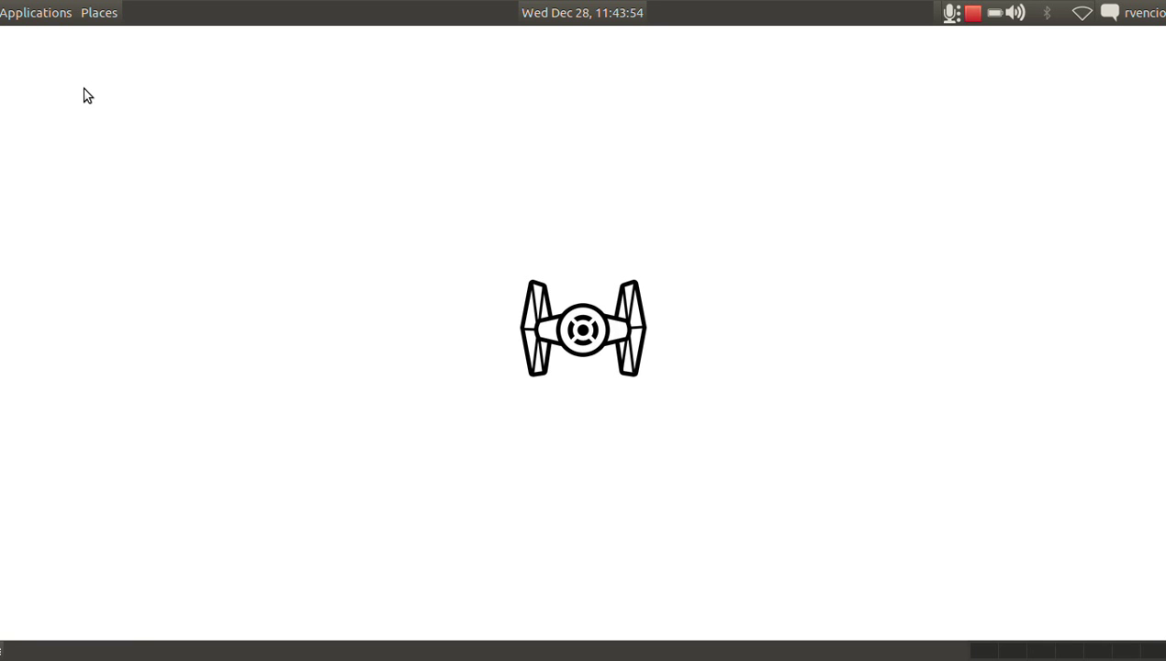
Launch a Terminal from the Applications > Accessories menu.
left_click(53, 18)
mouse_move(56, 39)
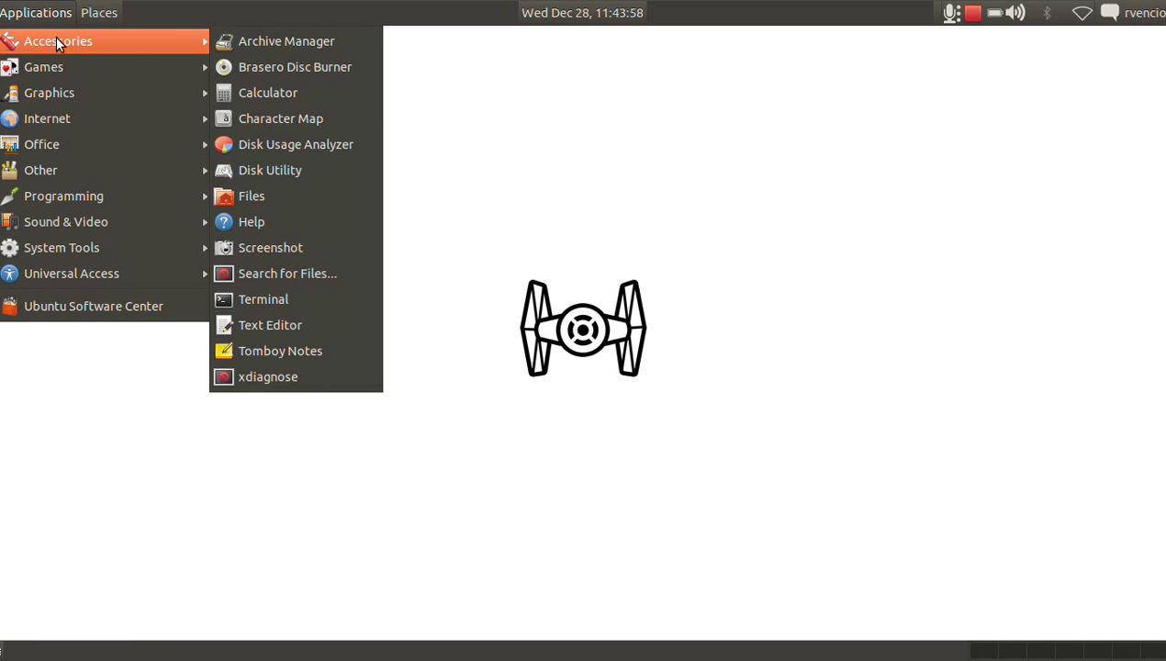
left_click(261, 299)
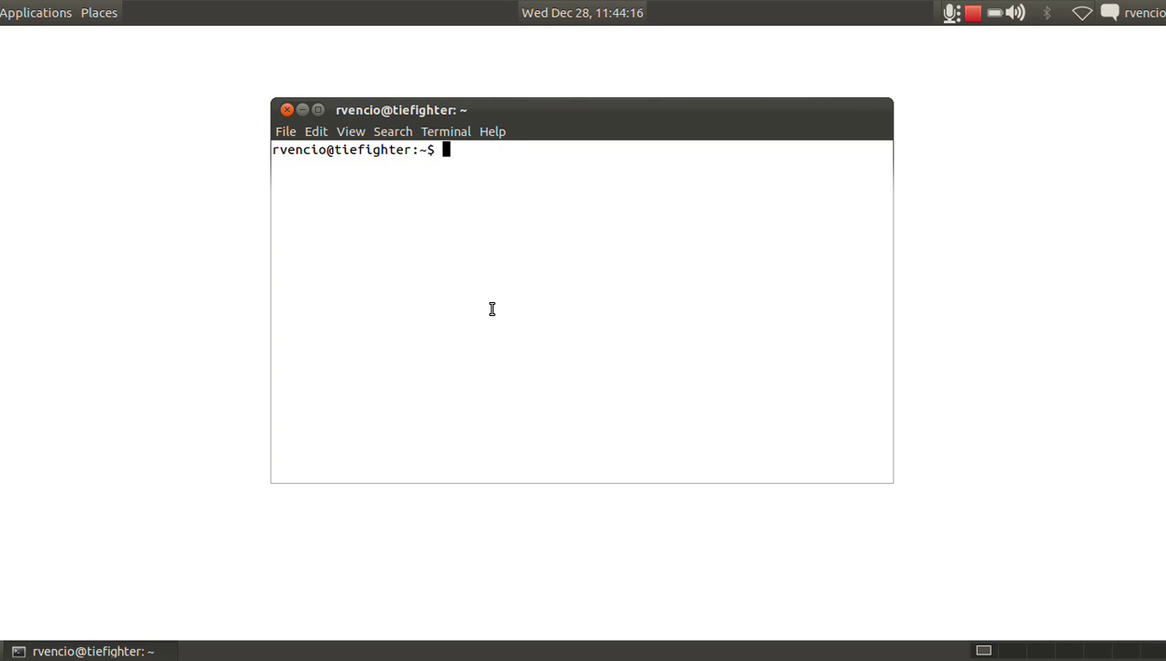
Change into the Documents folder with cd and list its files with ls.
type("cd ")
type("Do")
key("Tab")
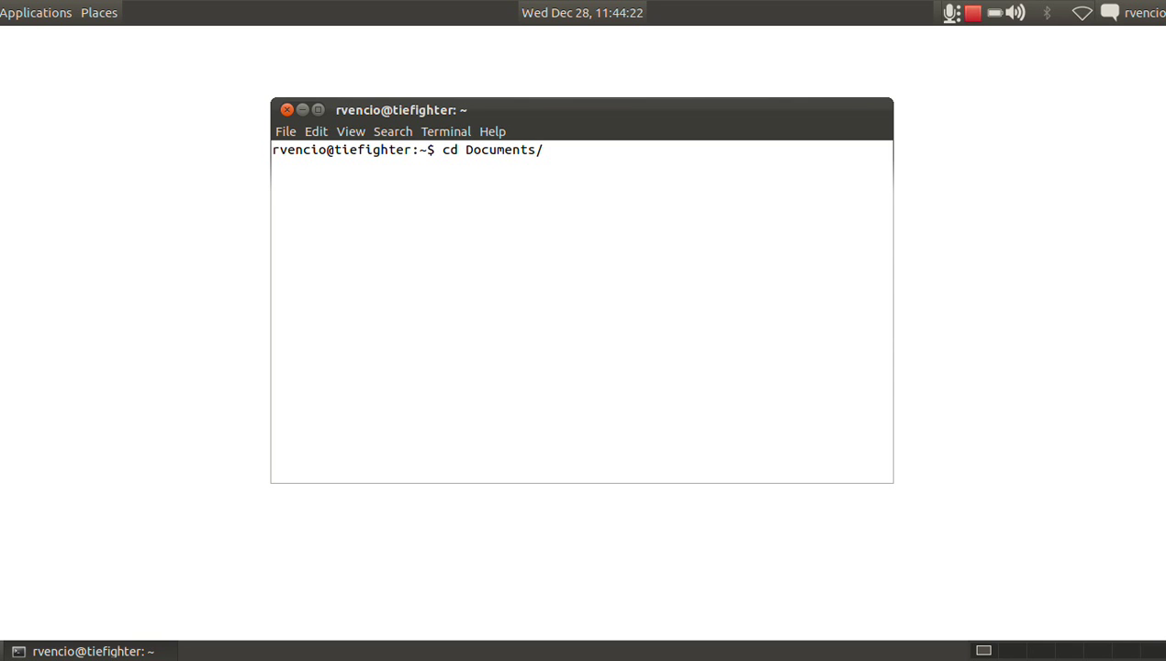
key("Return")
type("ls")
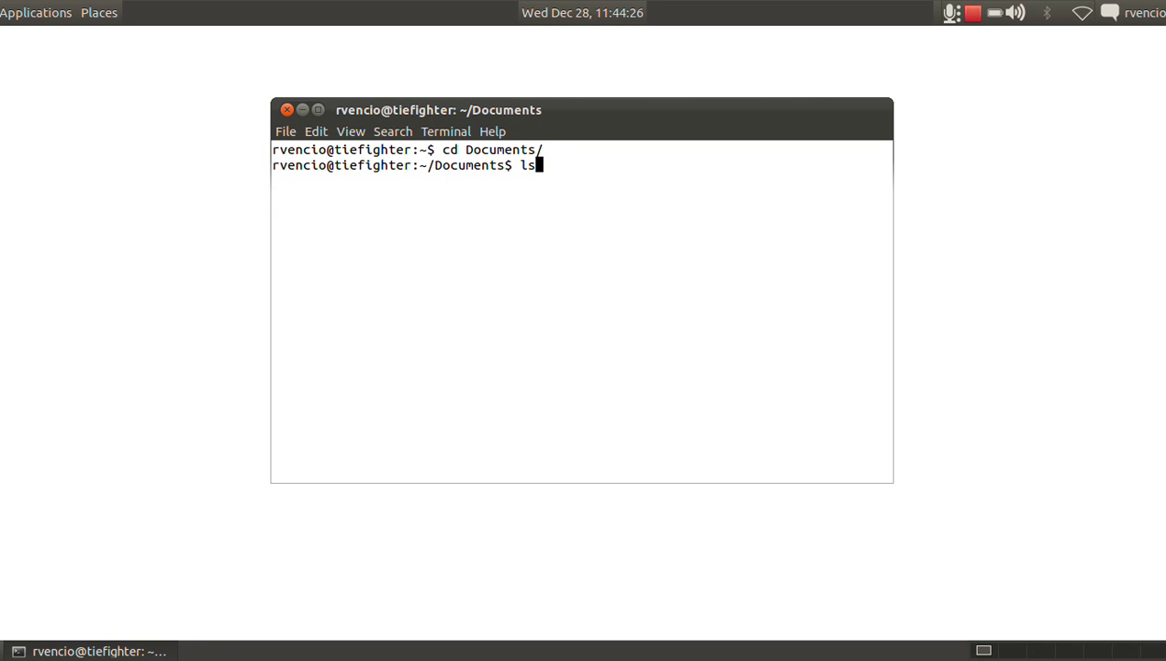
key("Return")
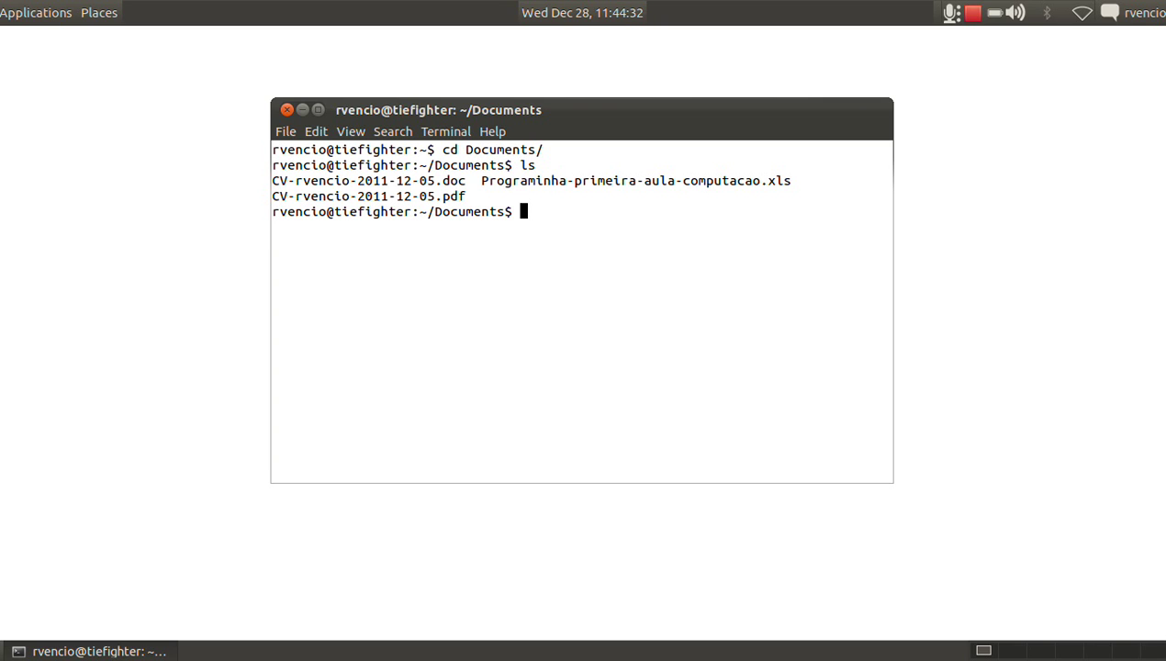
Run libreoffice Programinha-primeira-aula-computacao.xls, pasting the file name after the command.
double_click(664, 188)
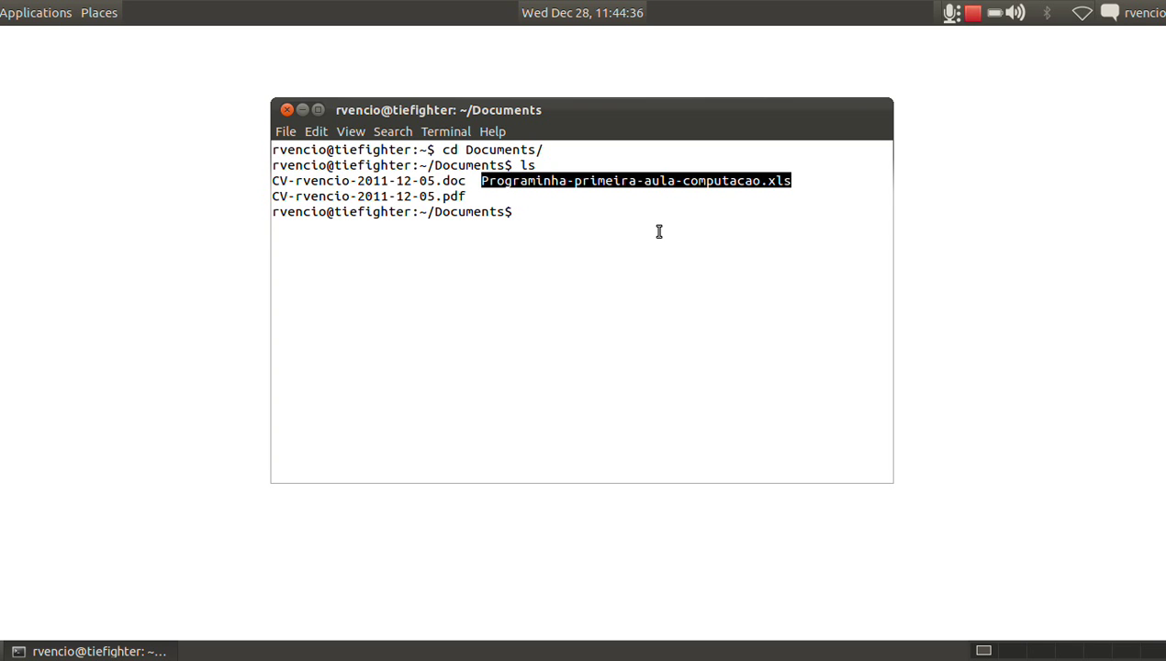
left_click(658, 231)
type("libreoffice")
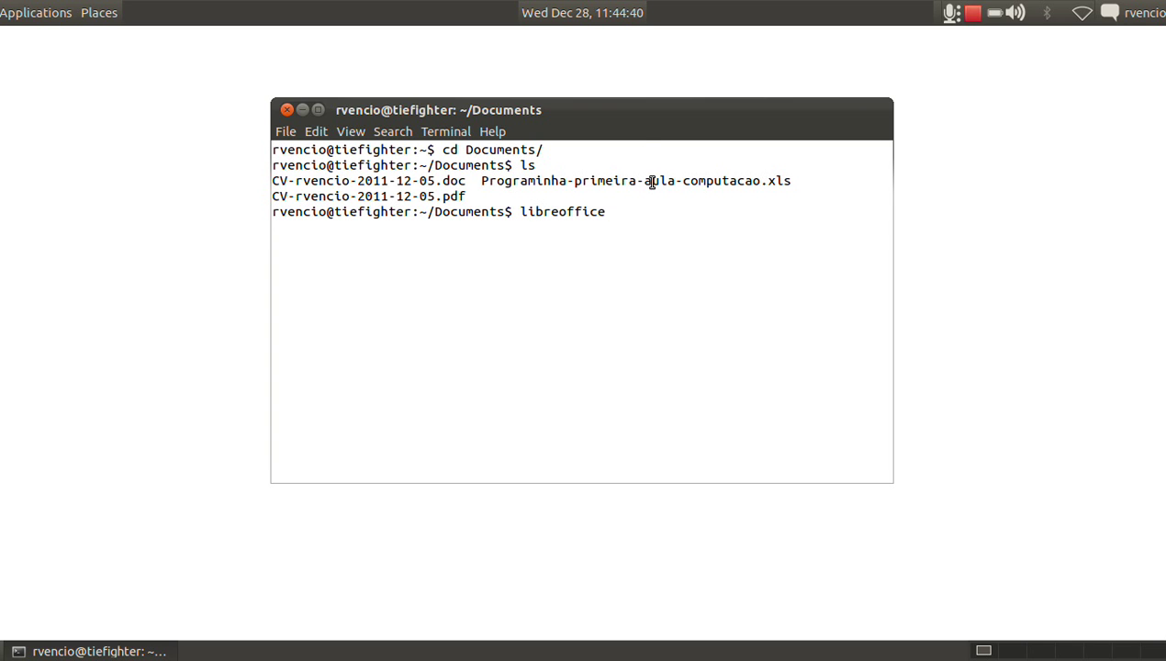
double_click(649, 181)
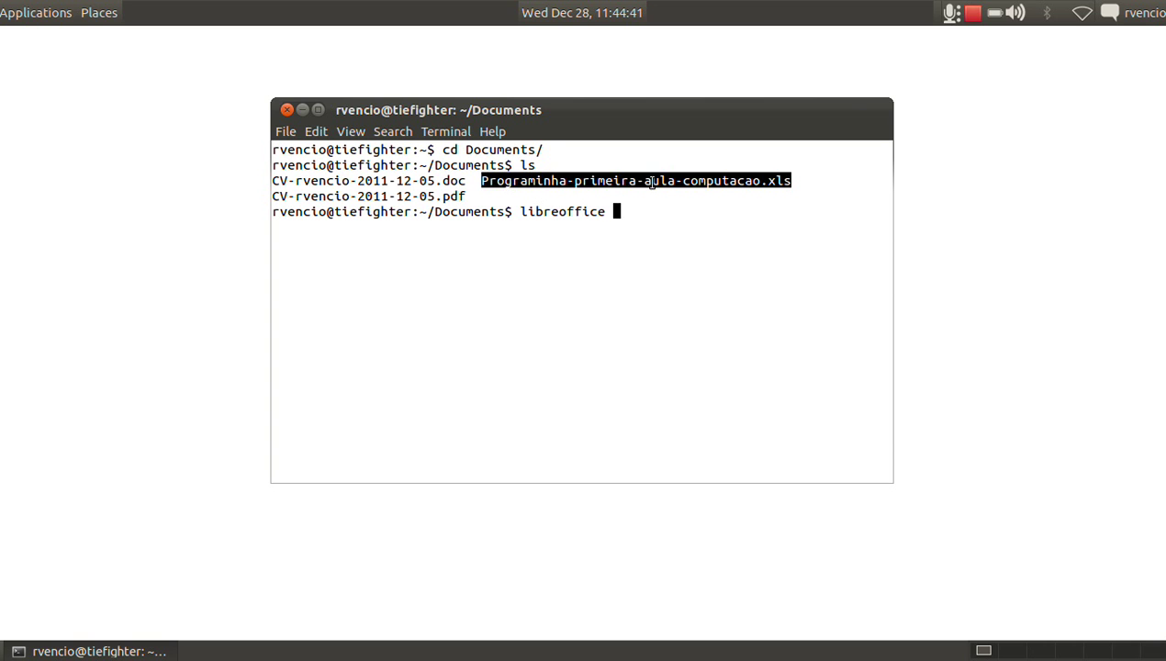
middle_click(668, 273)
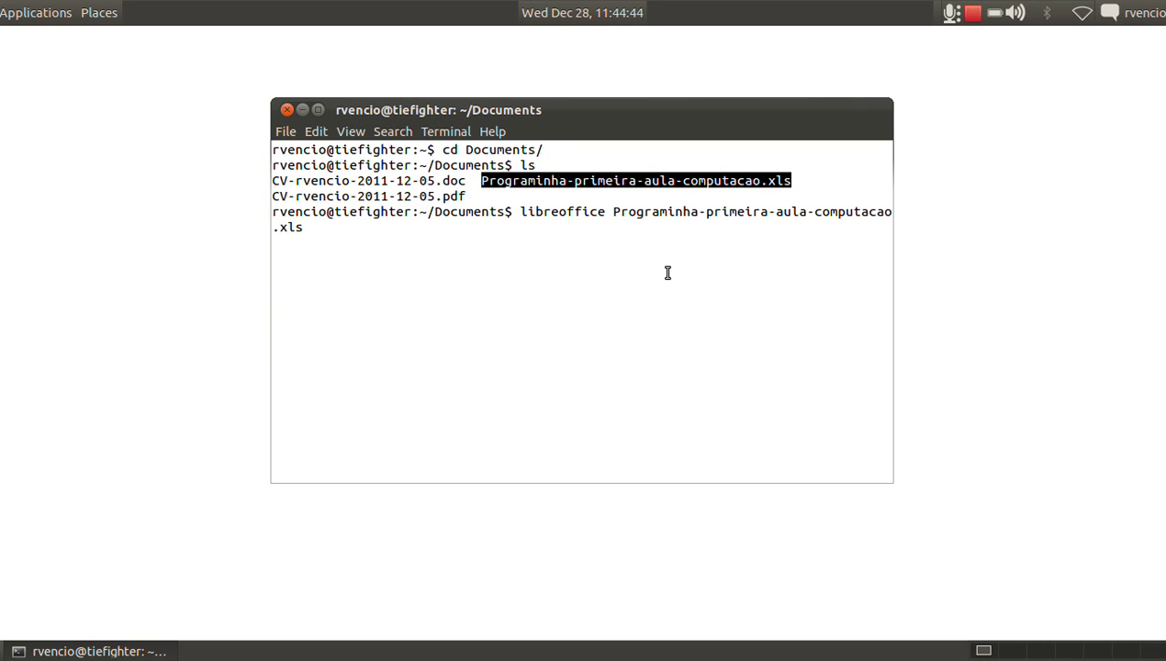
key("Return")
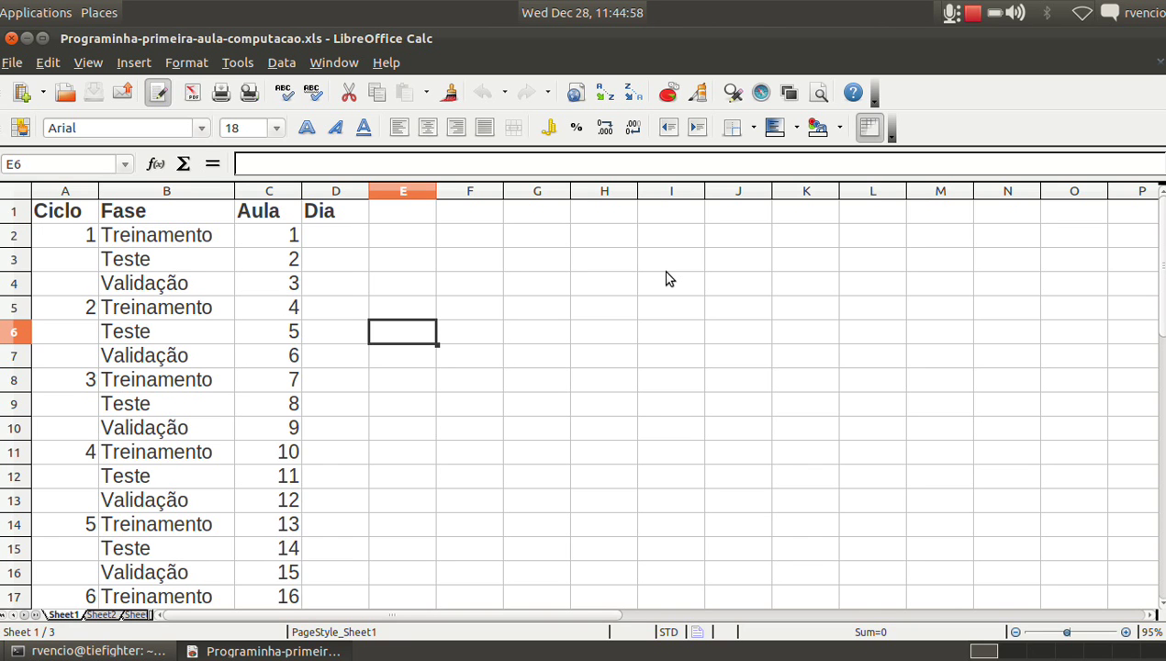
key("Up")
key("Up")
key("Up")
key("Up")
key("Left")
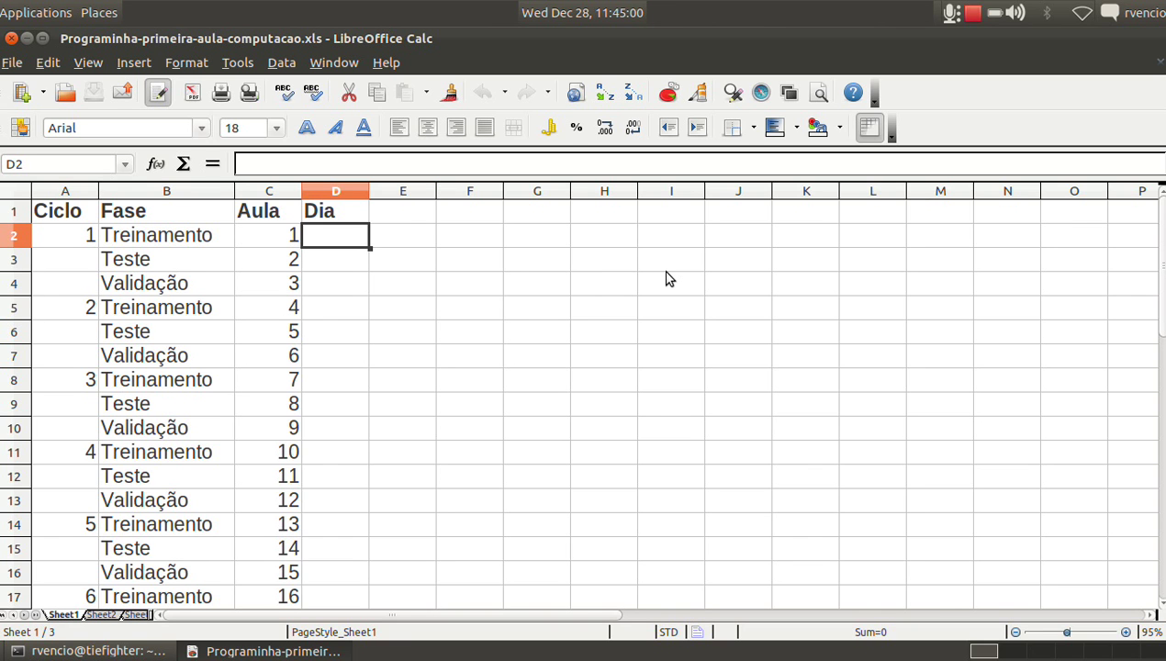
left_click(558, 17)
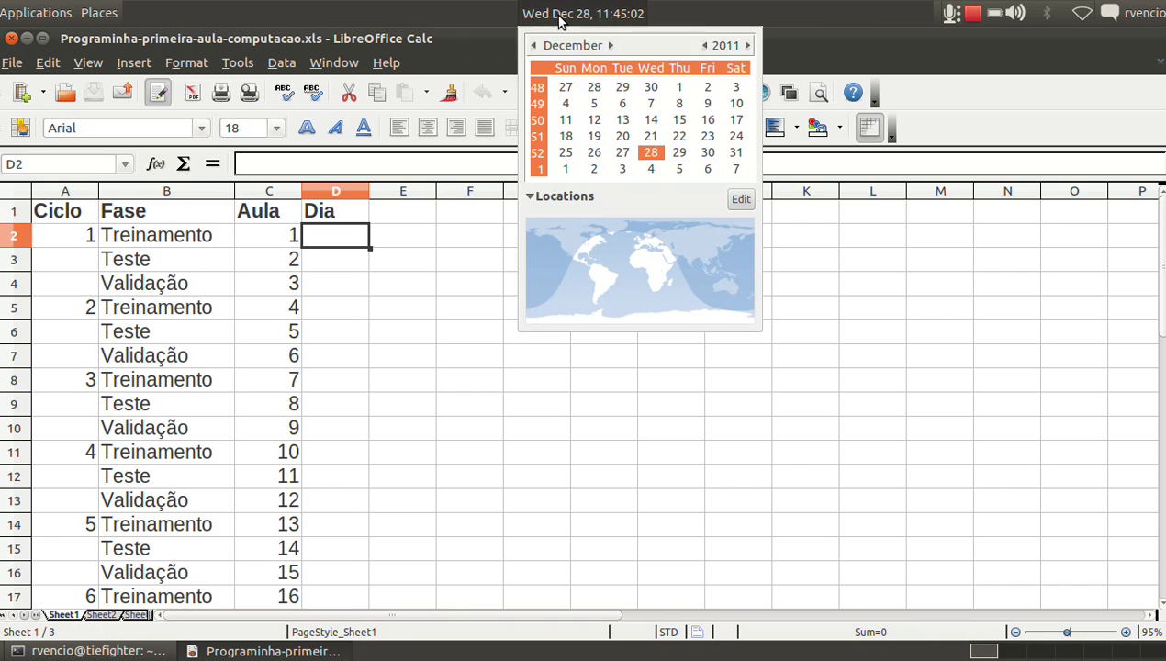
left_click(611, 46)
left_click(611, 46)
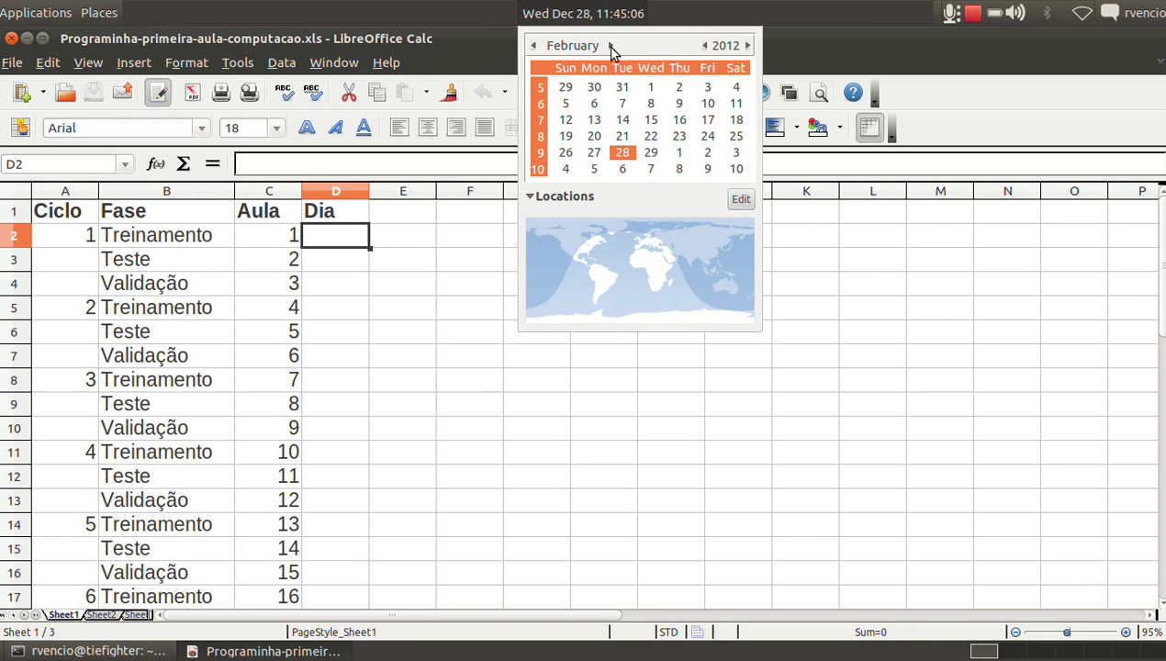
left_click(595, 154)
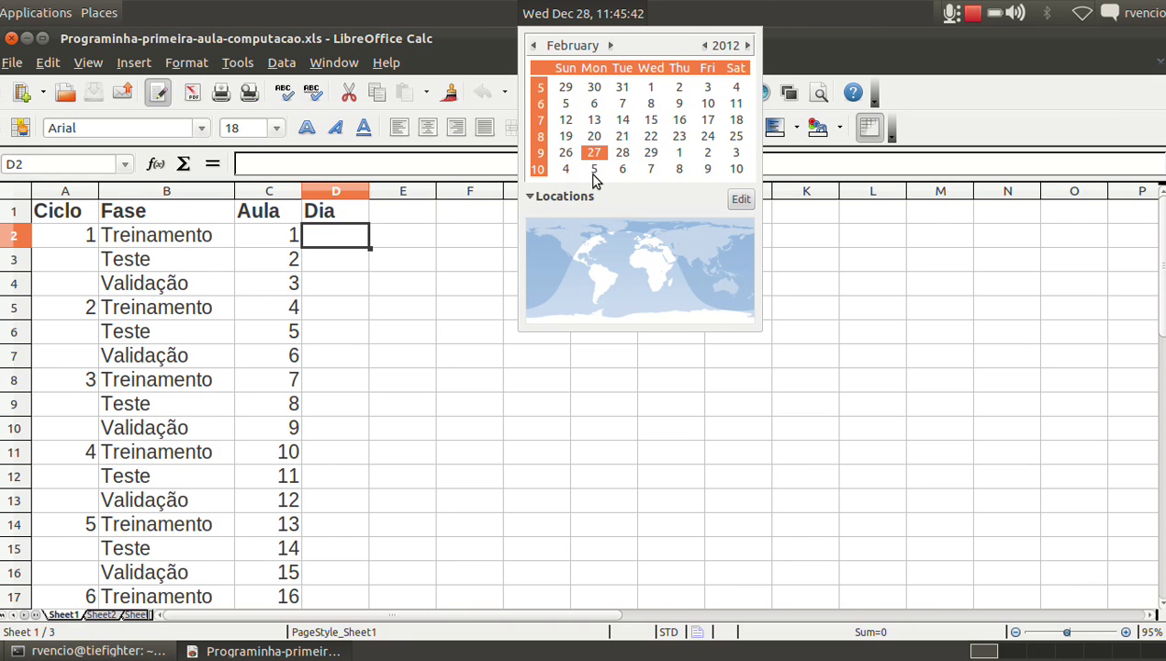
left_click(569, 11)
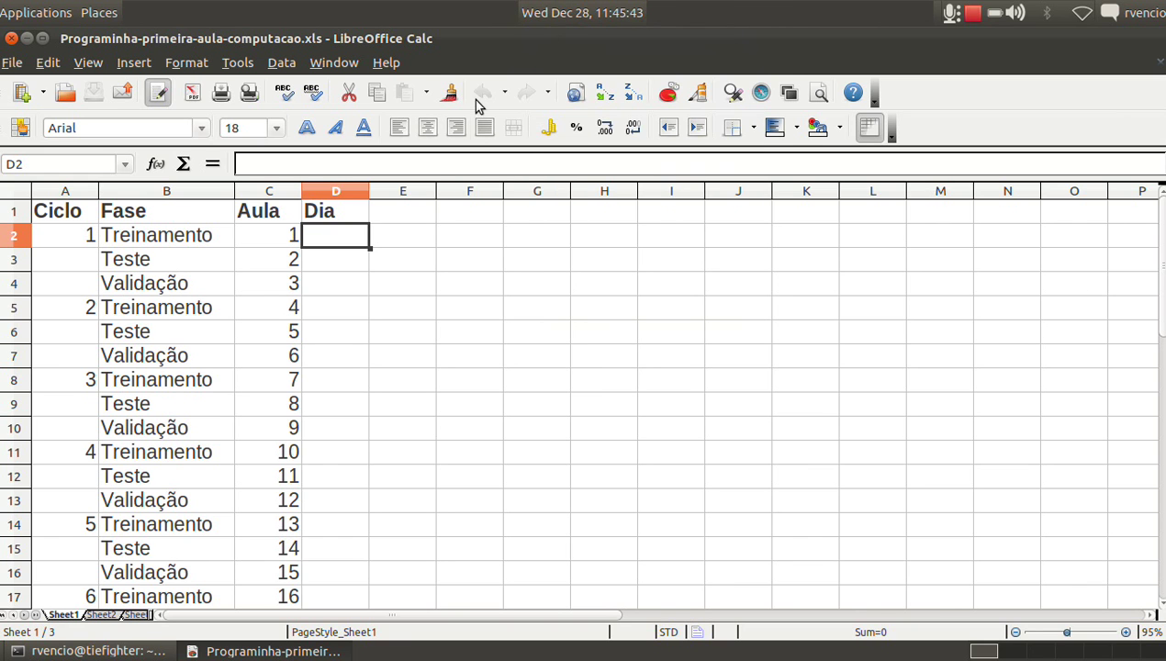
left_click(291, 244)
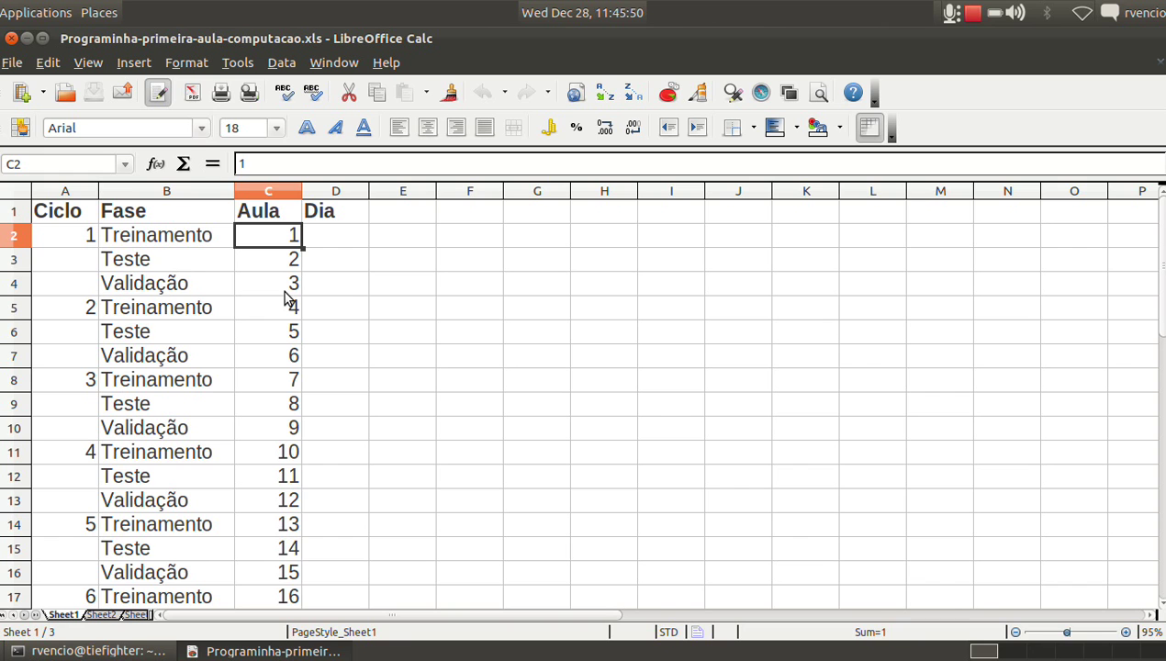
Inspect the =C2+1 formula in C3, then return to C2.
key("Down")
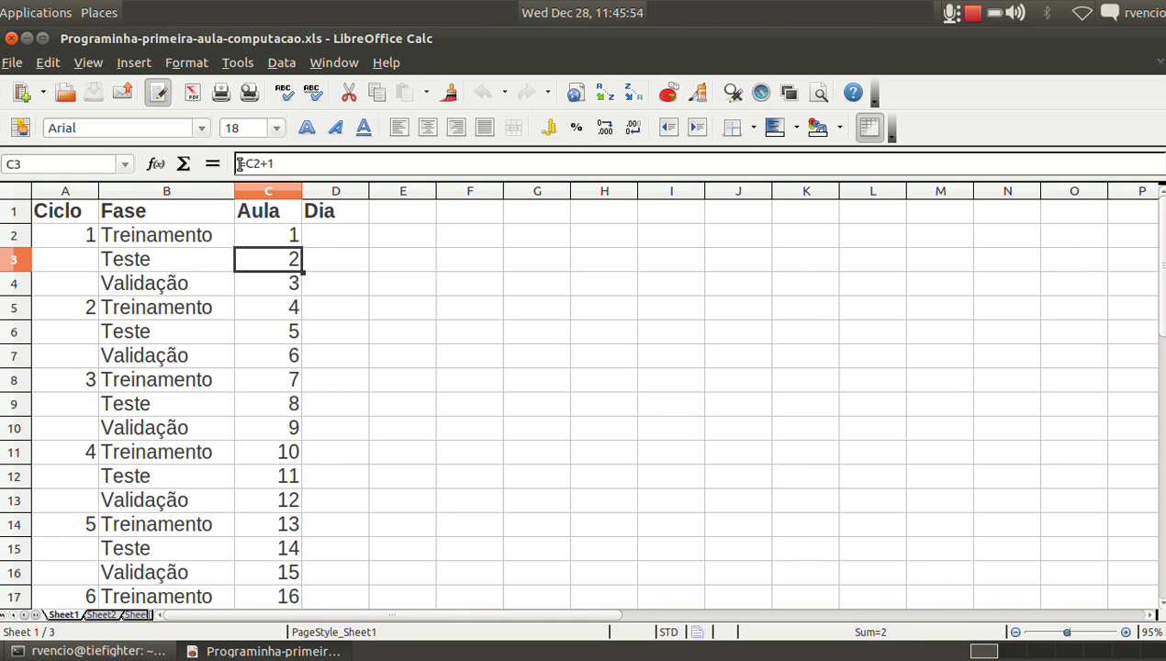
left_click(249, 164)
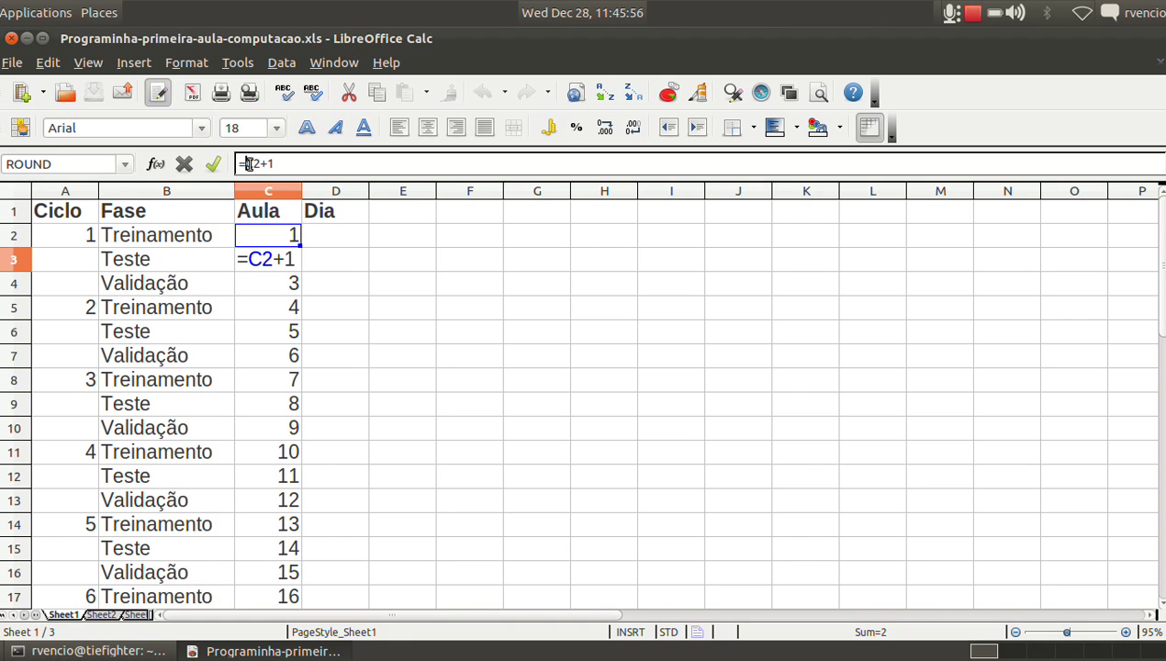
key("Return")
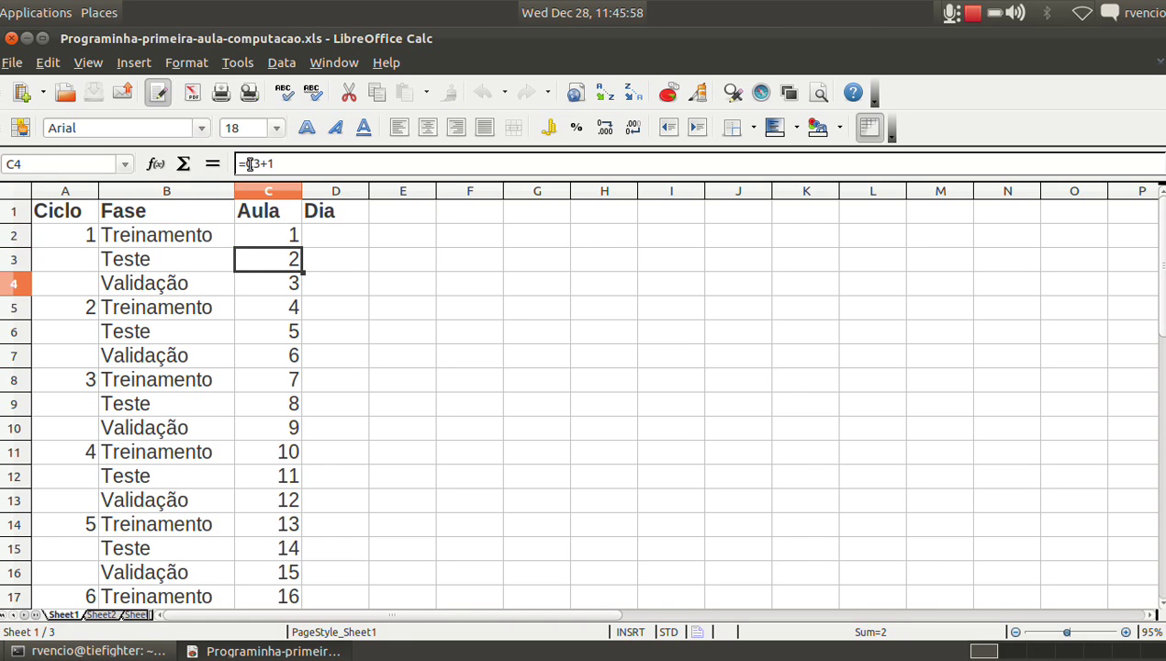
key("Up")
key("Up")
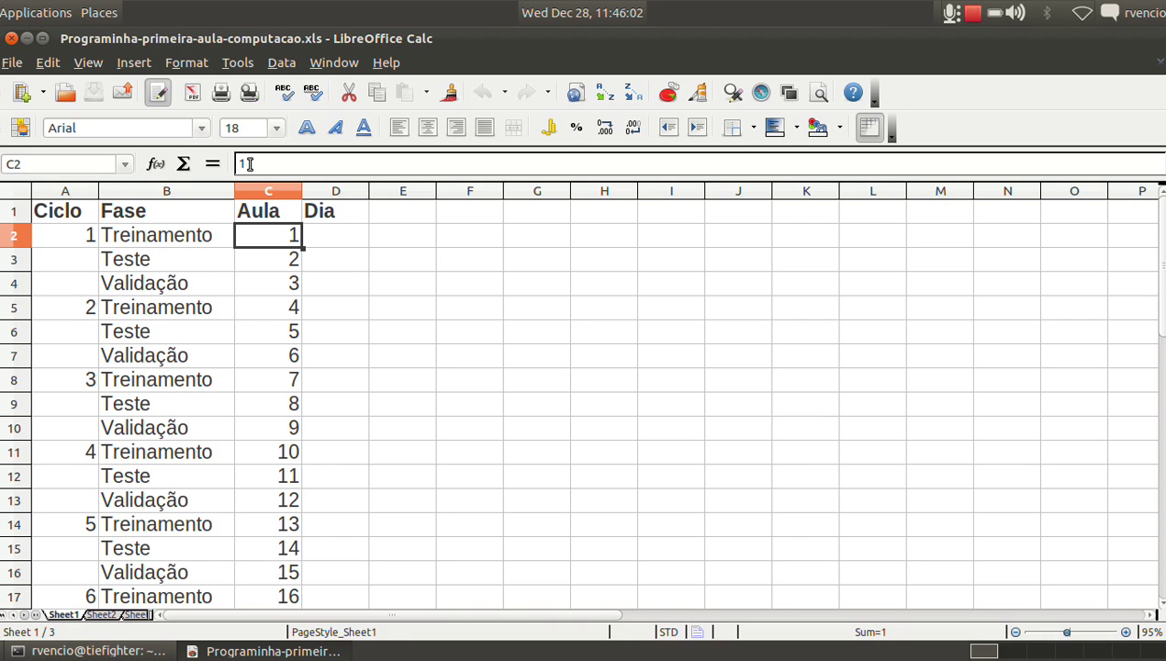
Change C2 to 3 and check that the lessons run up to 32 in C31.
type("3")
key("Return")
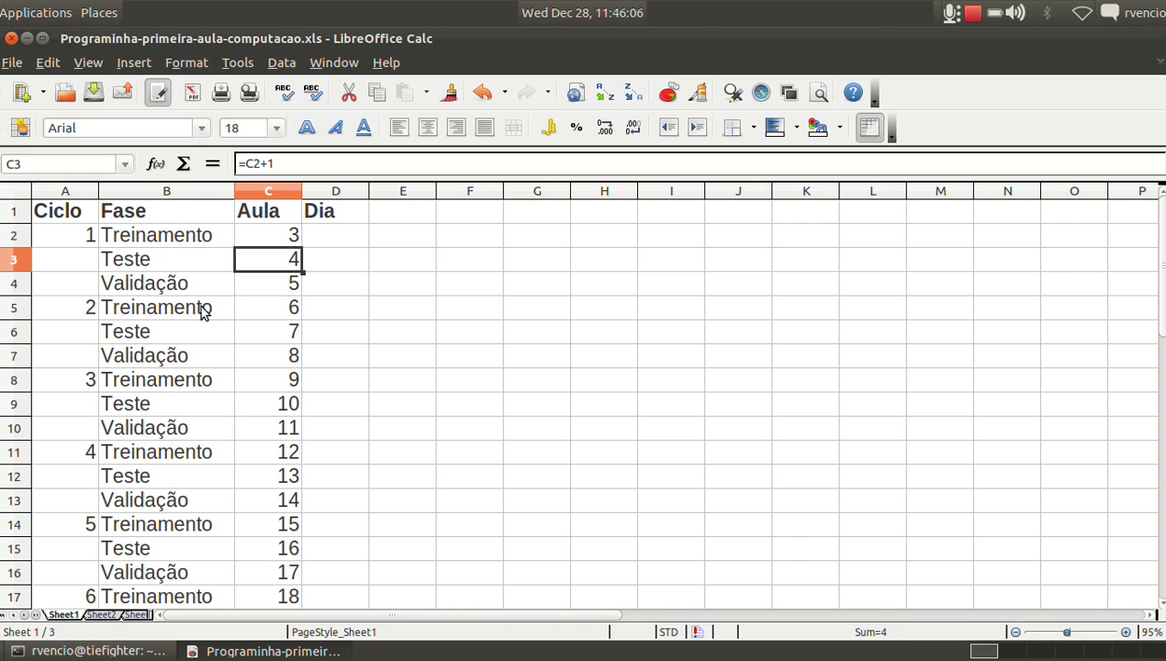
left_click(286, 239)
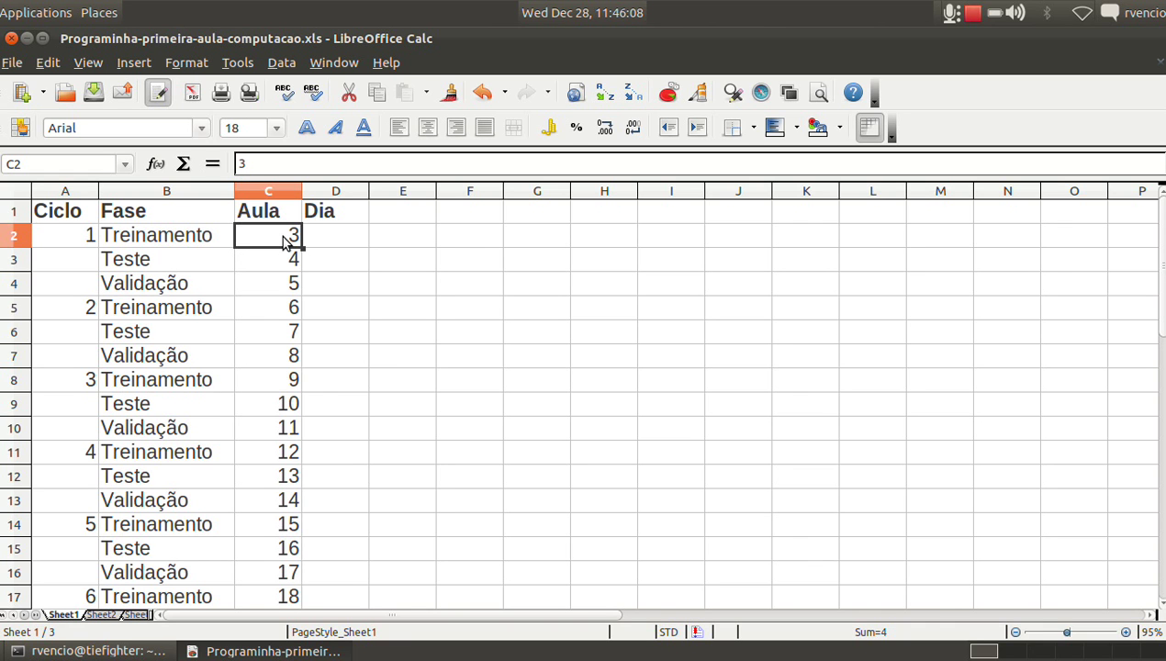
left_click(288, 262)
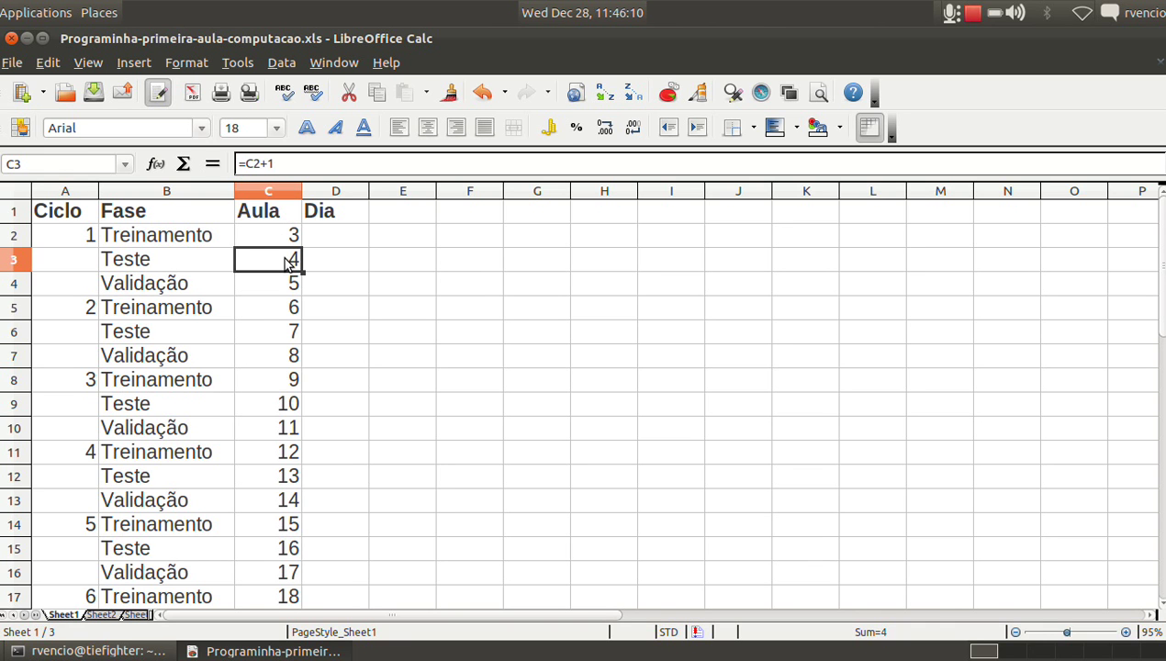
left_click(290, 290)
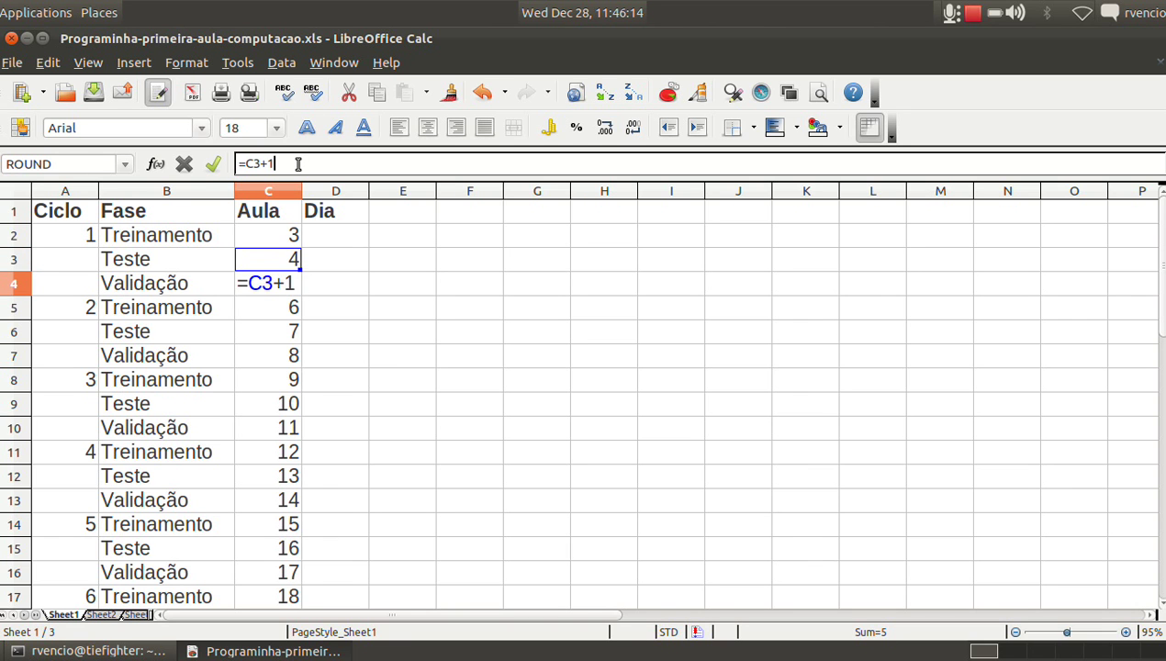
key("Return")
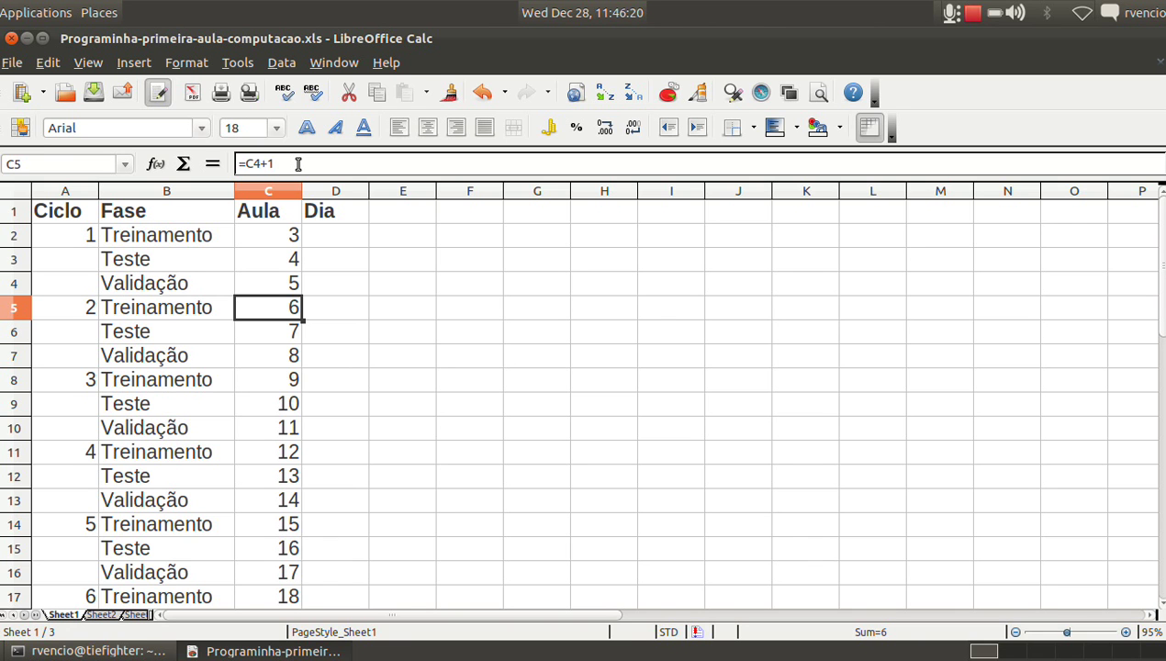
key("ctrl+Down")
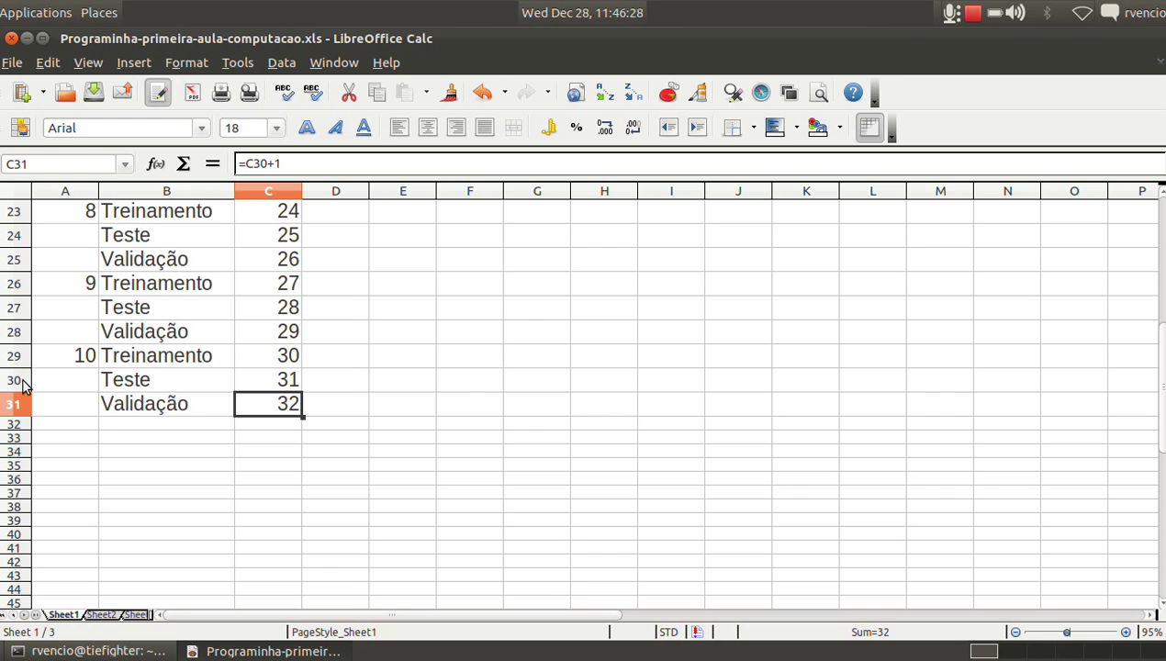
Replace Treinamento in B29 with bold PROVA and clear the cycle number in A29.
left_click_drag(23, 386, 29, 410)
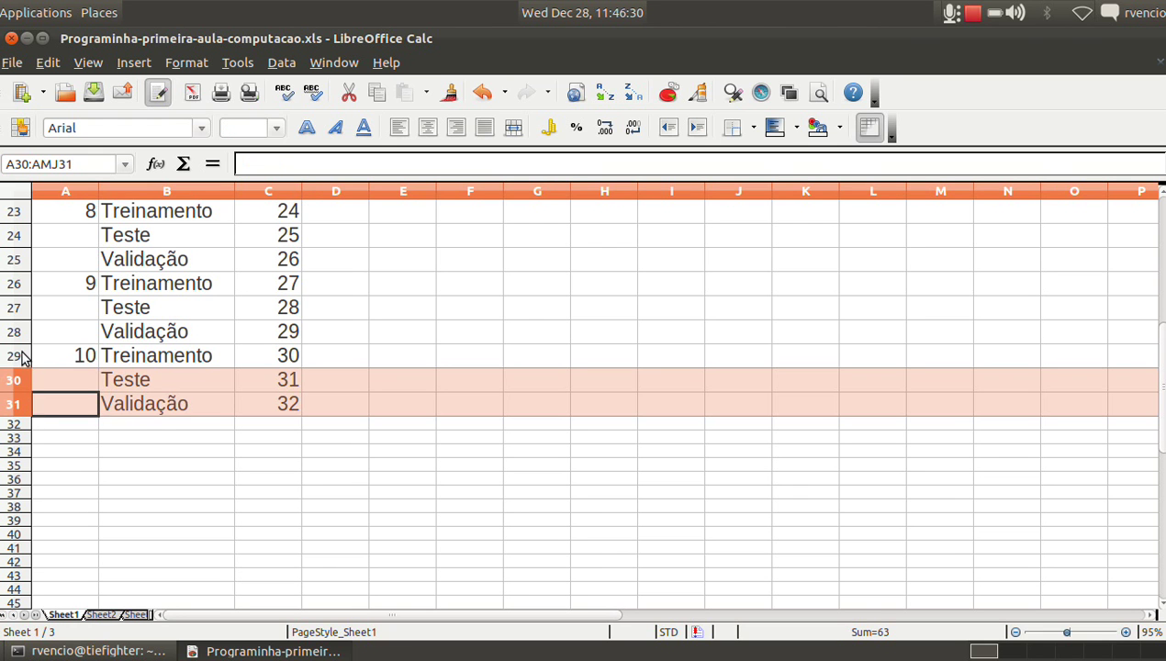
left_click_drag(23, 358, 34, 410)
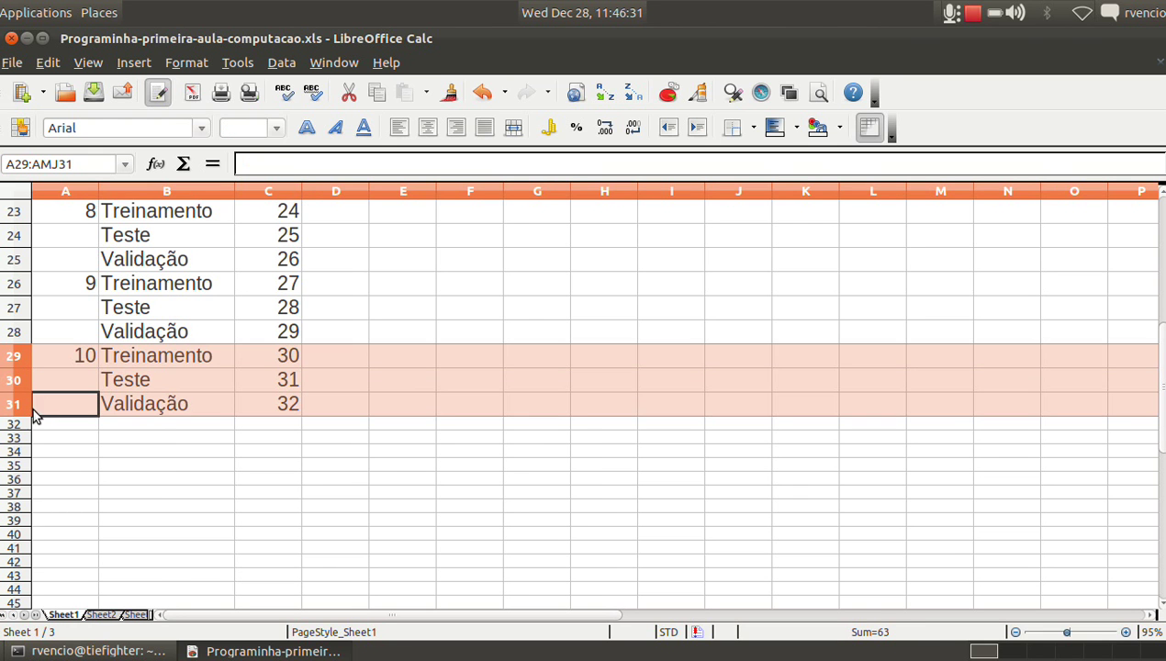
left_click(196, 478)
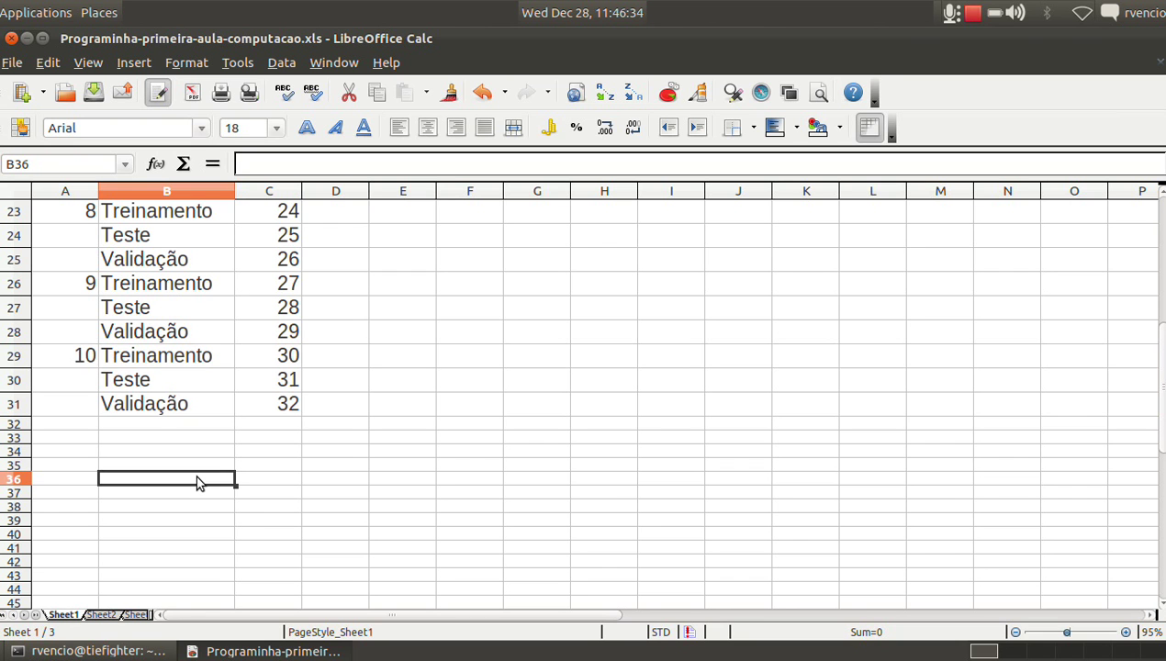
left_click(199, 356)
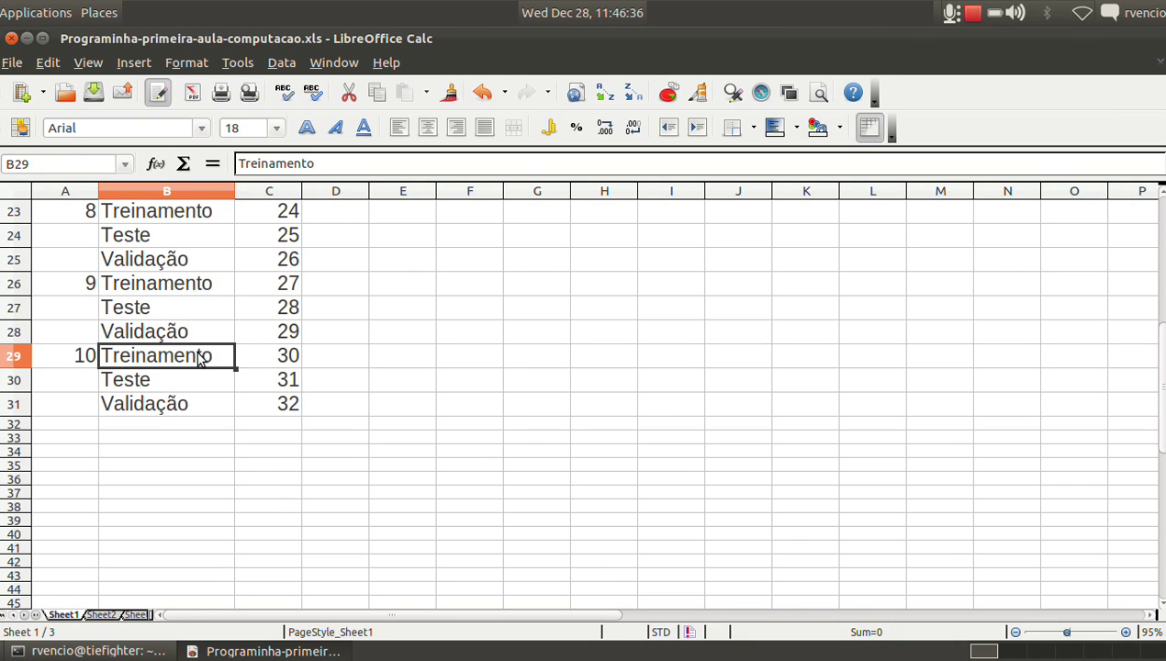
type("PROVA")
key("Return")
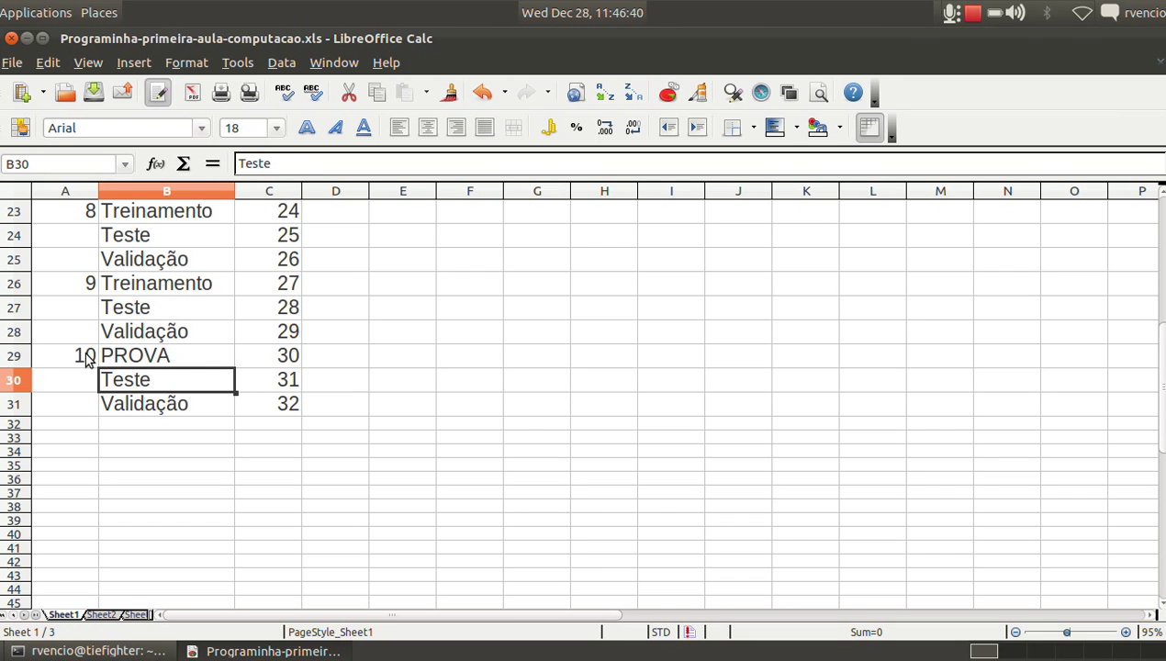
left_click(88, 358)
key("Delete")
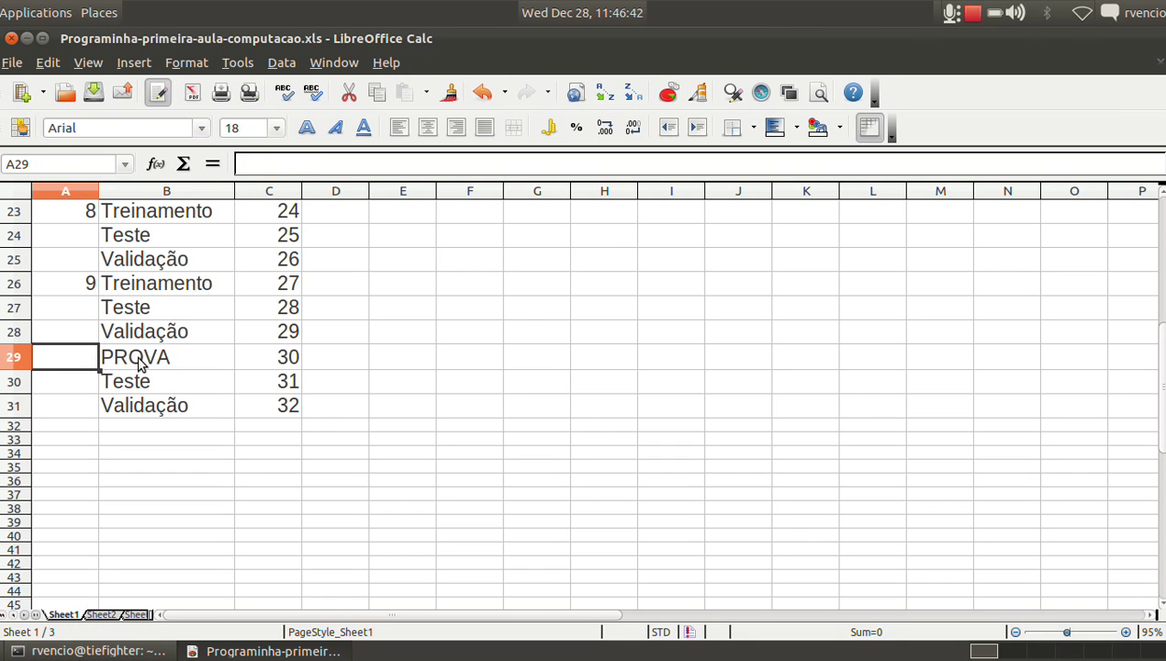
left_click(143, 360)
left_click(309, 131)
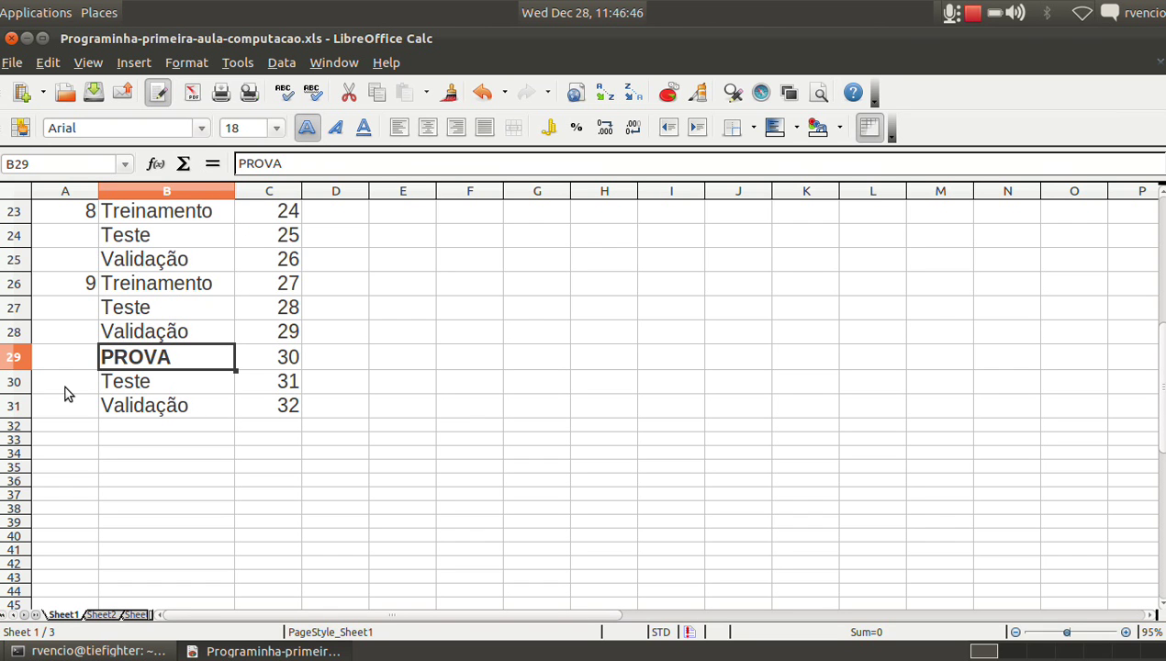
Delete the Teste and Validação rows 30–31, leaving C29 as =C28+1.
left_click(26, 384)
left_click_drag(26, 385, 32, 409)
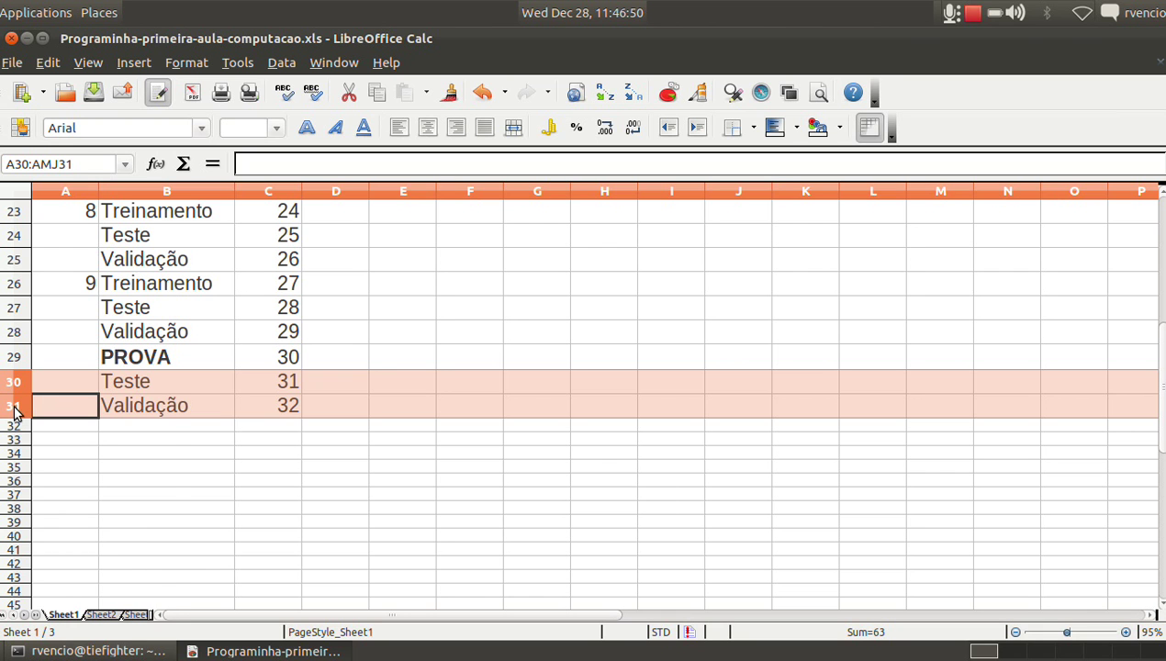
right_click(15, 412)
left_click(62, 505)
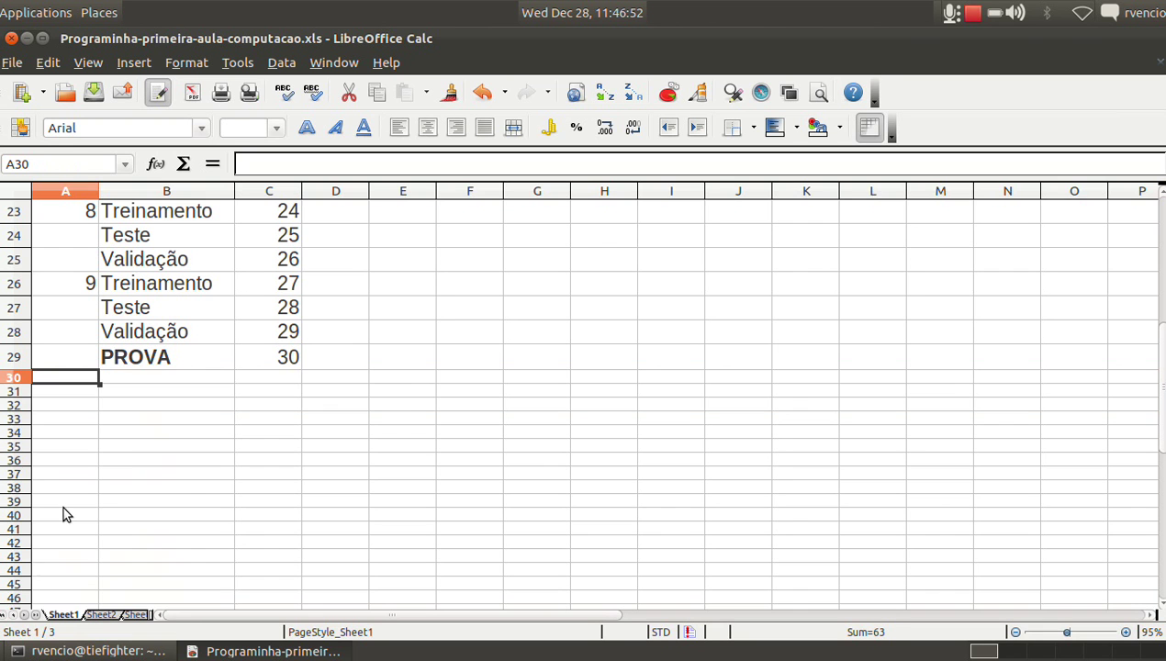
left_click(295, 364)
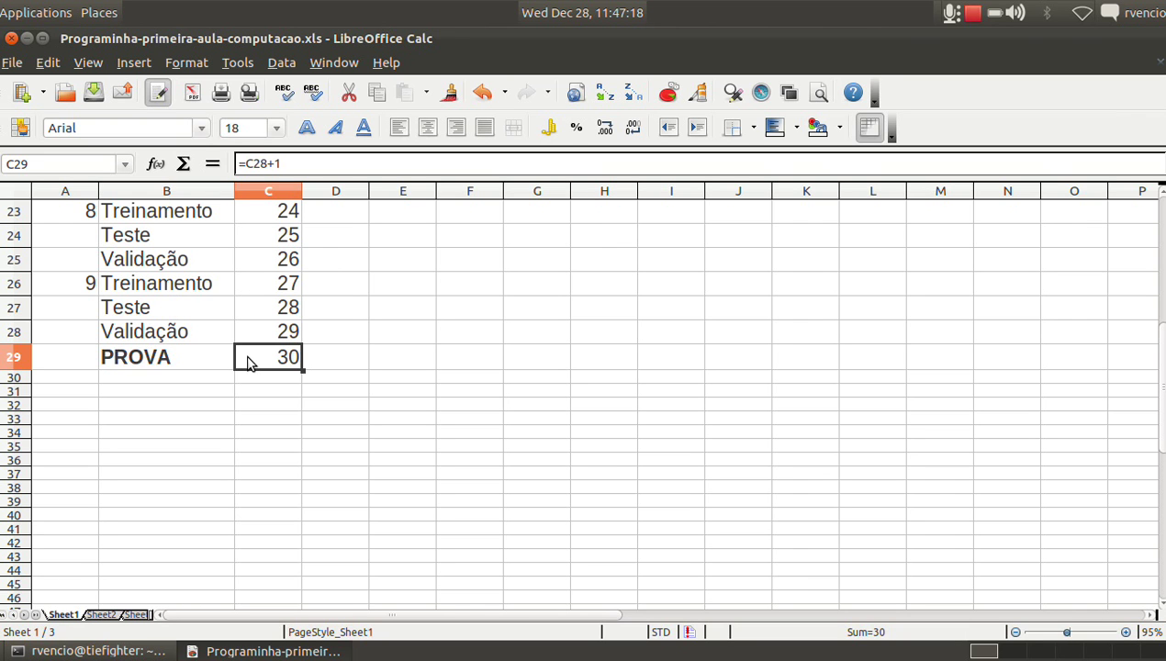
Move to D2 and page the calendar forward to February 2012 to find class dates.
key("Up")
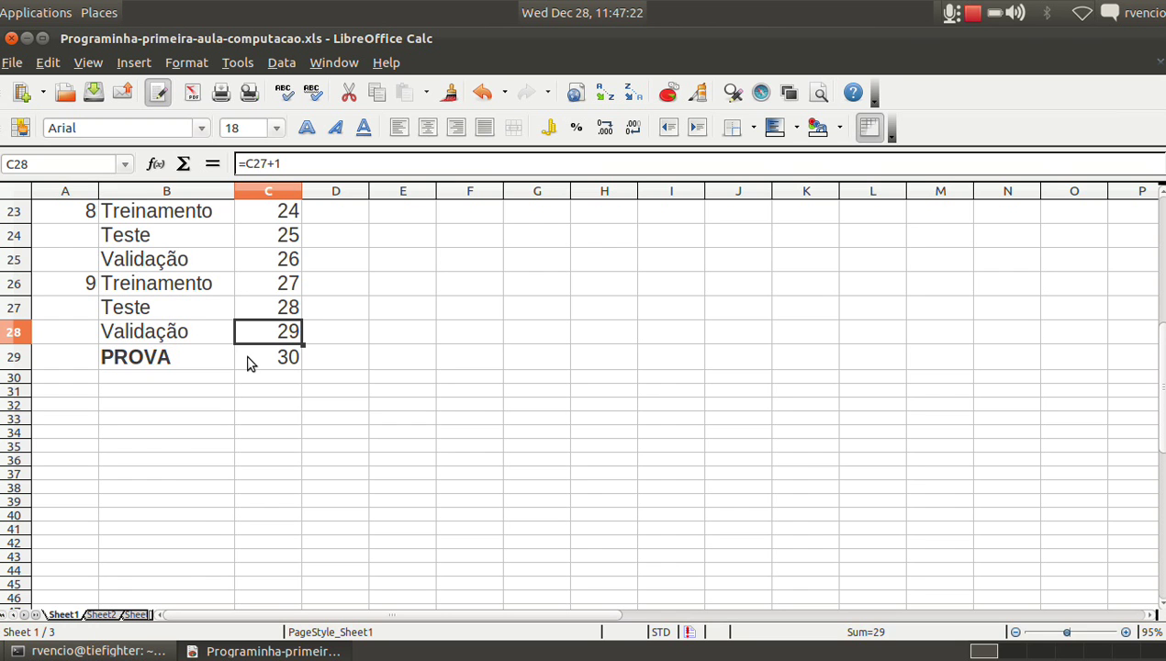
key("ctrl+Up")
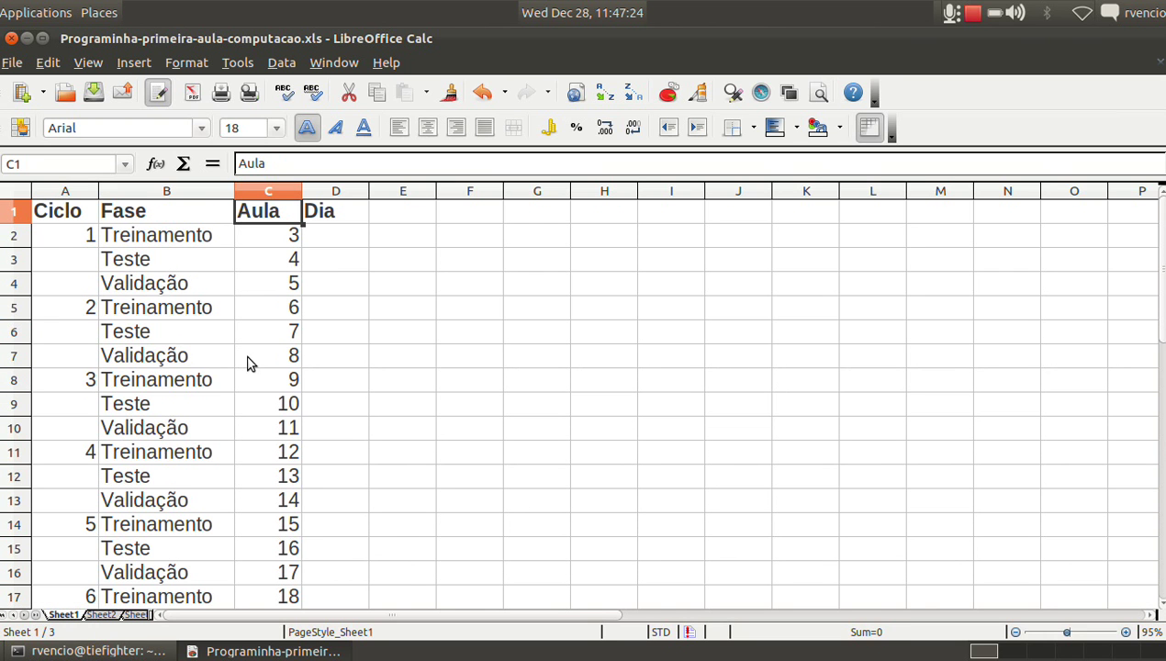
key("Down")
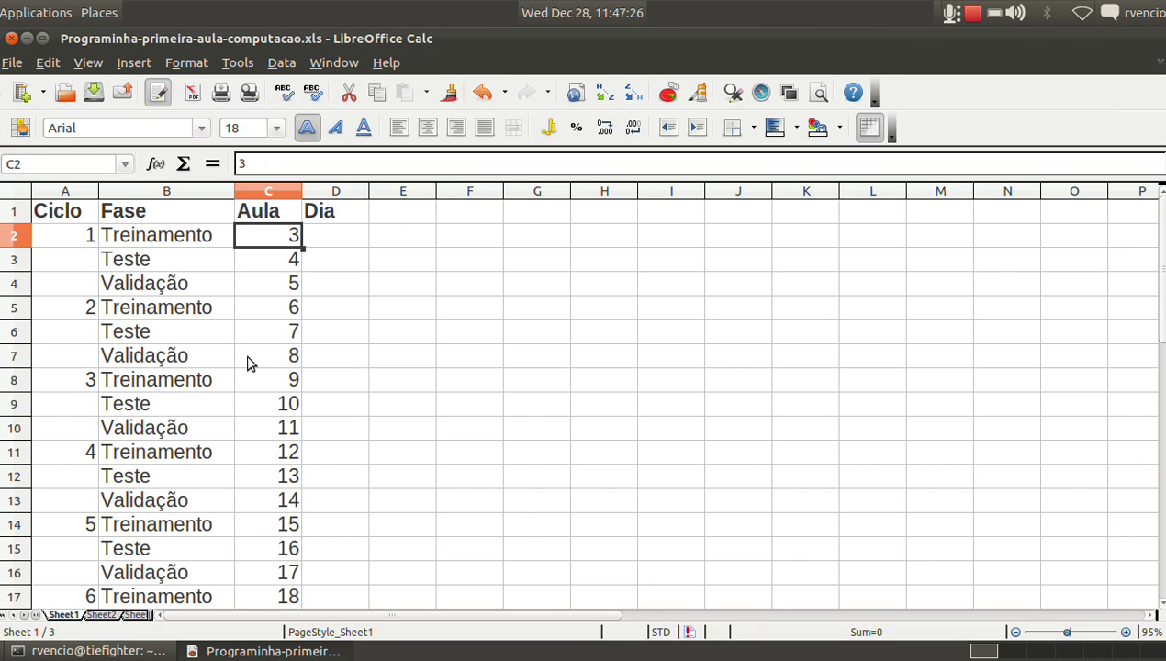
key("Right")
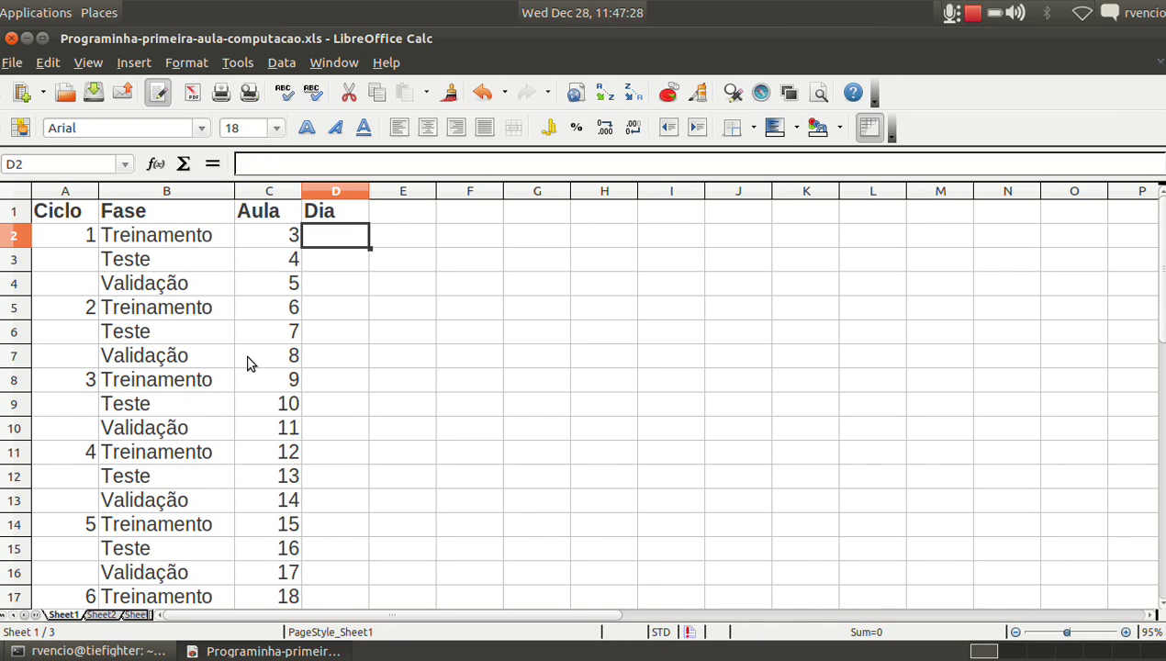
left_click(610, 14)
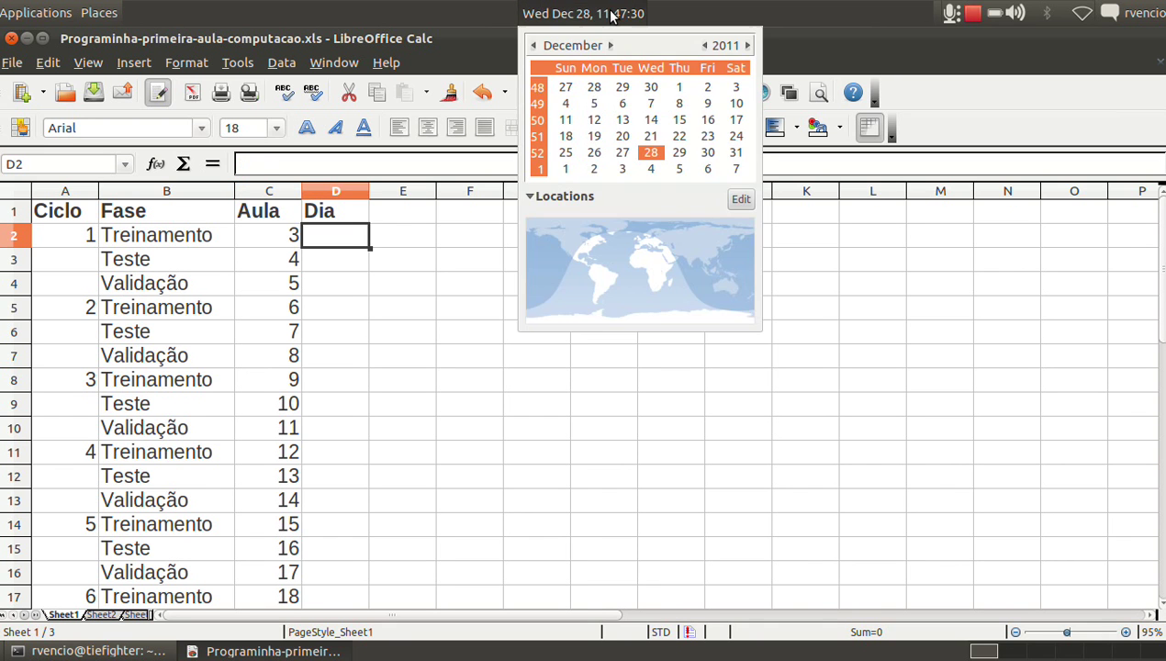
left_click(609, 45)
left_click(610, 45)
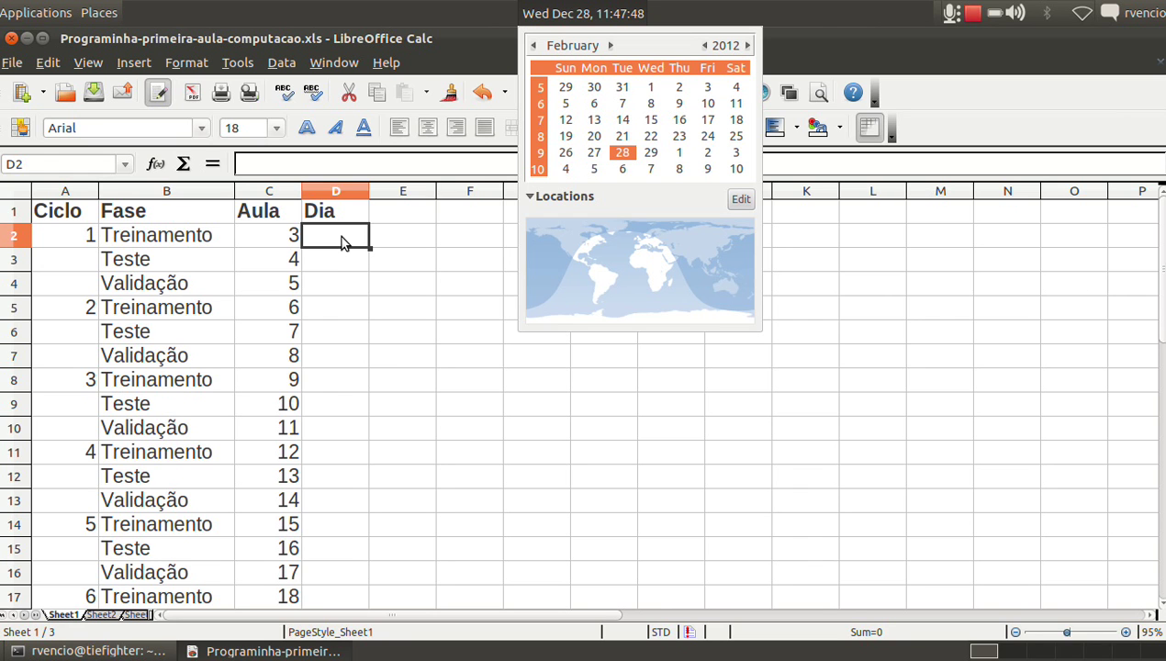
Enter the date 05/03/2012 in D2.
type("=")
type("3")
key("BackSpace")
type("c3")
key("BackSpace")
key("BackSpace")
type("03")
type("/")
key("BackSpace")
key("BackSpace")
key("BackSpace")
type("05/")
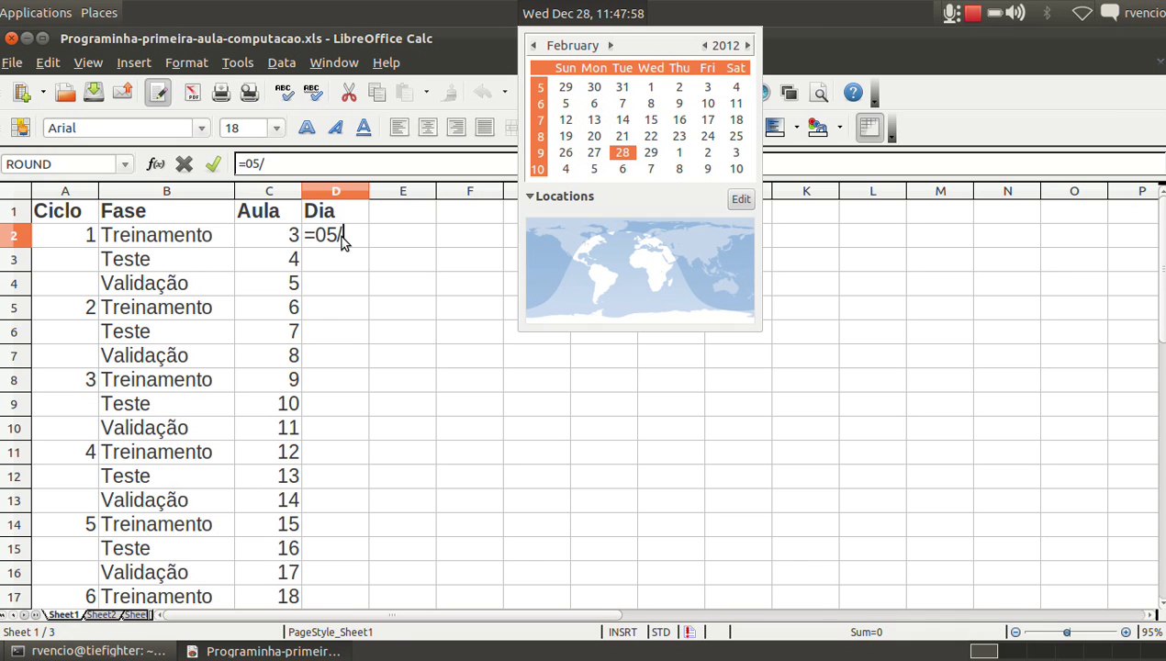
type("03/2012")
key("Return")
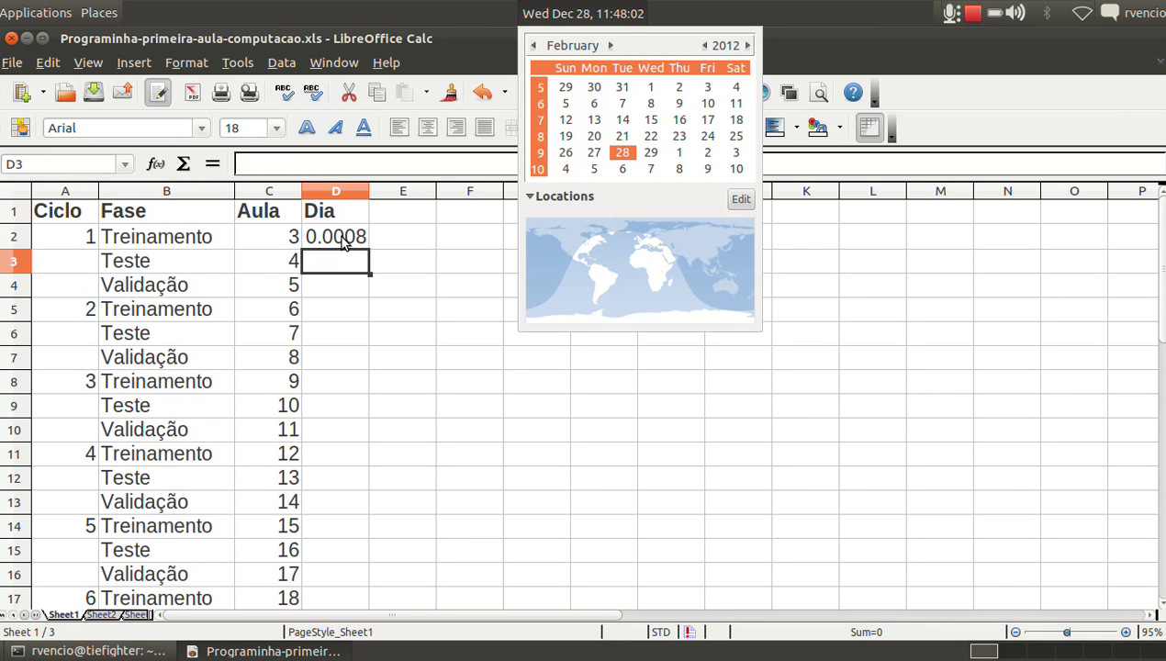
Undo and re-enter 05/03/2012 in D2, then widen column D to display it.
left_click(565, 13)
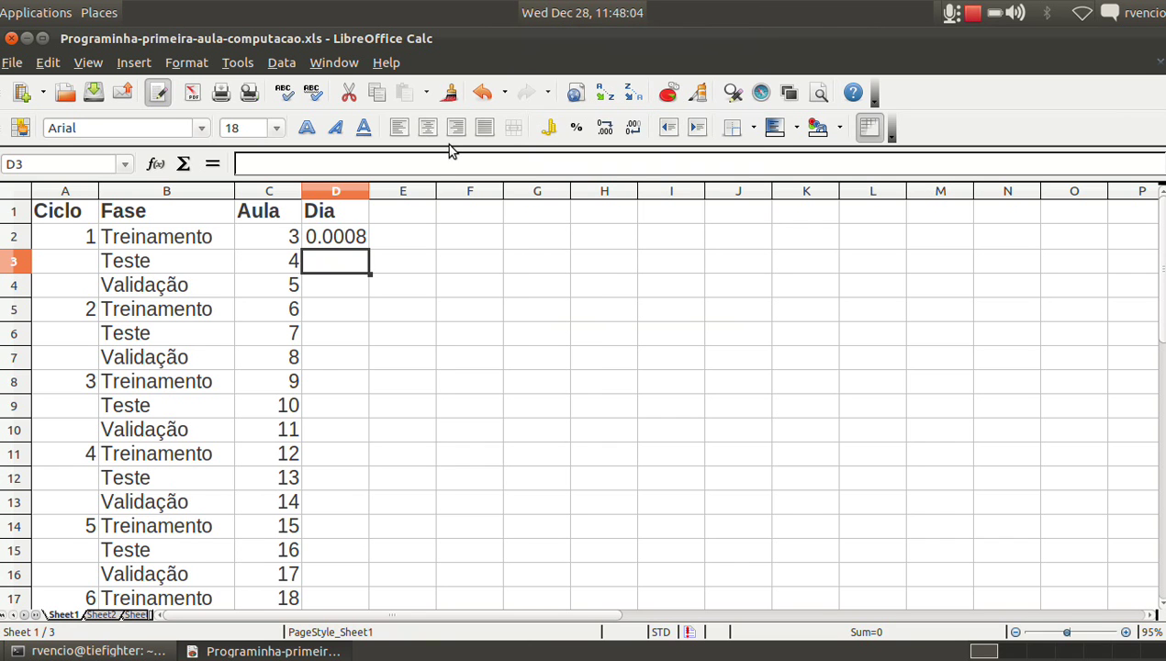
key("Up")
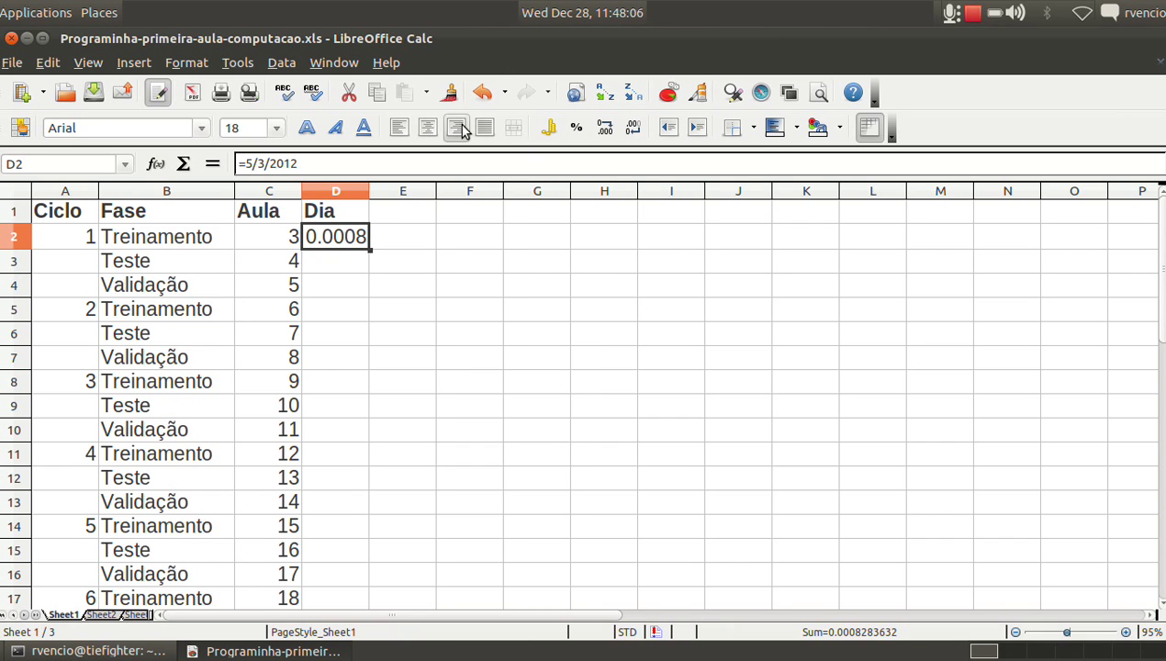
left_click(483, 93)
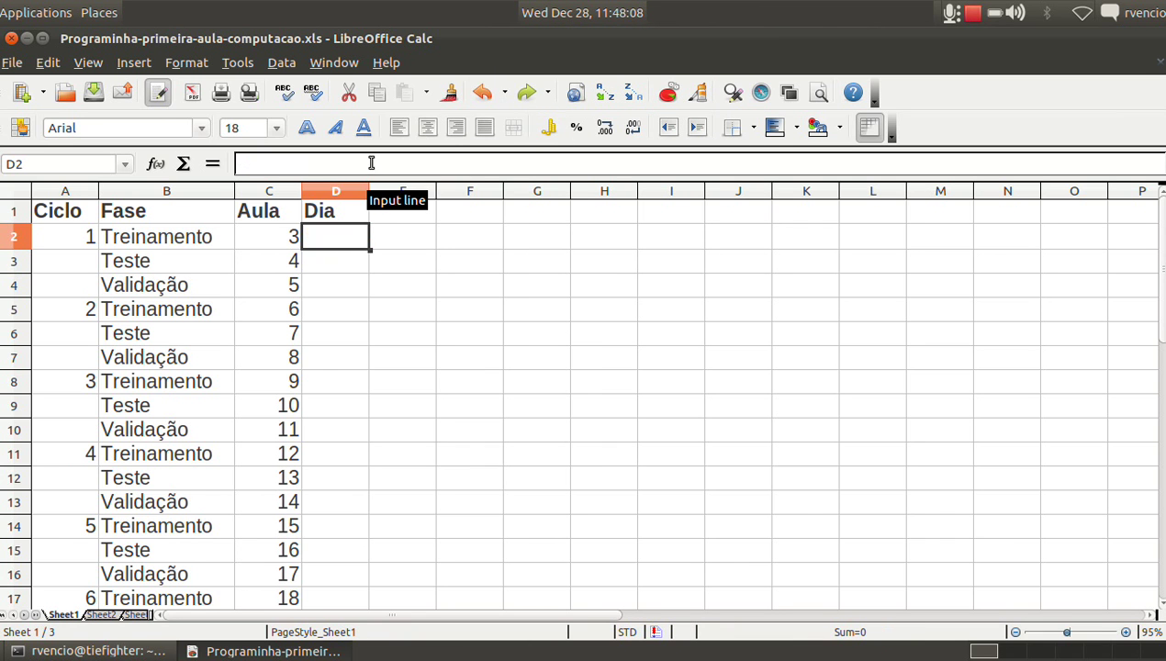
left_click(523, 92)
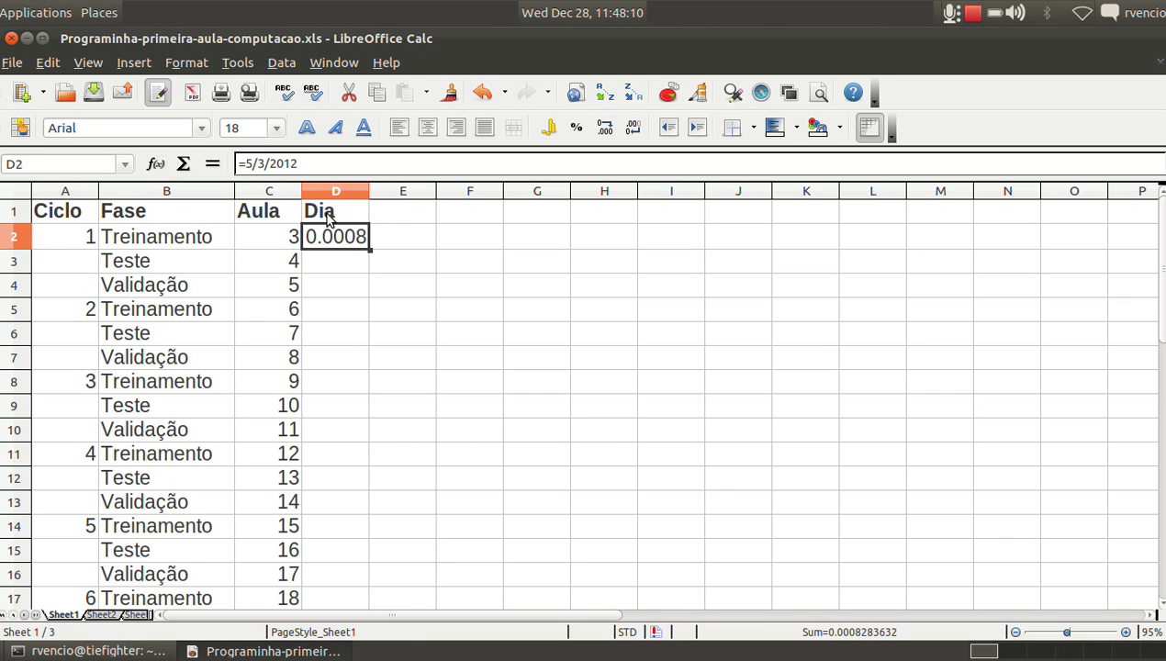
left_click(266, 163)
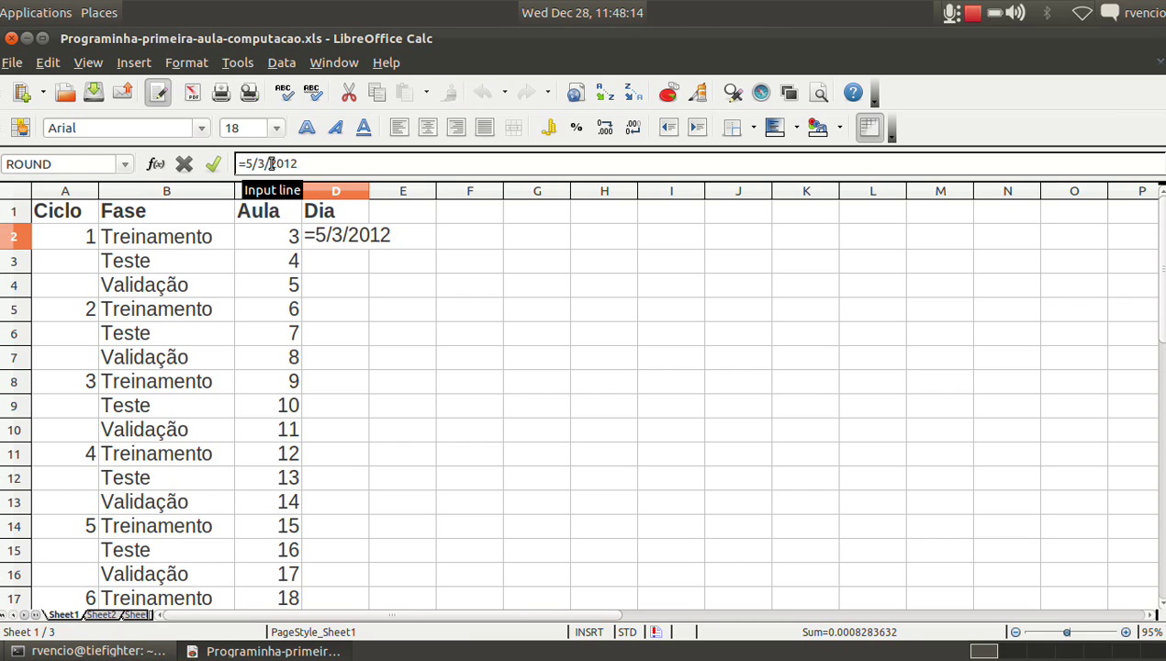
key("Escape")
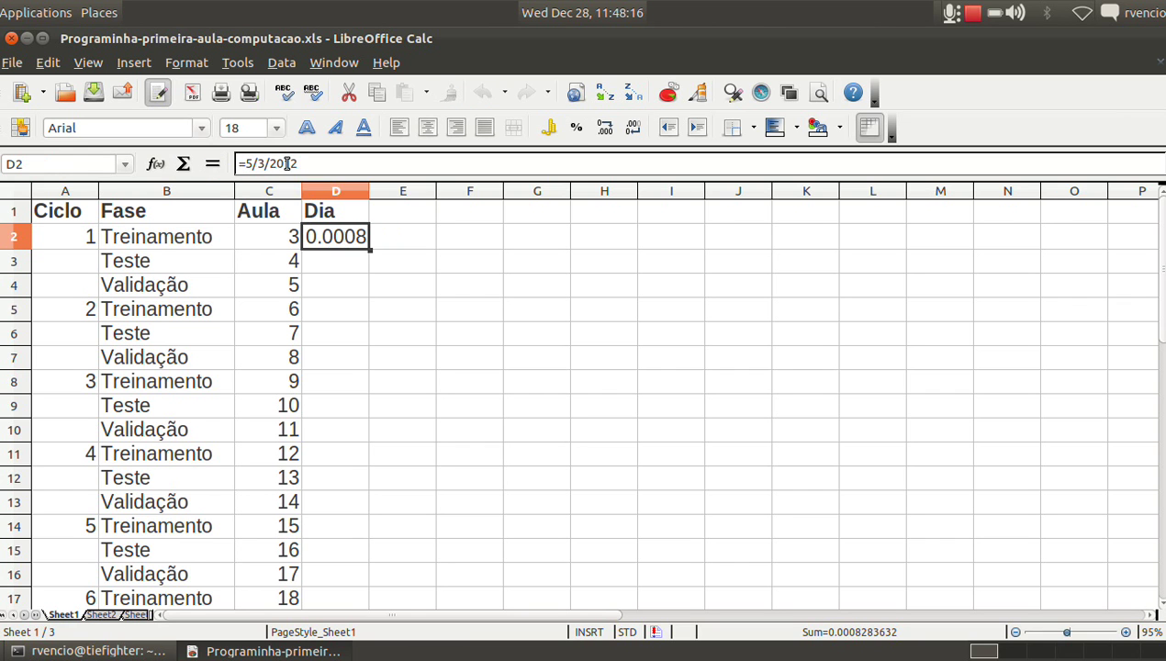
left_click(485, 92)
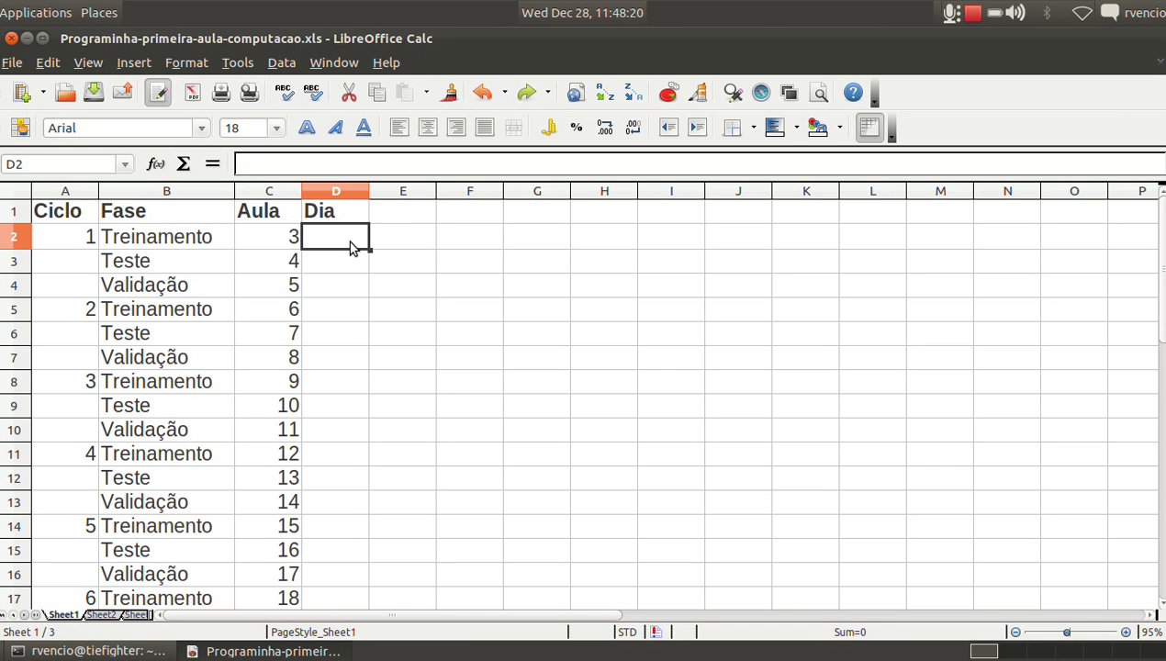
type("5")
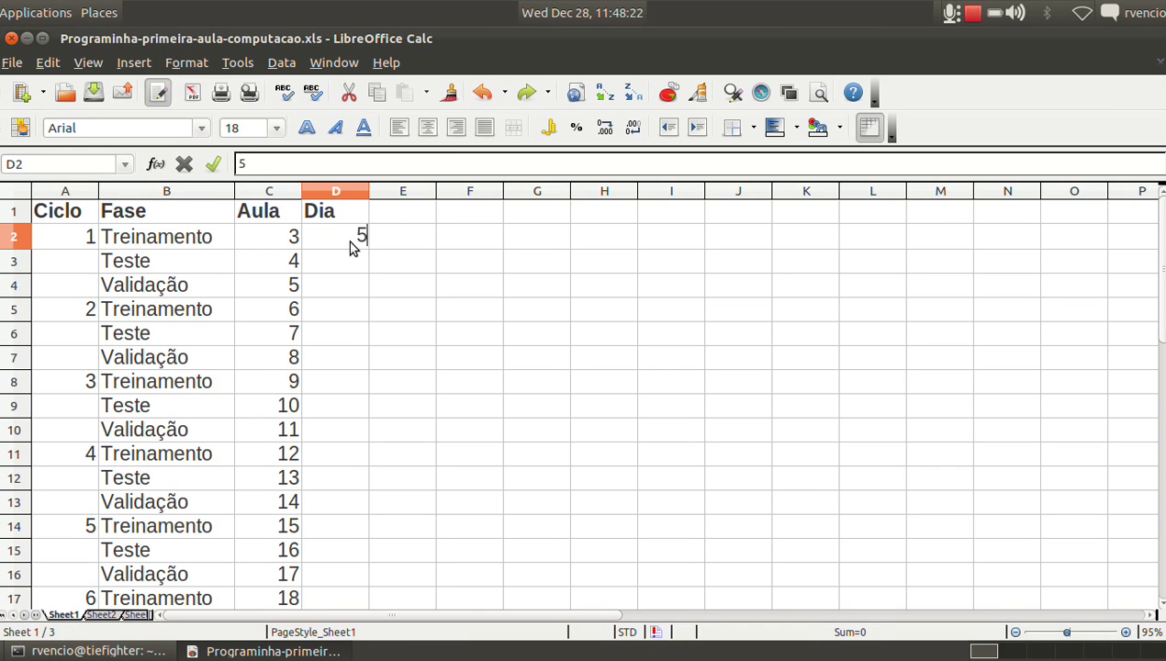
key("BackSpace")
type("0")
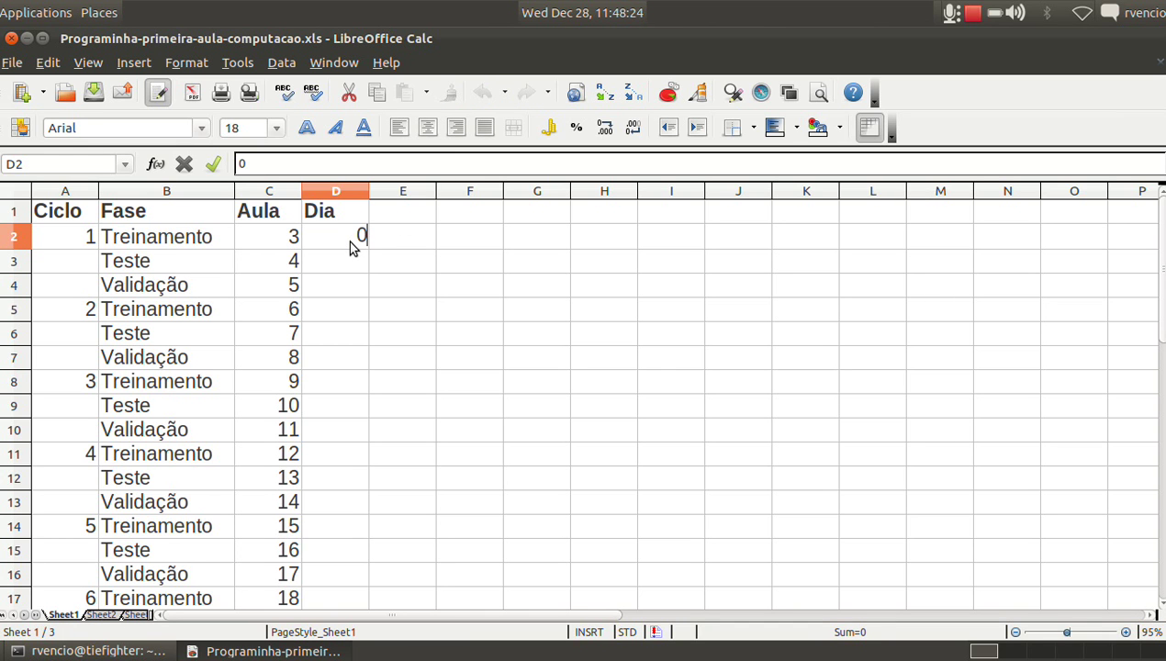
type("5/03")
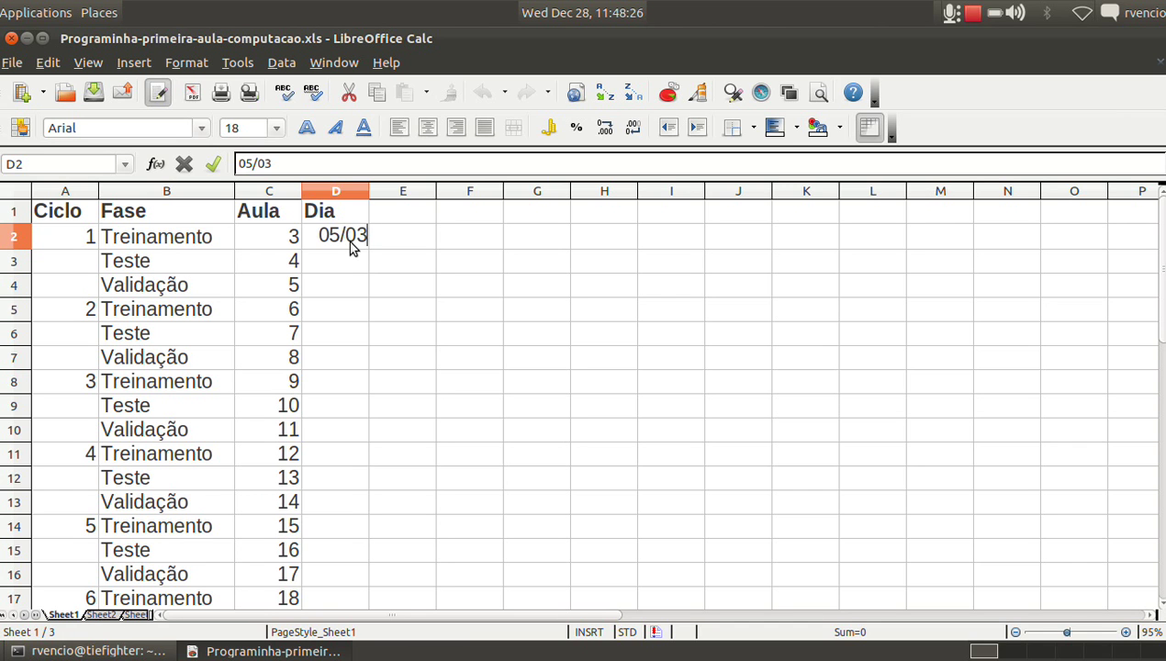
type("/2012")
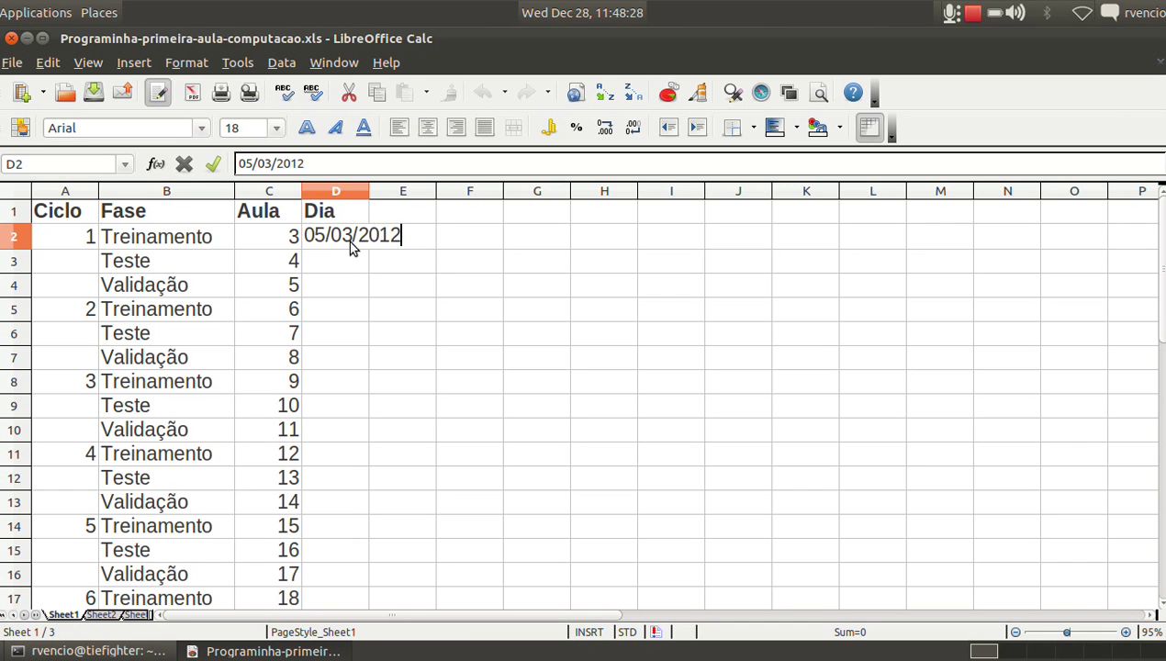
key("Return")
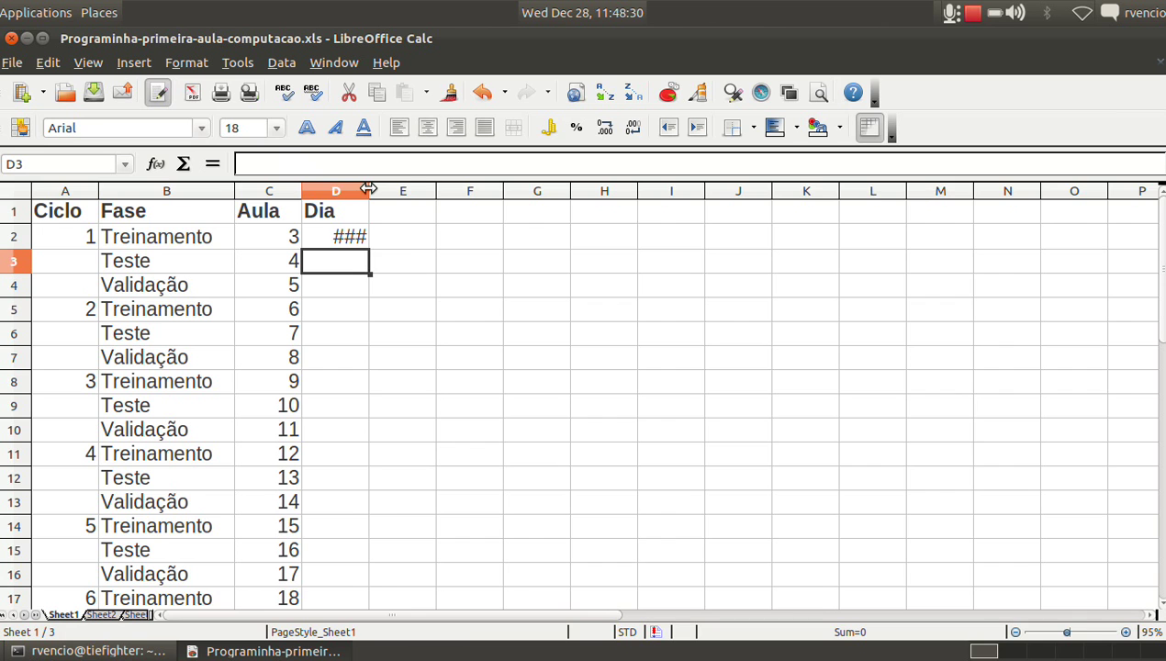
left_click_drag(369, 189, 417, 190)
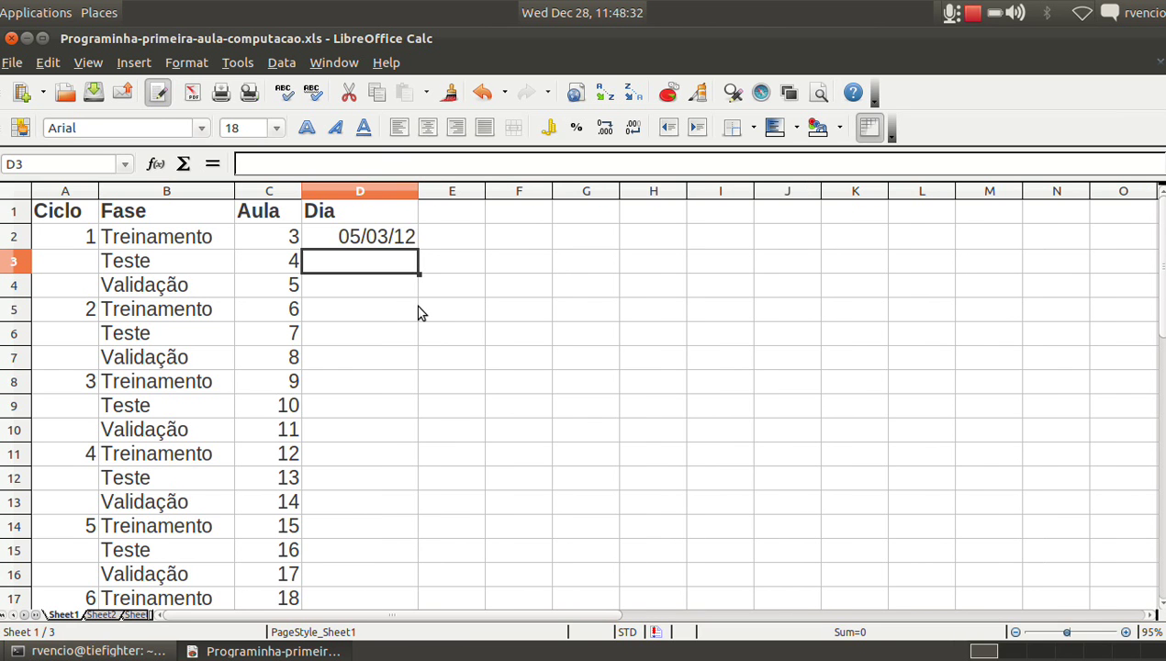
key("Up")
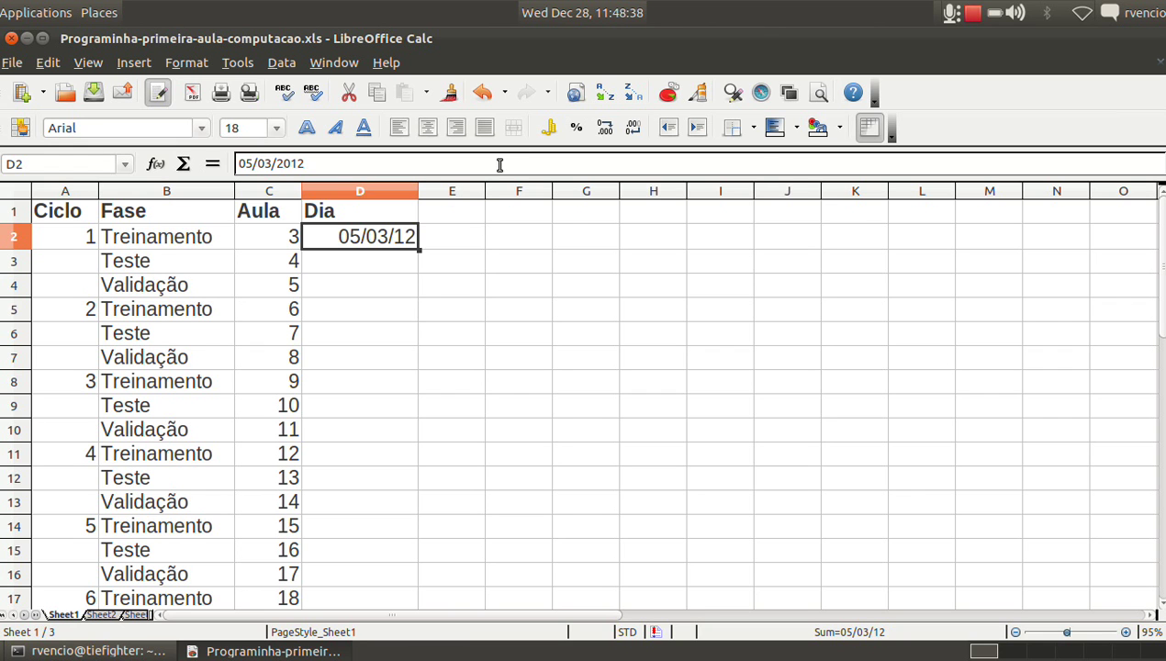
left_click(602, 14)
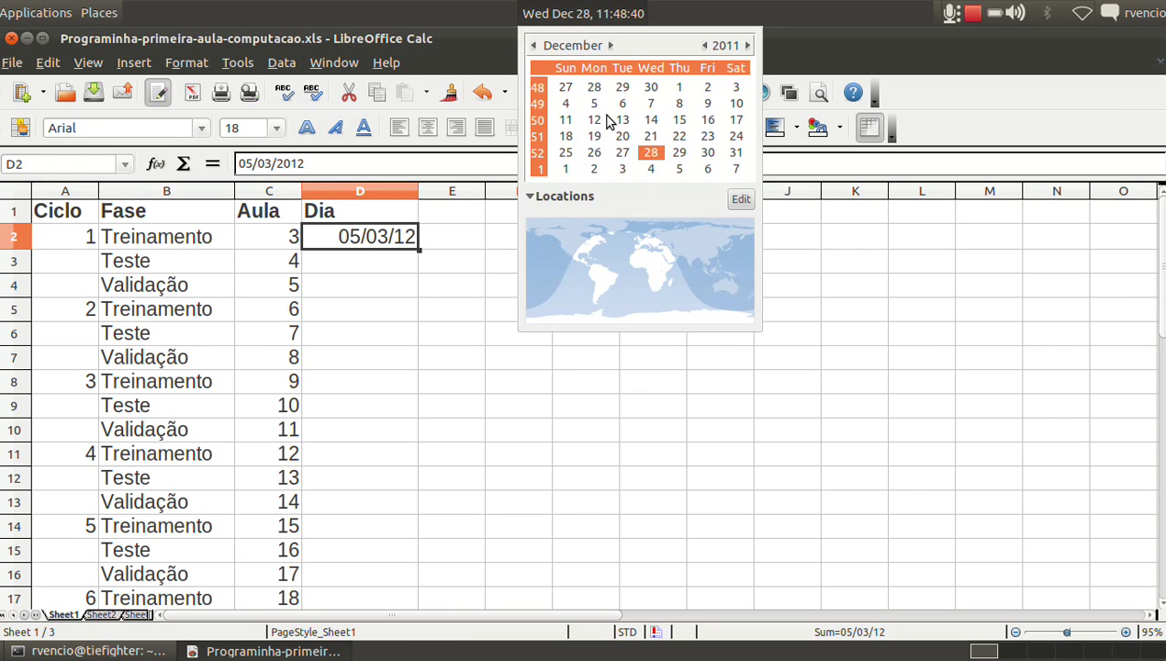
left_click(607, 46)
left_click(608, 46)
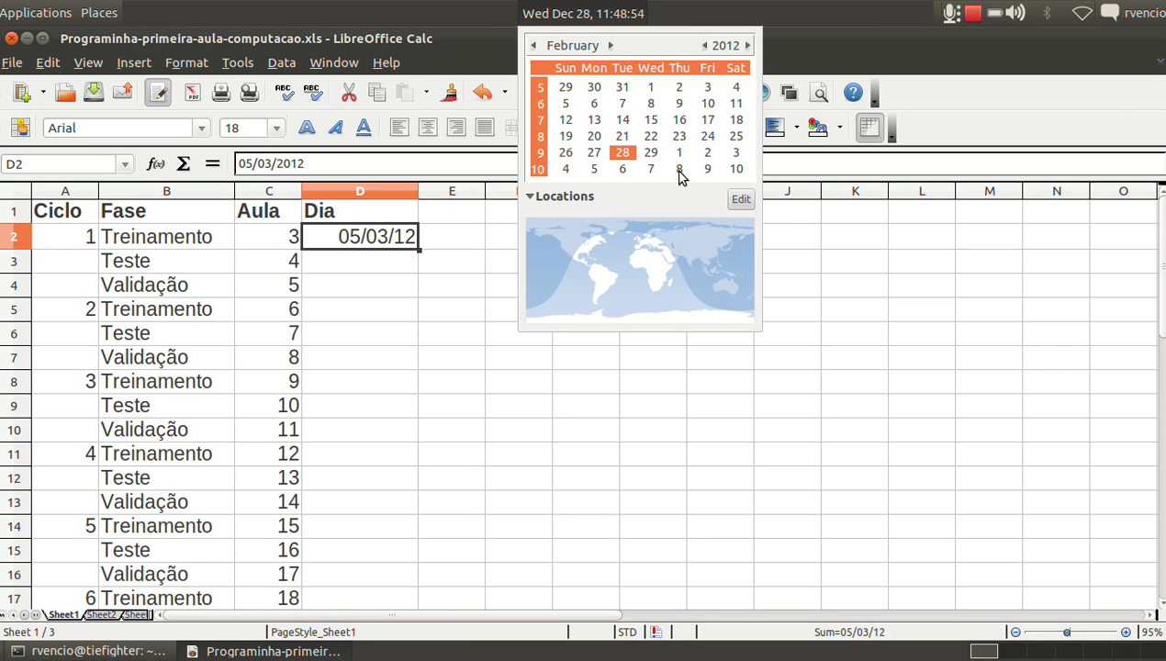
left_click(599, 20)
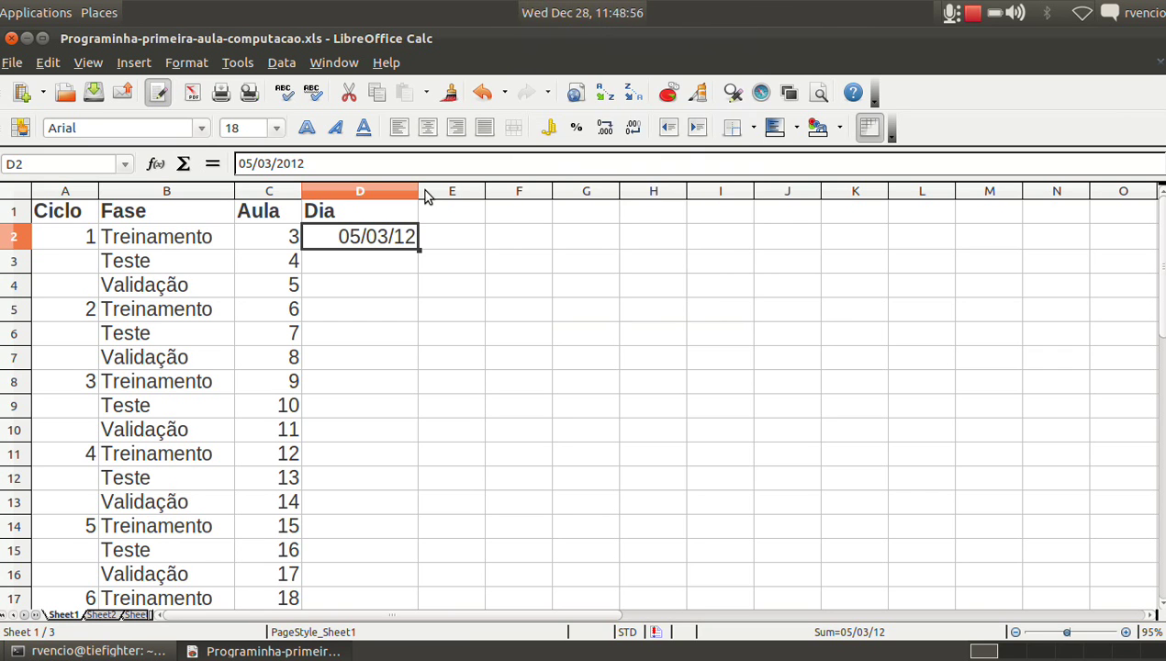
left_click(249, 162)
key("BackSpace")
type("8")
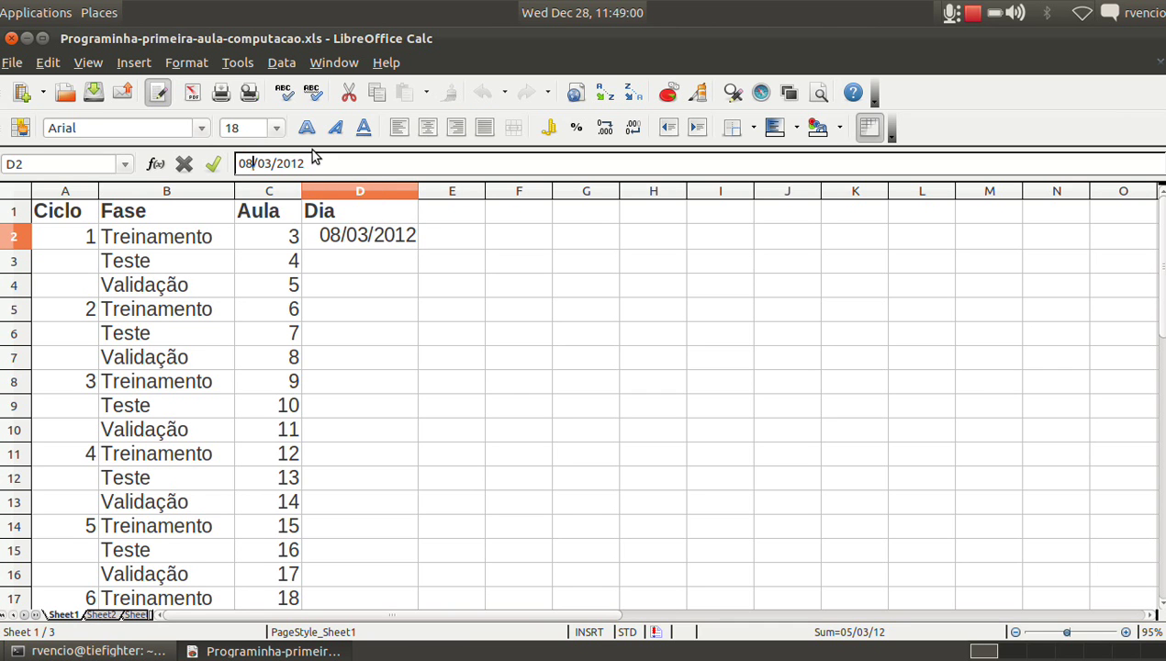
key("Return")
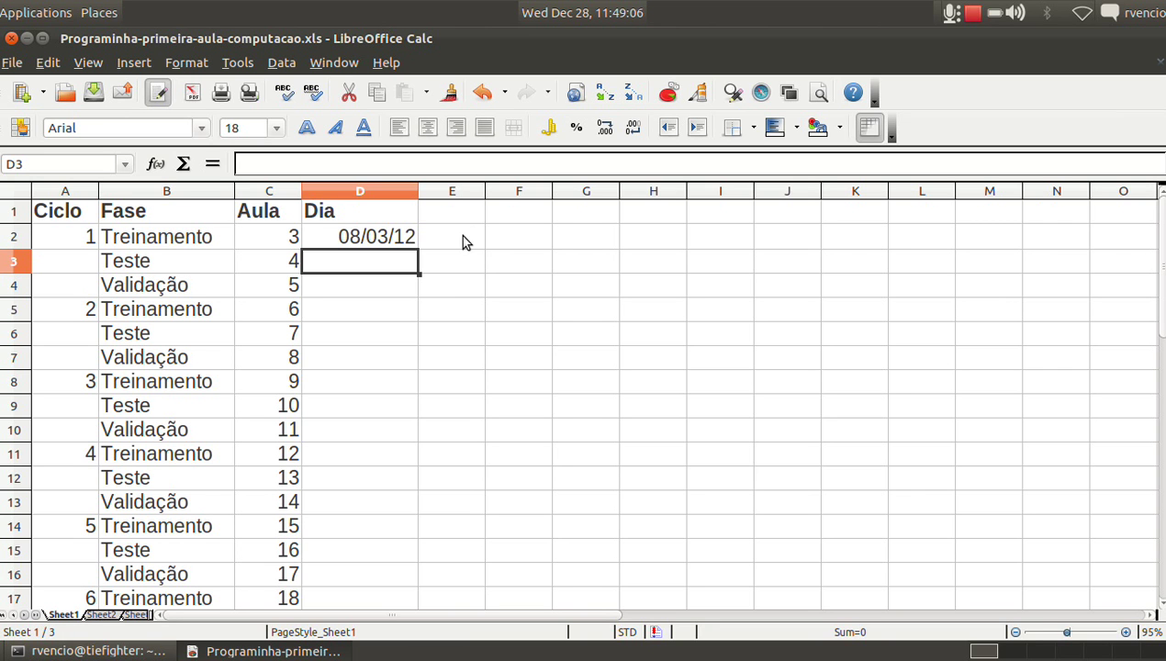
left_click(585, 11)
left_click(610, 45)
left_click(610, 45)
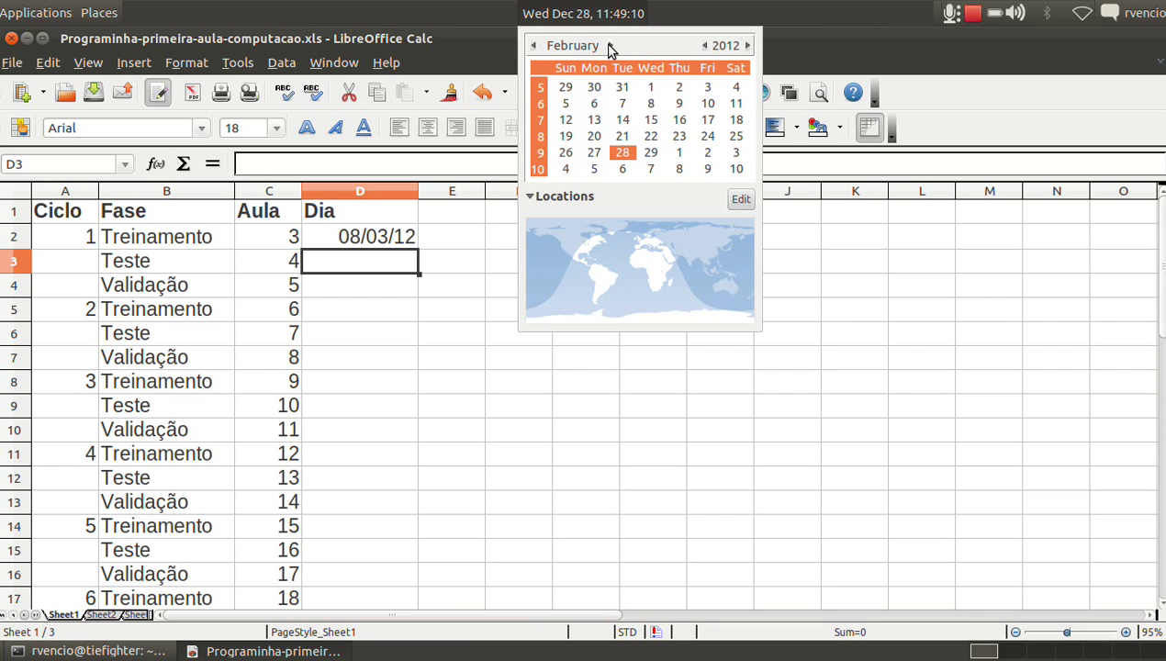
left_click(609, 45)
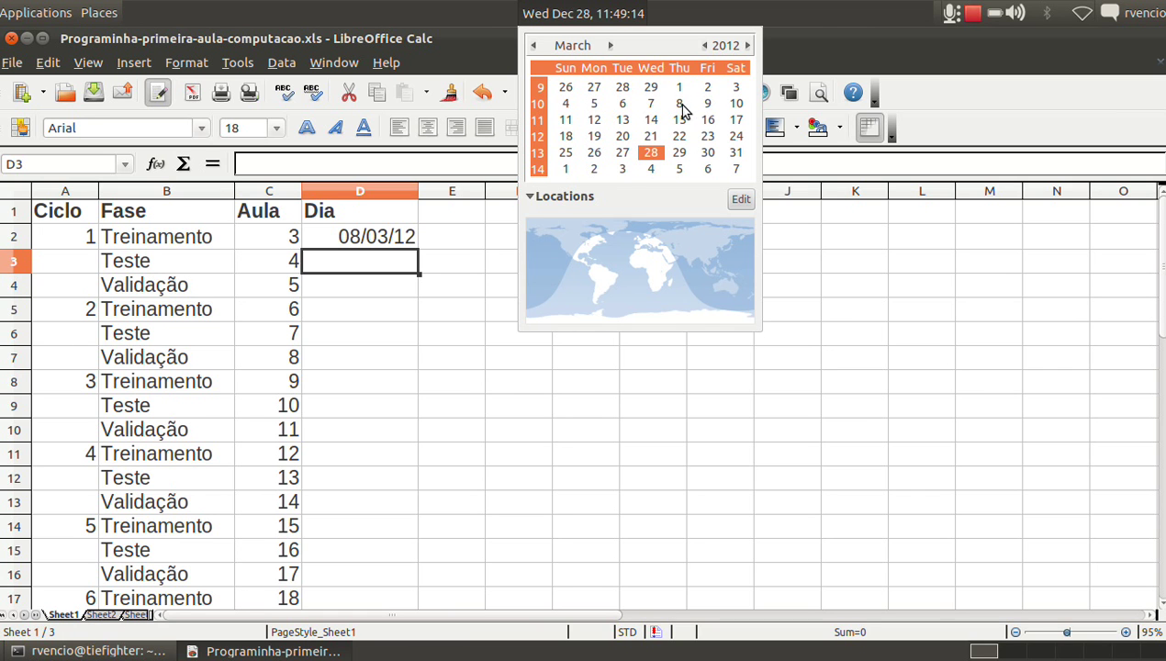
Enter Q in E2 beside the first date.
left_click(592, 12)
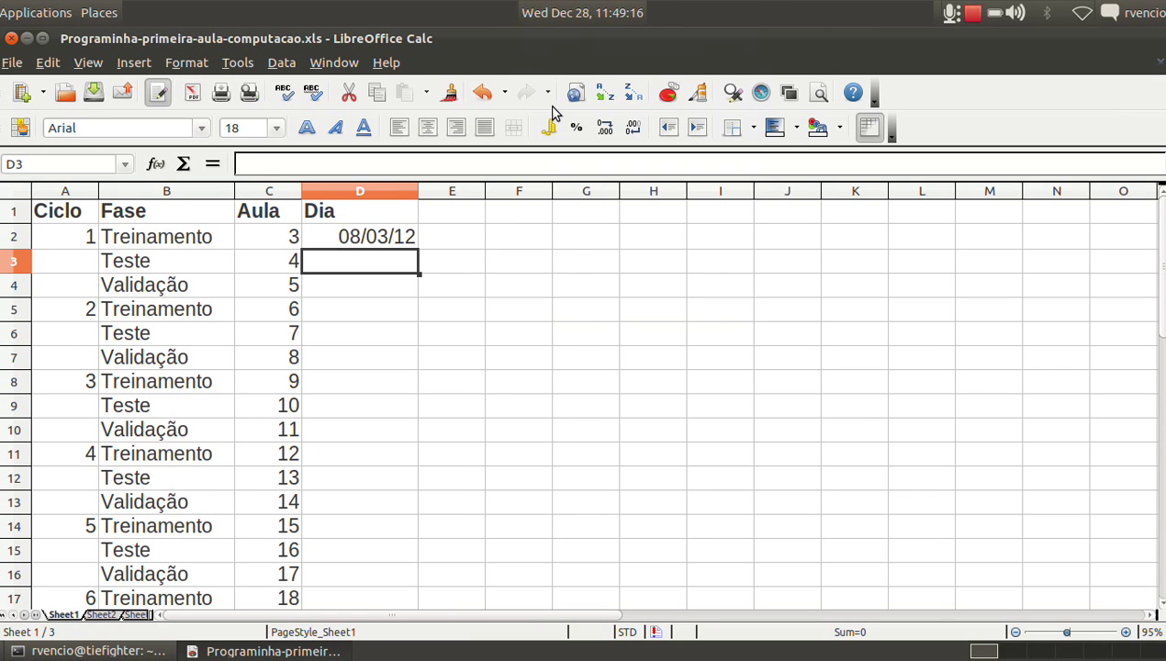
key("Up")
key("Right")
type("Q")
key("Return")
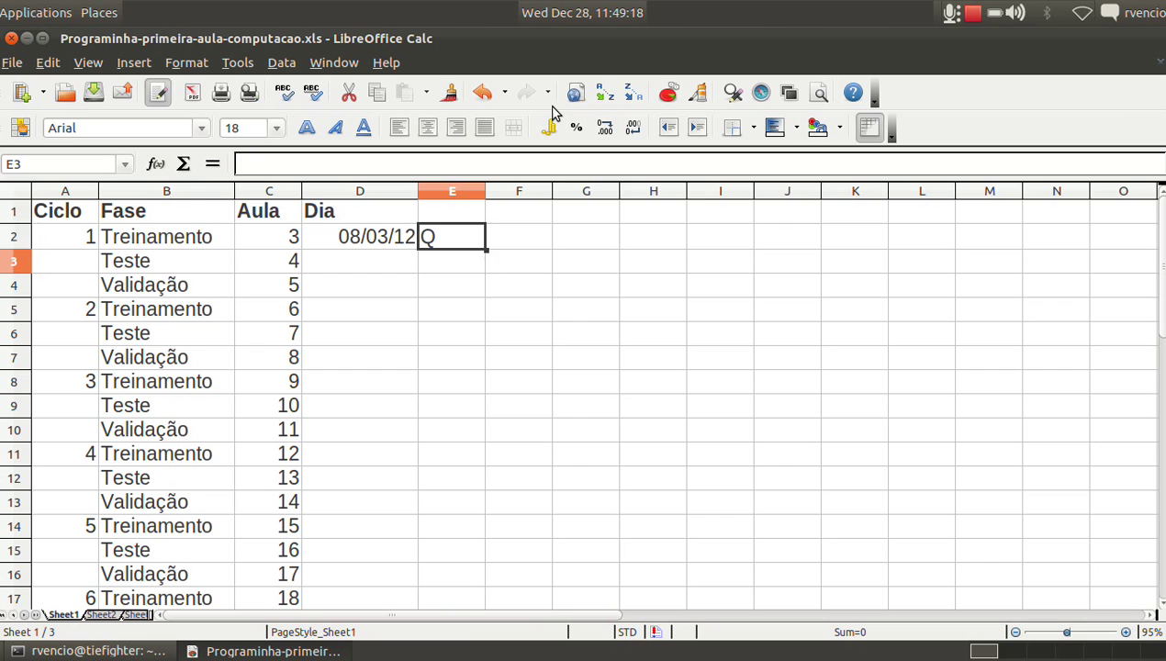
Add a bold Semana header in E1 and widen column E to fit it.
key("Up")
key("Up")
type("Seman")
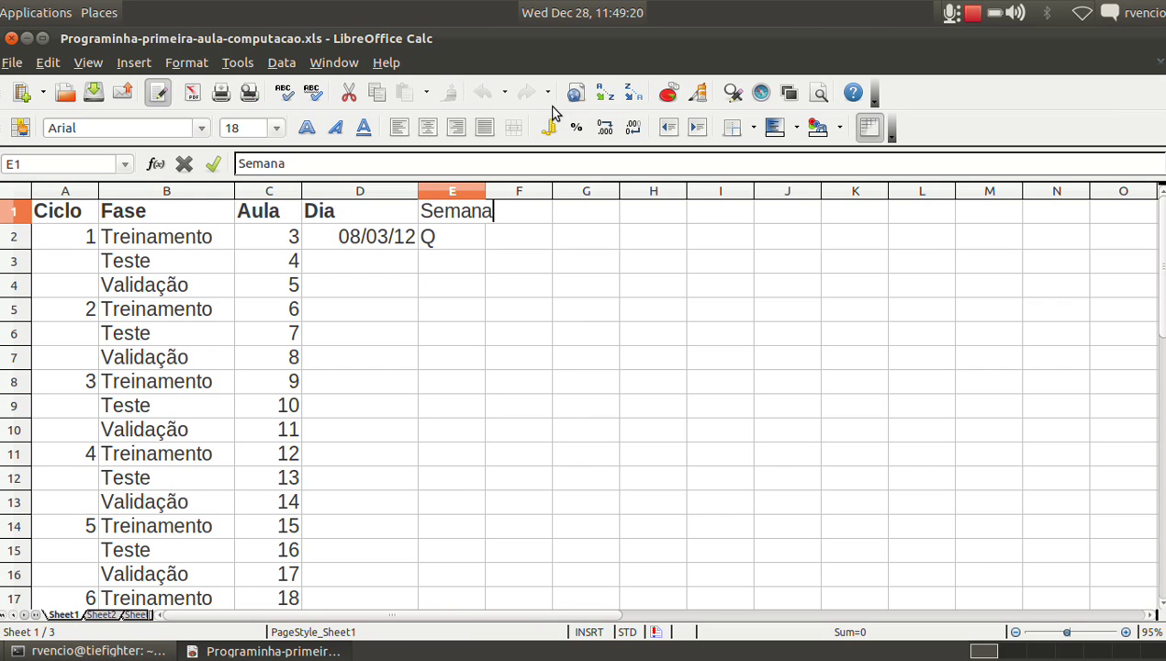
type("a")
key("Return")
key("Up")
left_click_drag(485, 190, 522, 190)
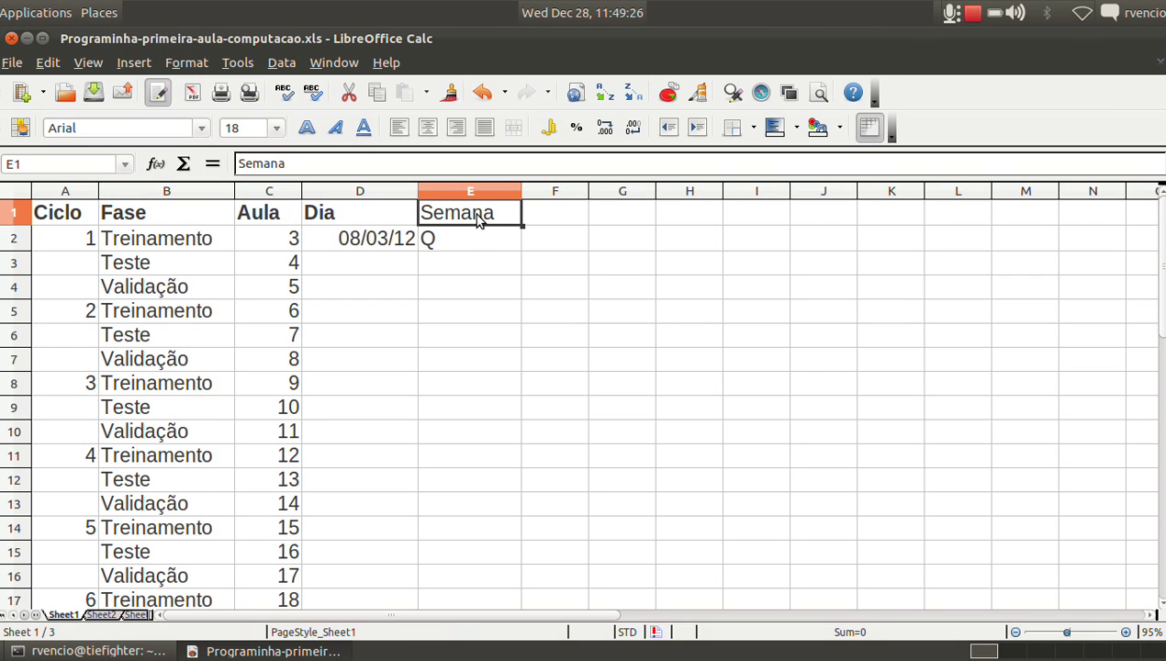
key("ctrl+b")
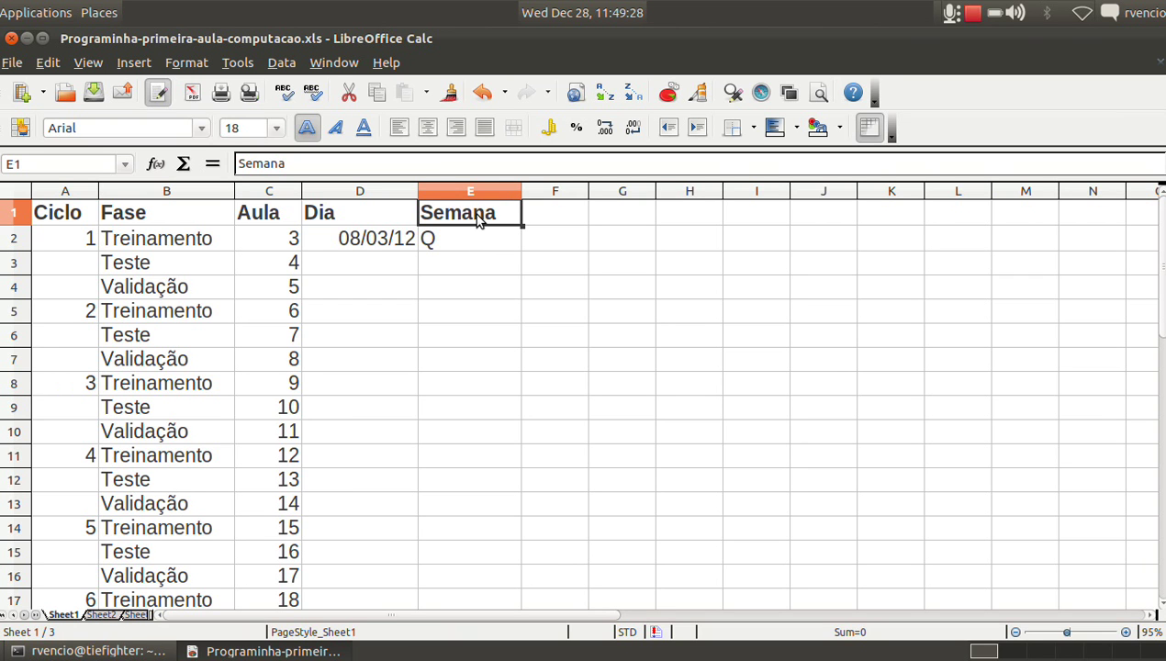
Enter S in E3, removing the autocompleted Semana text.
left_click(392, 266)
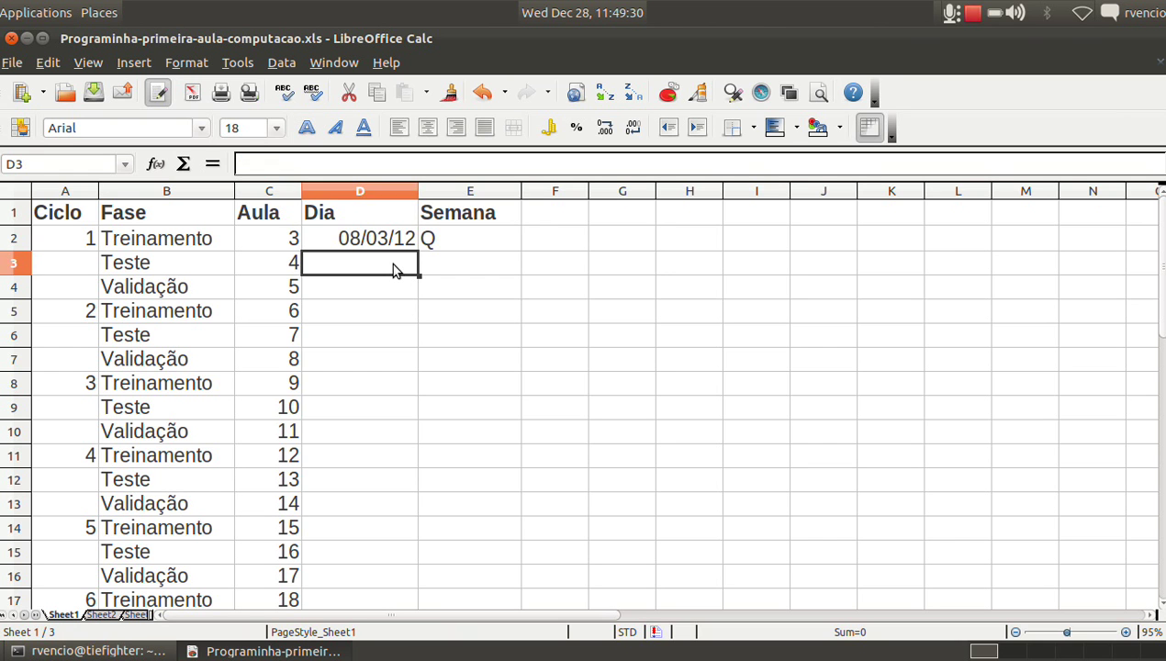
key("Up")
key("Right")
key("Down")
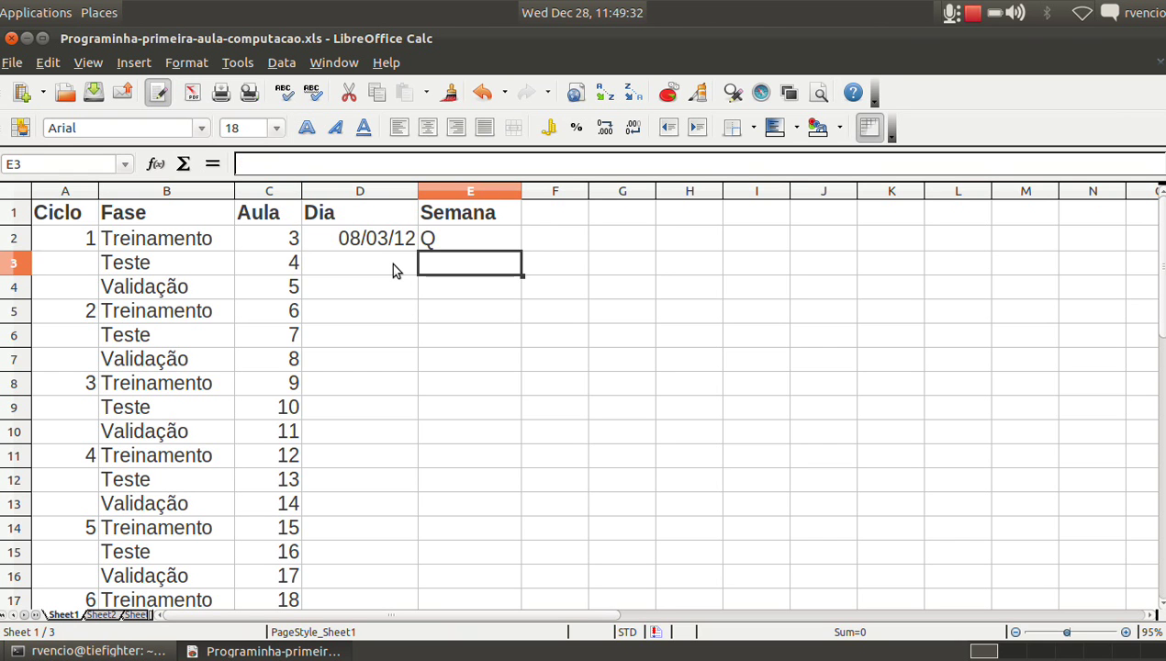
type("S")
key("Up")
type("S")
key("Delete")
key("Return")
key("Up")
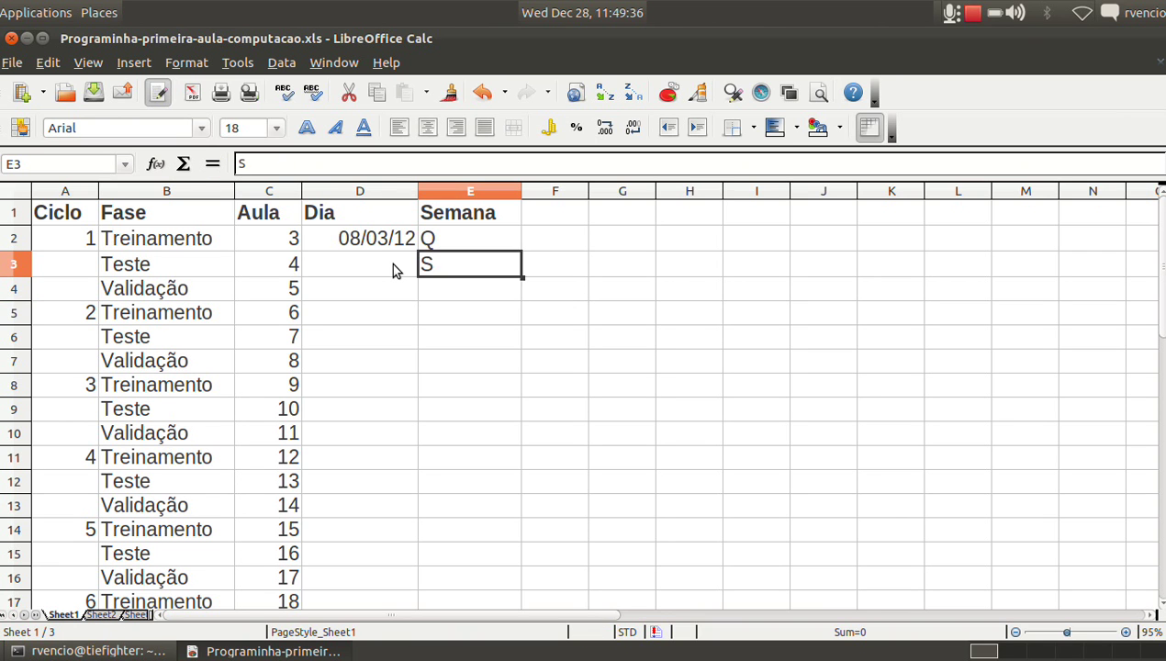
key("Left")
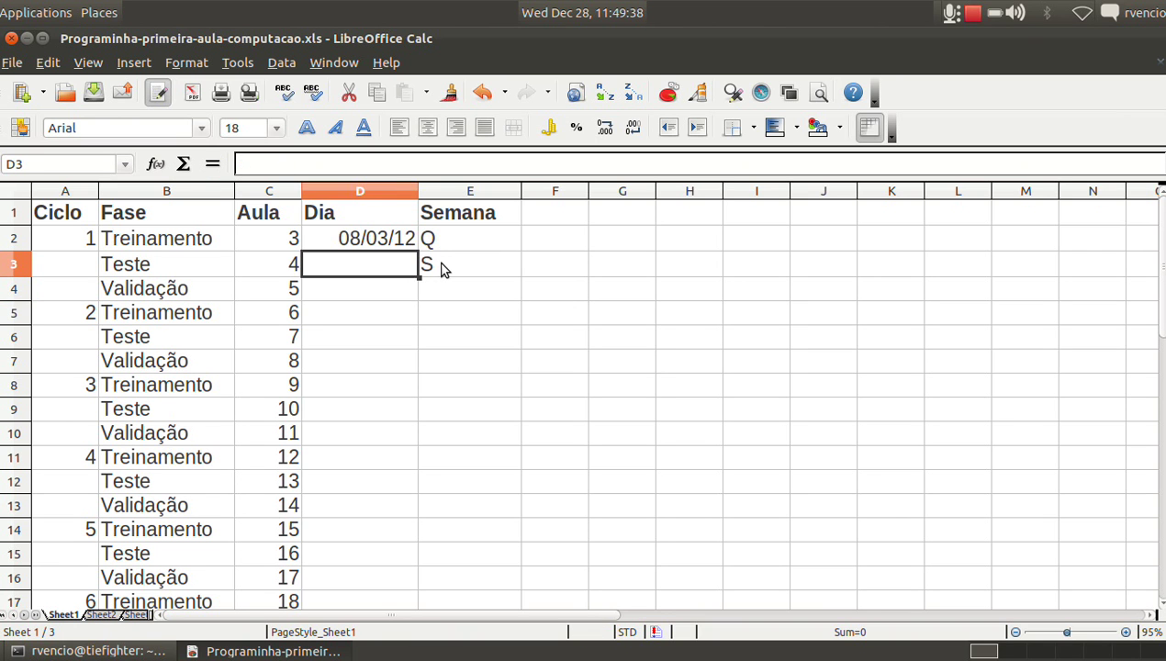
left_click(440, 267)
Enter the formula =D2+1 in D3 for the next day's date.
left_click(380, 268)
type("=")
left_click(383, 246)
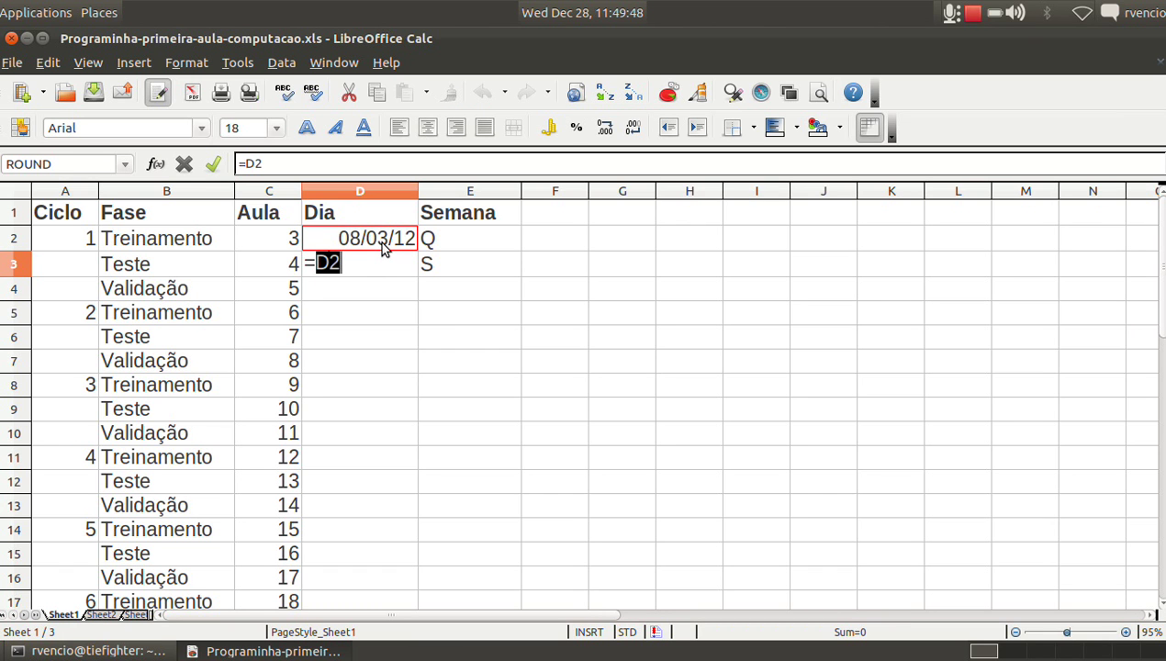
type("+1")
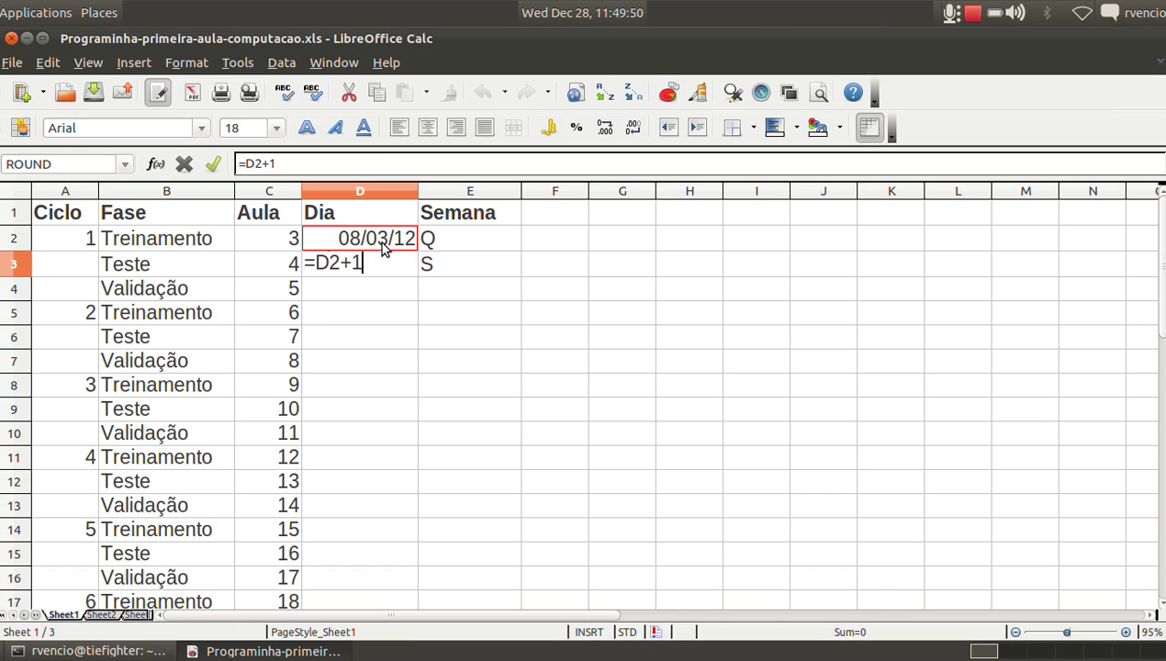
key("Return")
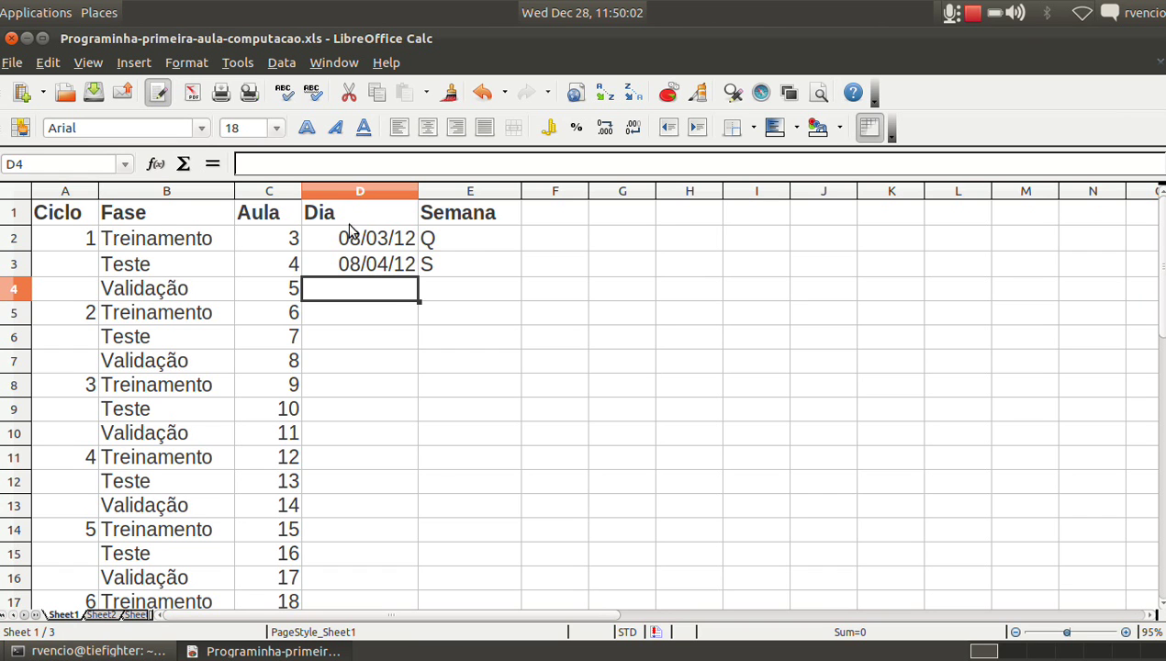
Re-enter D2's date as 03/08/2012 through the input line.
left_click(393, 241)
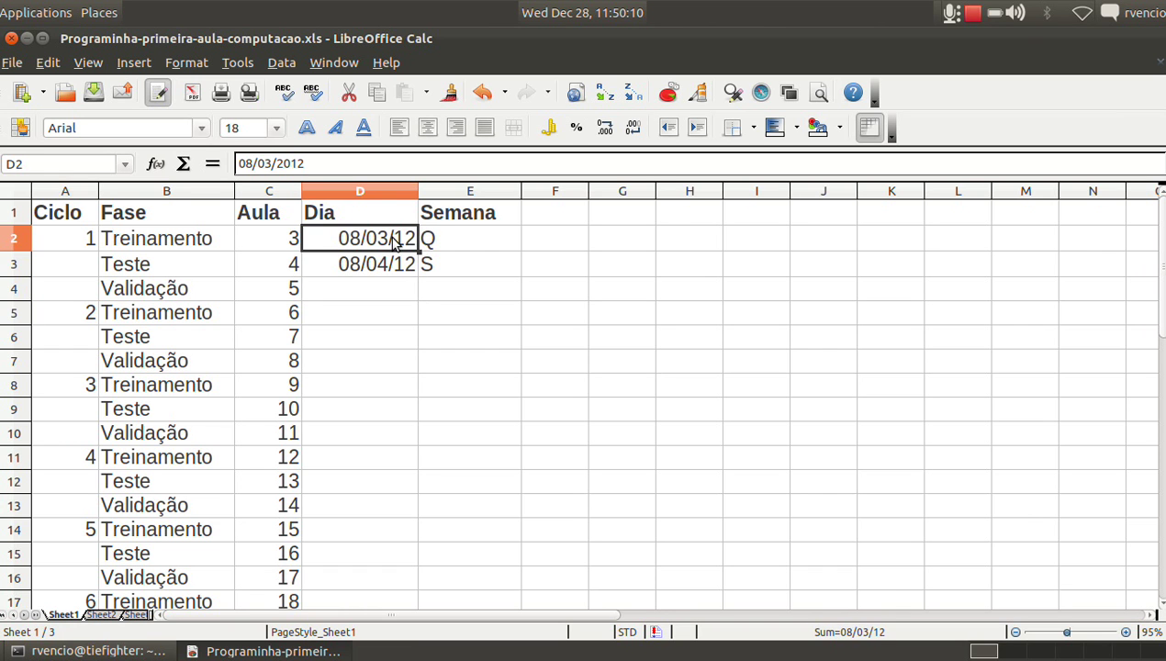
left_click(252, 163)
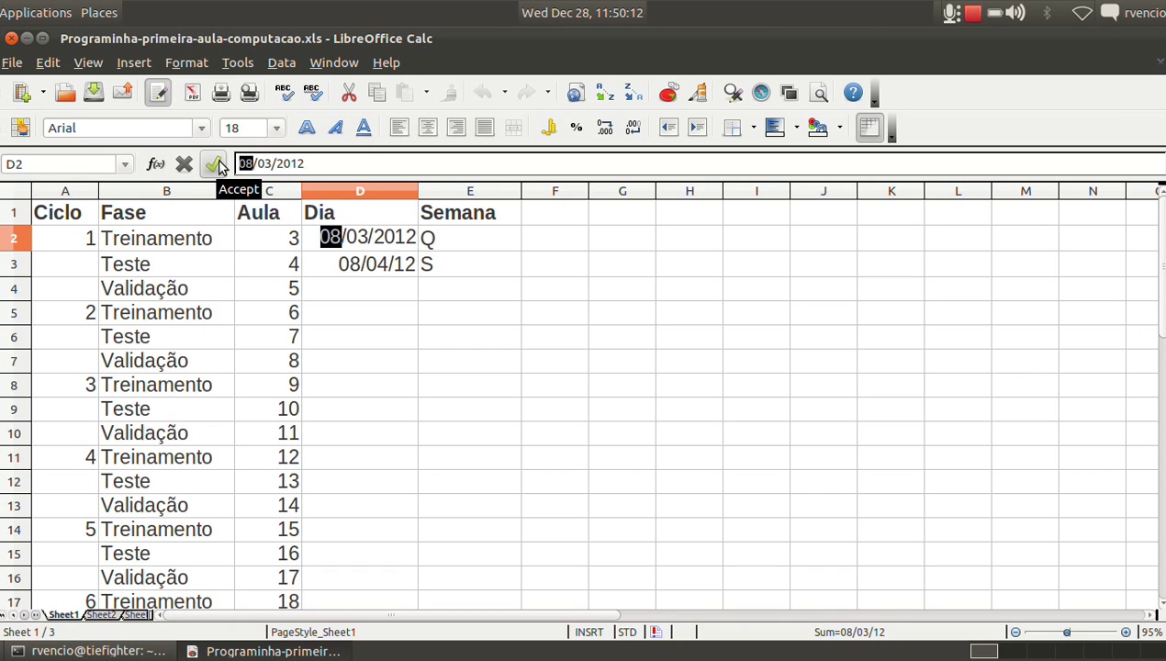
key("Right")
key("Right")
key("Right")
key("End")
key("BackSpace")
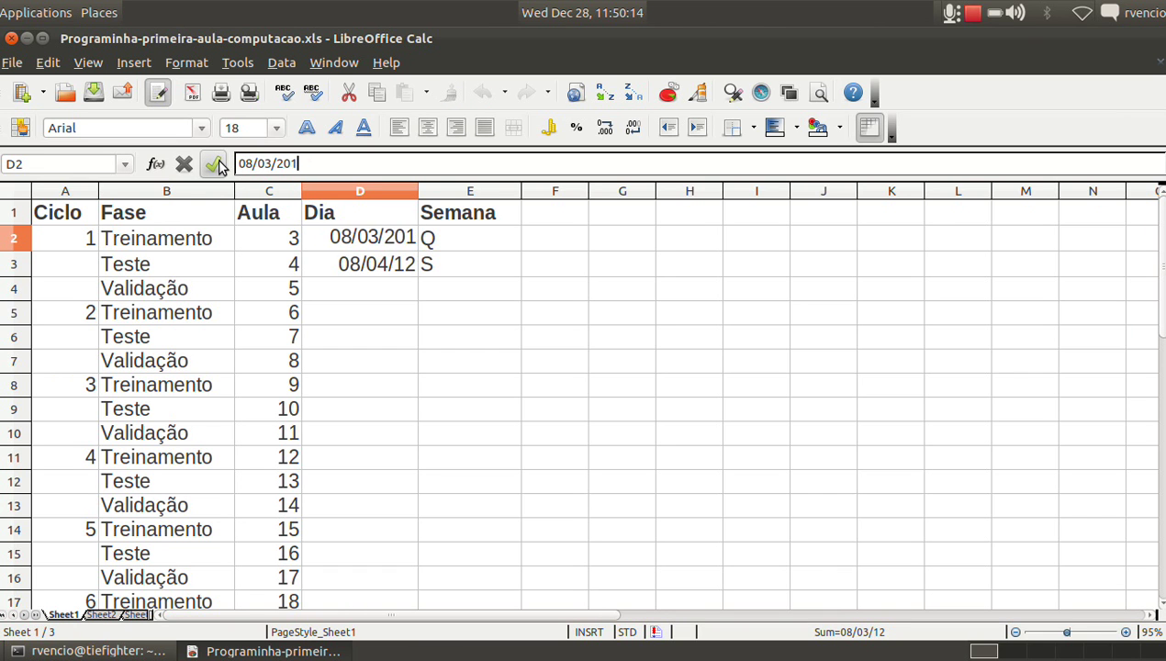
key("BackSpace")
key("BackSpace")
key("BackSpace")
type("03")
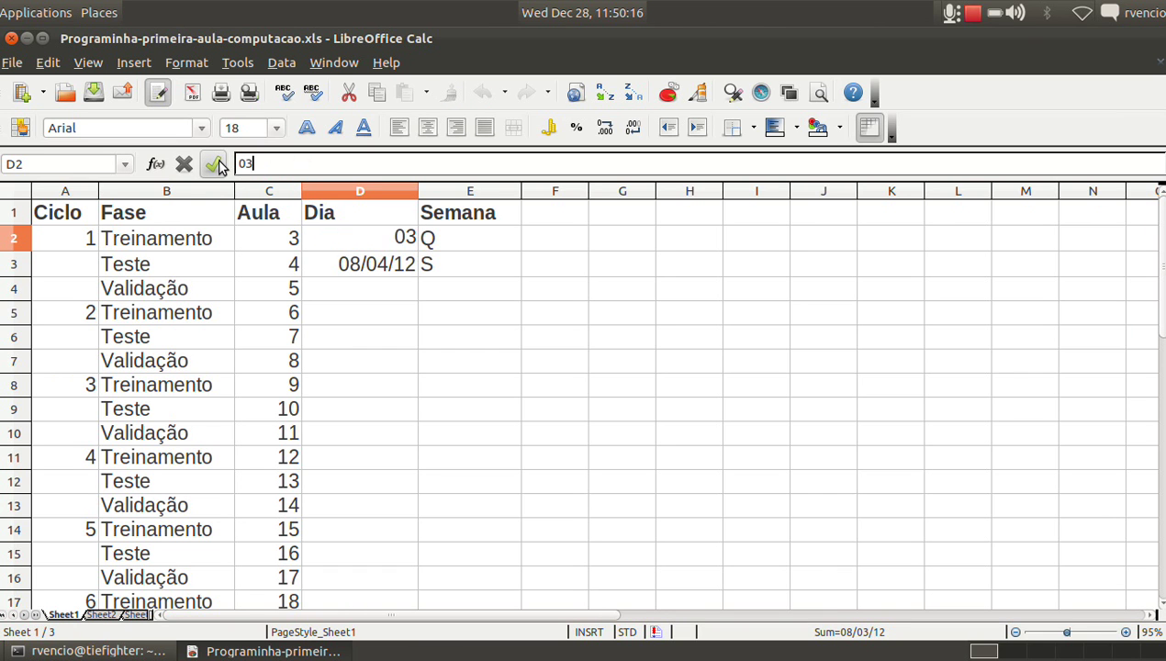
type("/08/2")
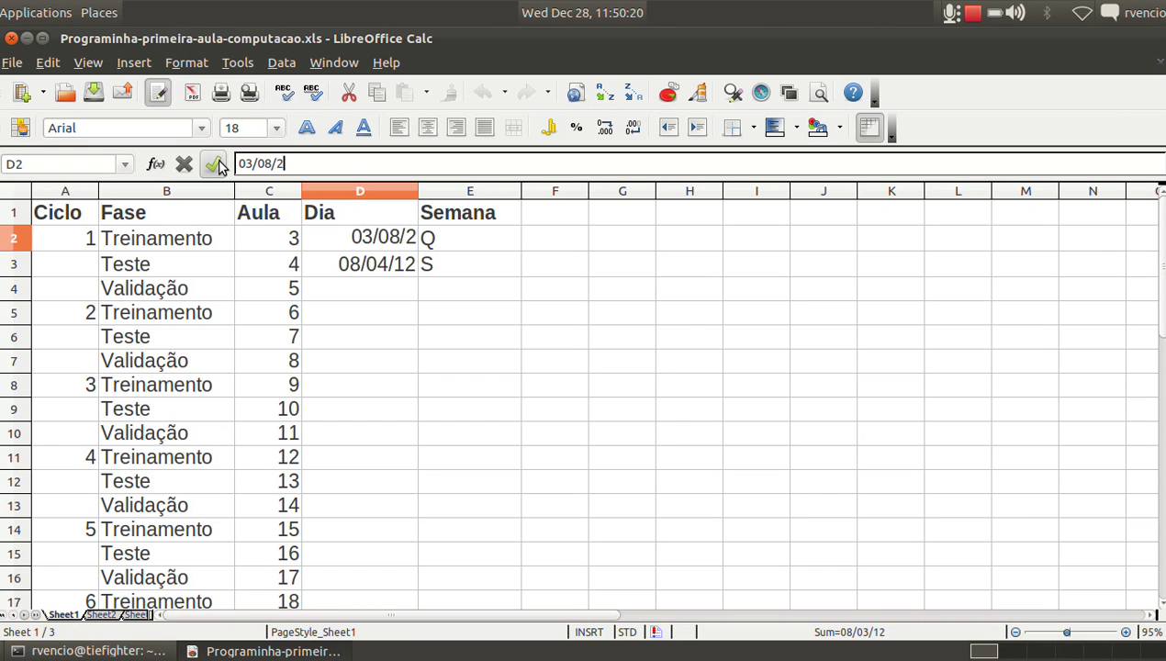
type("012")
key("Return")
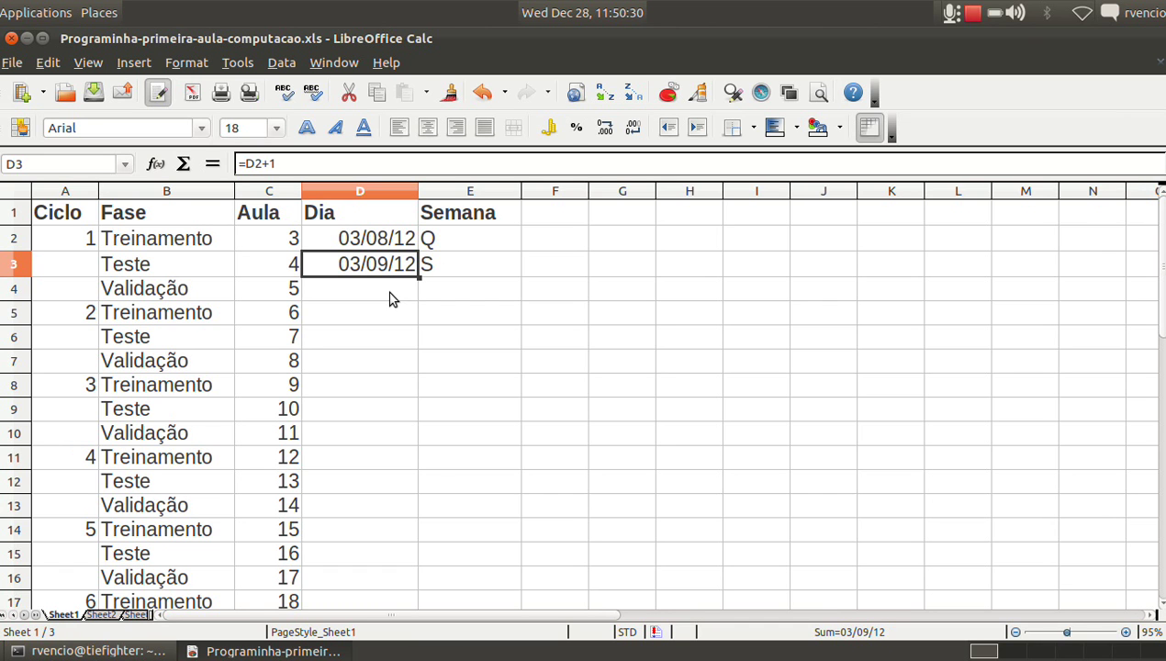
left_click(294, 266)
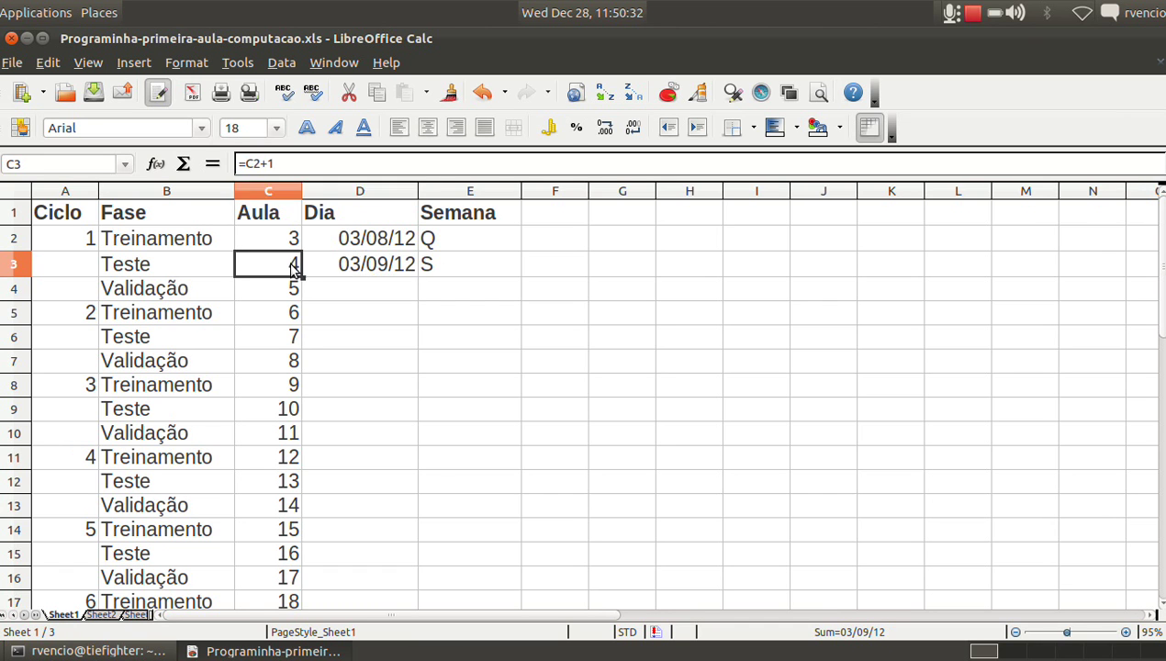
left_click(283, 163)
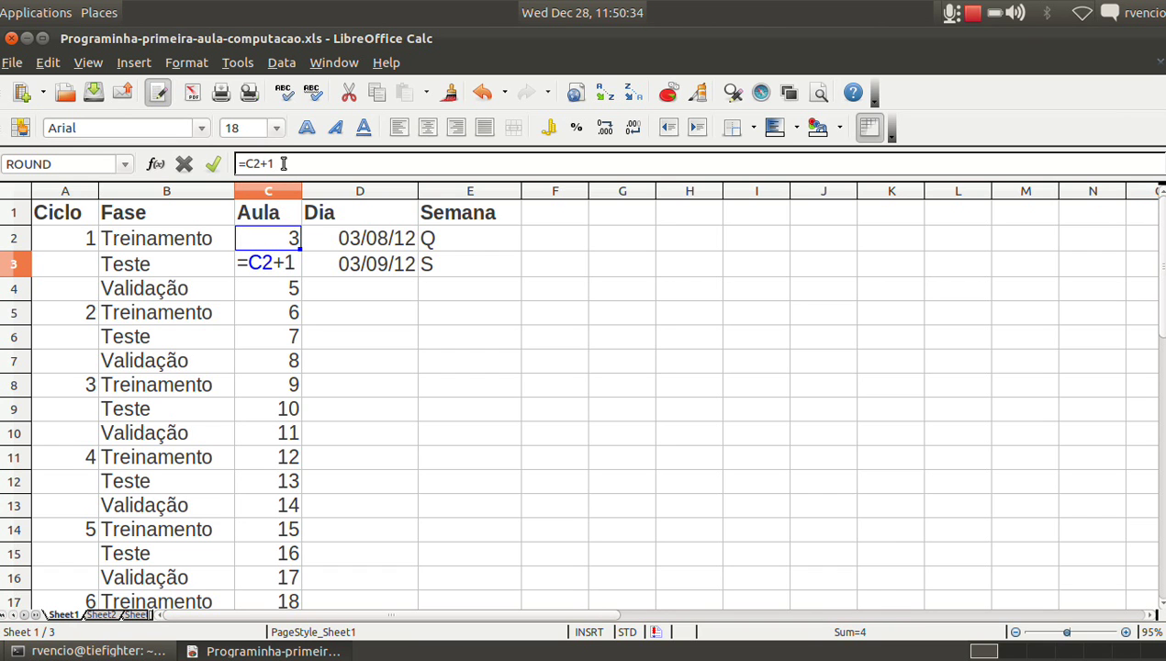
key("Escape")
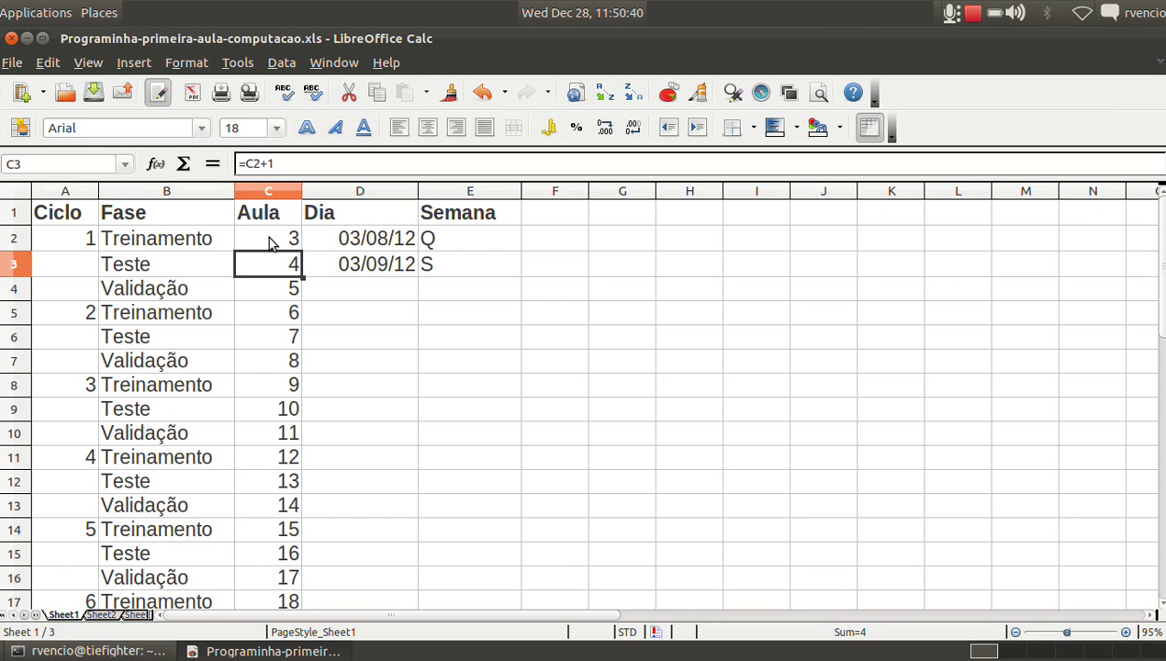
key("Right")
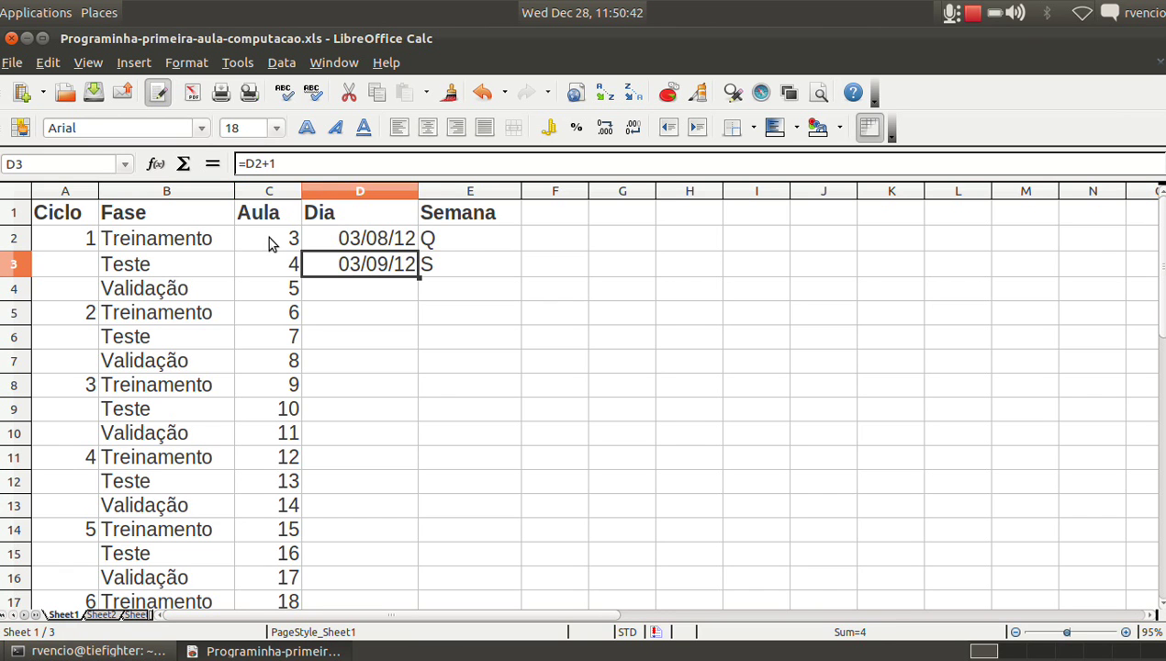
left_click(328, 163)
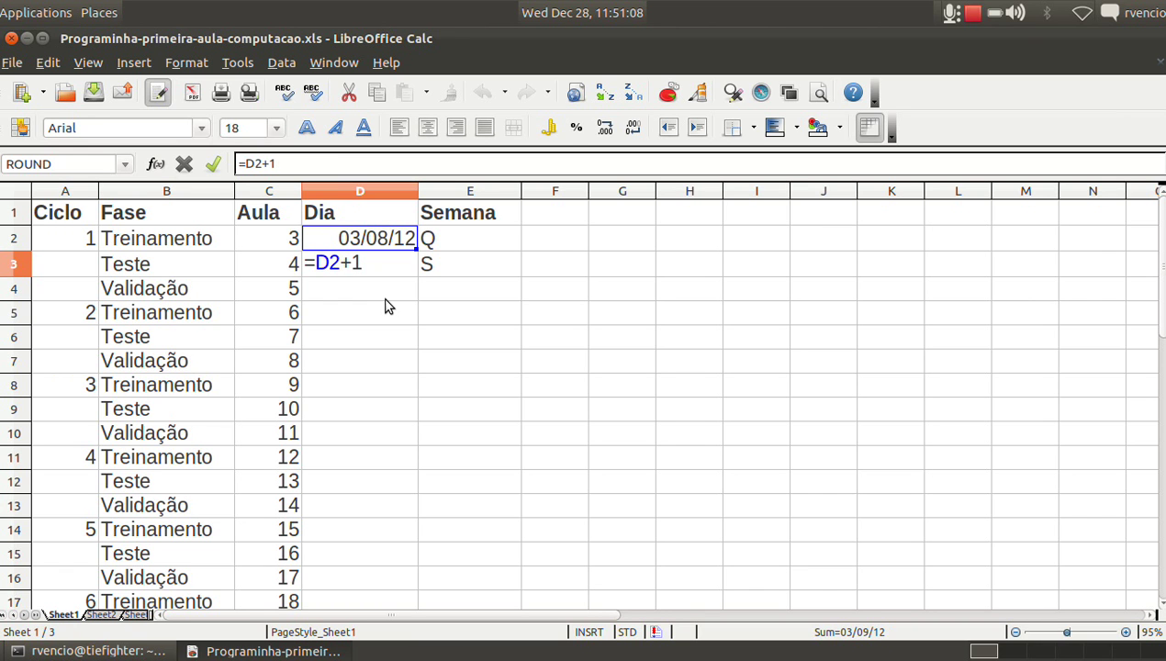
key("Return")
key("Up")
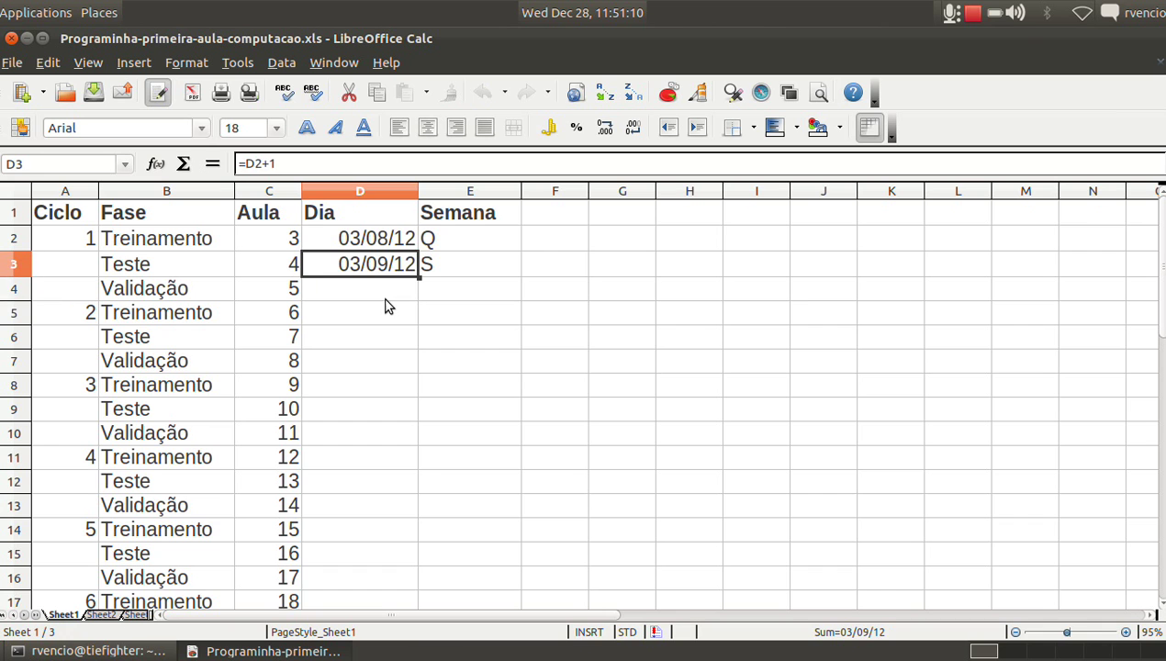
left_click(343, 166)
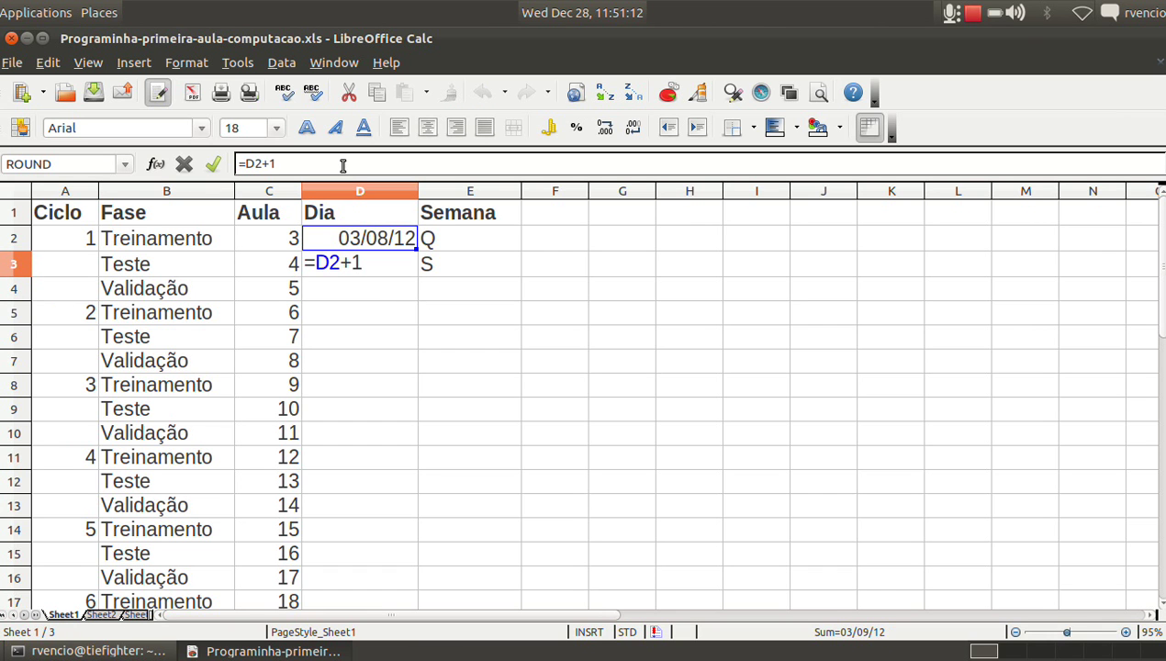
Type alternating Q, S, Q, S into the Semana cells through E7.
key("Escape")
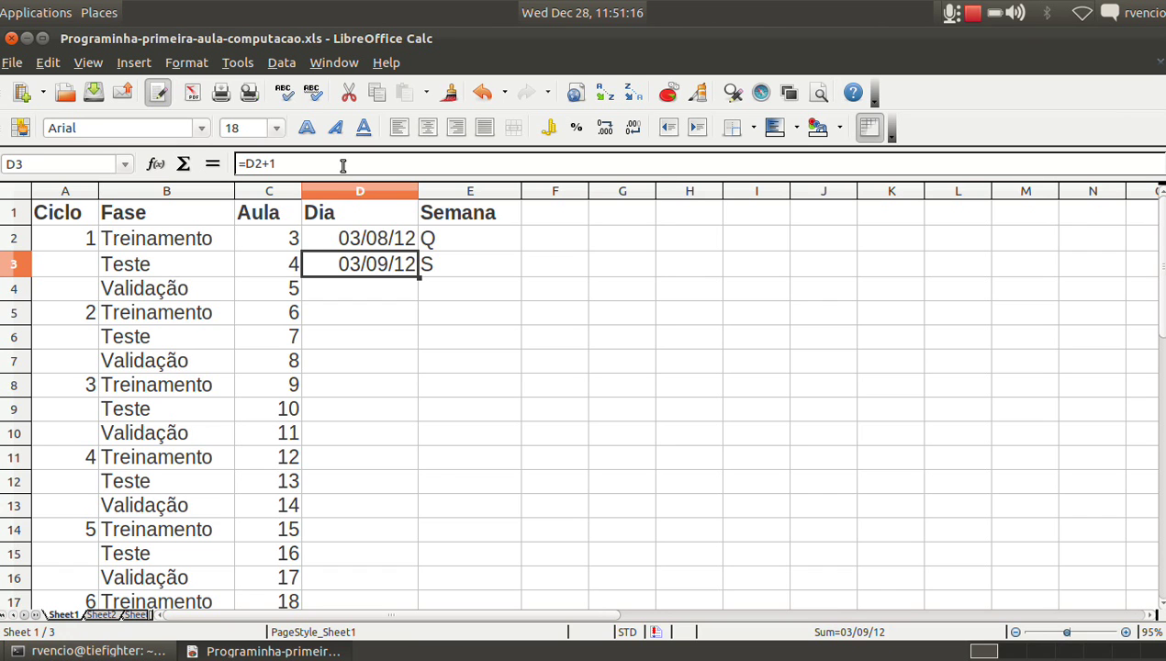
key("Right")
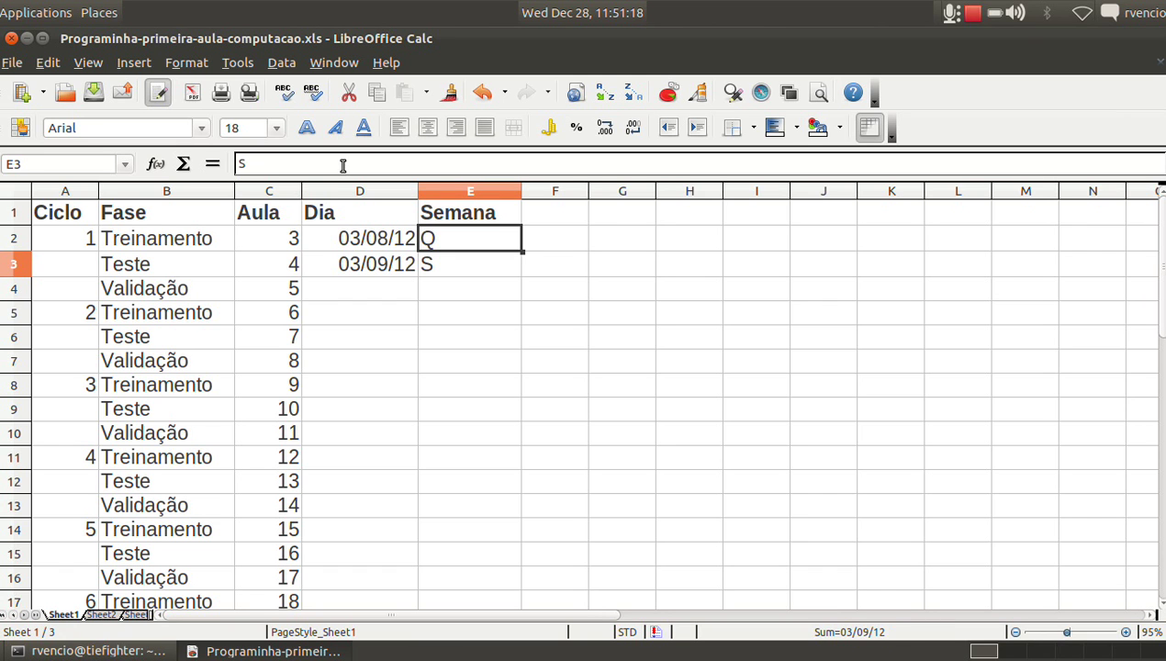
key("Down")
key("Up")
key("Up")
key("Down")
key("Down")
type("Q")
key("Return")
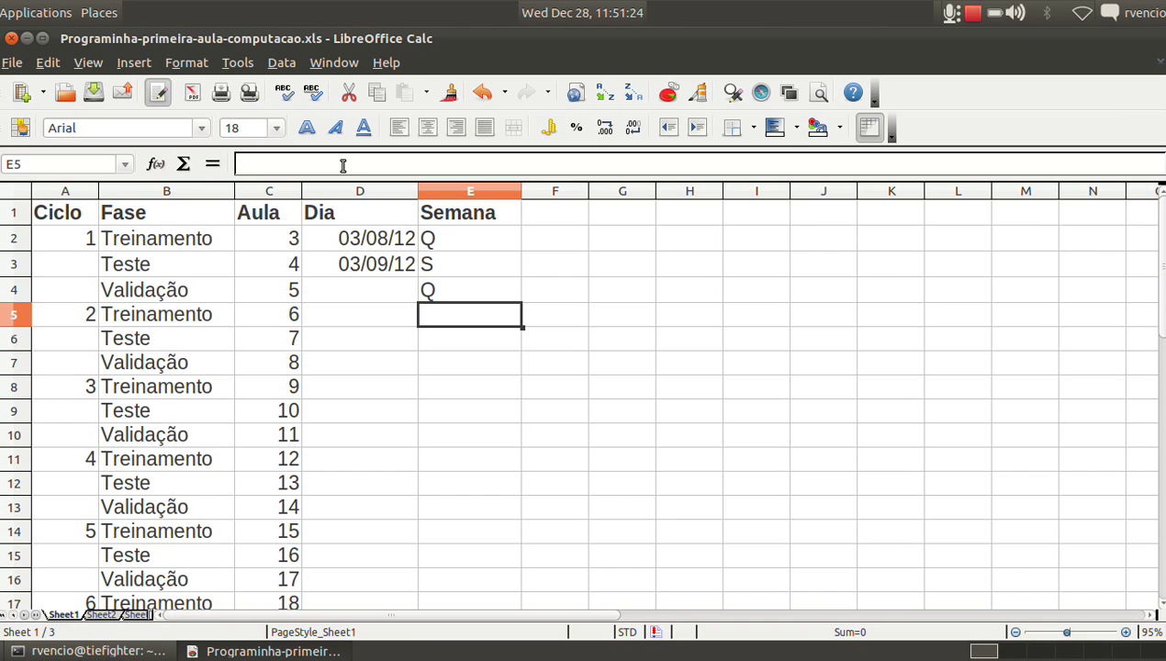
type("S")
key("Return")
key("F2")
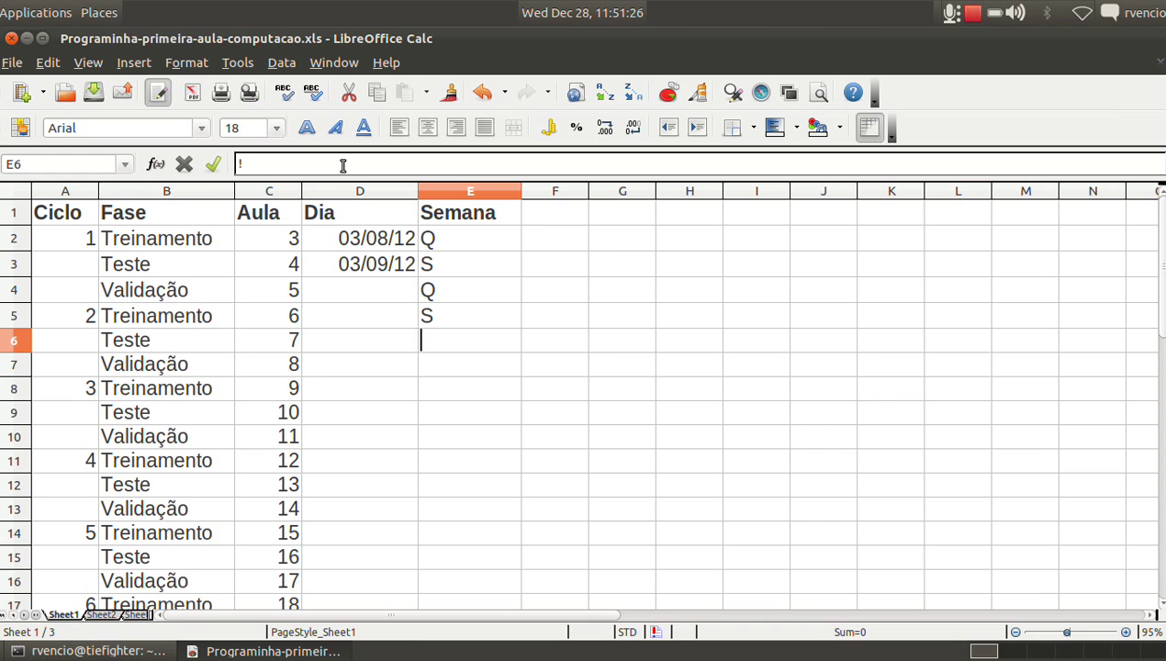
type("Q")
key("Return")
type("S")
key("Return")
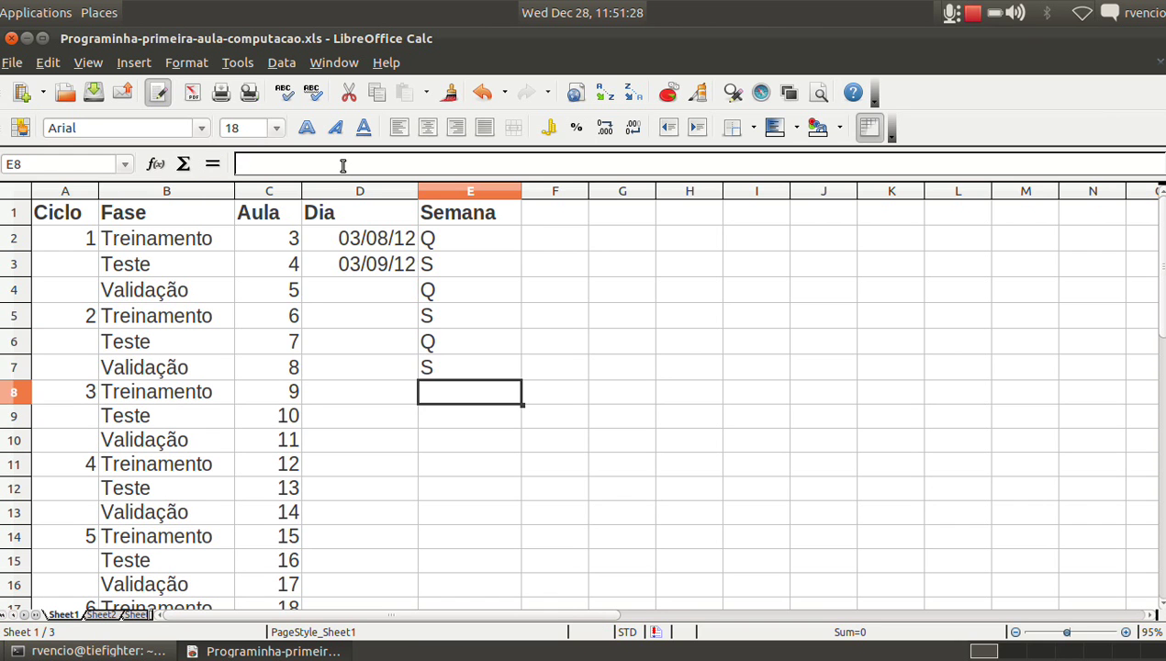
key("Up")
key("Up")
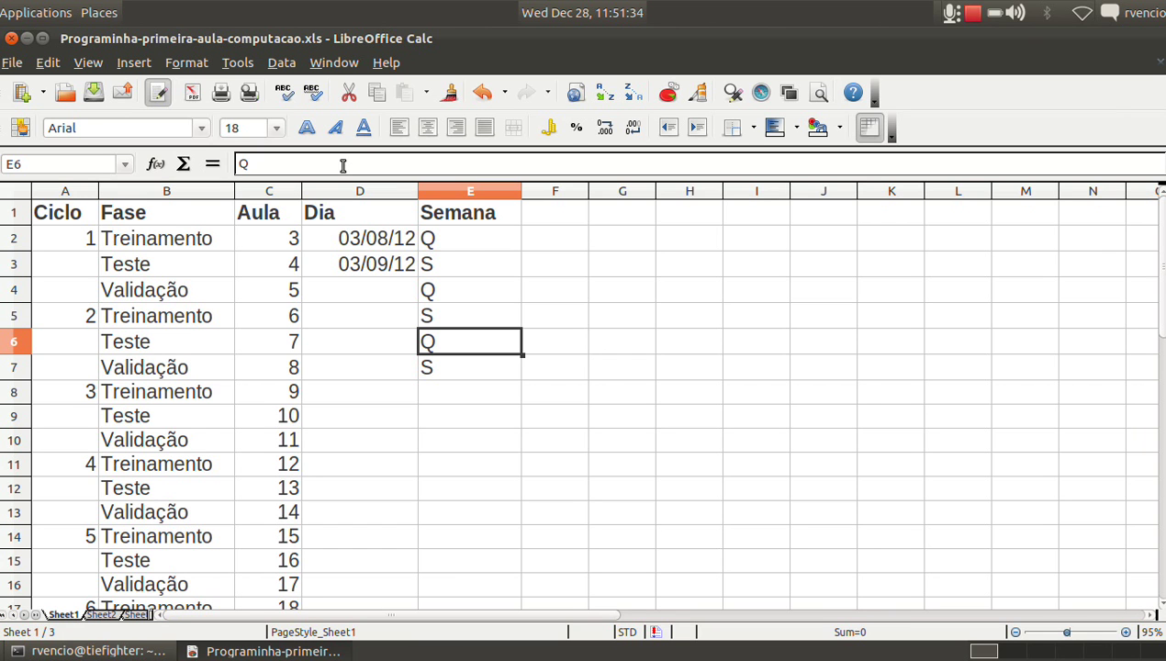
Copy the Q/S pair in E6:E7 and paste it into E8:E29.
key("shift+Down")
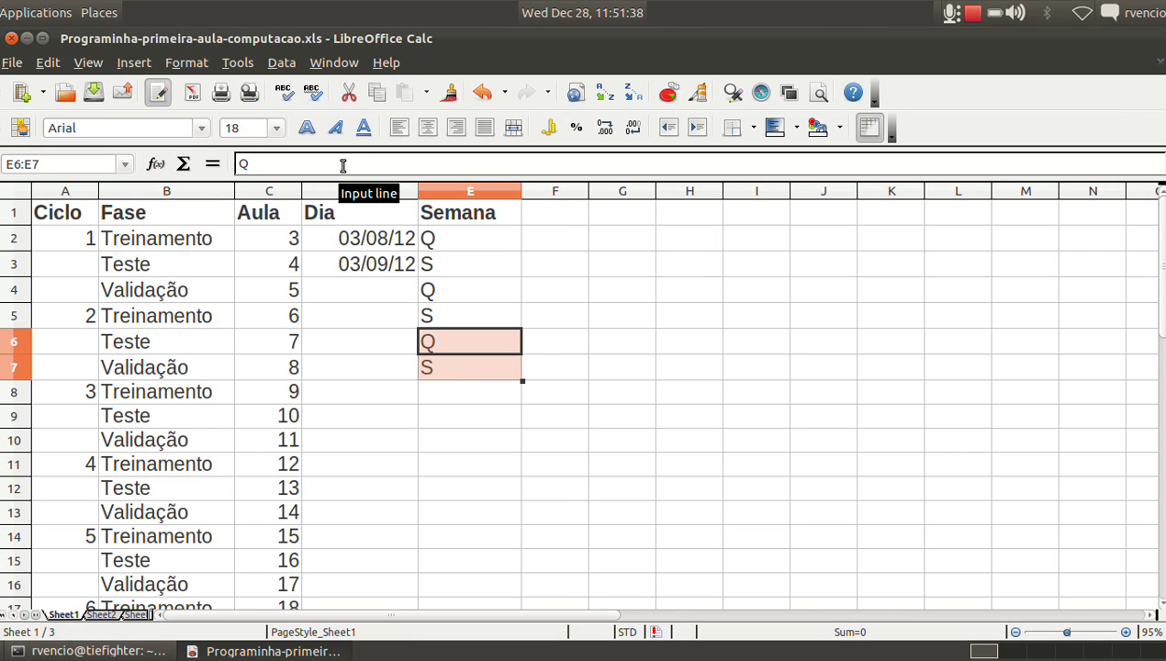
key("ctrl+c")
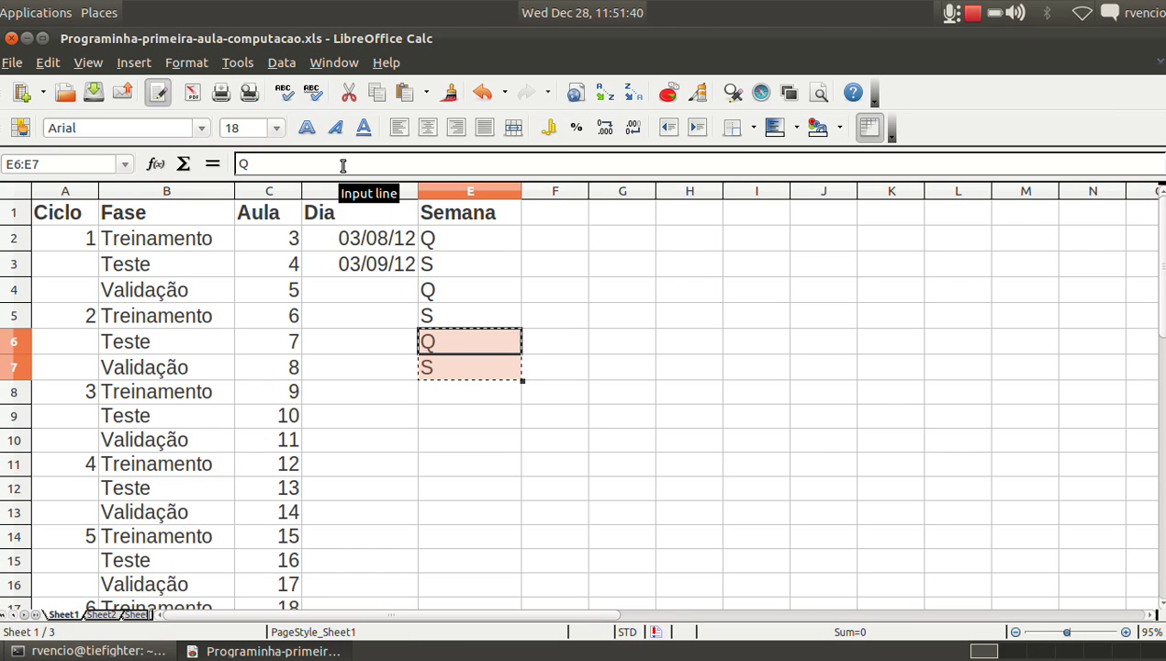
key("Left")
key("Left")
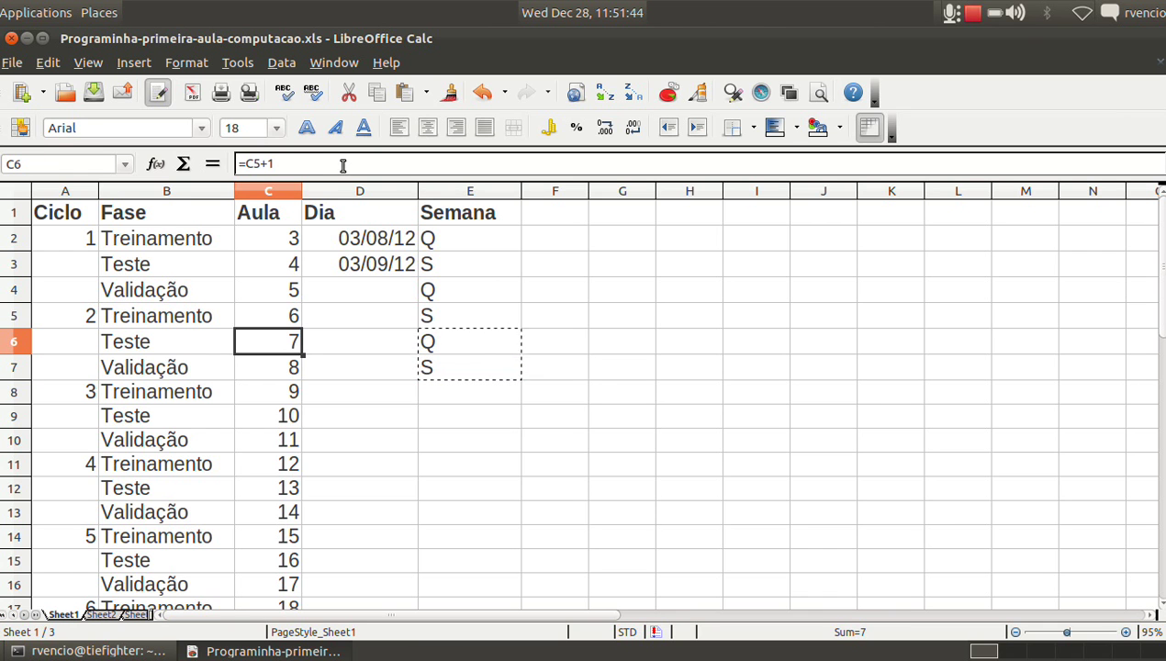
key("ctrl+Down")
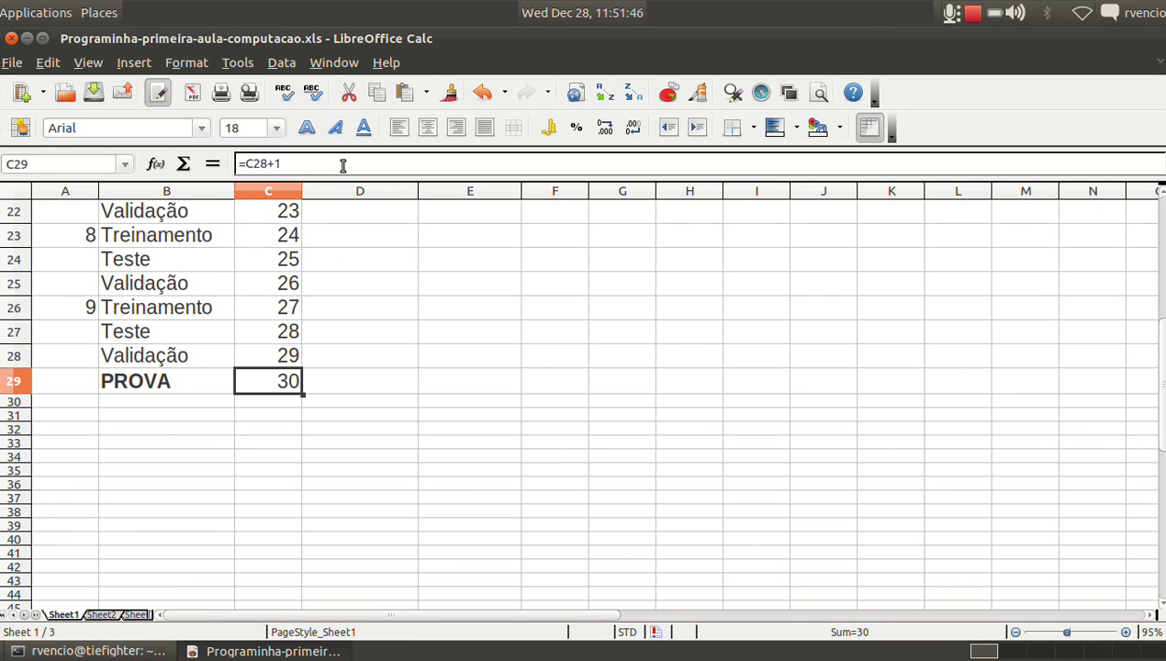
key("Right")
key("Right")
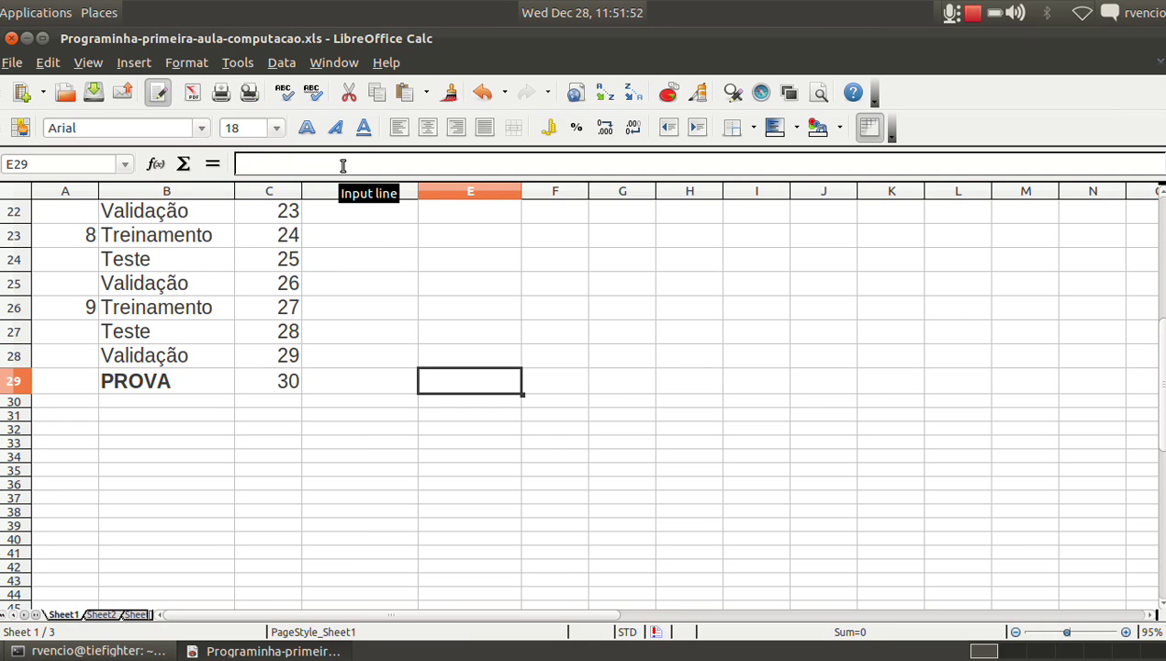
key("ctrl+shift+Up")
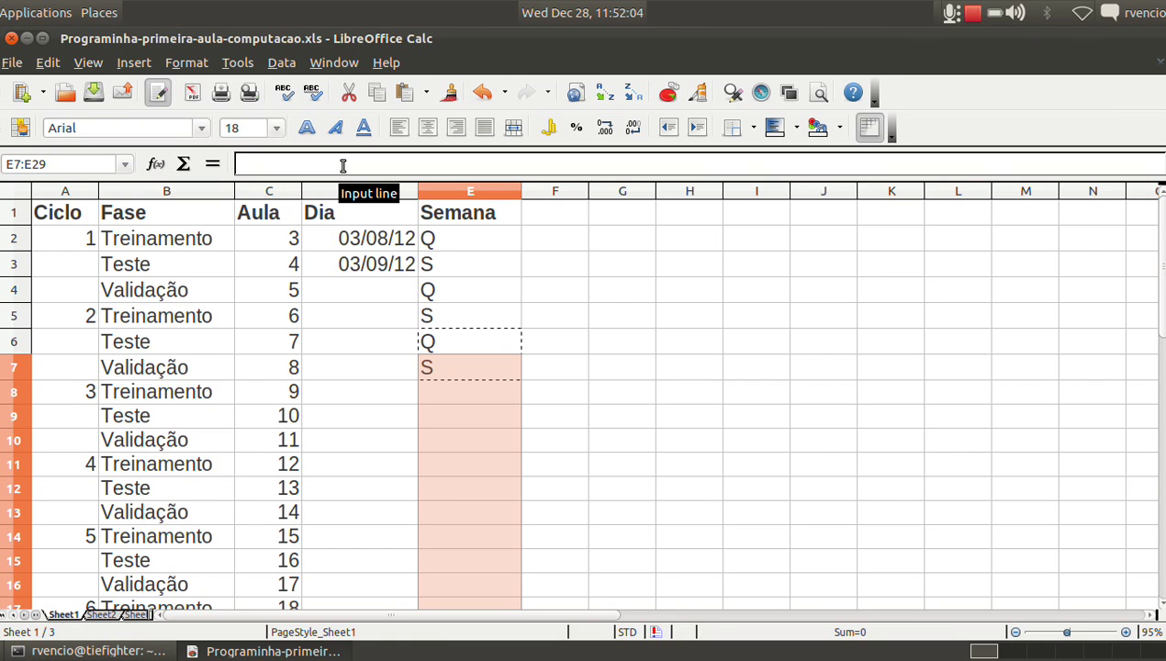
key("shift+Down")
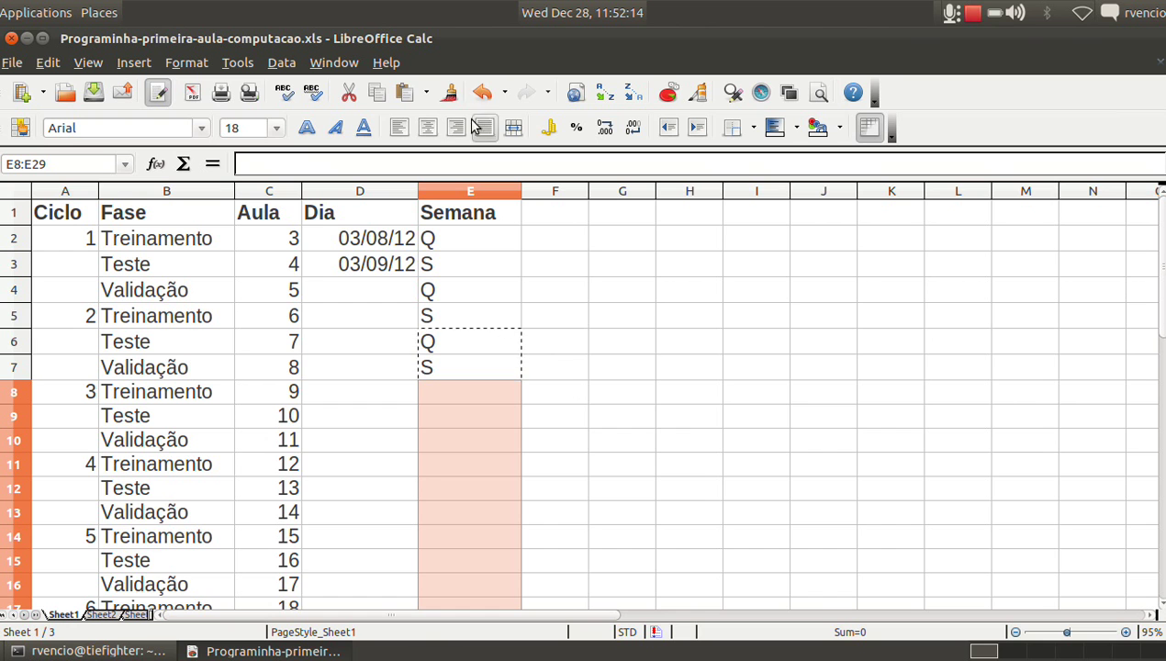
left_click(412, 98)
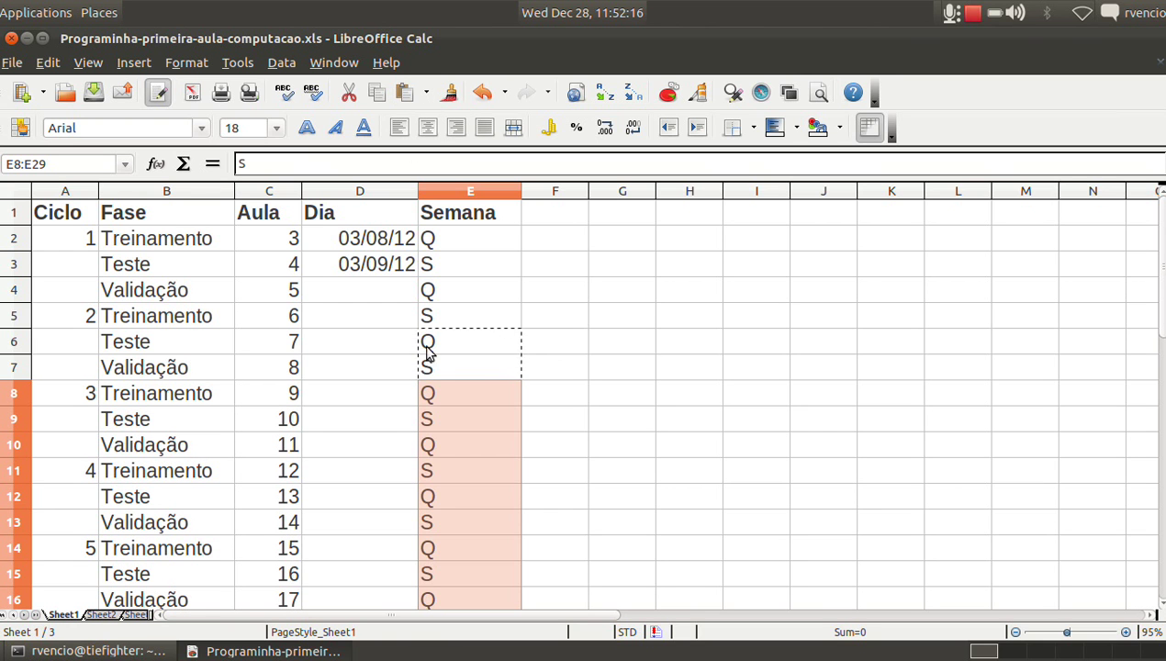
left_click(447, 394)
Verify that E29 on the PROVA row ends with S, then return to the top.
key("Page_Down")
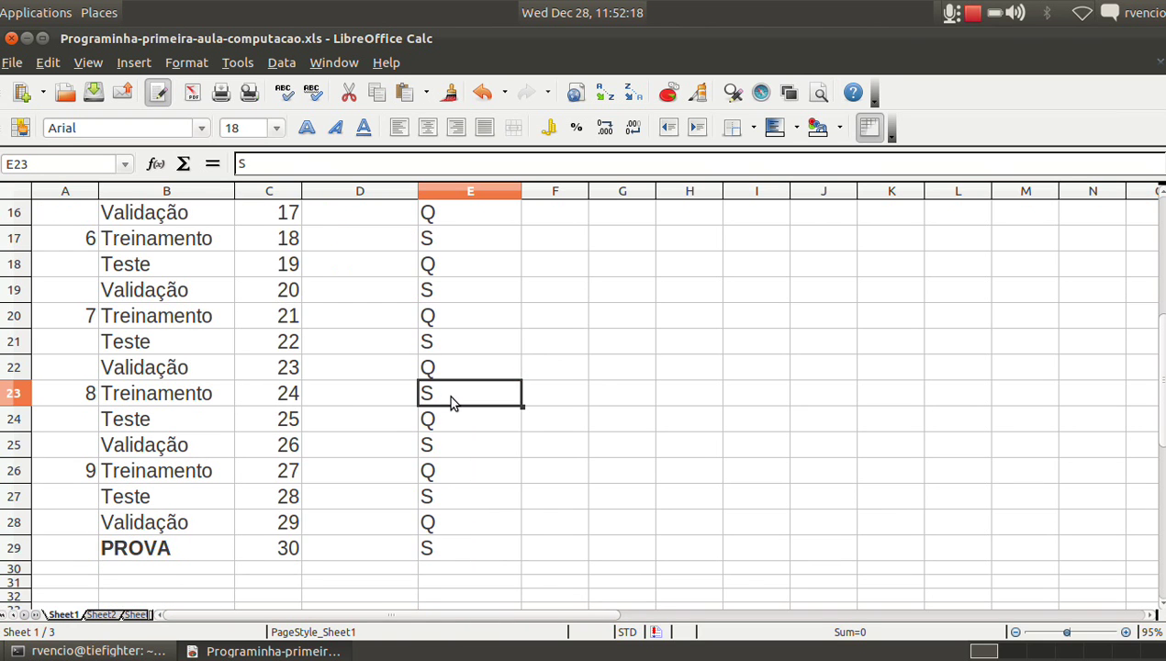
key("Down")
key("Down")
key("Down")
key("Down")
key("Down")
key("Down")
key("Left")
key("Right")
key("Left")
key("Left")
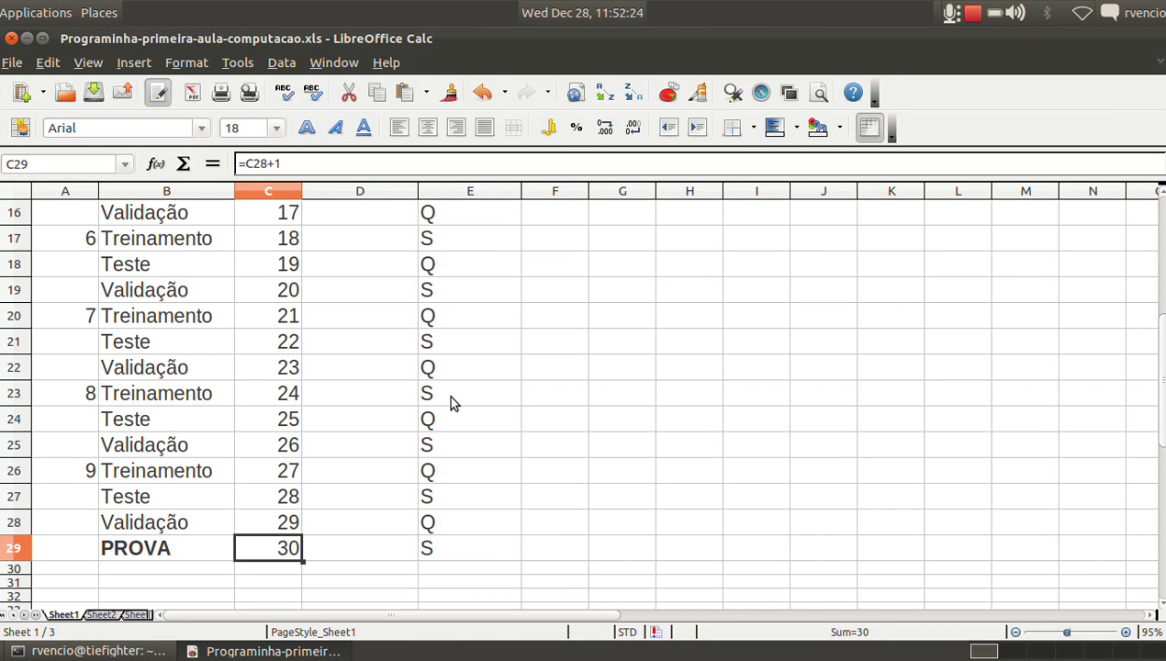
key("Right")
key("Right")
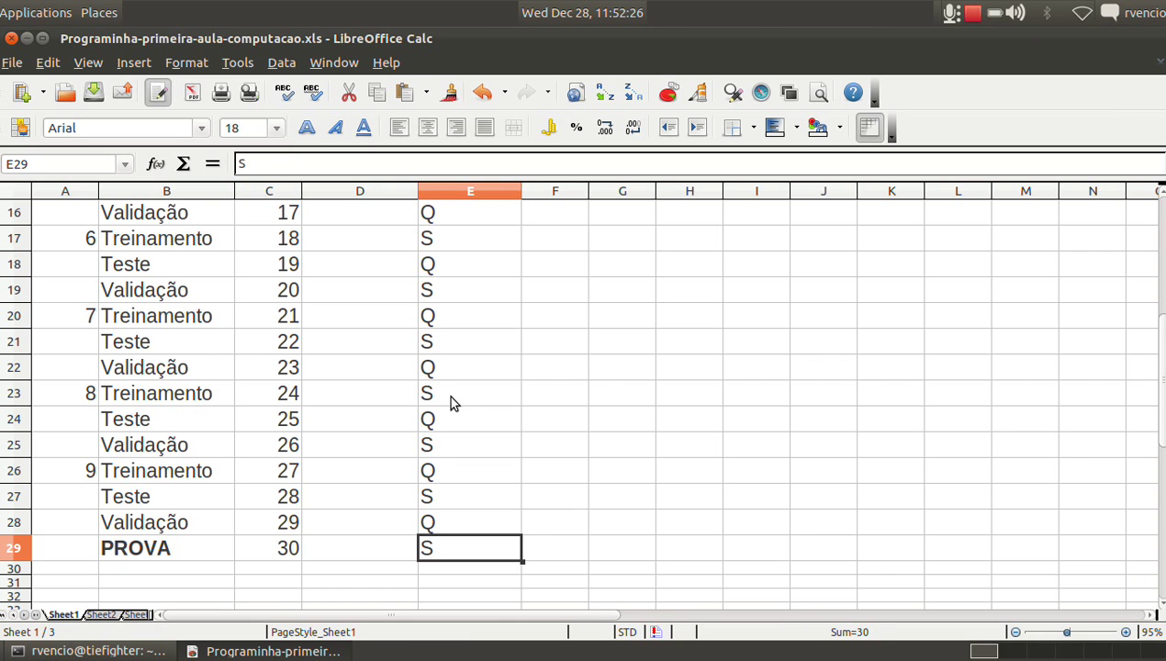
key("Left")
key("Left")
key("Left")
key("Right")
key("Right")
key("Right")
key("ctrl+Up")
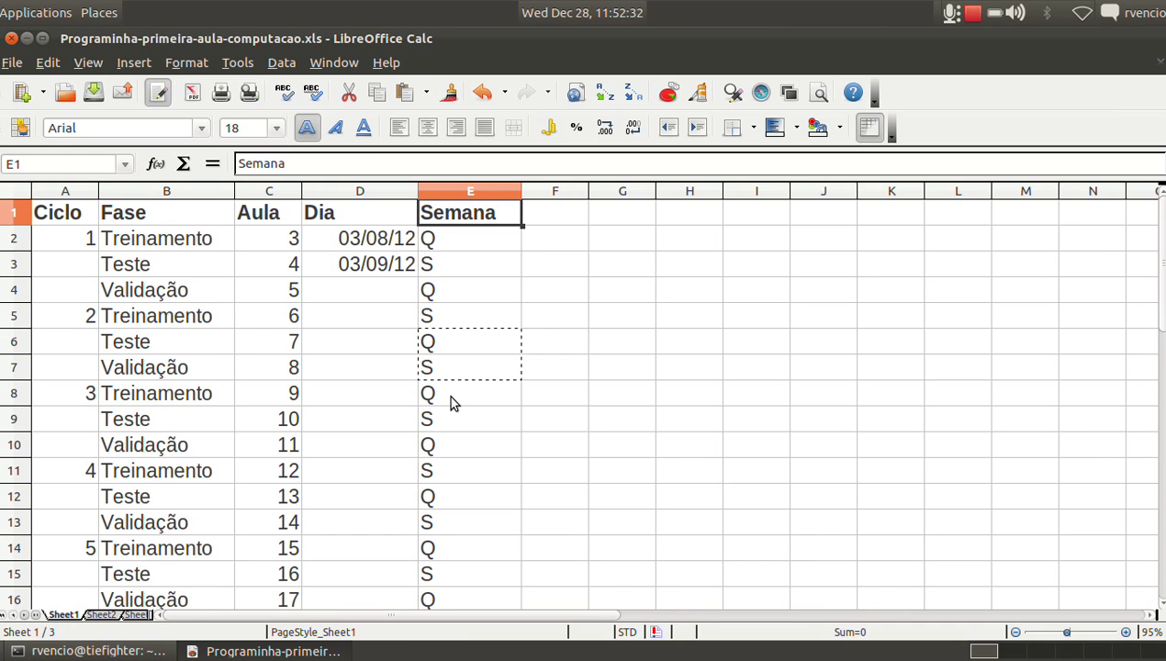
After comparing the D2 and D3 dates, enter =D2+7 in D4 so it shows 03/15/12.
key("Down")
key("Down")
key("Left")
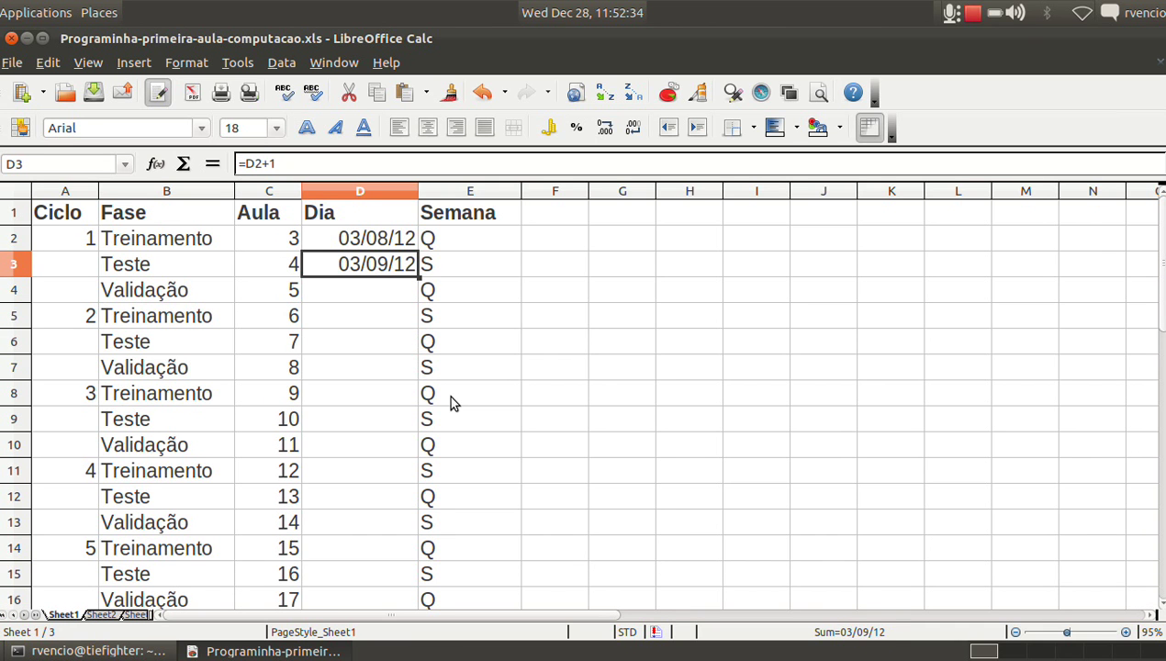
key("Up")
key("Down")
key("Down")
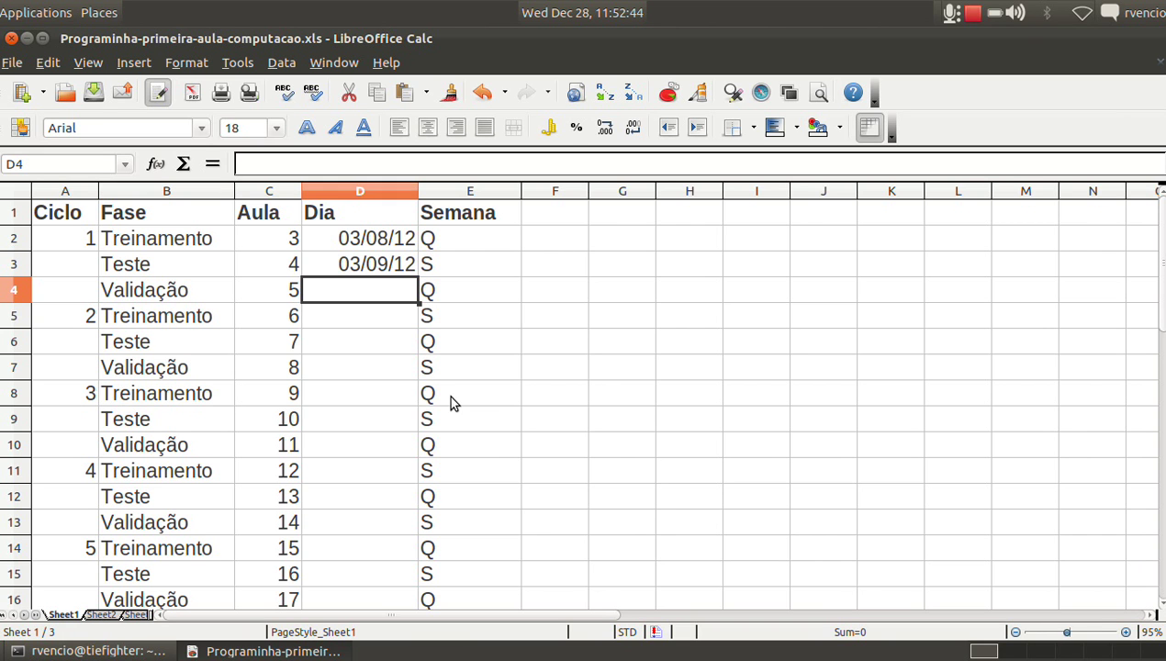
type("=")
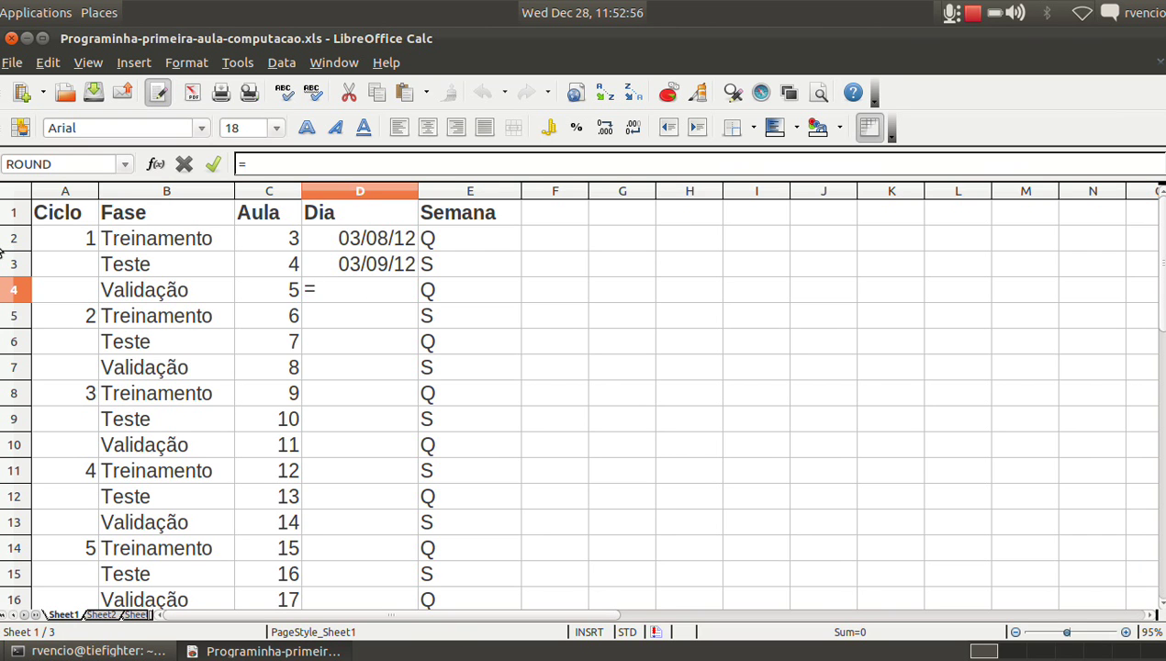
left_click(392, 240)
type("+7")
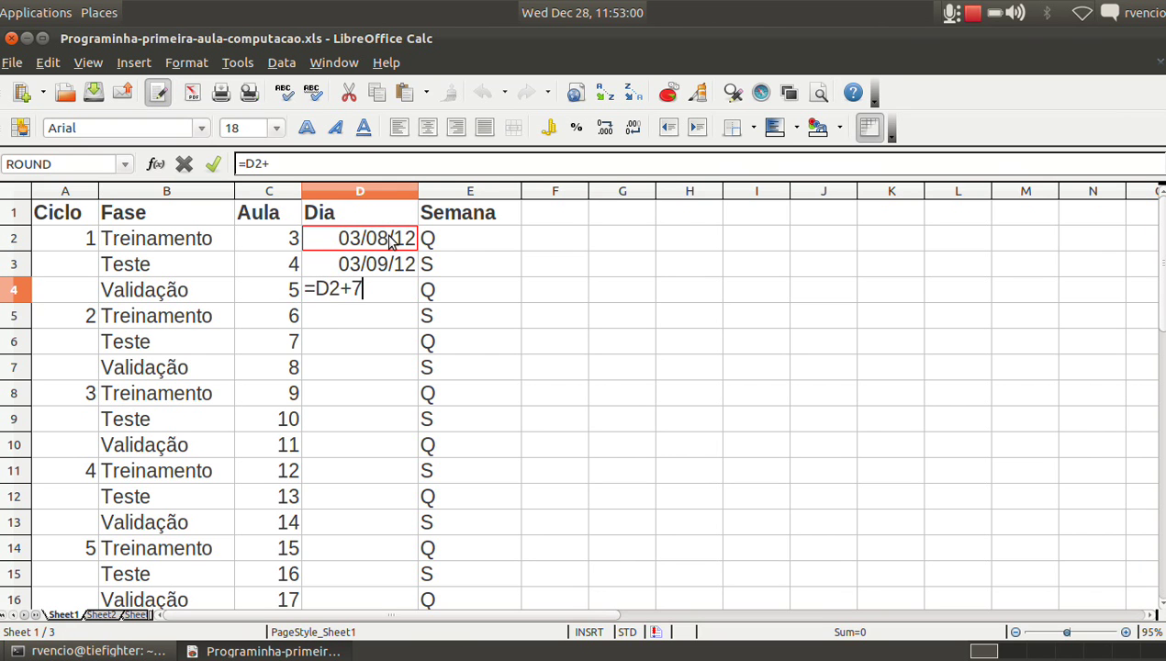
key("Return")
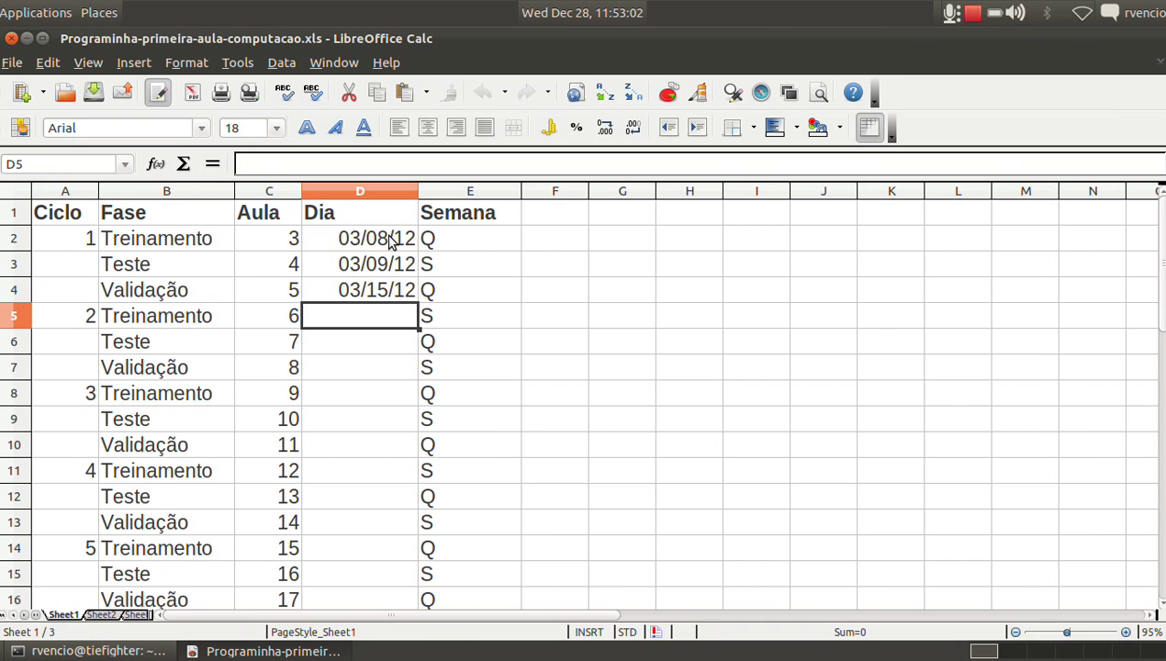
left_click(386, 290)
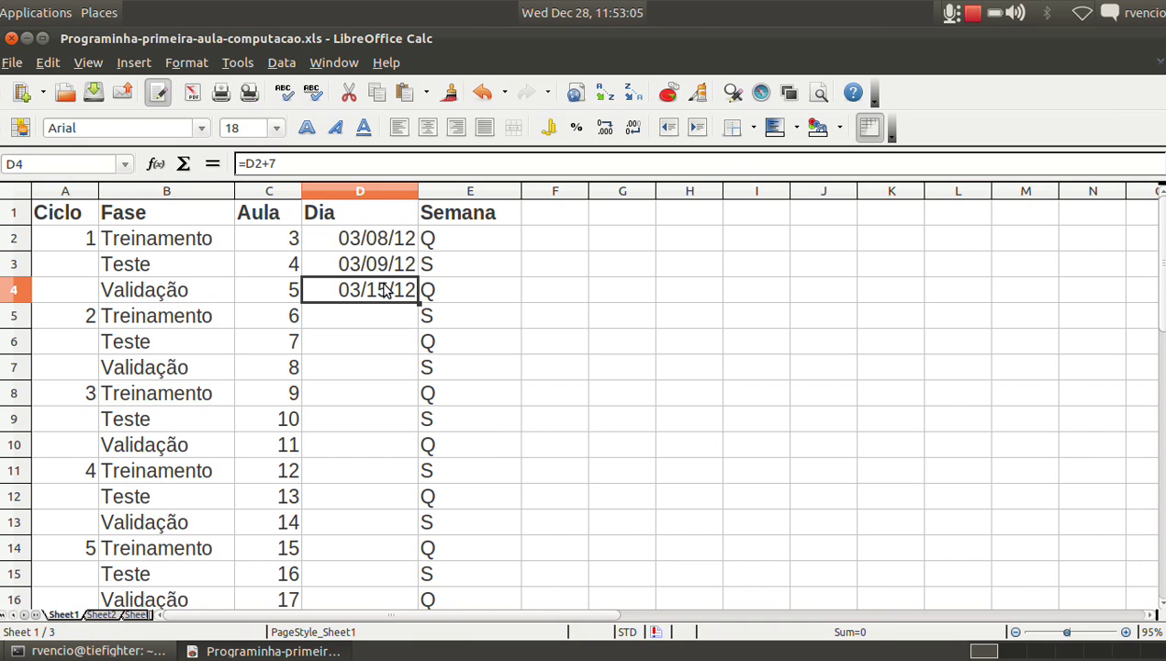
left_click(587, 14)
left_click(610, 46)
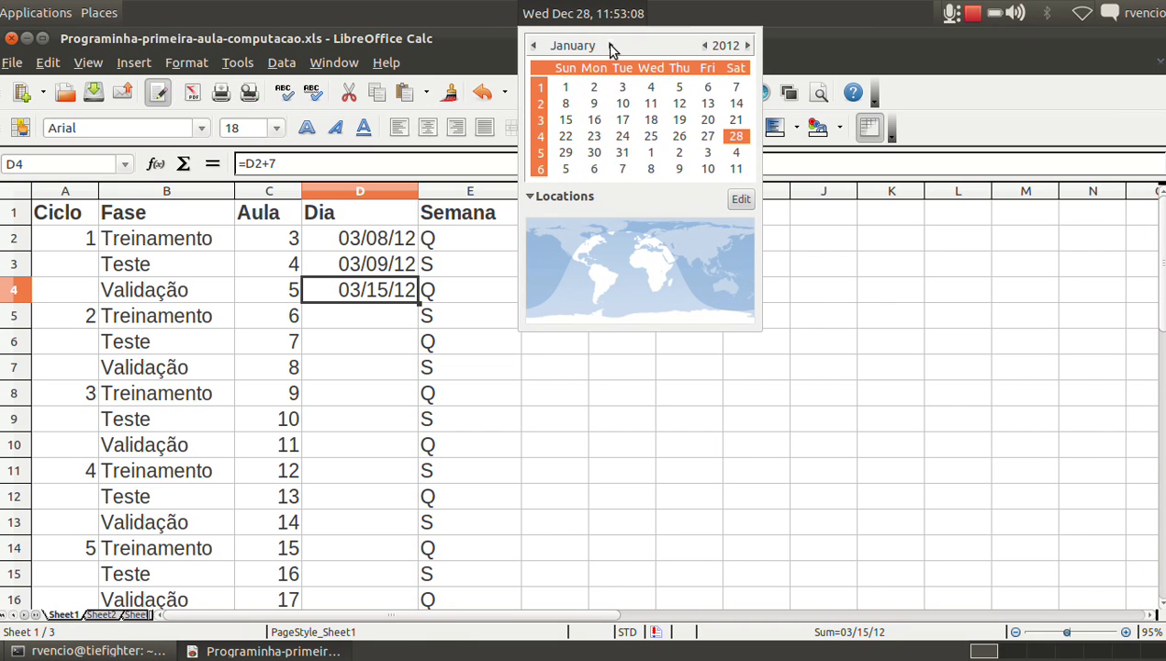
left_click(611, 46)
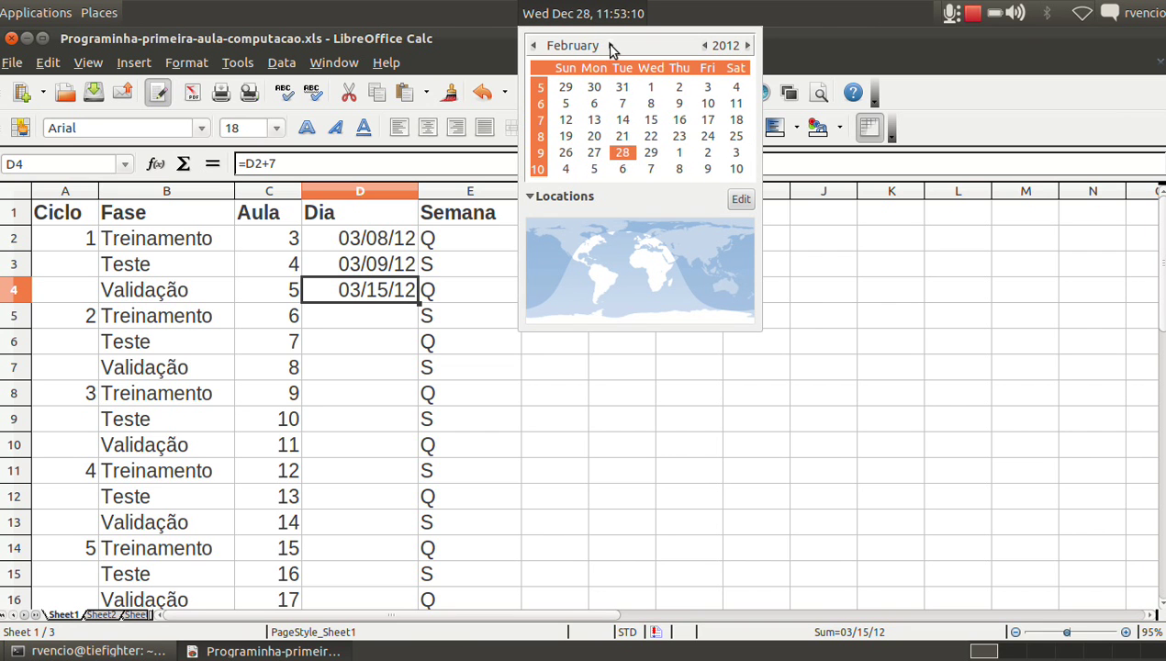
left_click(612, 46)
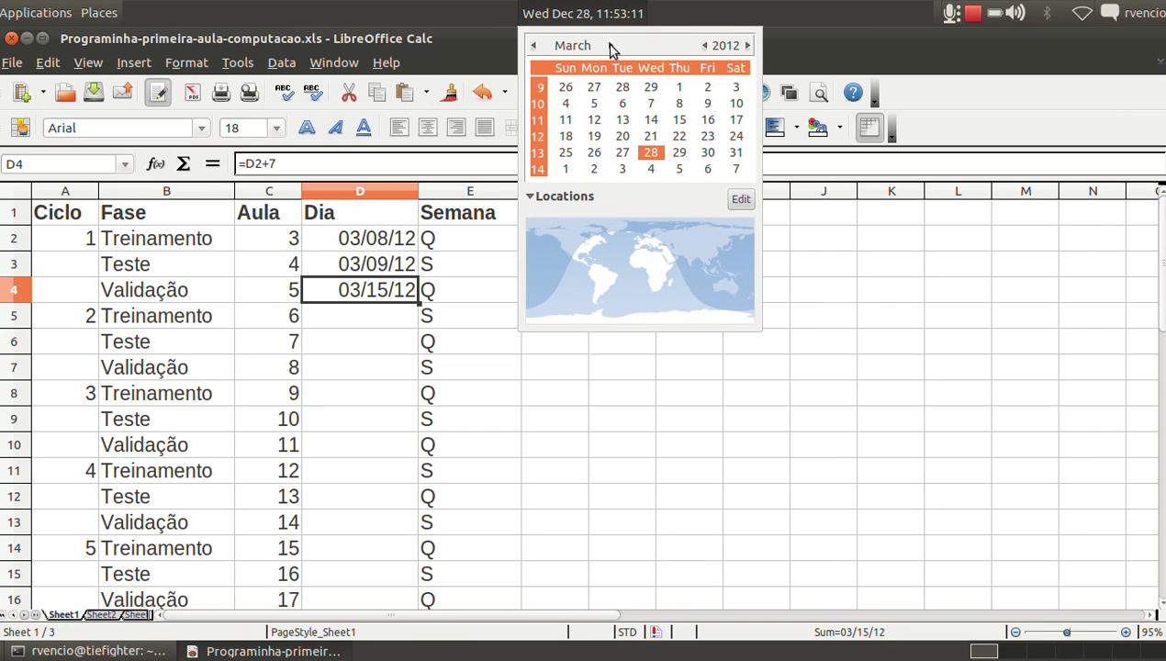
left_click(679, 120)
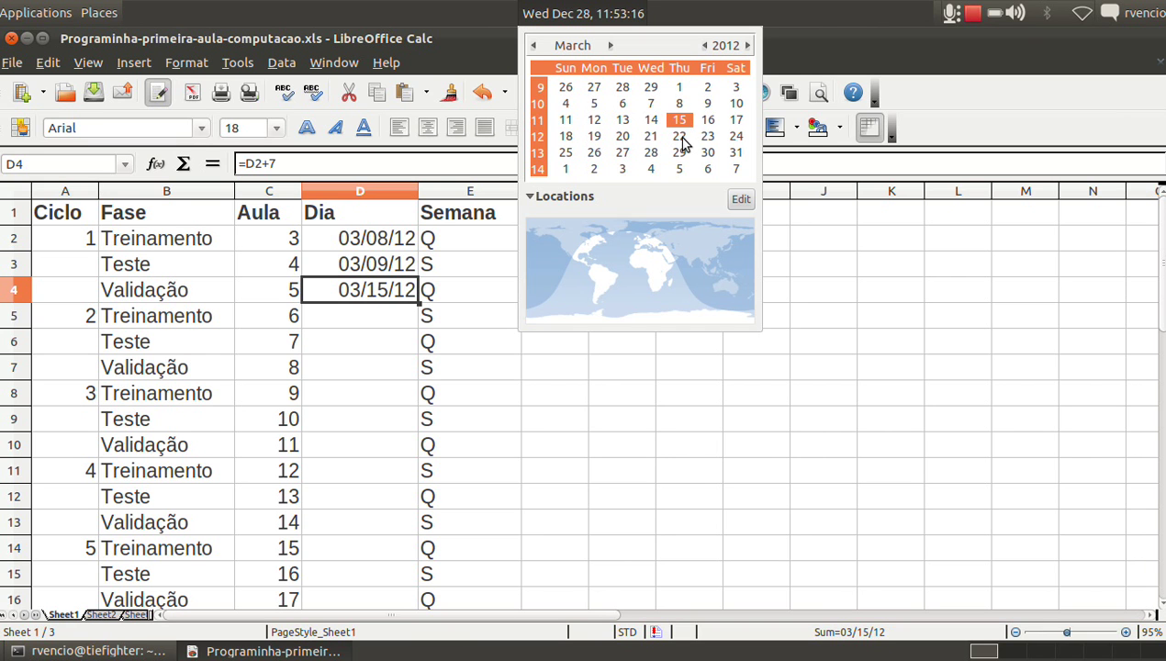
left_click(679, 135)
left_click(679, 152)
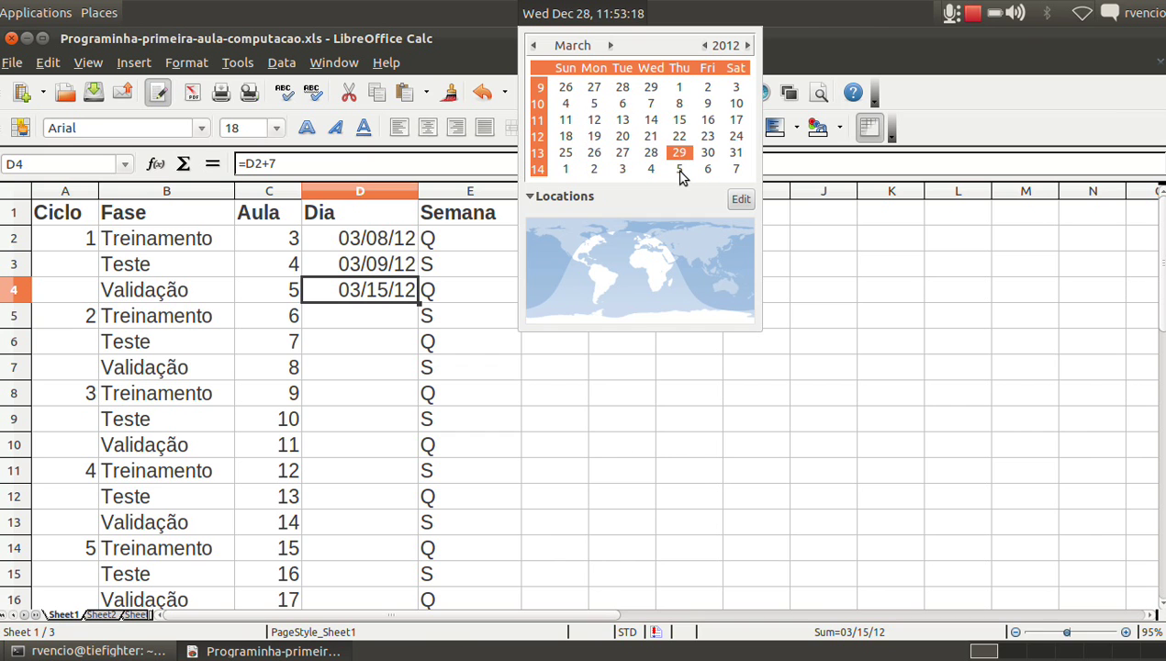
left_click(679, 169)
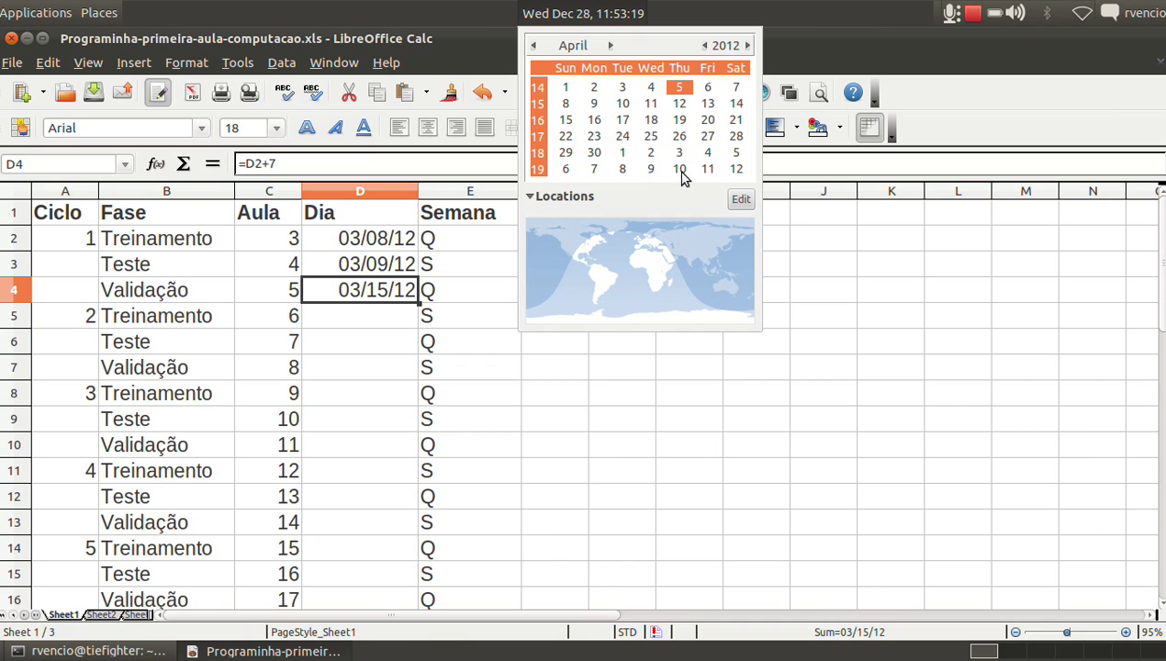
left_click(599, 15)
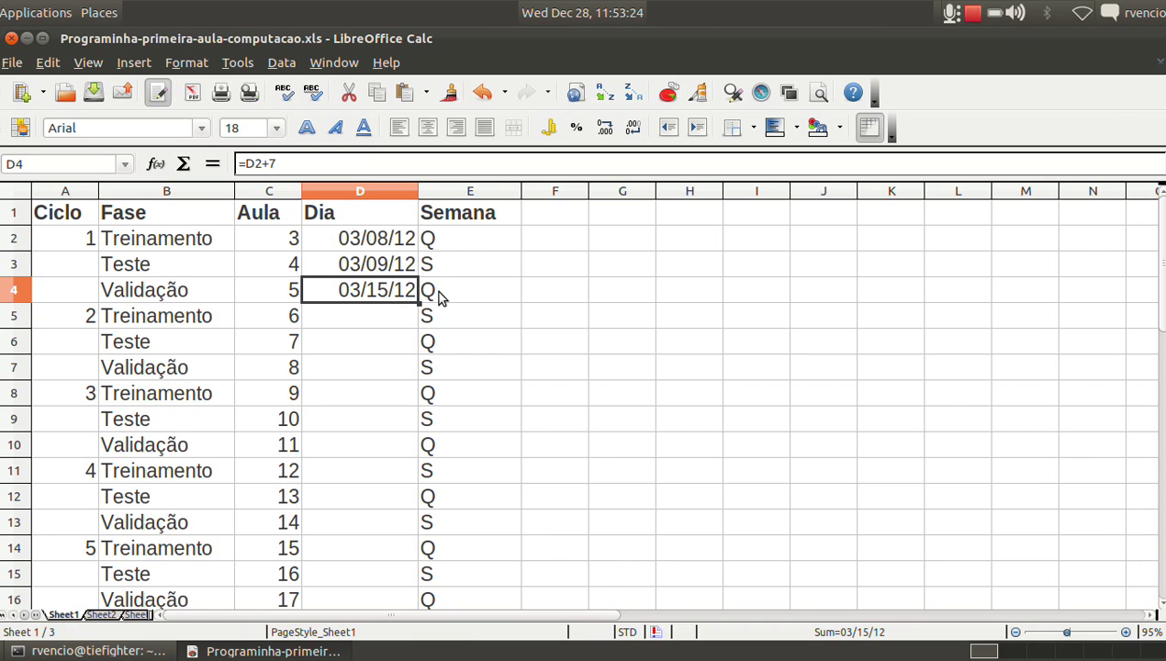
Look over the Dia cells D4, D6 and D8, then select D5.
left_click(391, 344)
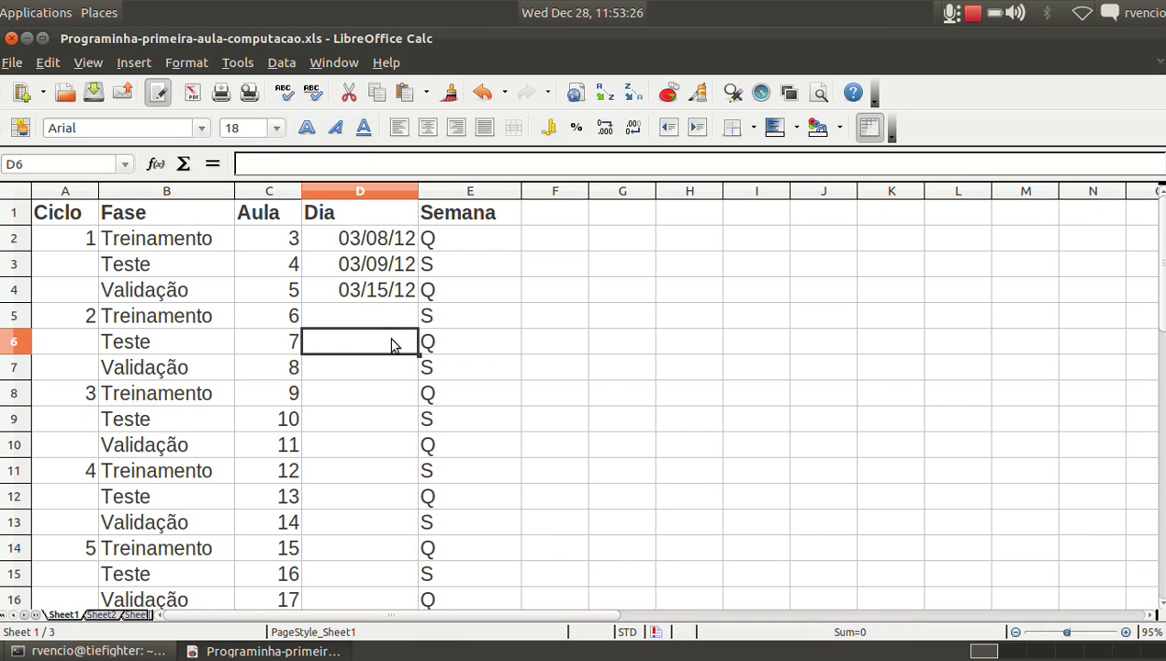
left_click(389, 292)
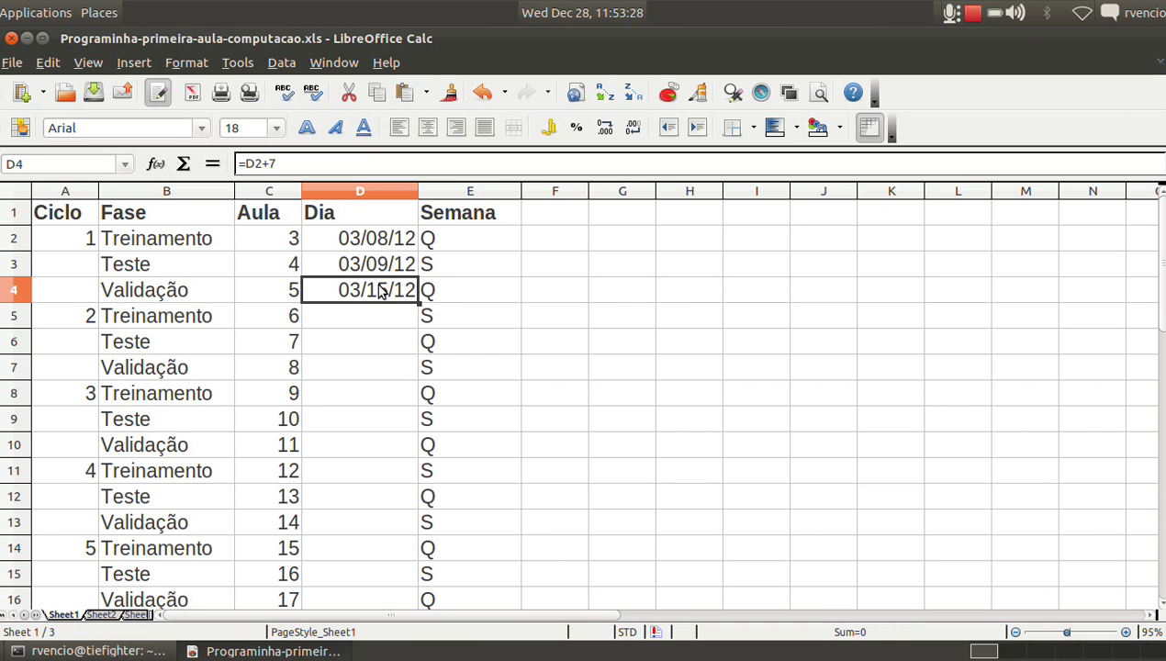
left_click(387, 343)
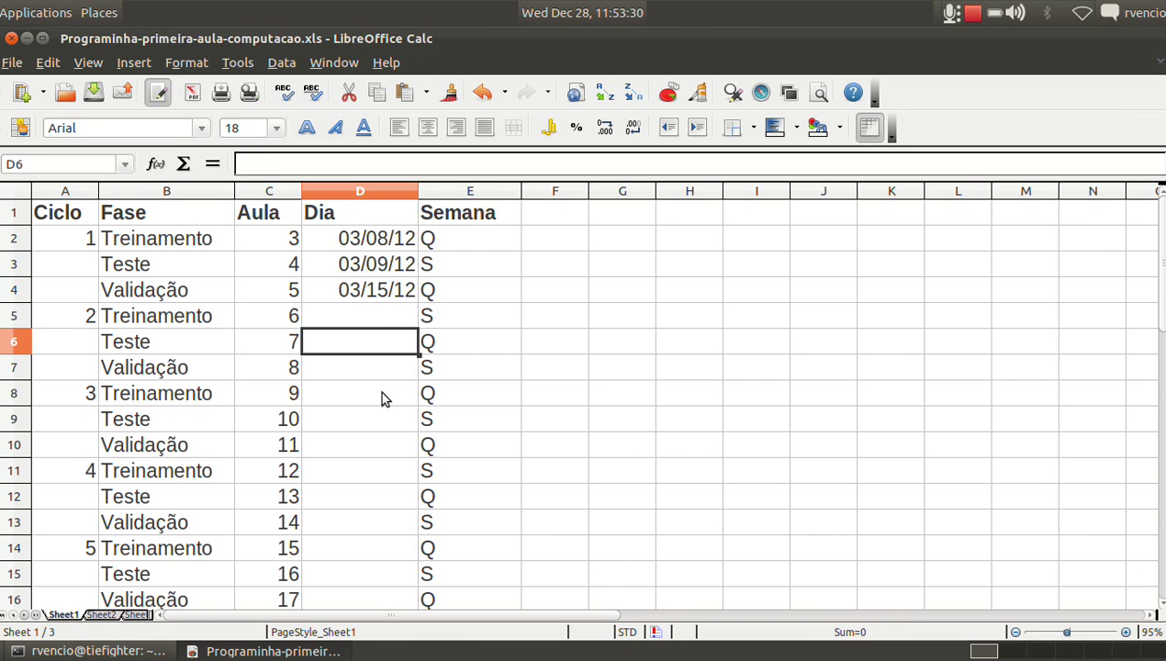
left_click(384, 396)
left_click(386, 343)
left_click(387, 396)
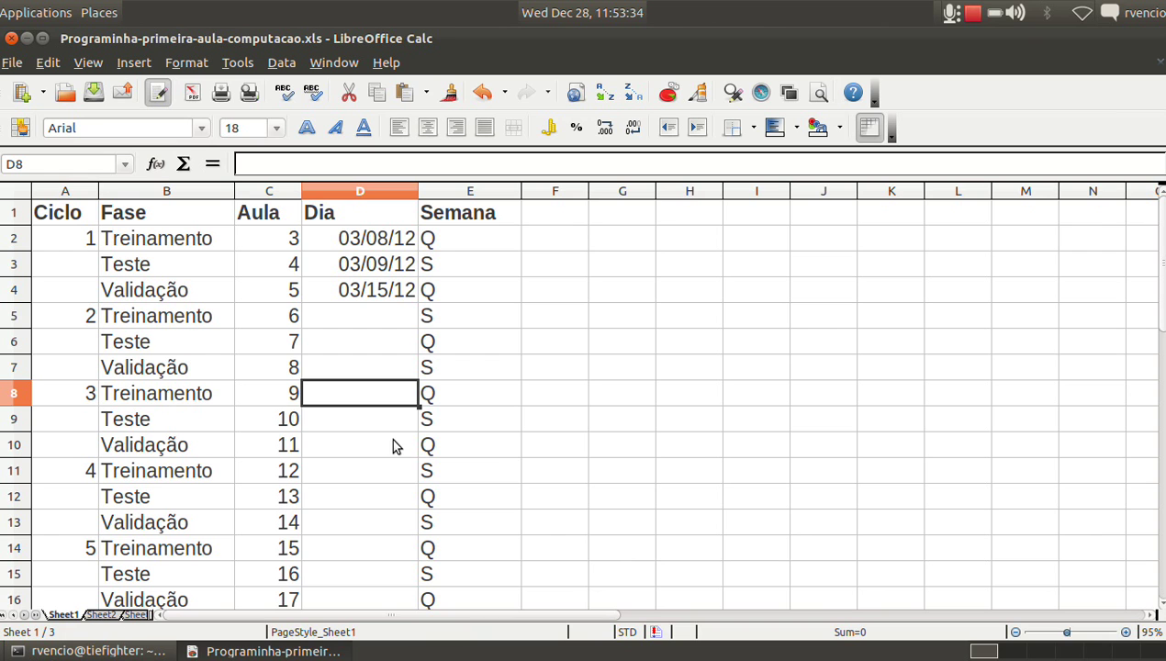
left_click(367, 317)
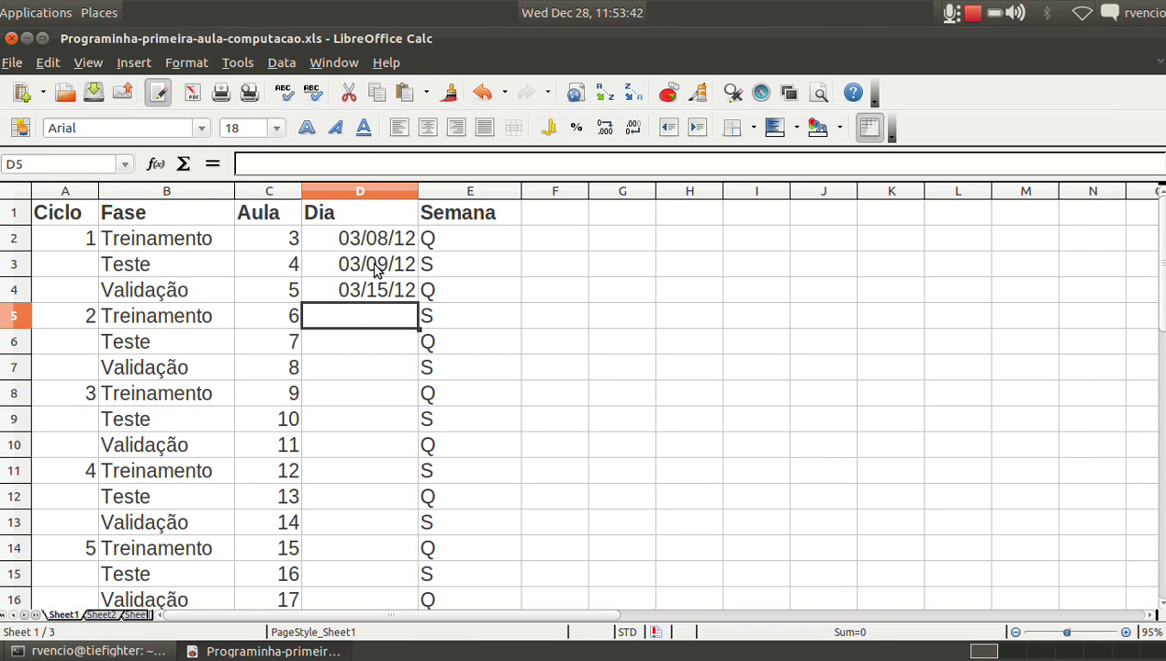
Check D3's formula, then enter =D3+7 in D5 to get 03/16/12.
left_click(376, 266)
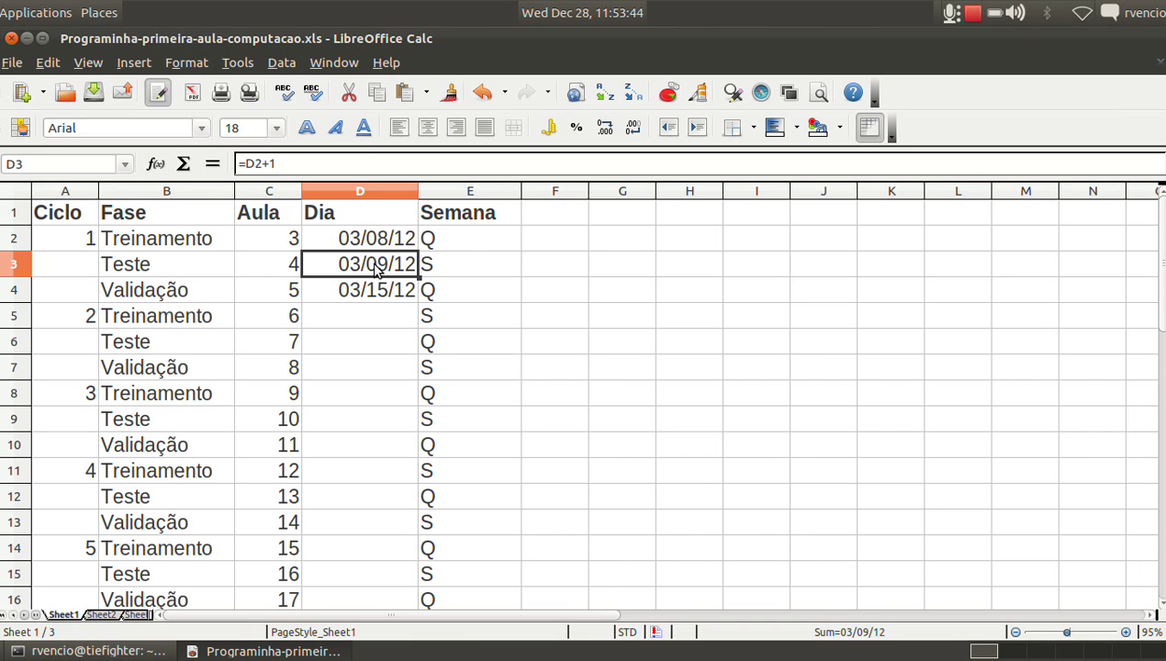
left_click(377, 317)
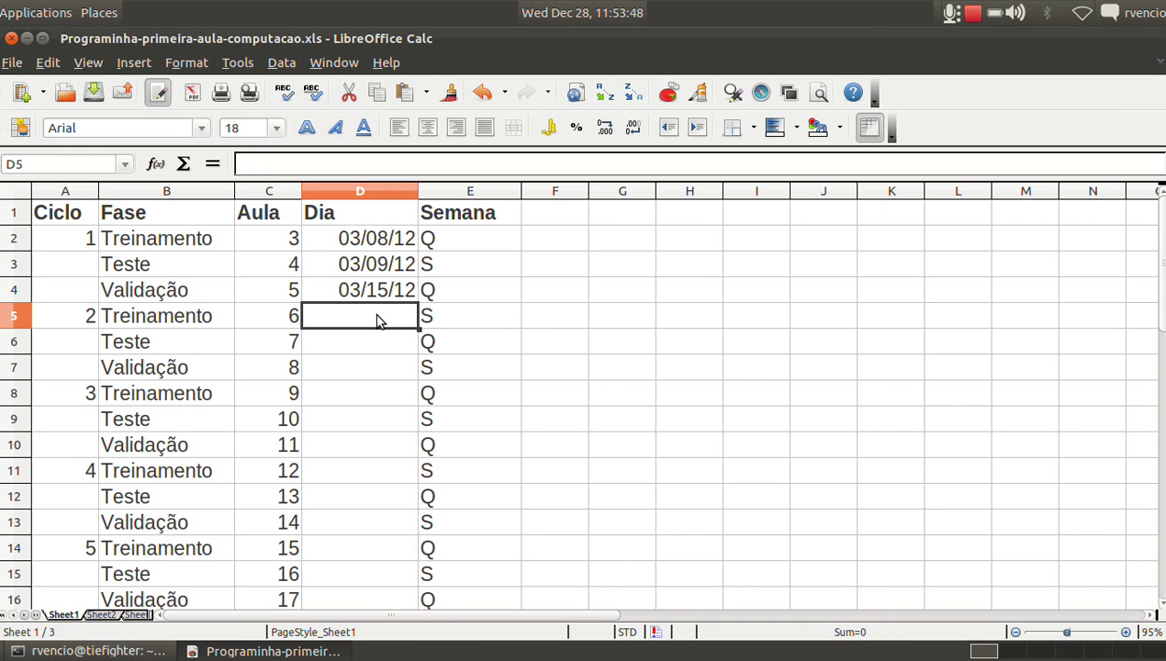
type("=")
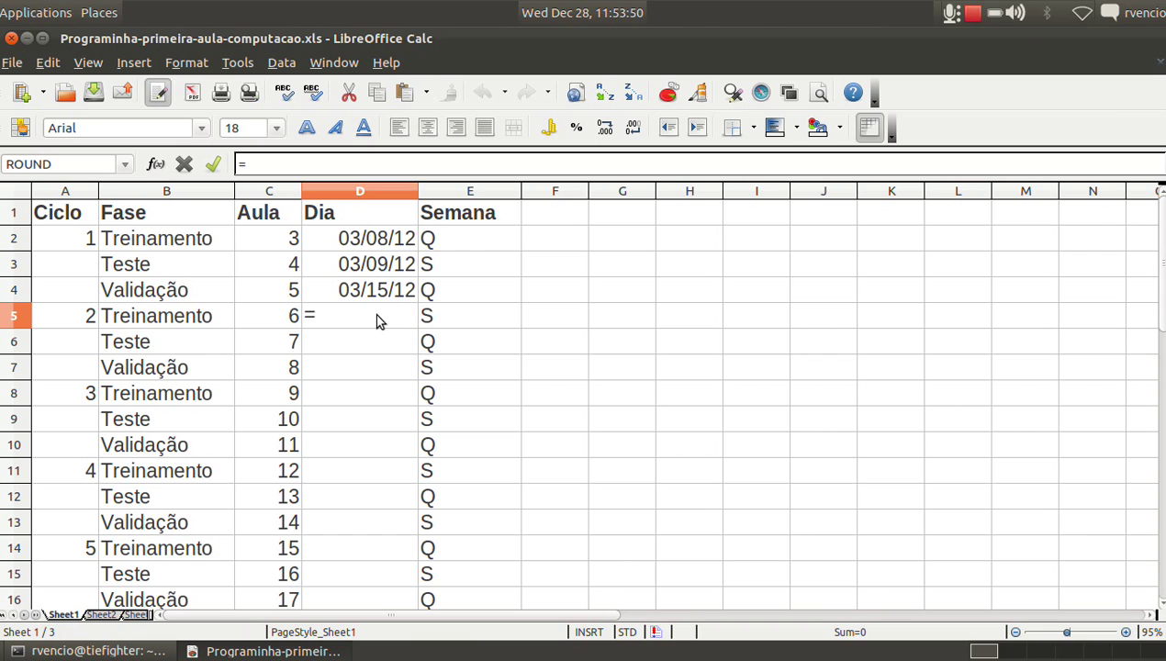
type("d3 + ")
type("7")
key("Return")
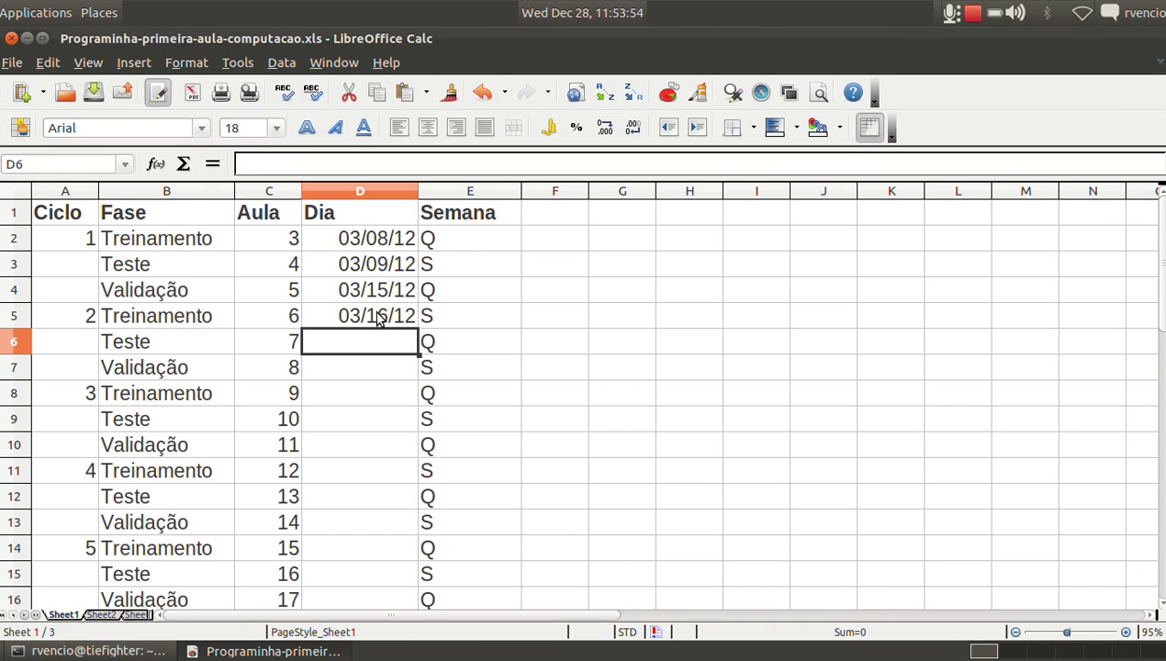
left_click(371, 295)
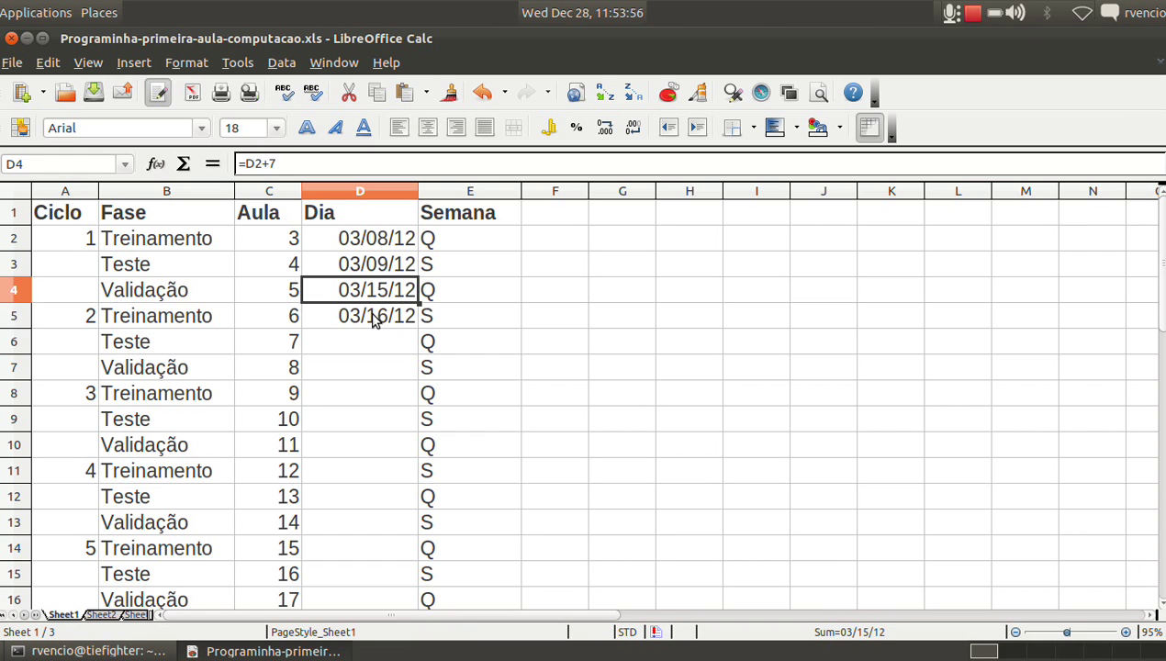
left_click(374, 318)
Review the formulas in D3 and D4 and open D4's formula for editing.
left_click(386, 240)
left_click(387, 266)
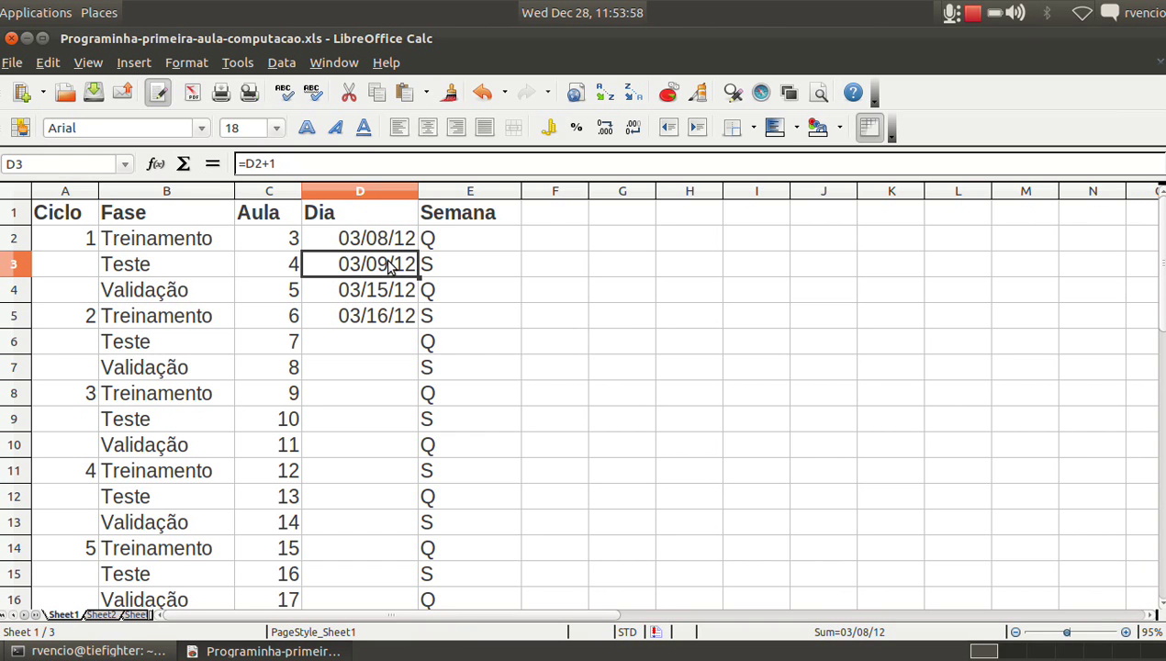
left_click(386, 341)
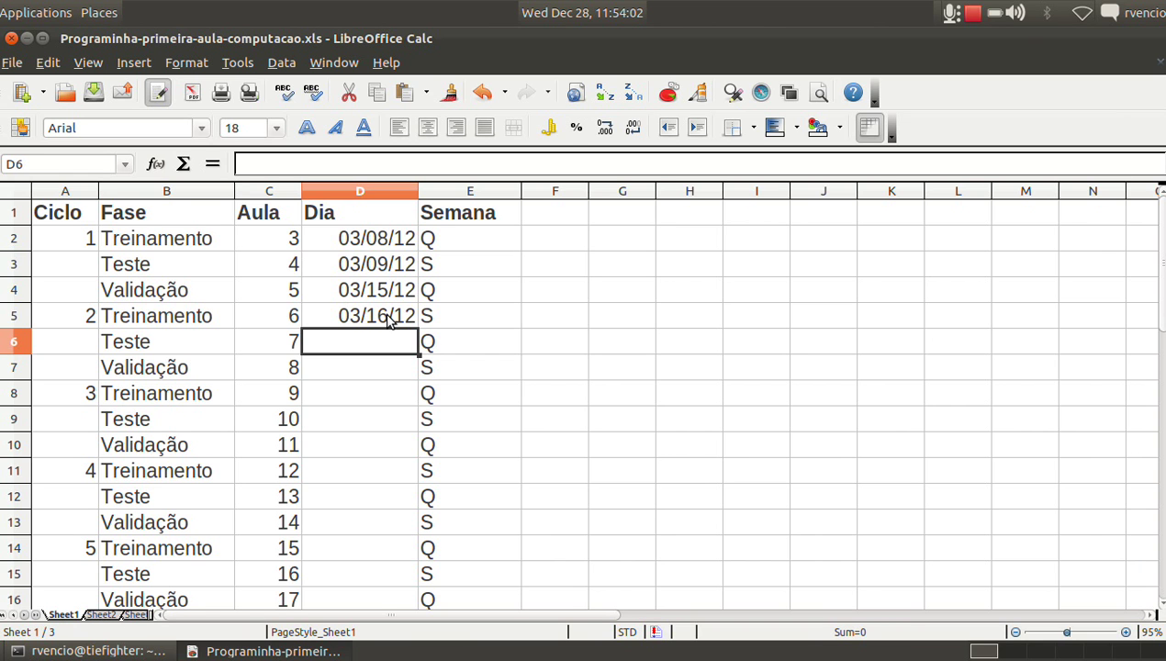
left_click(391, 292)
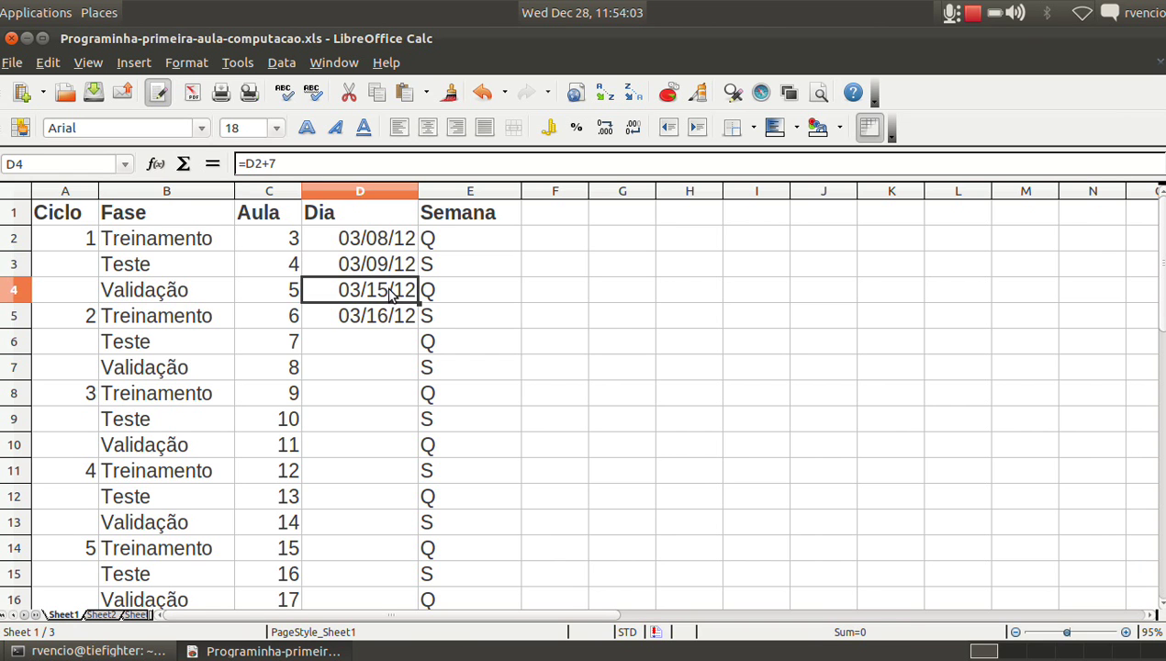
left_click(312, 164)
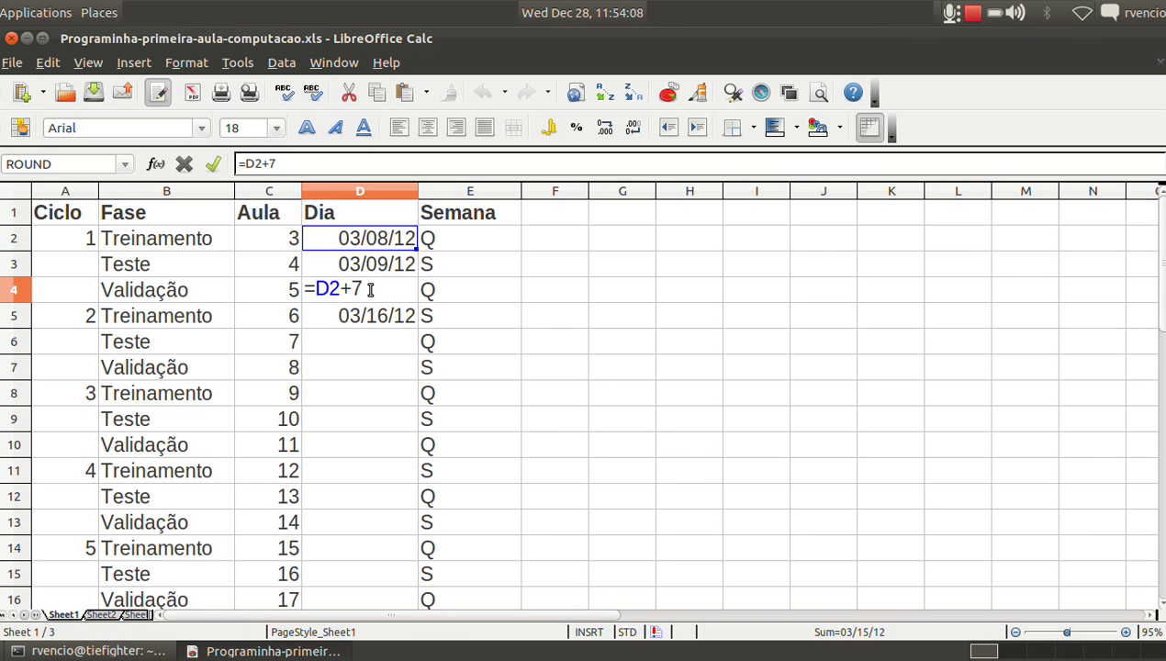
key("Return")
key("Right")
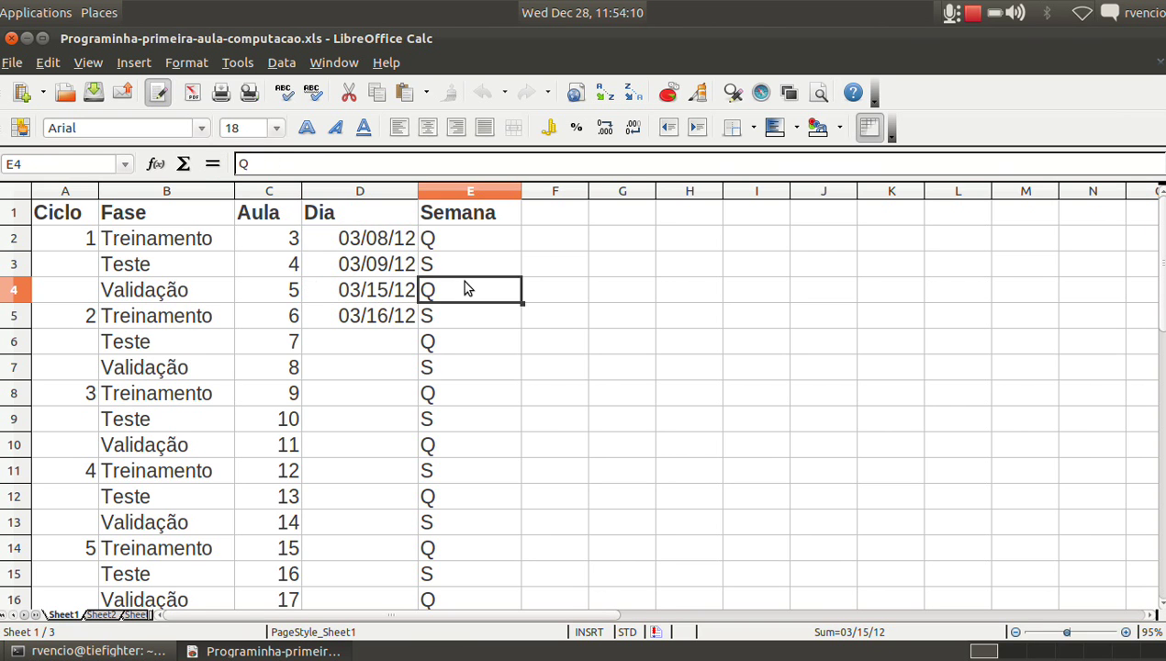
key("Right")
type("i")
key("Up")
key("Down")
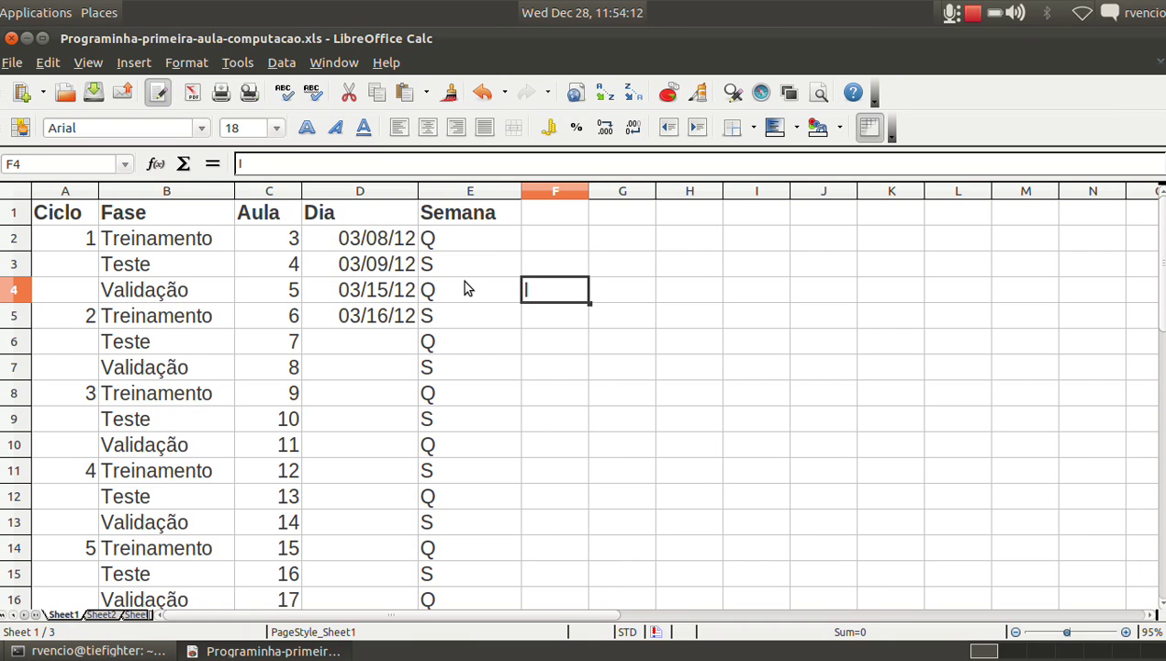
key("ctrl+z")
type("i")
key("Return")
key("Up")
key("Up")
key("Up")
type("i-2")
key("Return")
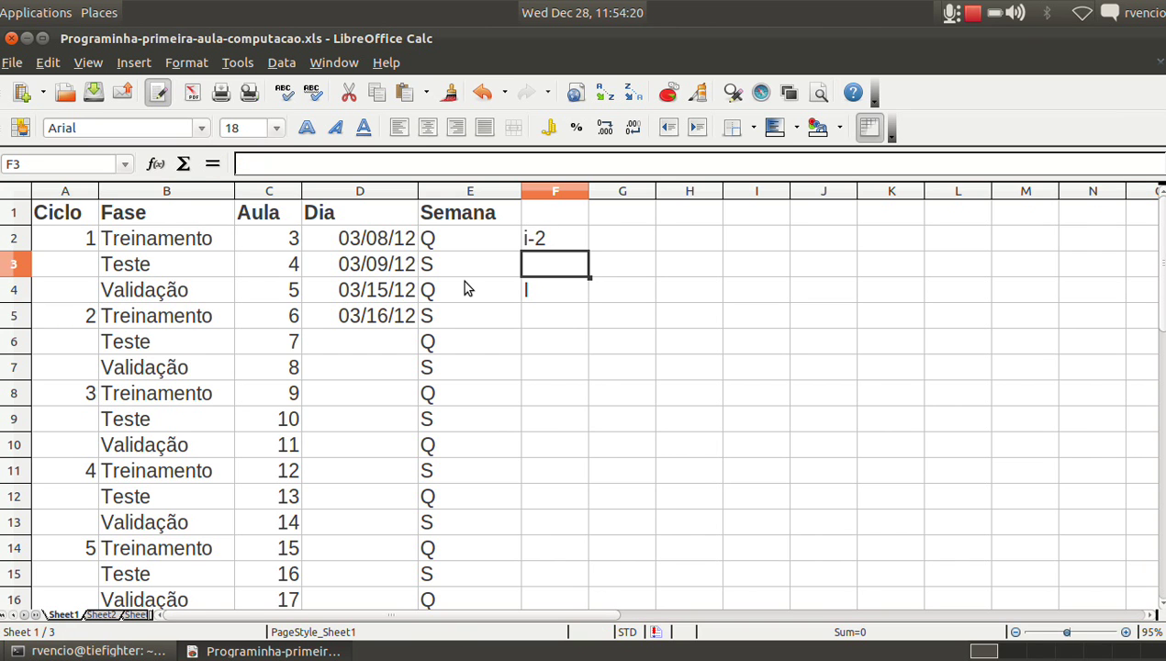
key("Down")
left_click(395, 296)
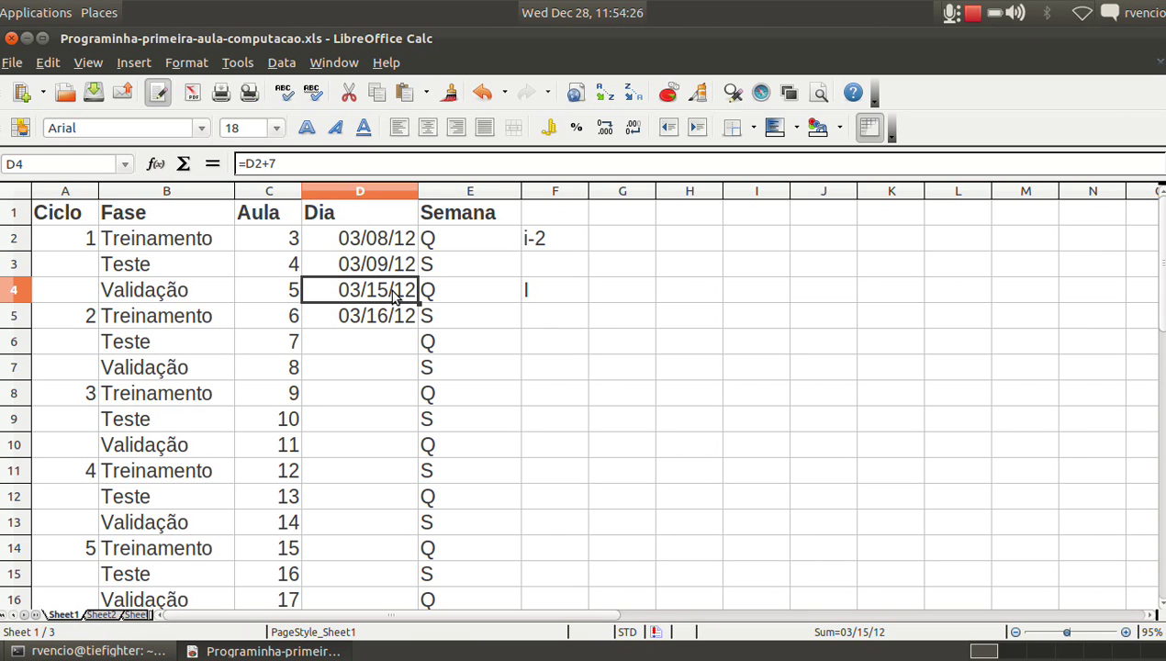
left_click(392, 238)
left_click(394, 295)
left_click(383, 246)
left_click(555, 242)
key("Delete")
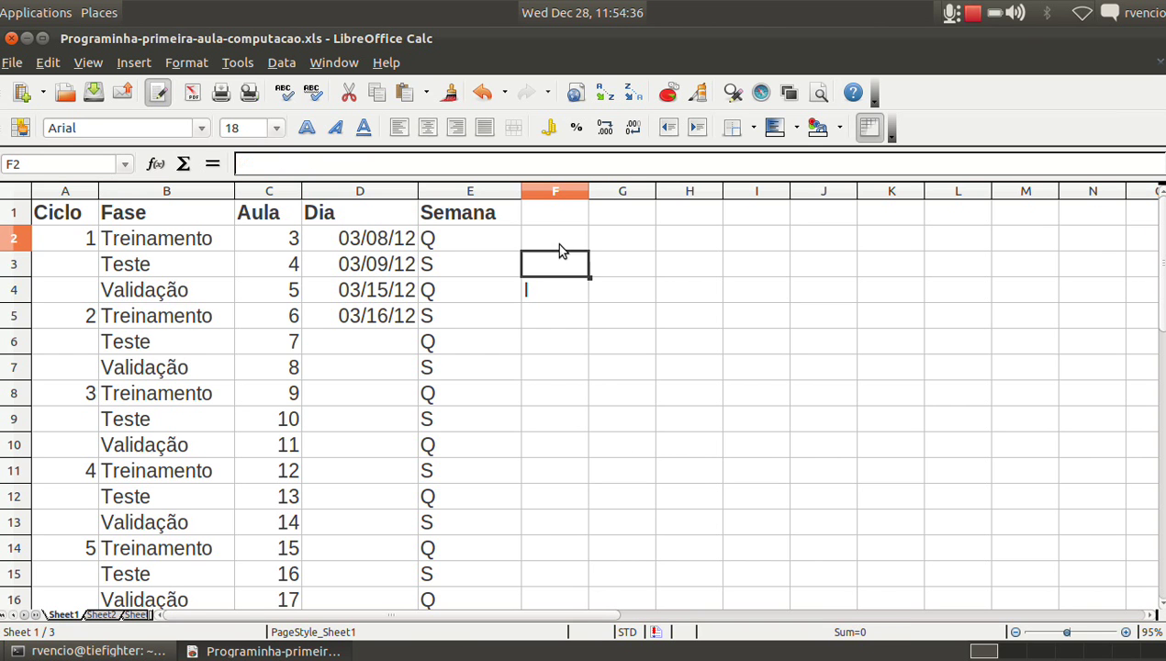
key("Down")
key("Down")
key("Left")
key("Left")
key("Down")
key("Up")
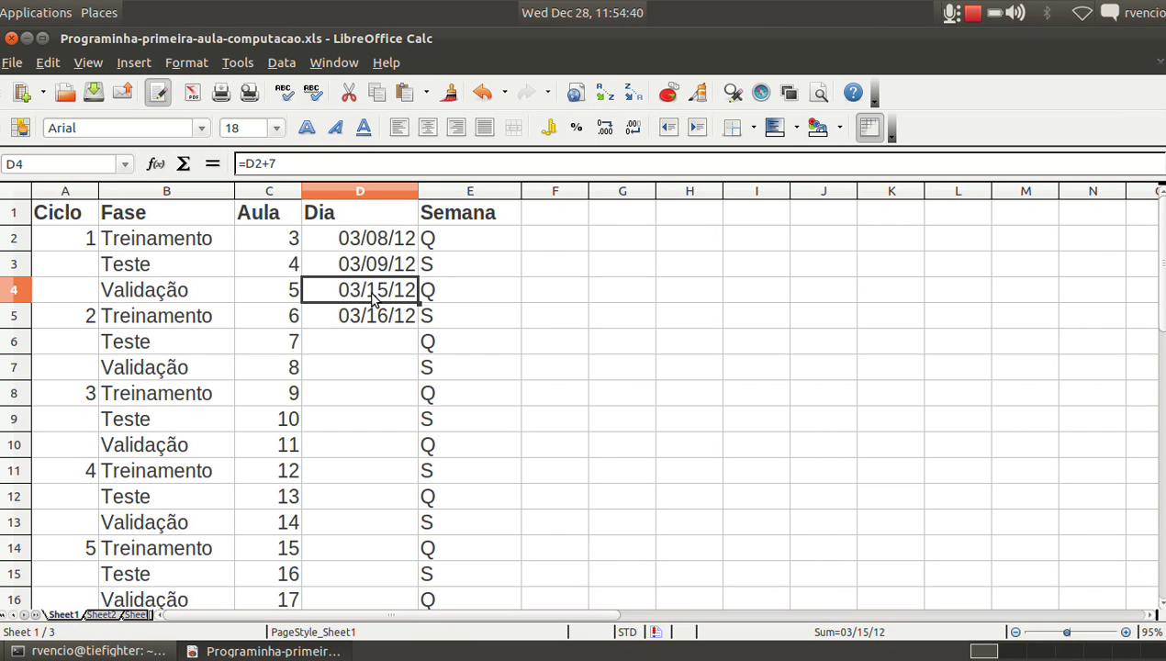
left_click(410, 239)
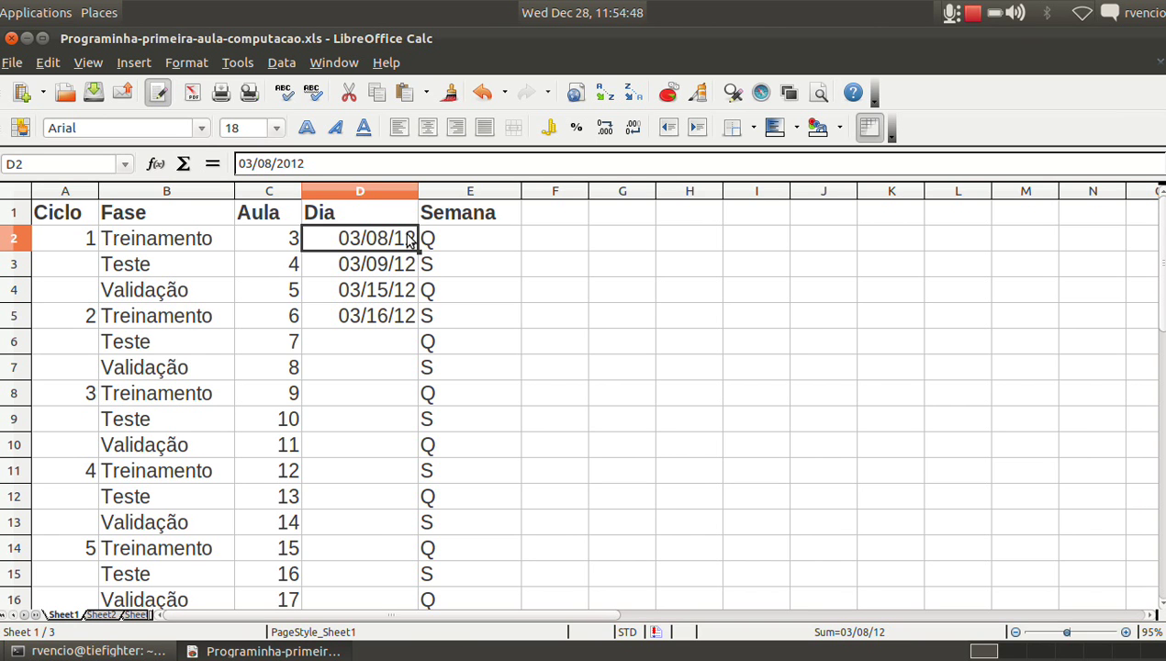
left_click(398, 292)
left_click(386, 346)
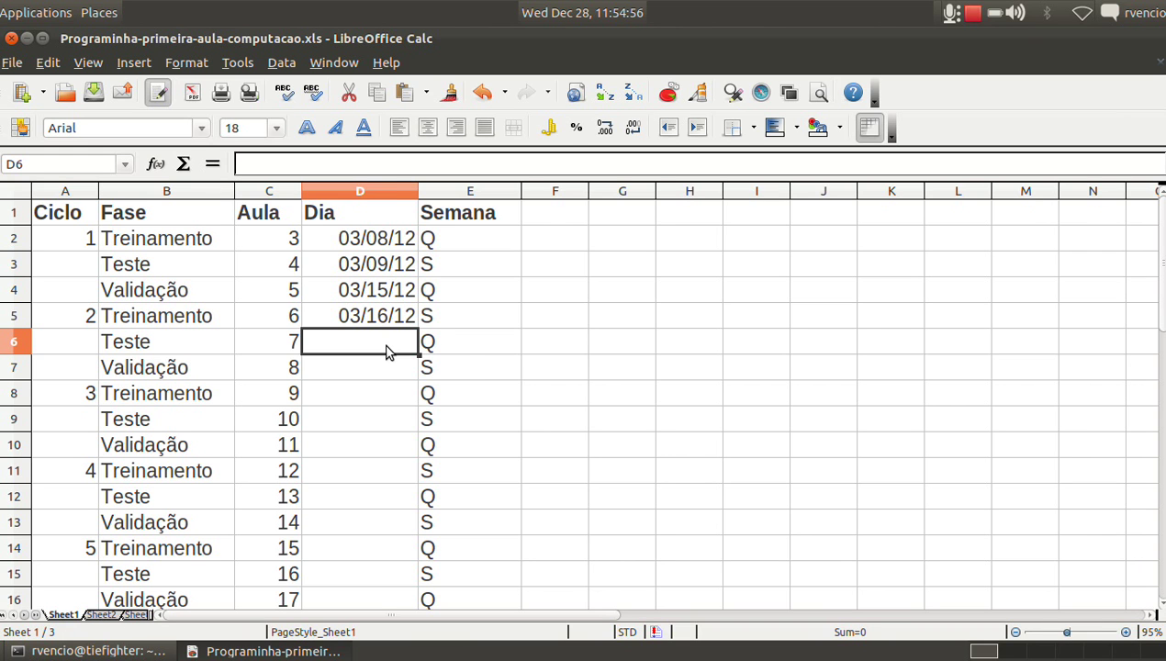
Enter =D4+7 in D6 so it shows 03/22/12.
left_click_drag(431, 359, 458, 348)
left_click(456, 345)
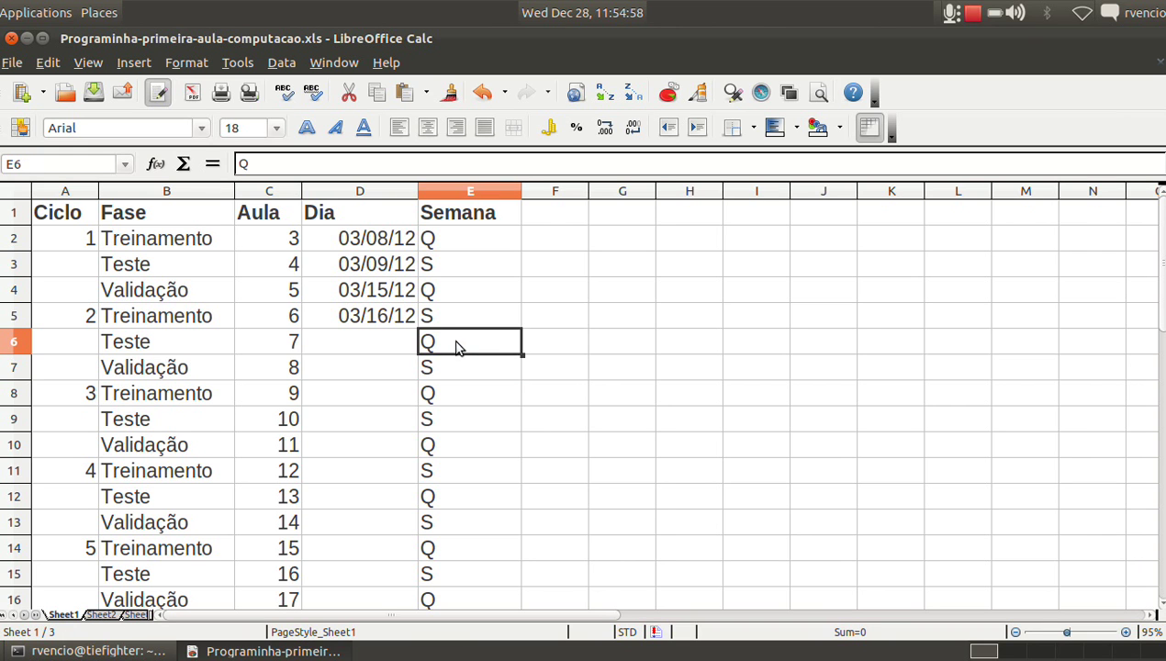
left_click(399, 343)
type("=")
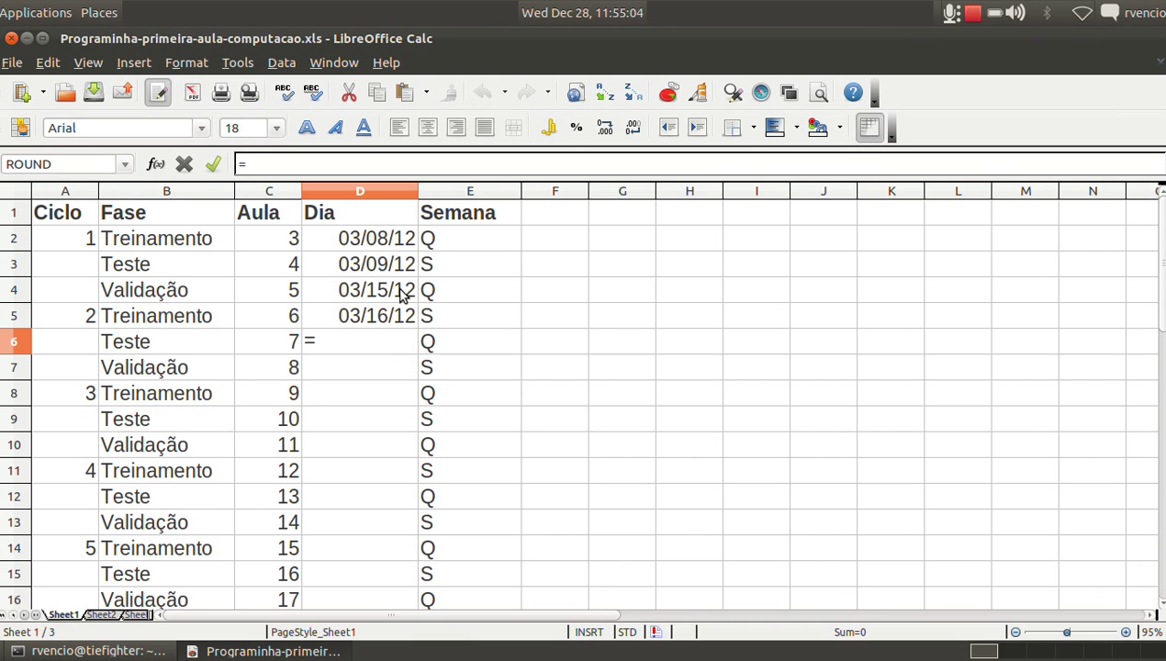
left_click(401, 292)
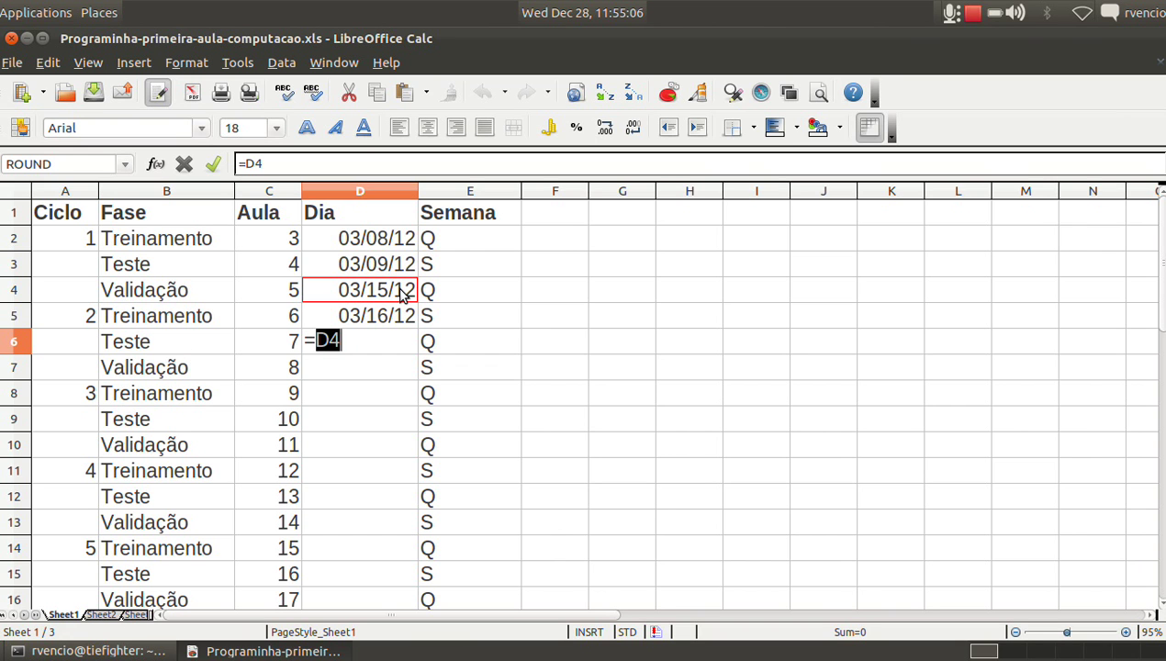
type("+7")
key("Return")
key("Up")
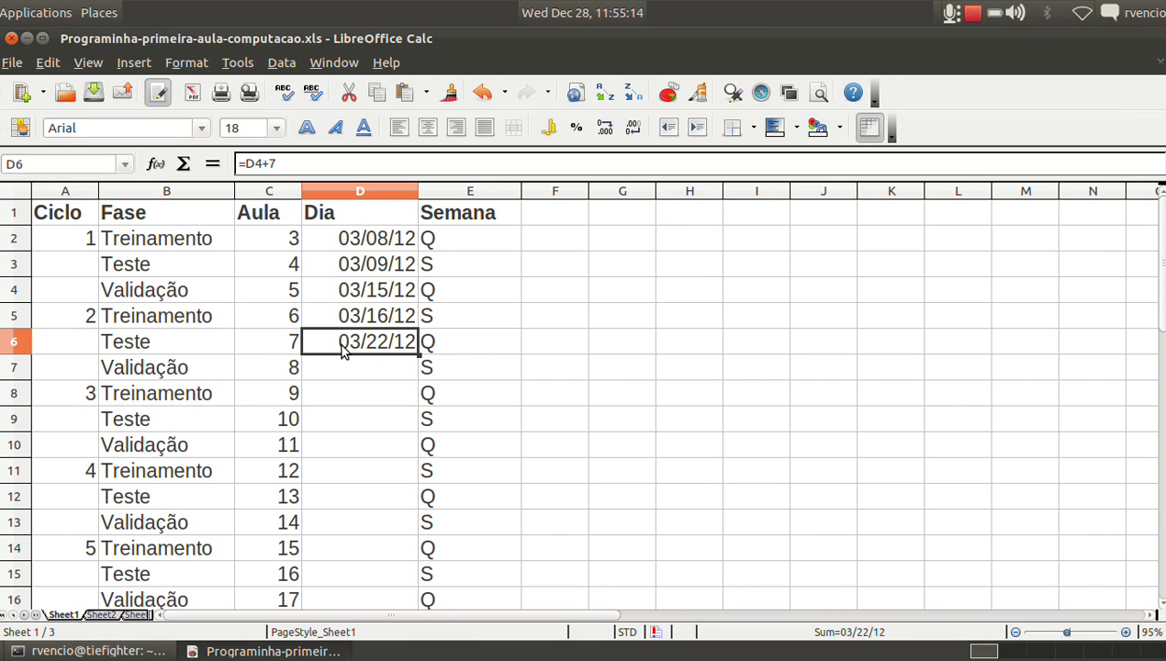
Enter =D5+7 in D7 so it shows 03/23/12.
key("Down")
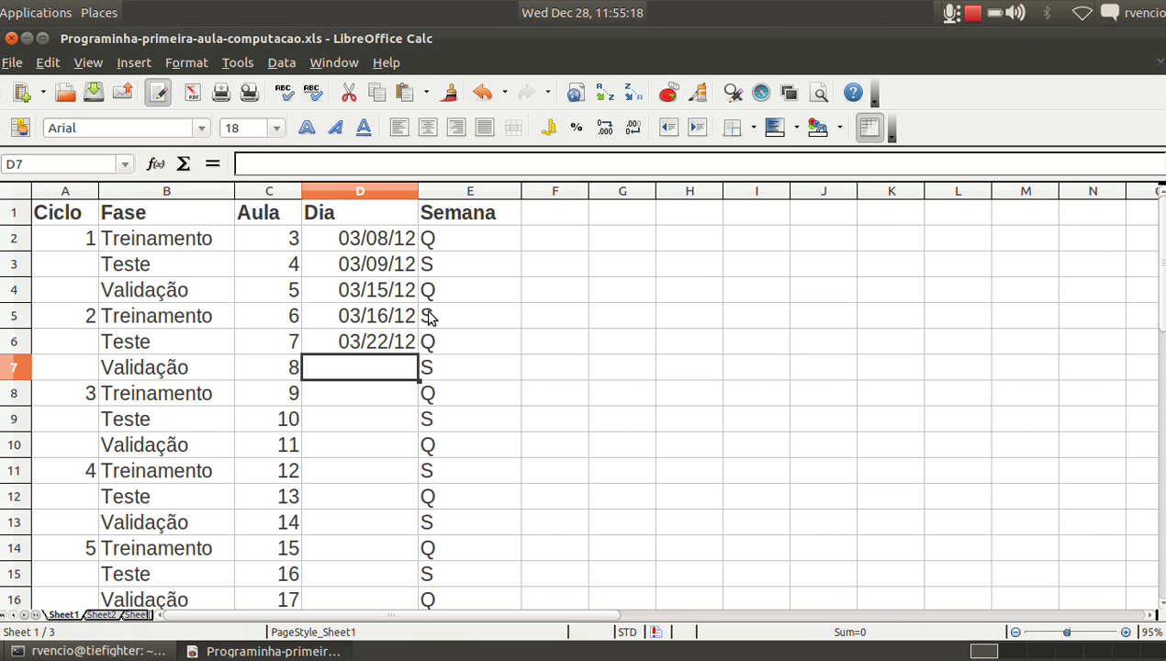
type("=")
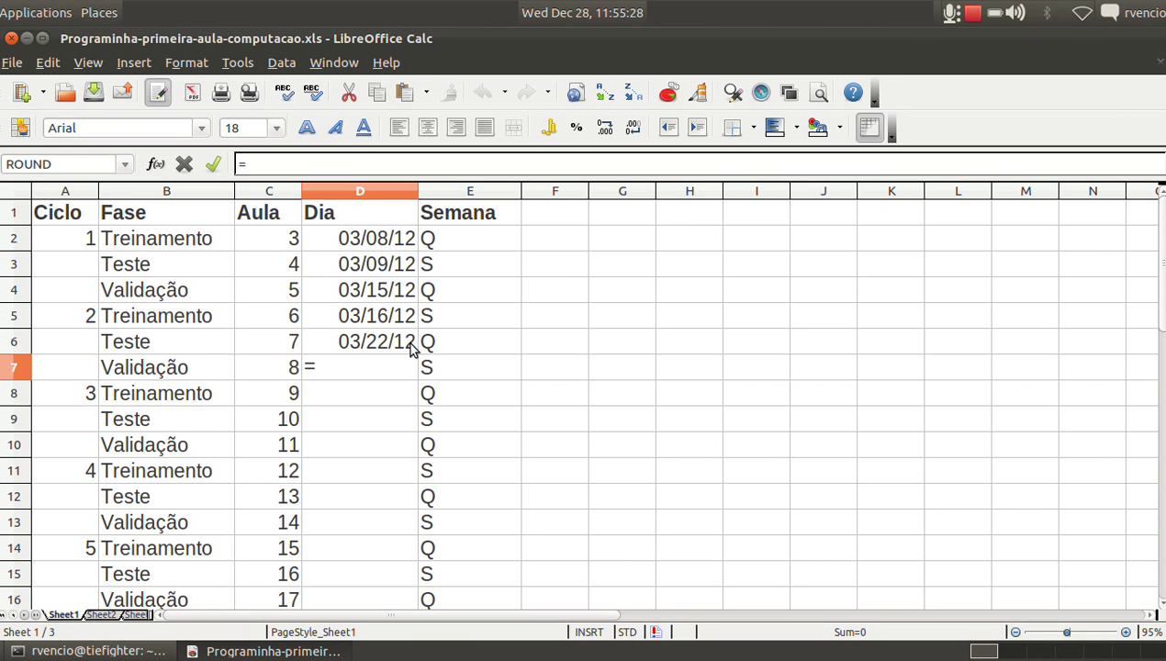
type("d5")
type("+7")
key("Return")
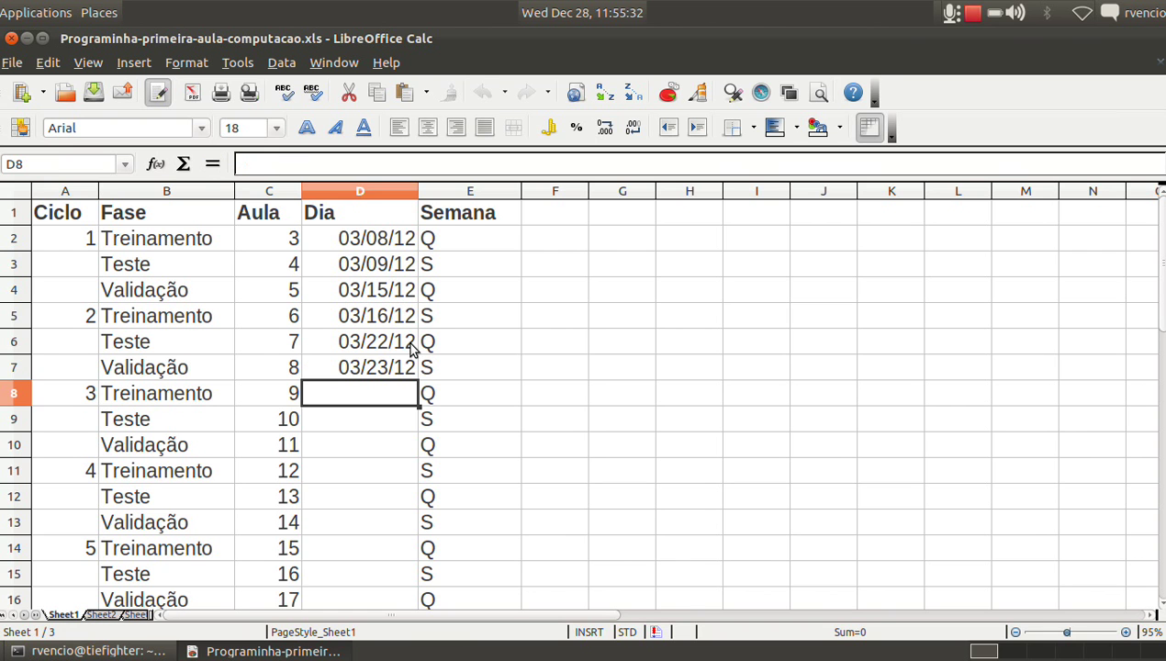
key("Up")
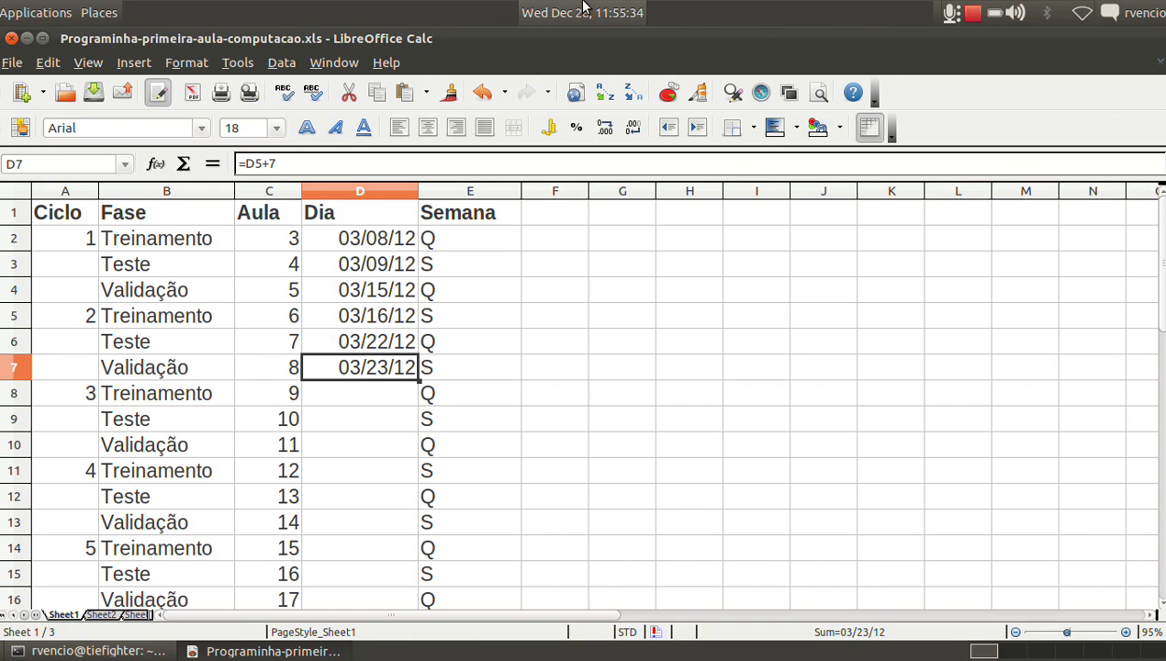
On the desktop calendar, find March 2012 and check the weekdays of March 8 and 15.
left_click(560, 13)
left_click(610, 45)
left_click(609, 45)
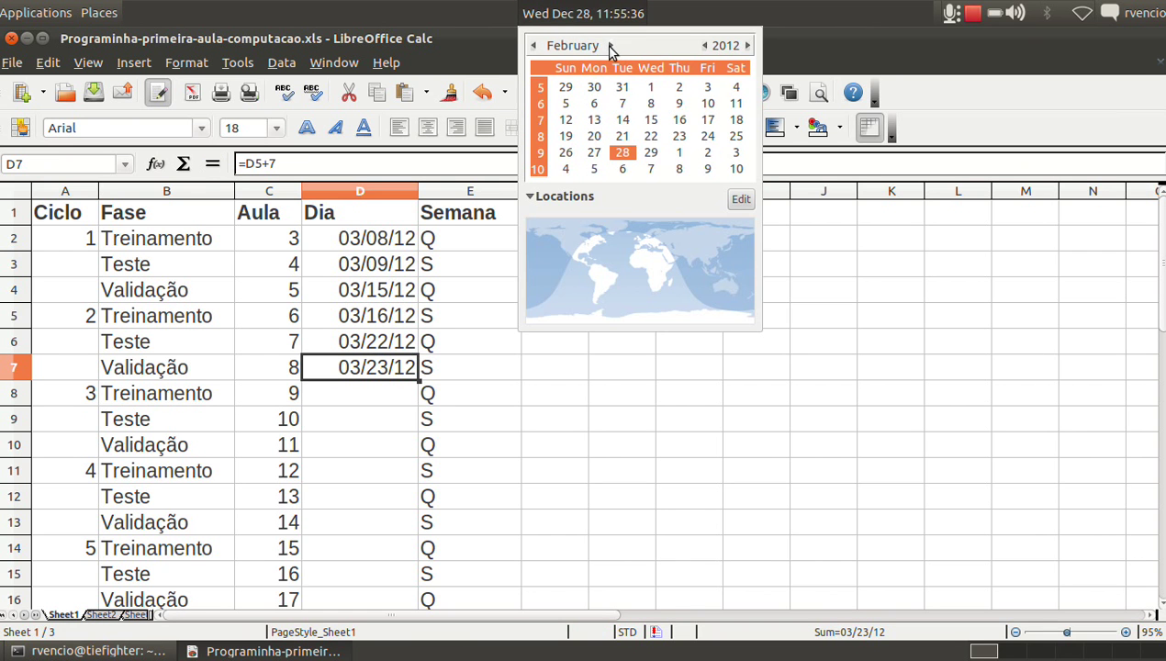
left_click(610, 45)
left_click(610, 45)
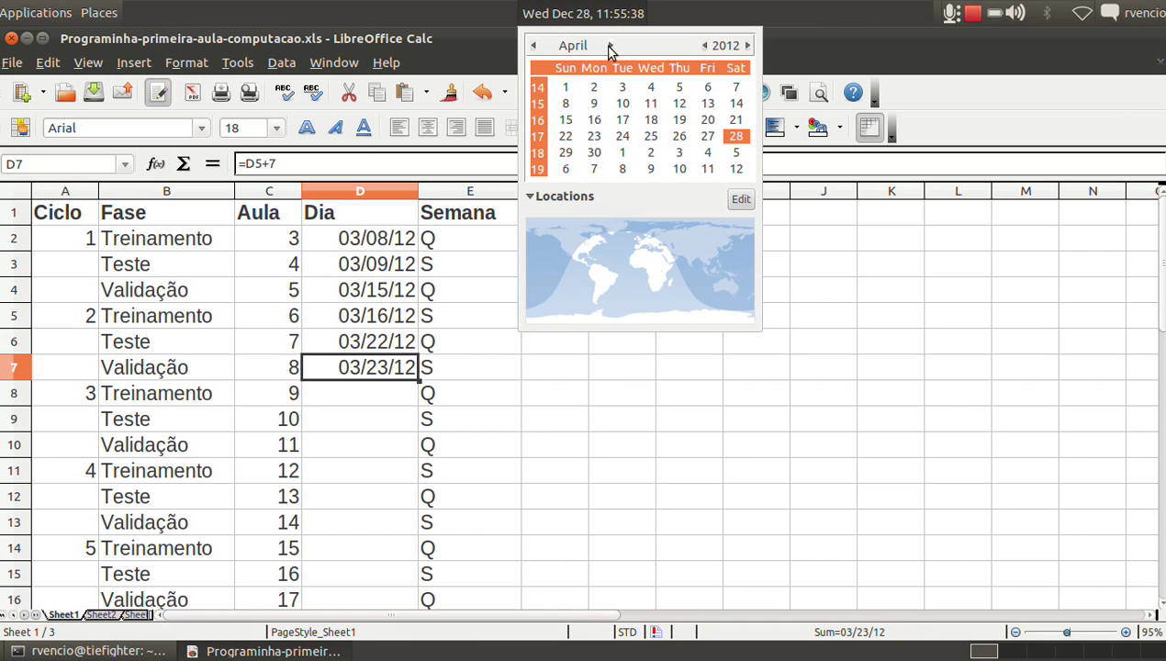
left_click(533, 45)
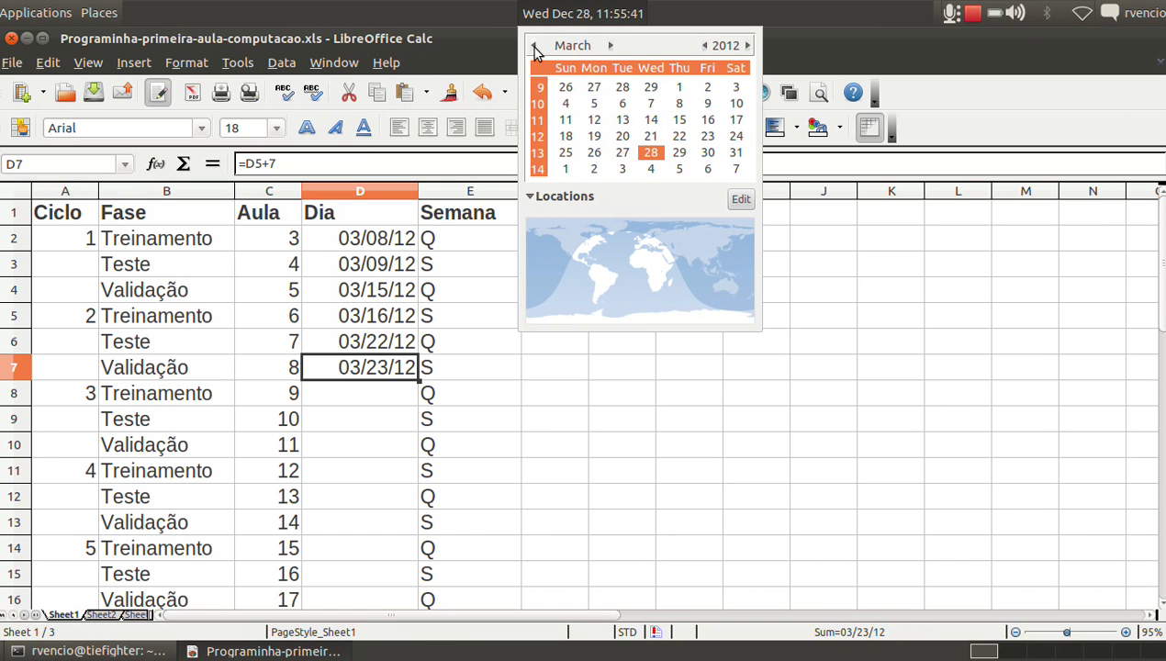
left_click(679, 103)
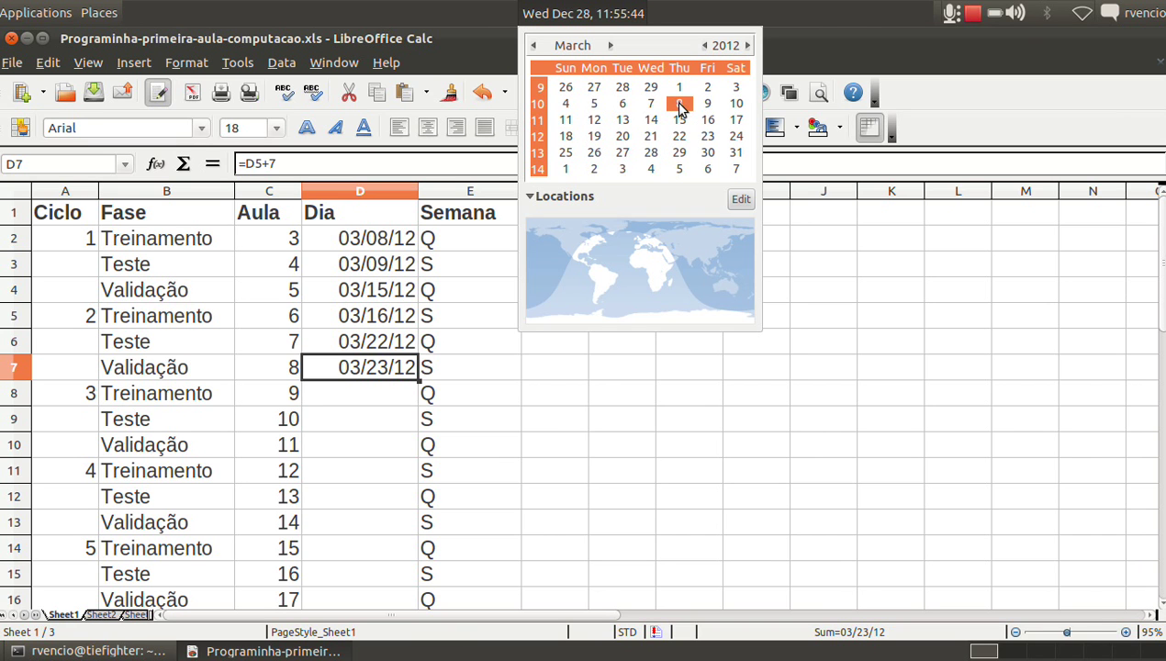
left_click(679, 120)
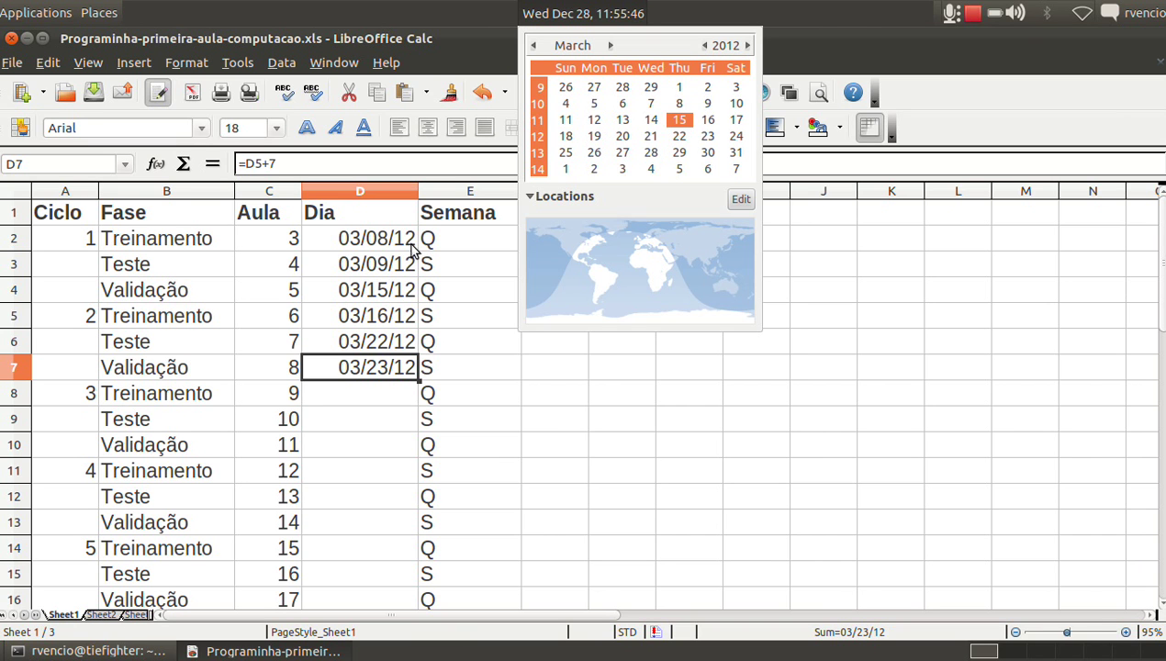
Compare the D2, D4 and D6 dates with March 22 on the calendar, then close it.
left_click(374, 237)
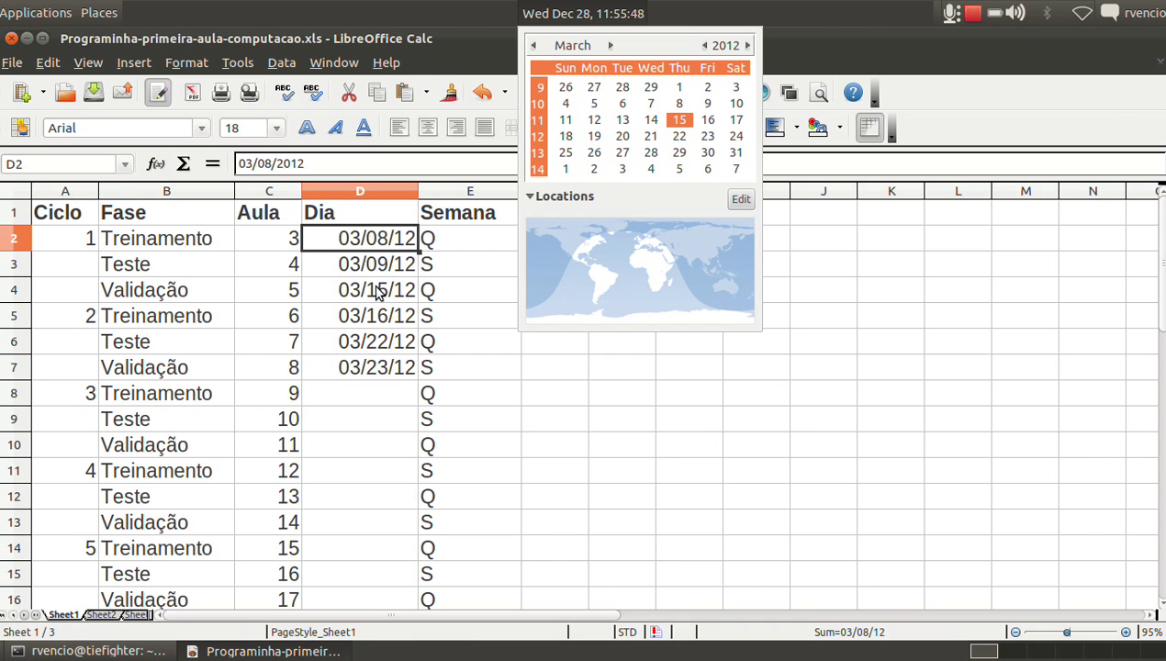
left_click(378, 290)
left_click(379, 349)
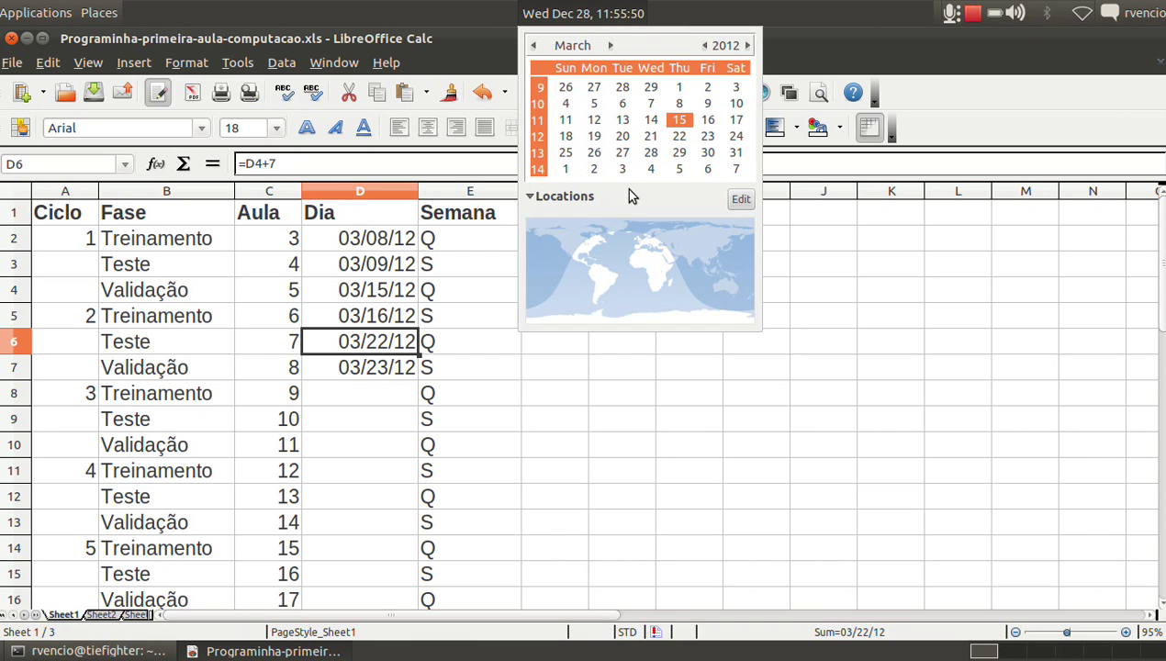
left_click(678, 140)
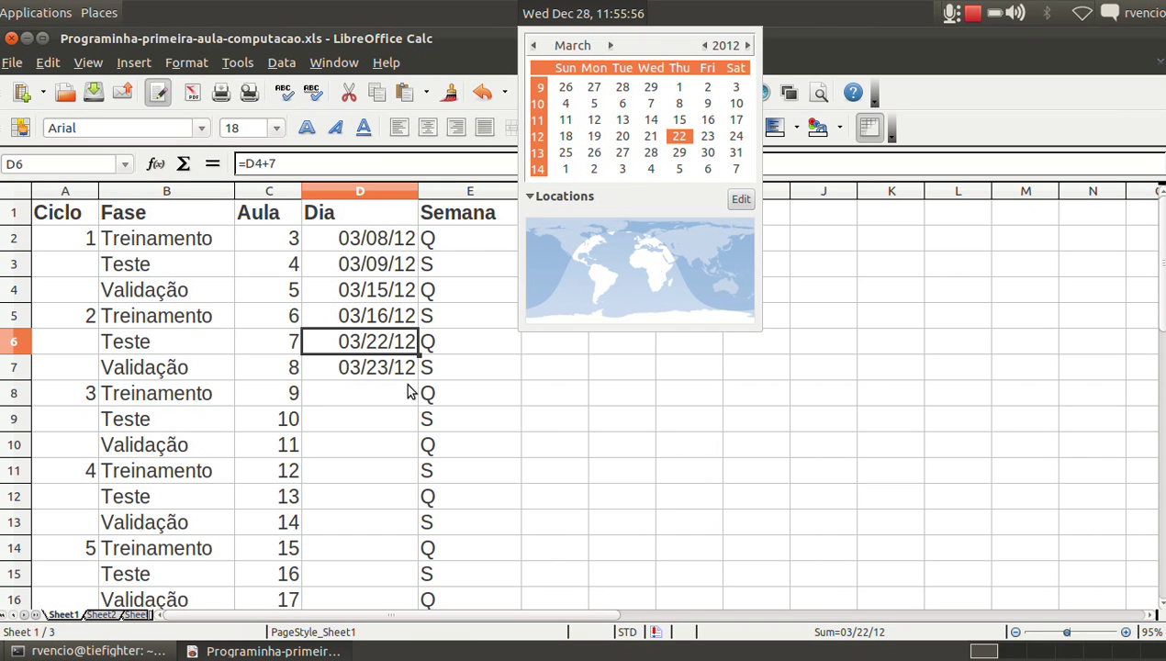
left_click(582, 18)
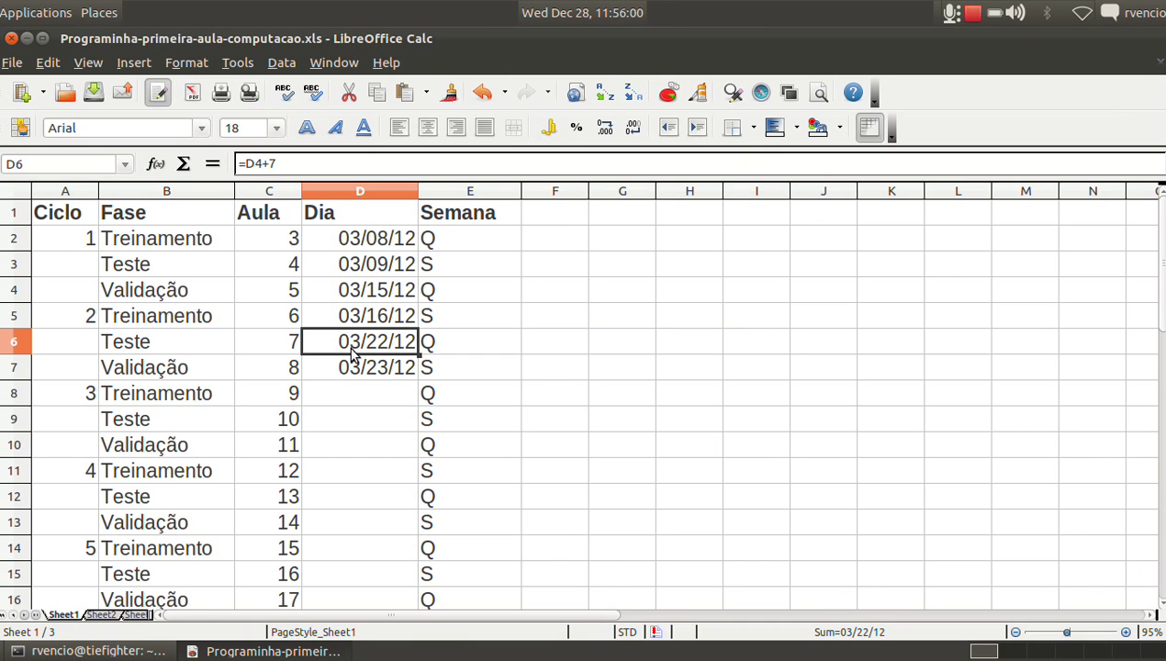
Enter =D6+7 in D8 so it shows 03/29/12.
left_click(363, 394)
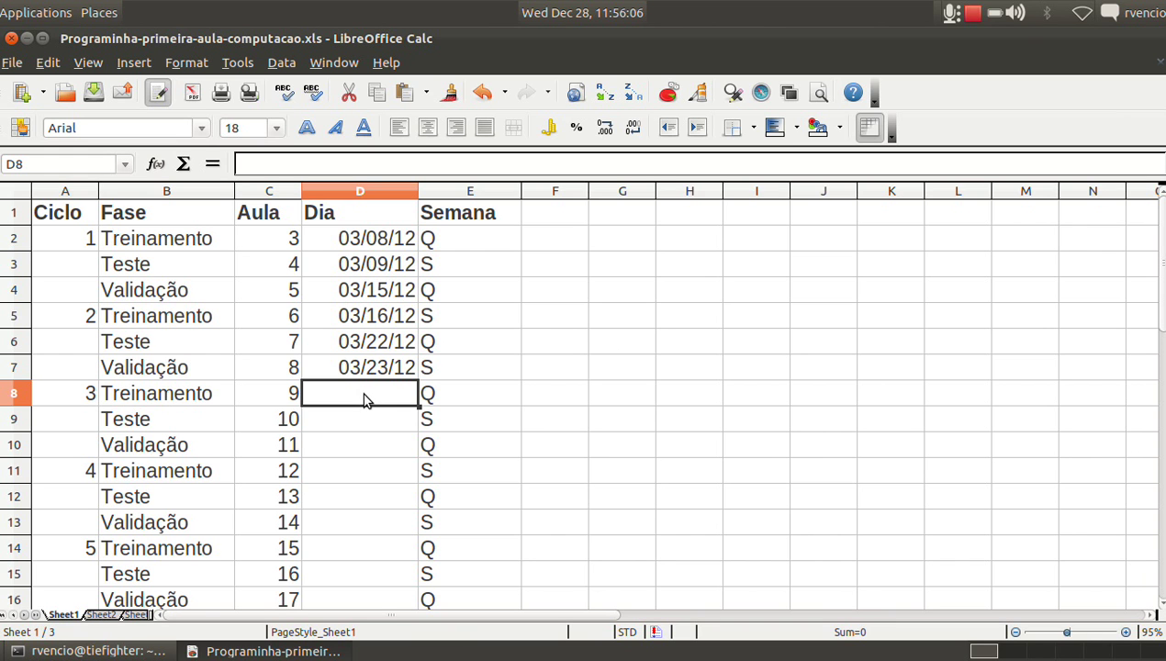
left_click(361, 343)
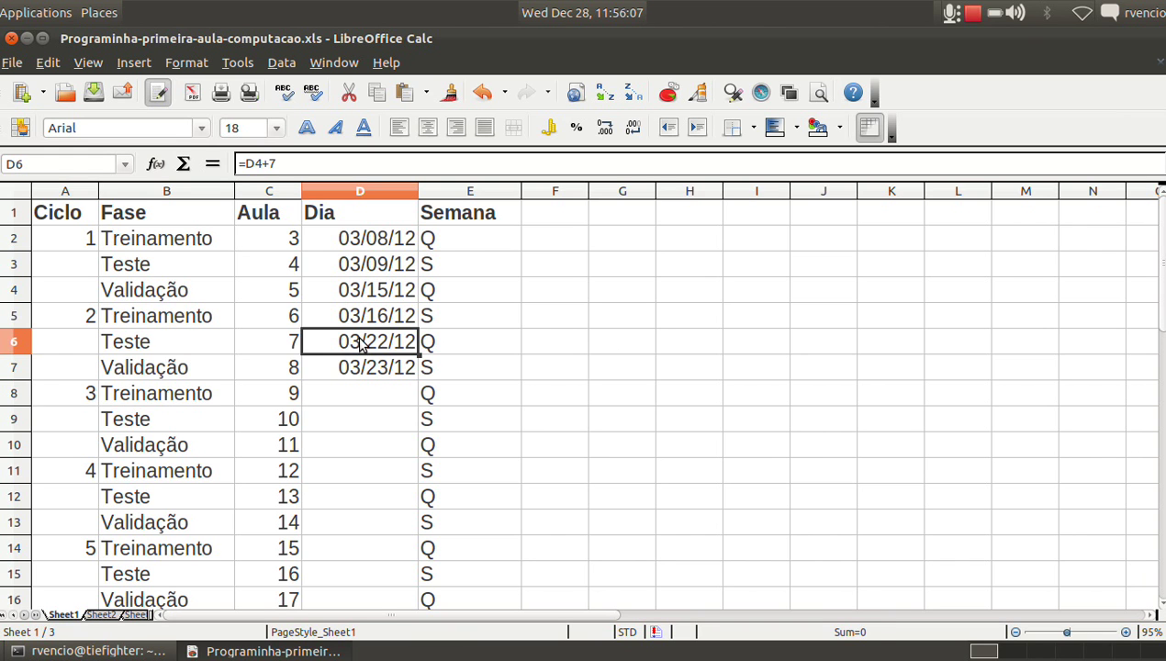
left_click(358, 402)
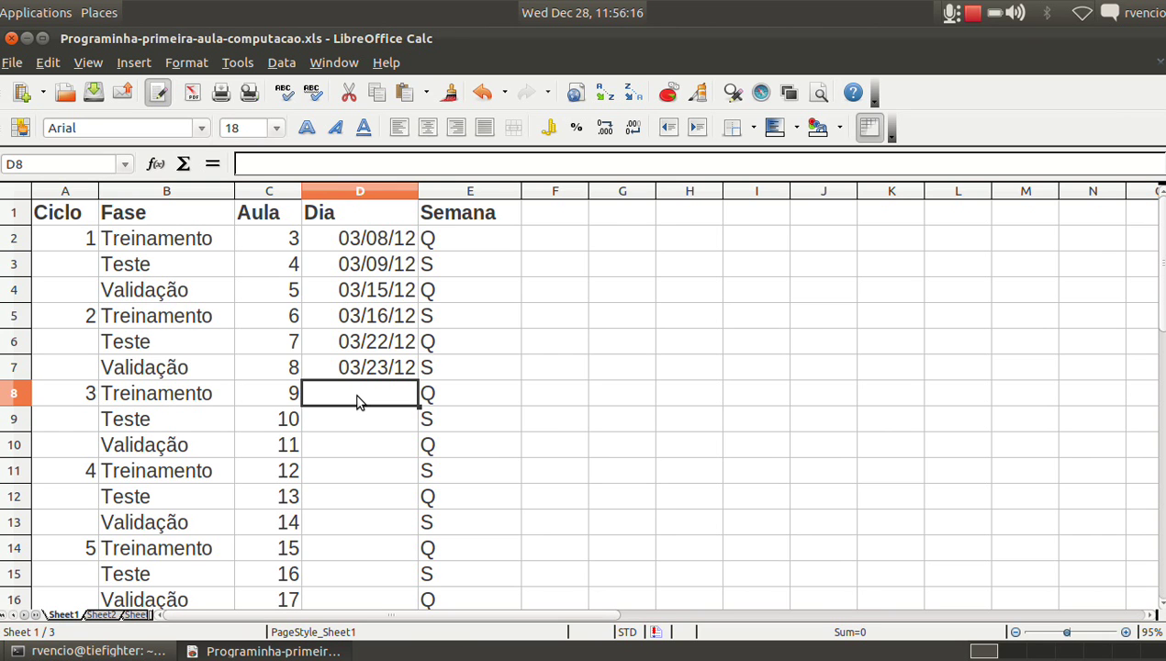
type("=")
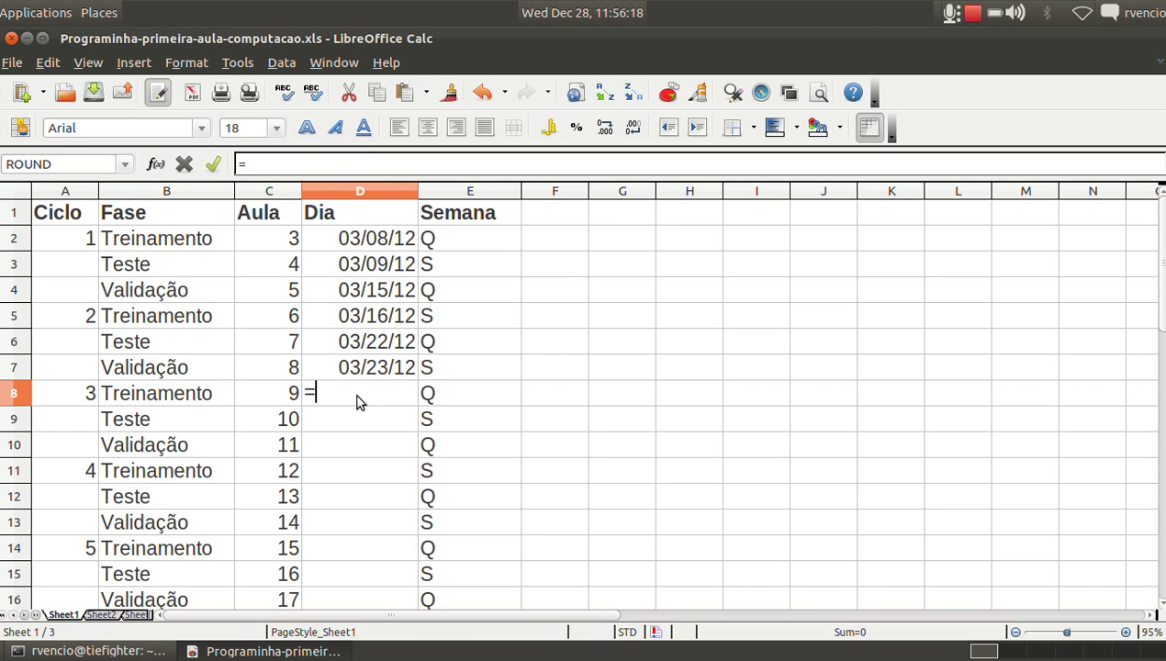
left_click(363, 341)
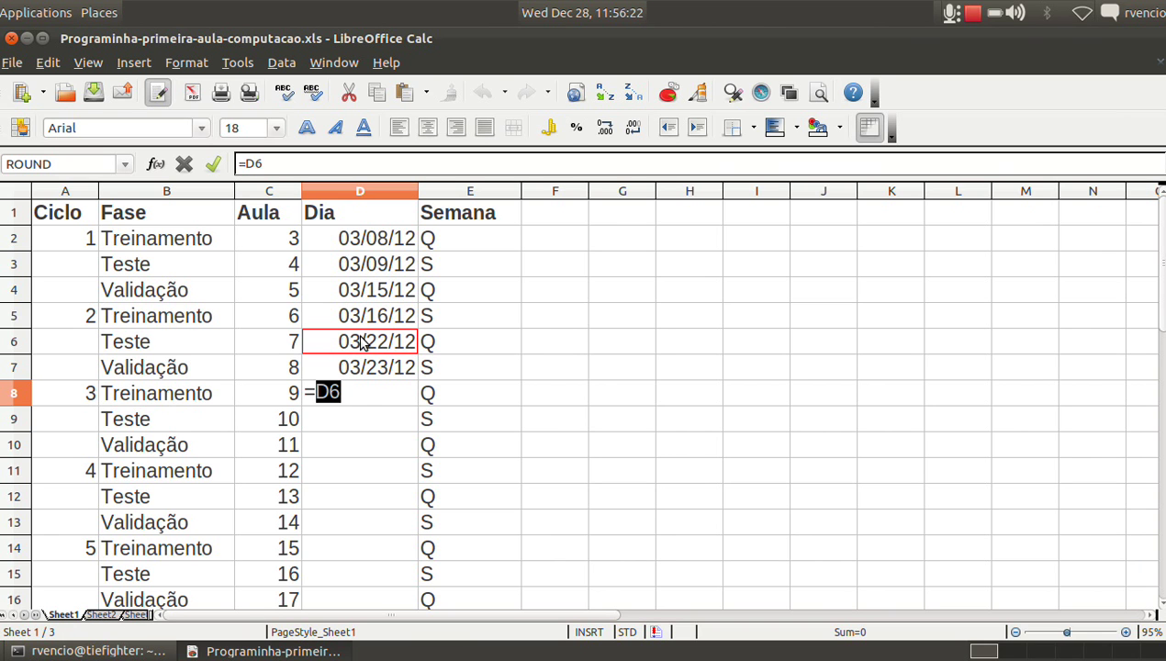
type("+7")
key("Return")
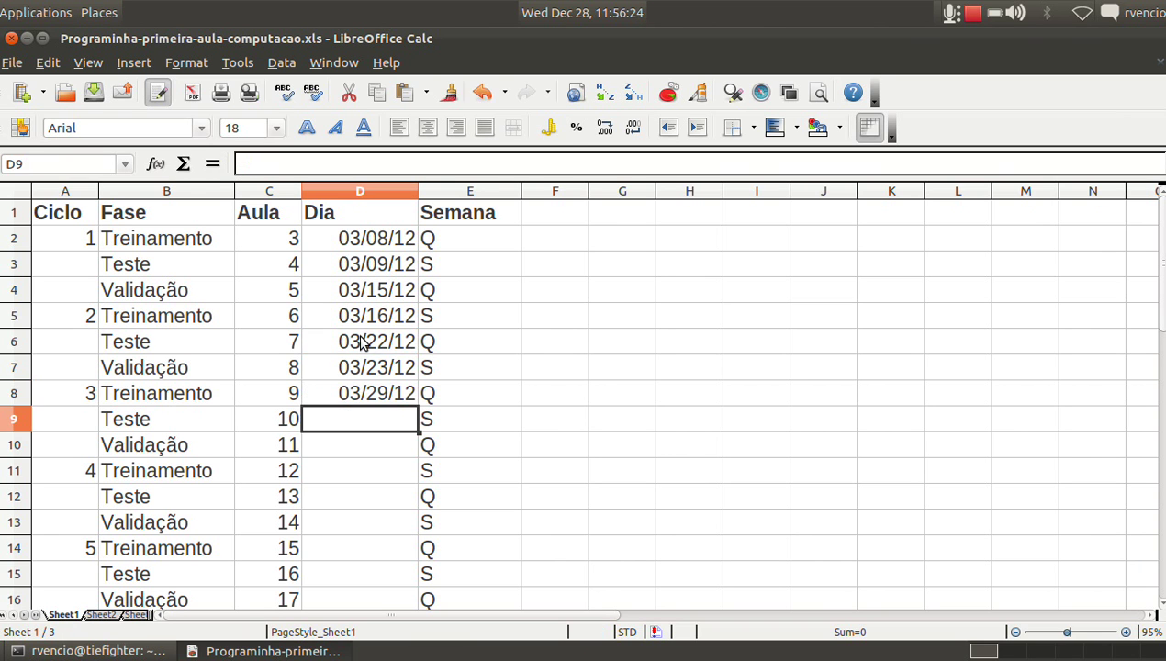
left_click(379, 395)
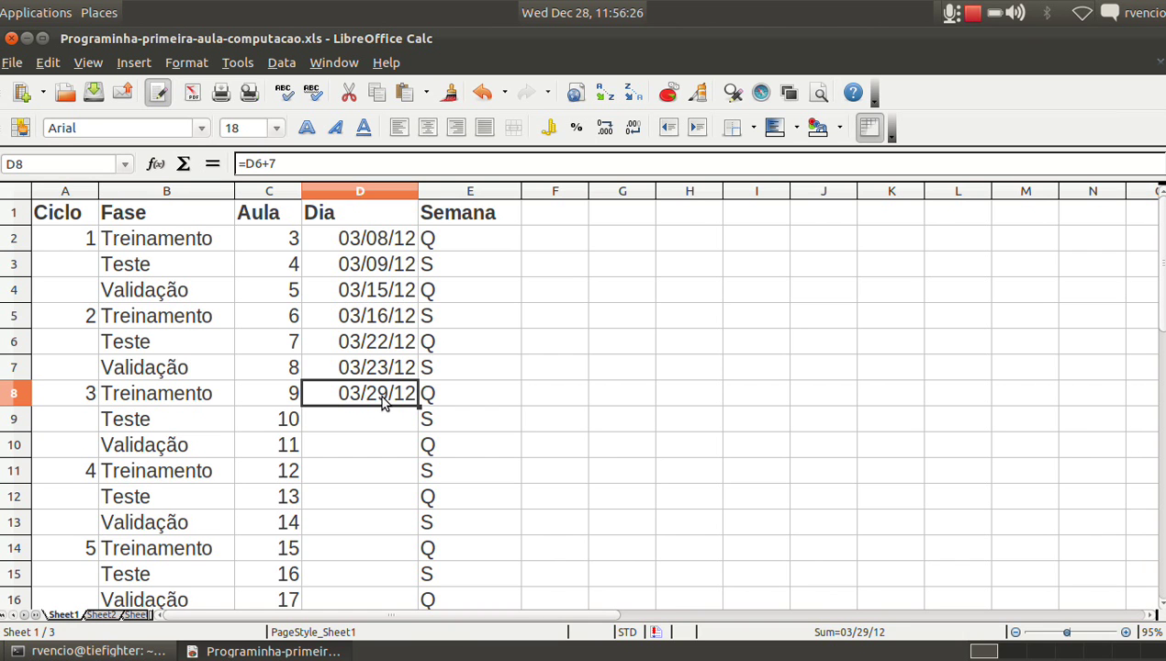
Verify the class dates on the March 2012 calendar, then recheck D6's formula.
left_click(555, 13)
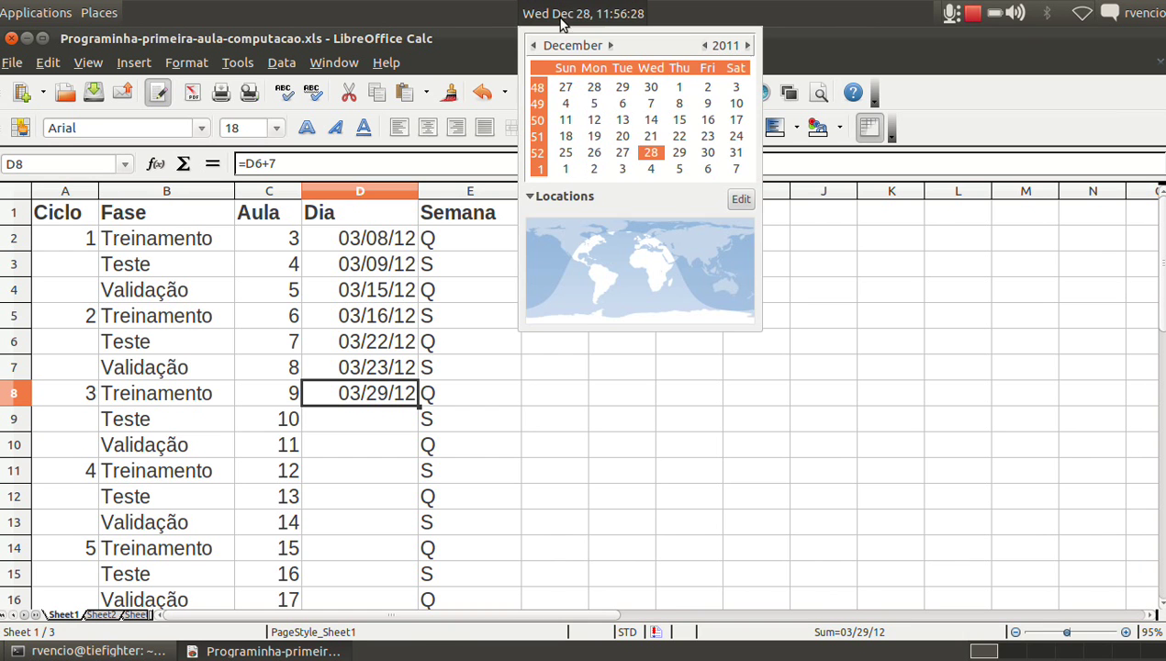
left_click(611, 46)
left_click(611, 46)
left_click(611, 46)
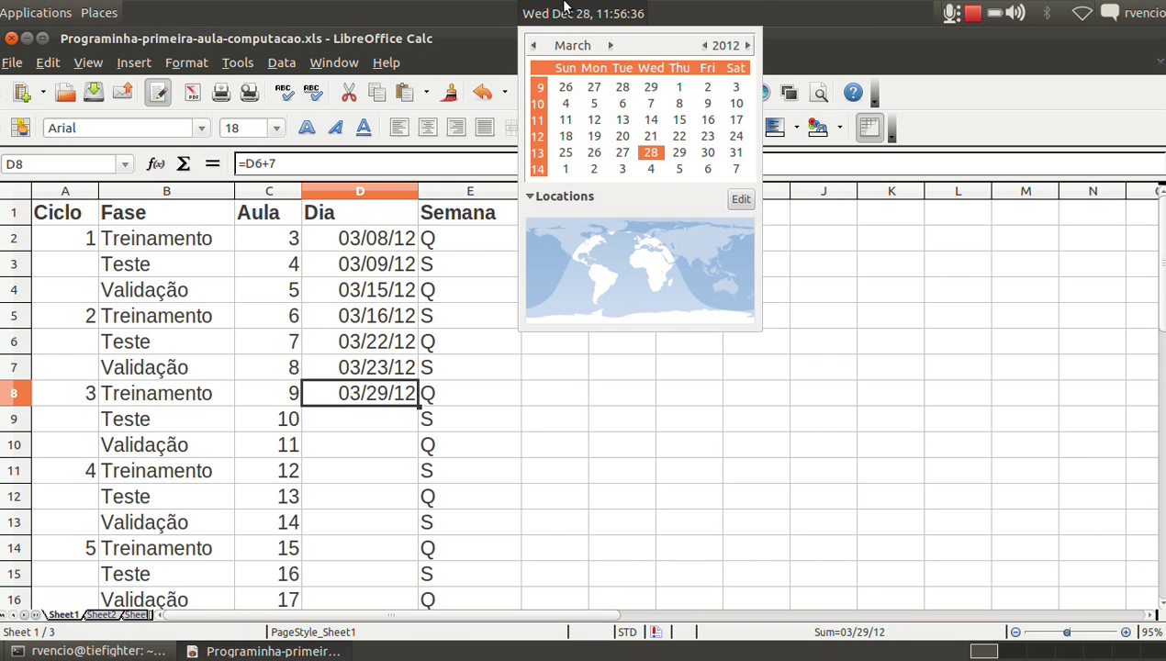
left_click(415, 287)
left_click(356, 452)
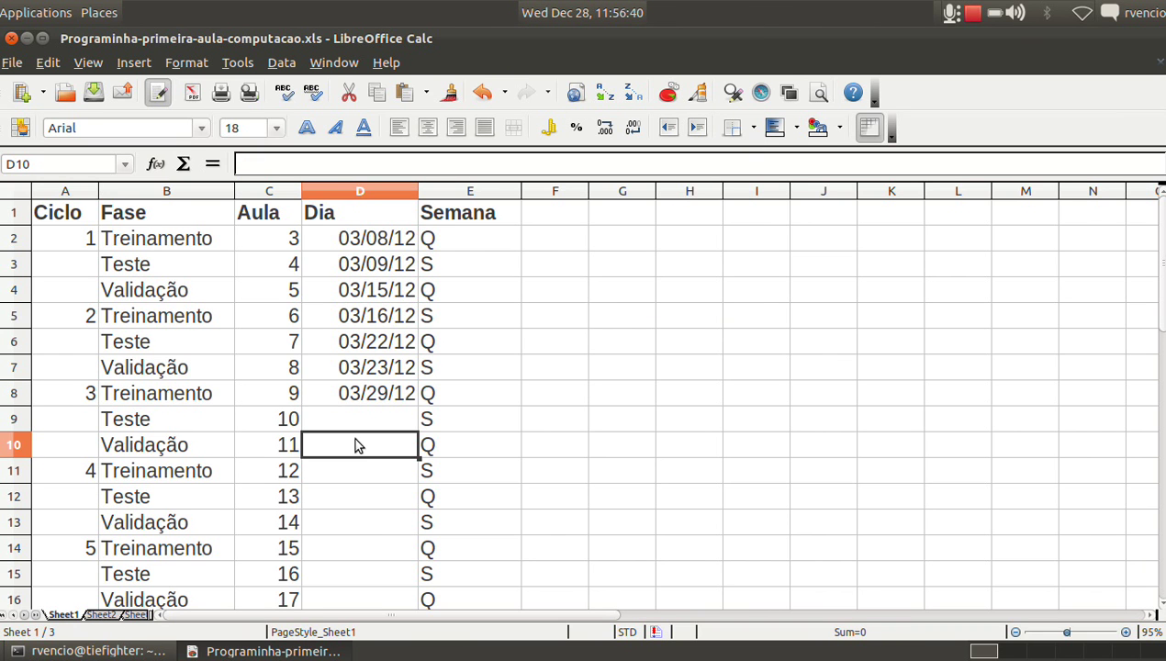
left_click(397, 347)
Enter =D8+1 in D10 as a first date formula.
left_click(387, 395)
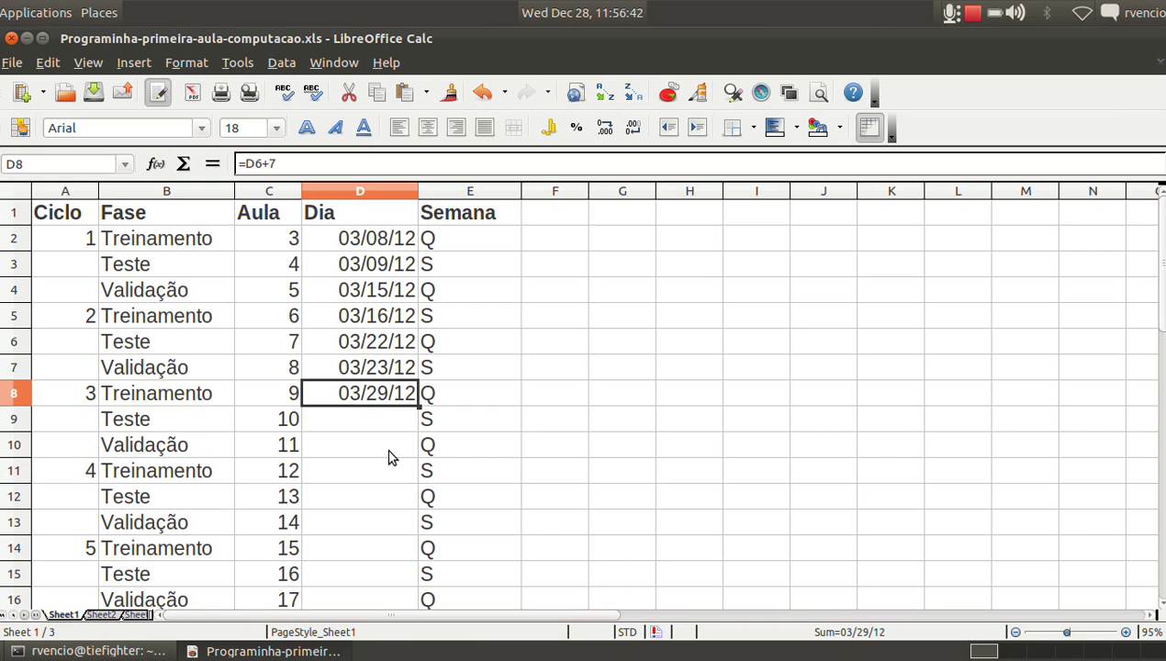
left_click(389, 456)
type("=")
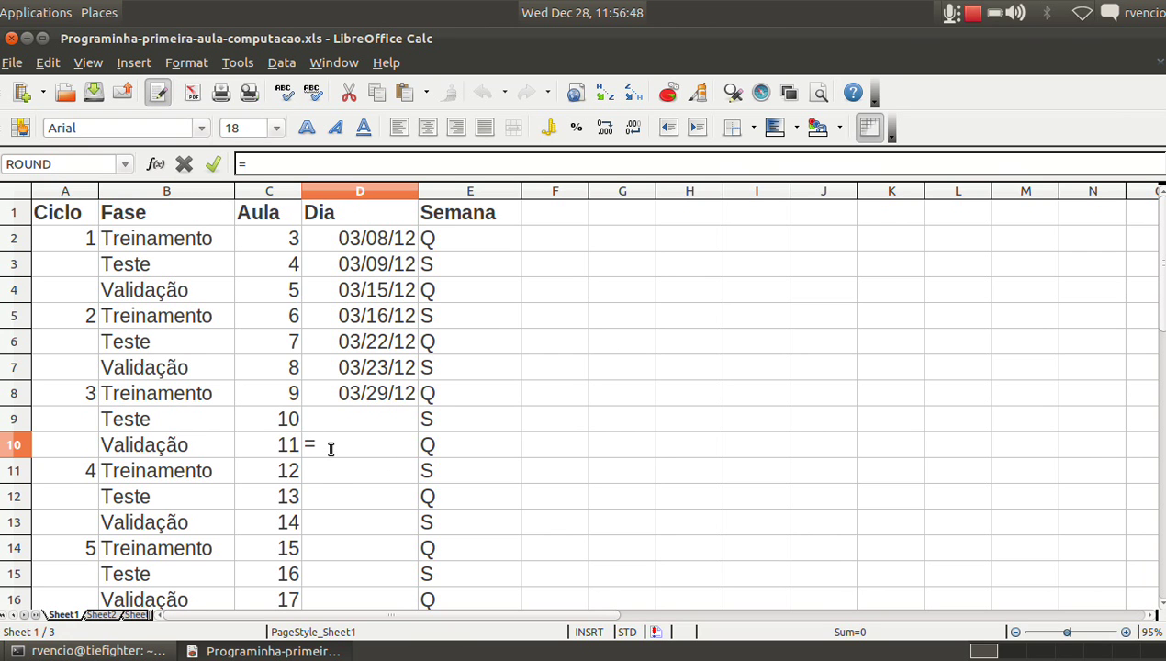
left_click(369, 400)
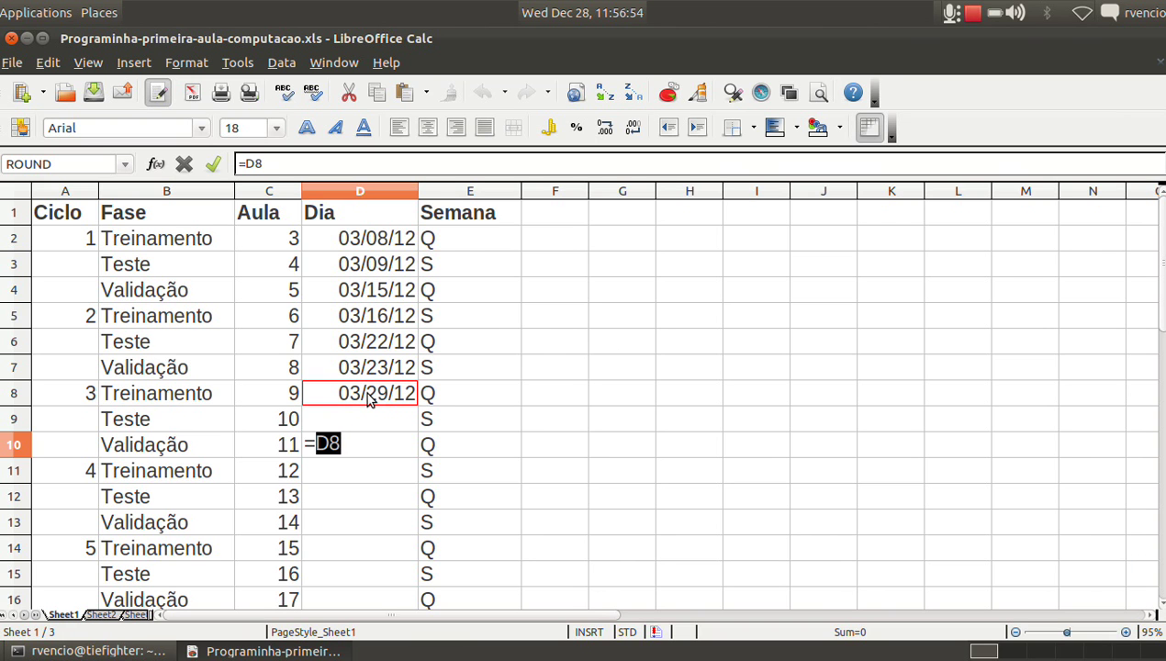
type("+1")
key("Return")
key("Up")
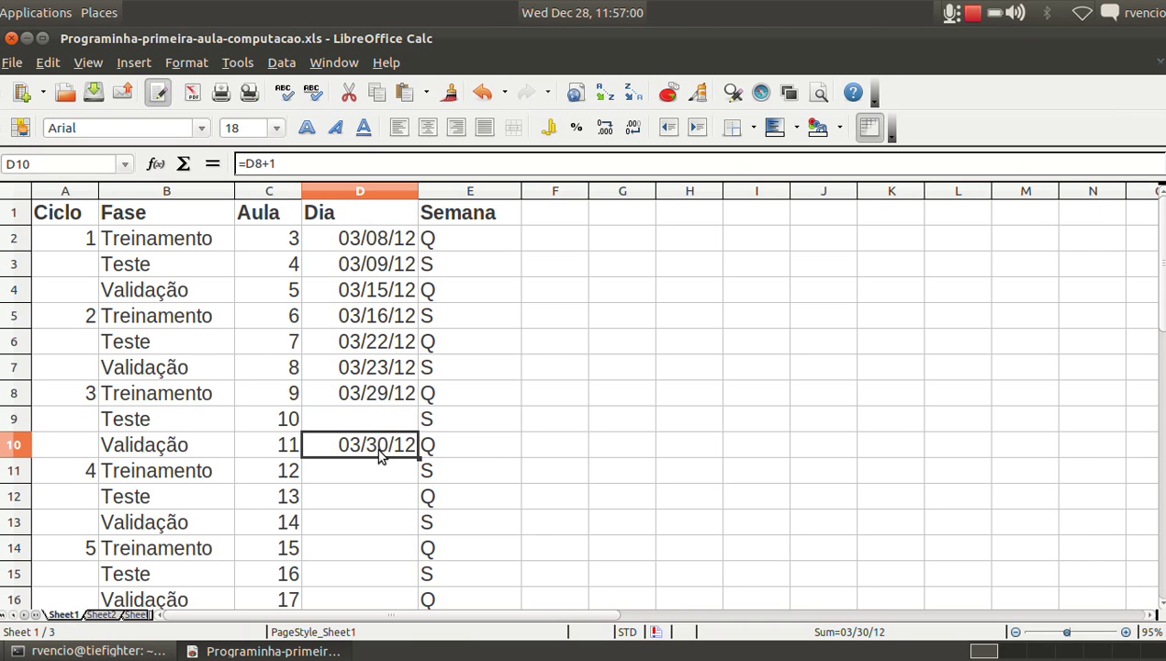
Check the March 2012 dates on the desktop calendar.
left_click(617, 13)
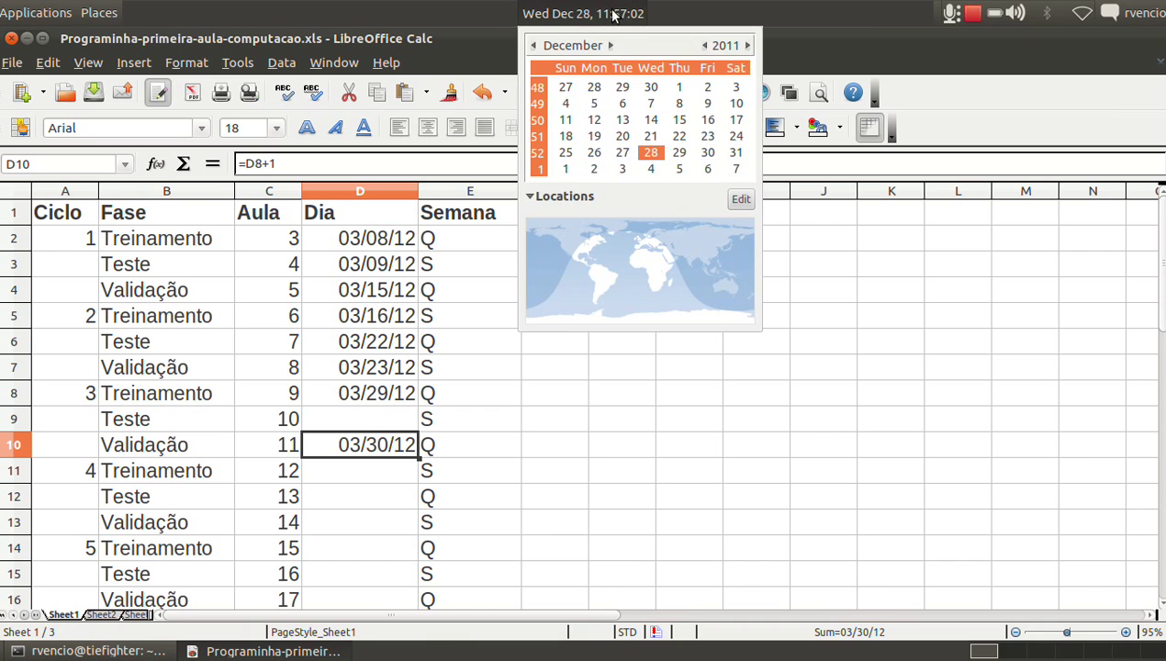
left_click(612, 46)
left_click(611, 46)
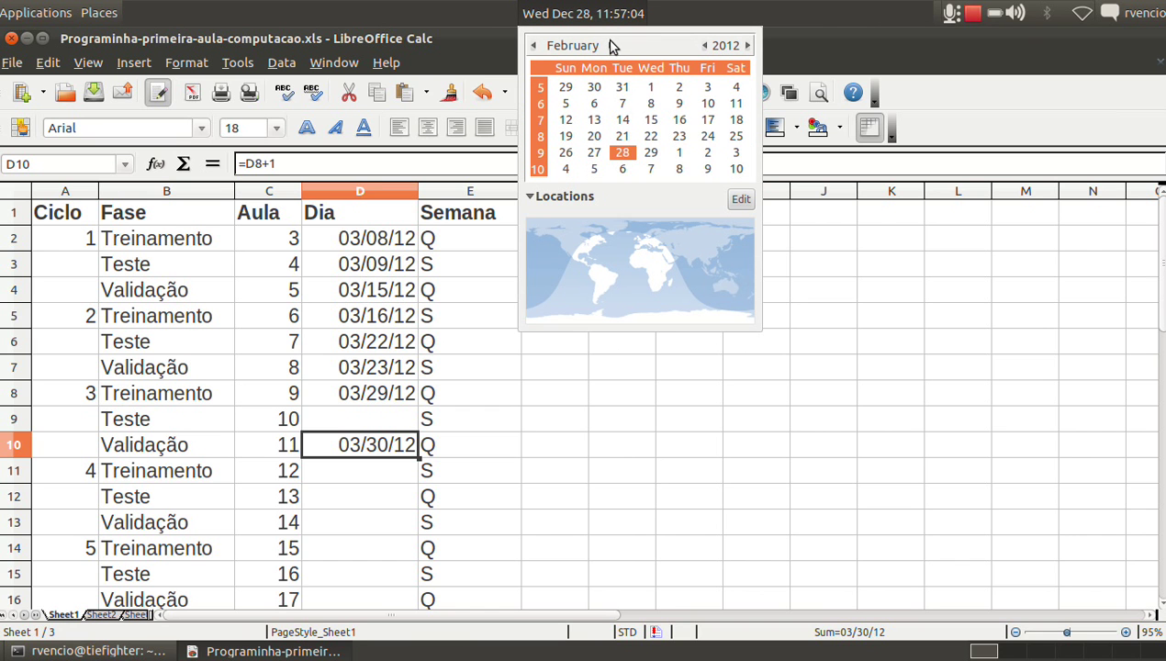
left_click(612, 46)
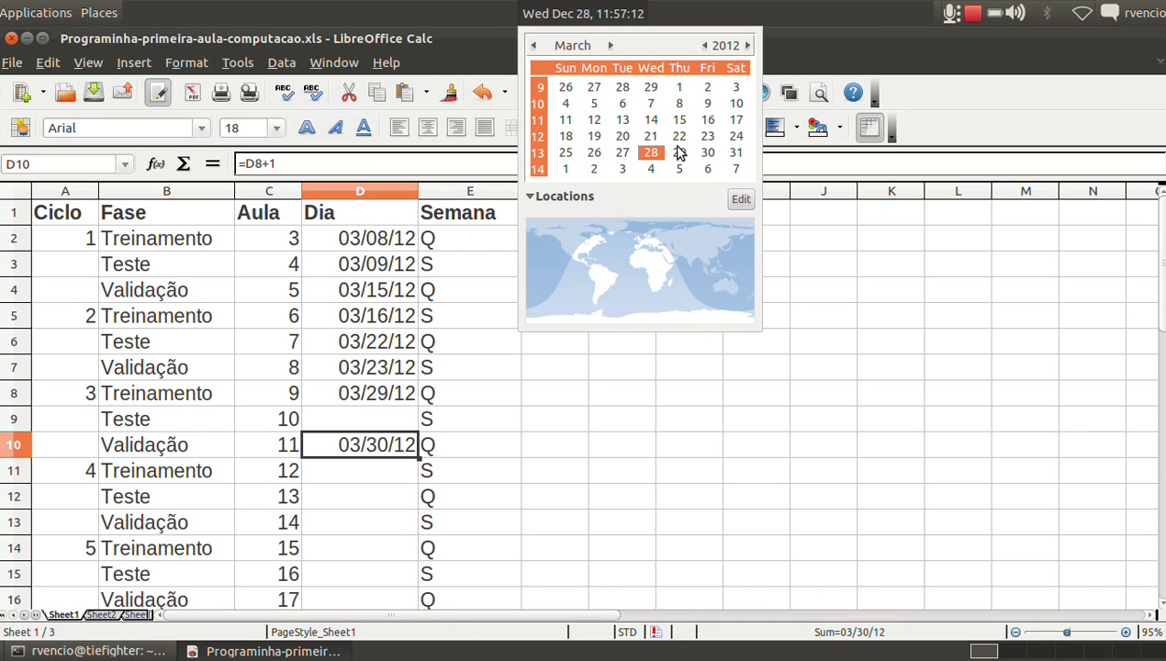
left_click(563, 14)
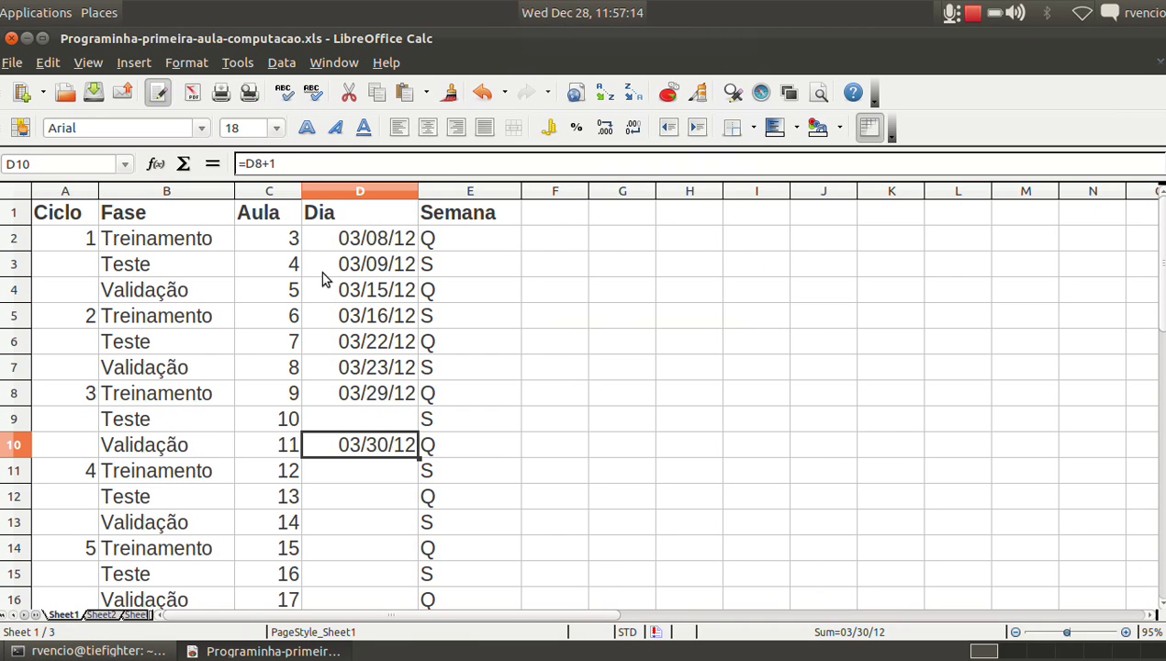
Correct D10's formula in the formula bar to =D8+7.
left_click(296, 163)
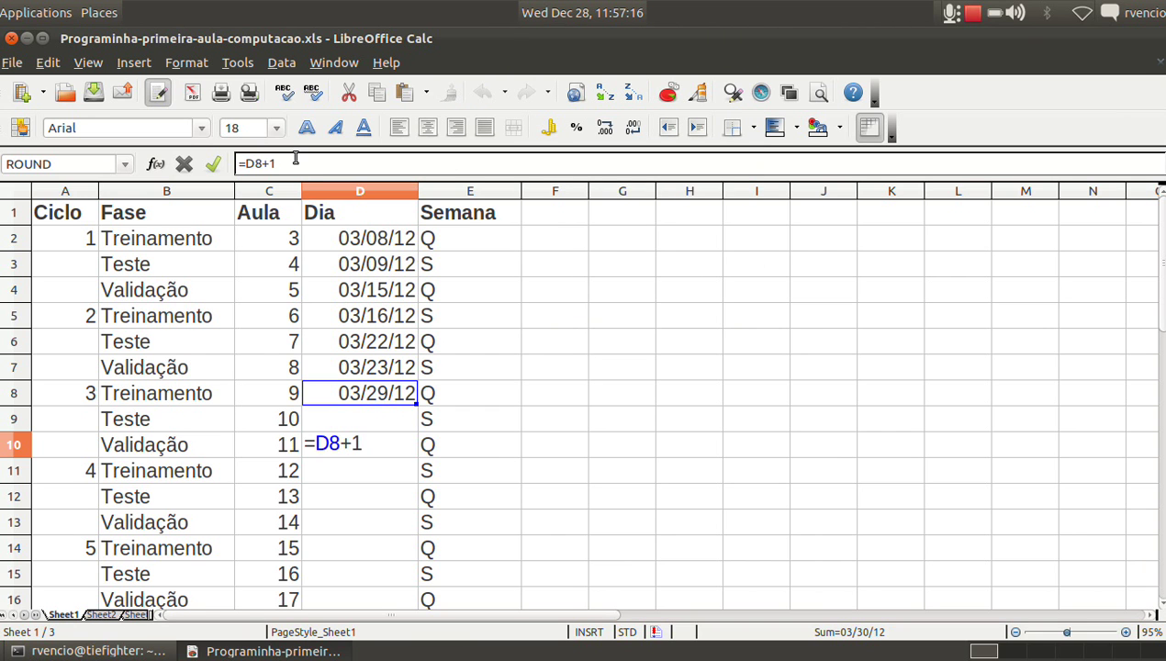
key("BackSpace")
type("7")
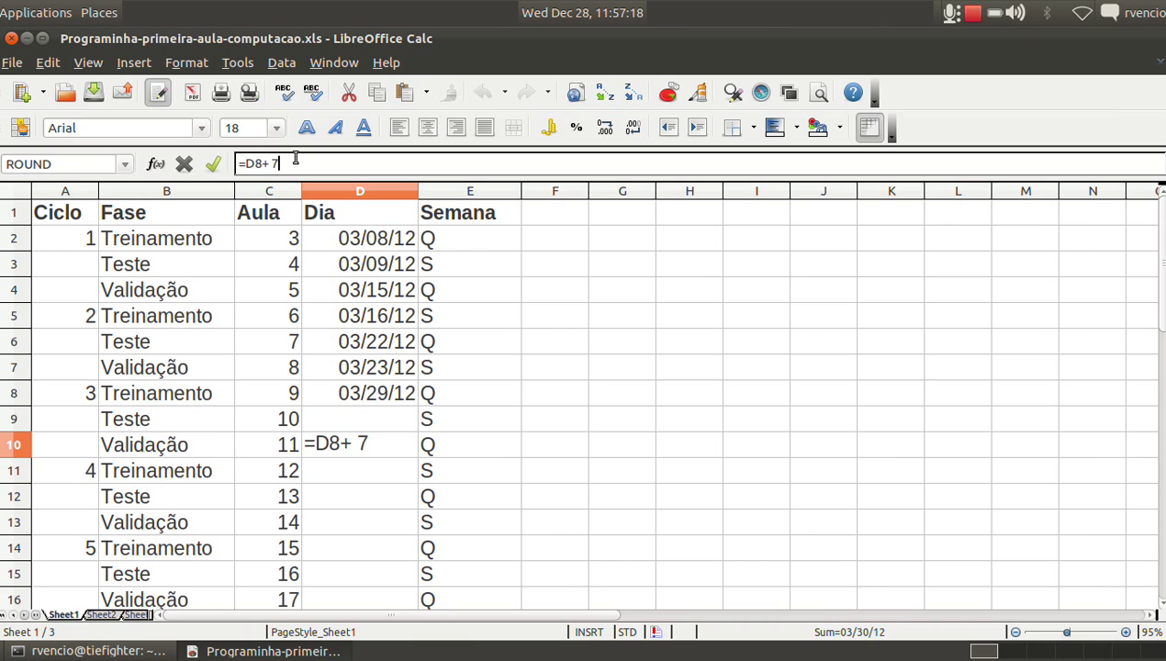
key("Return")
key("Up")
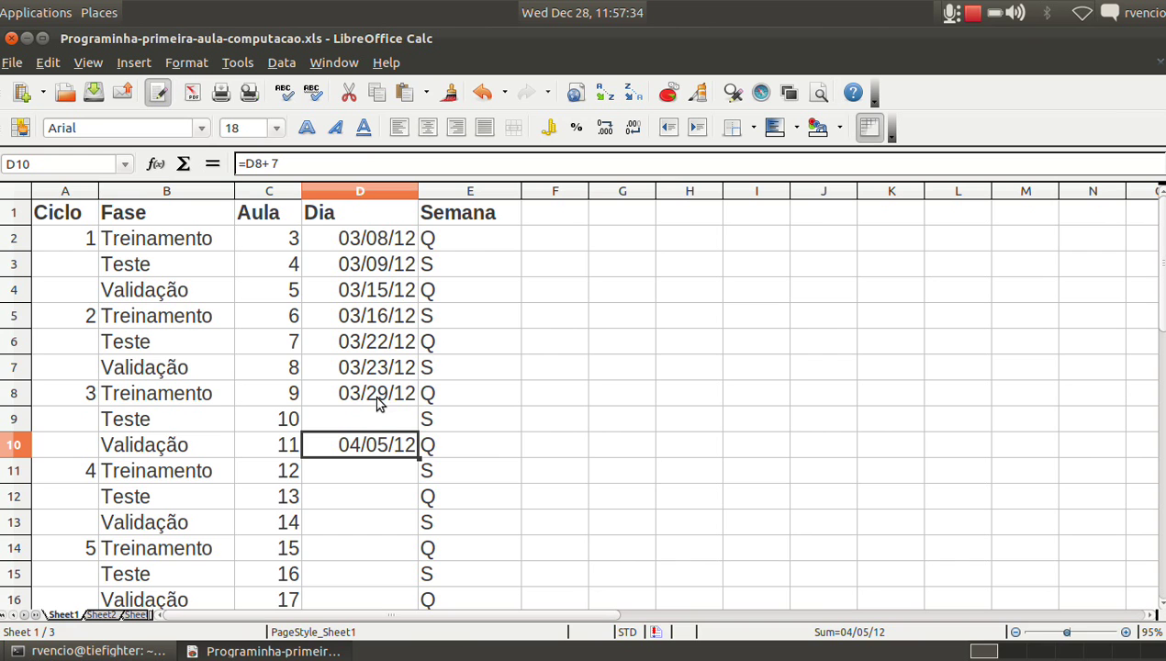
After comparing with D8 and undoing, re-edit D10 to =D8+7 so it shows 04/05/12.
left_click(390, 395)
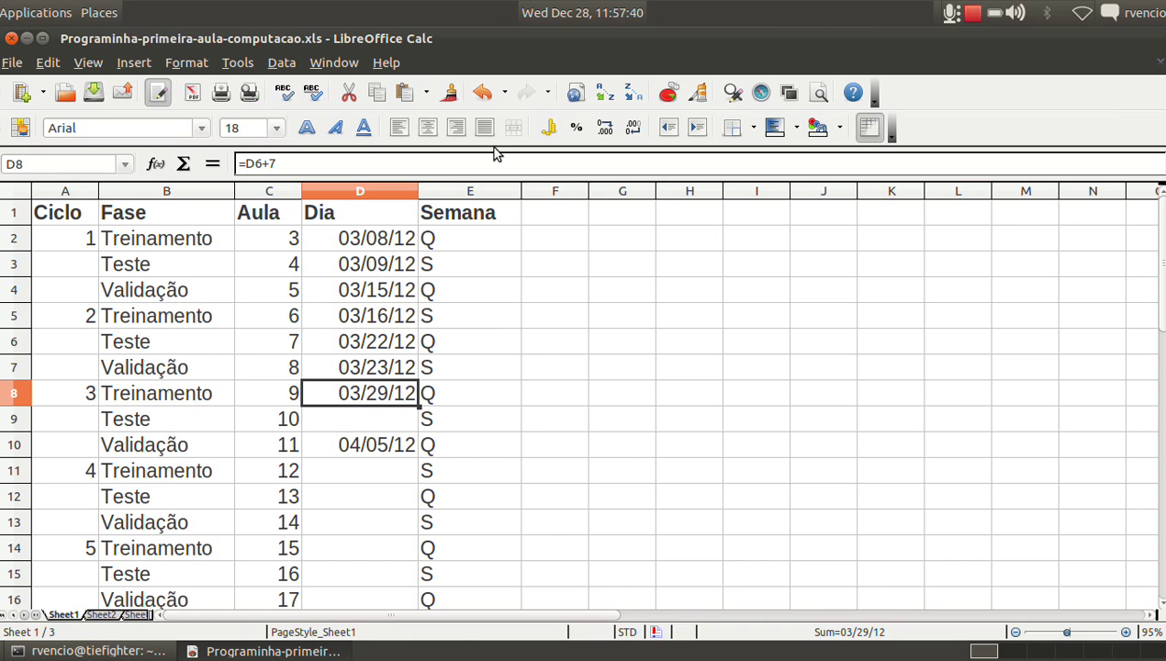
left_click(481, 94)
left_click(285, 164)
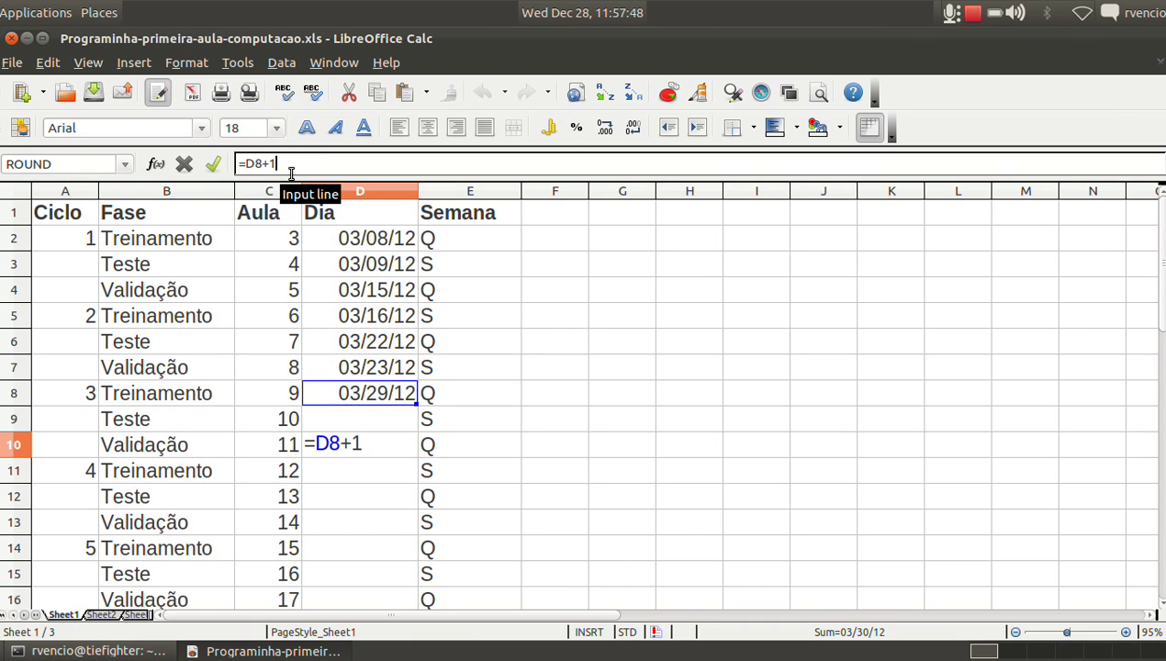
key("Return")
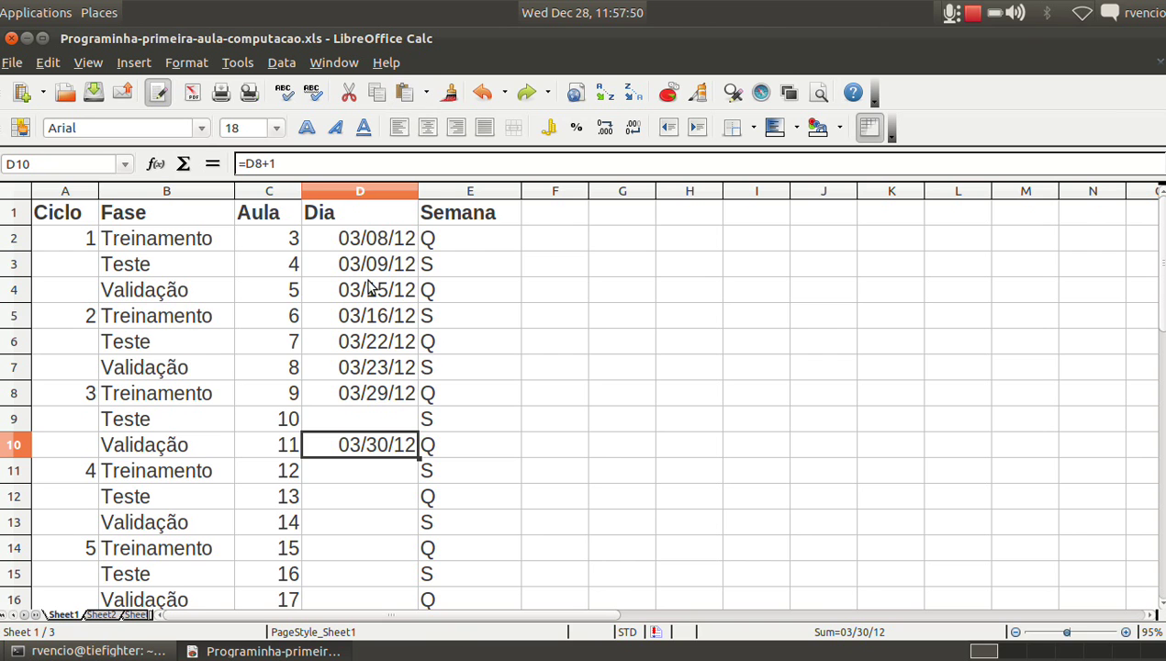
left_click(293, 164)
key("BackSpace")
type("7")
key("Return")
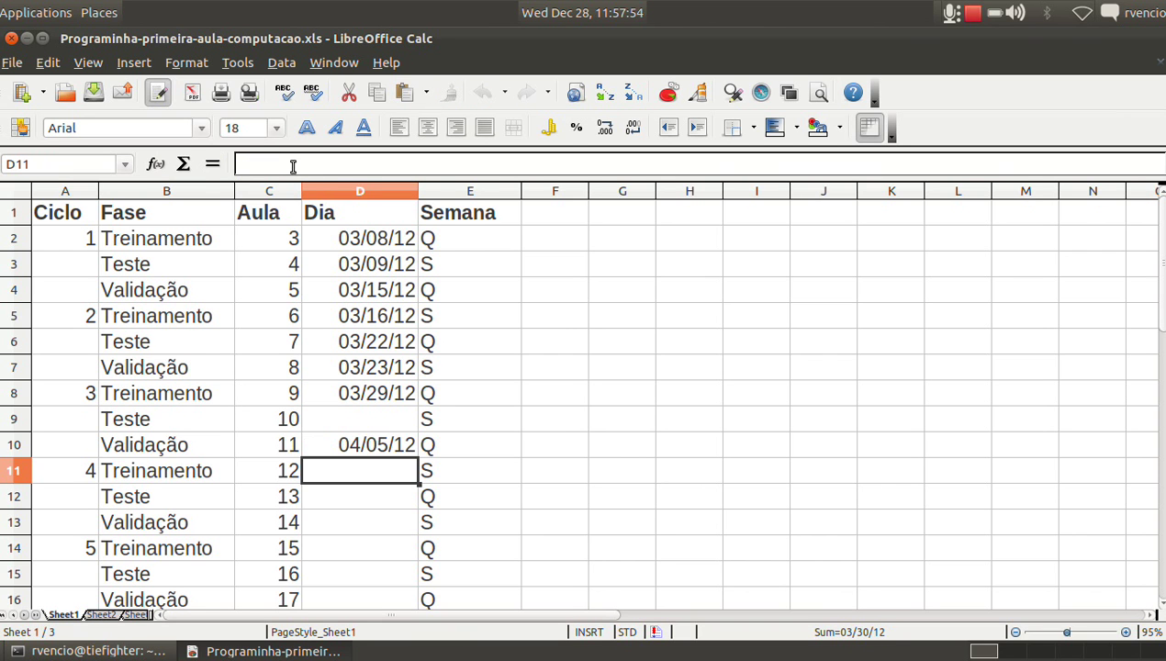
left_click(379, 425)
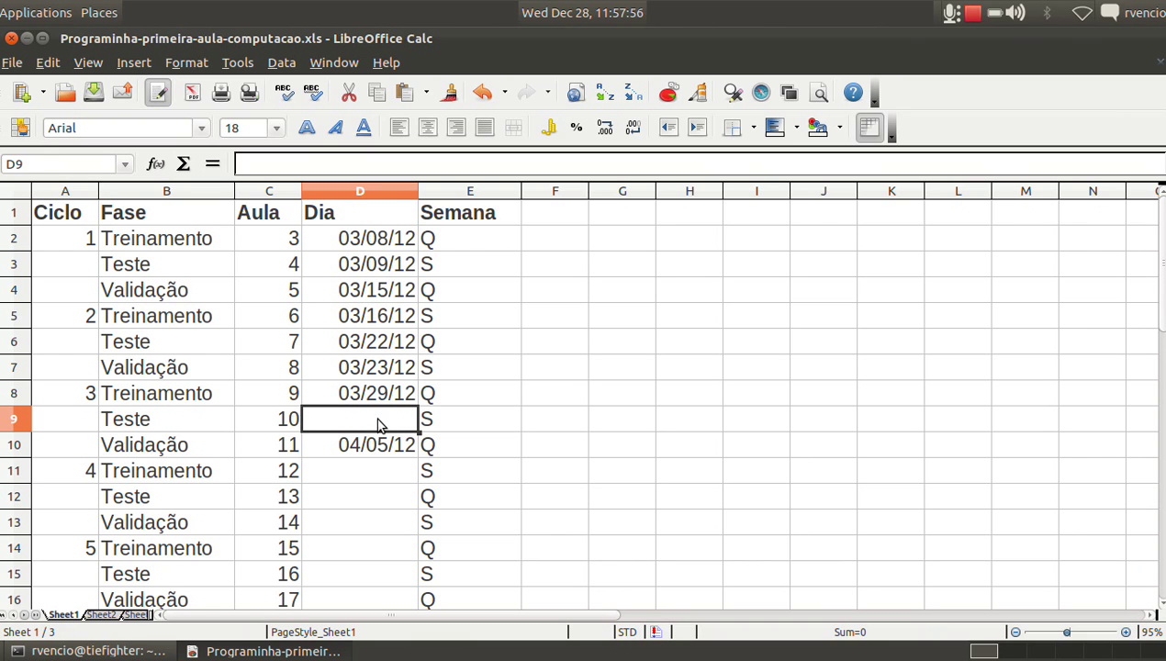
left_click(458, 420)
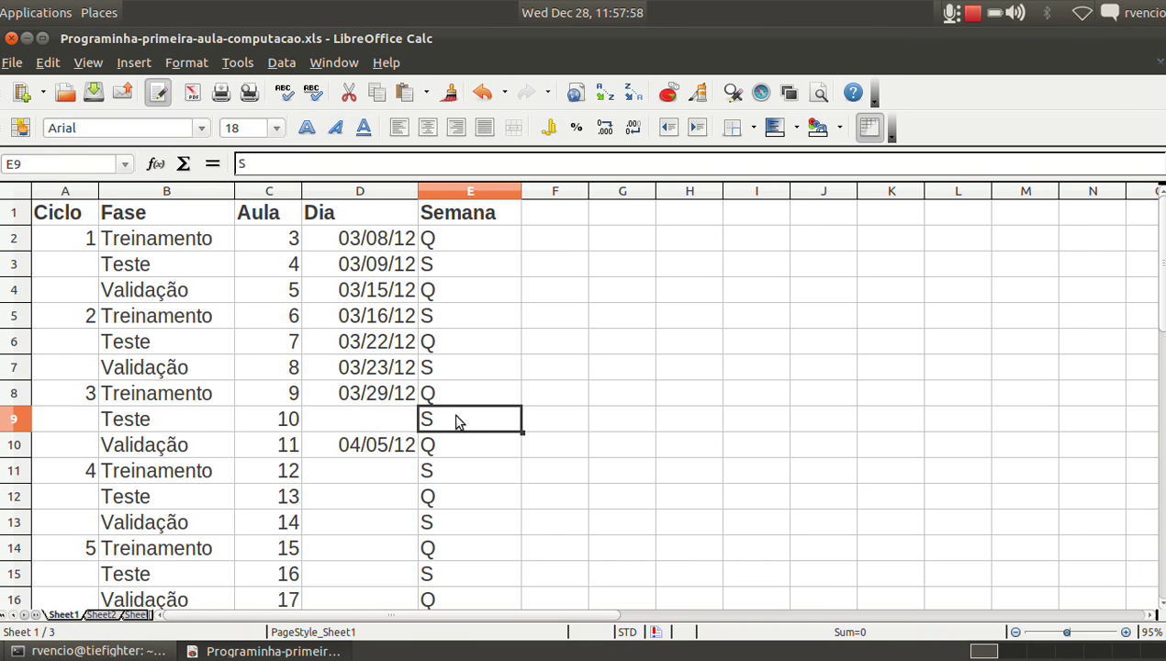
left_click(434, 368)
left_click(404, 423)
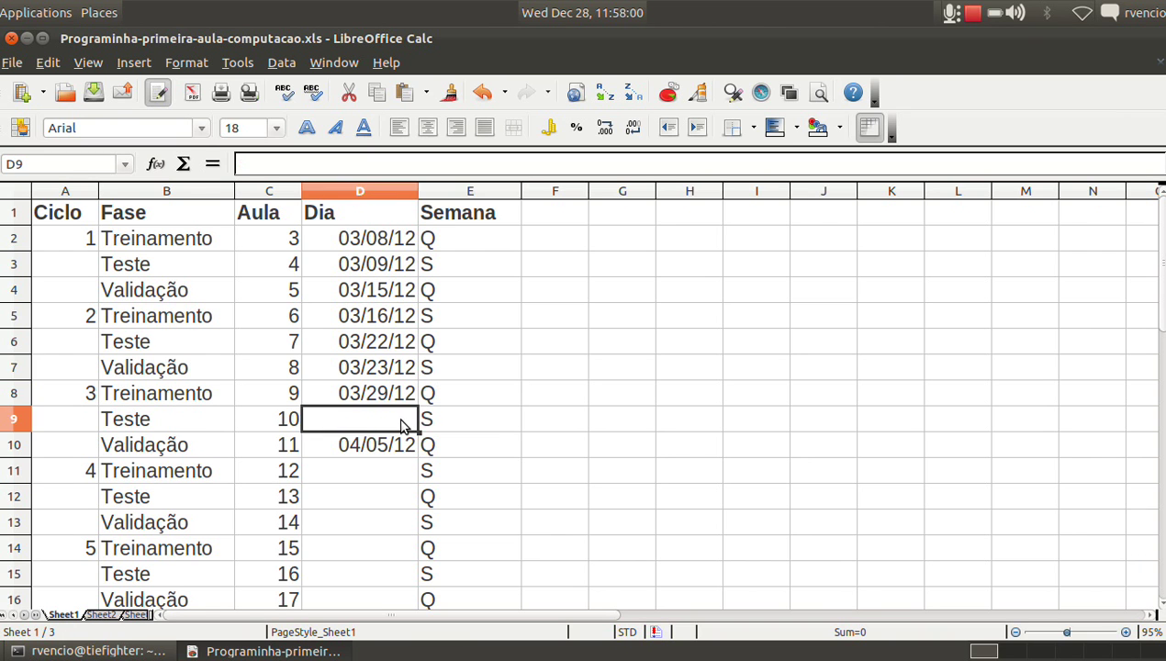
type("=")
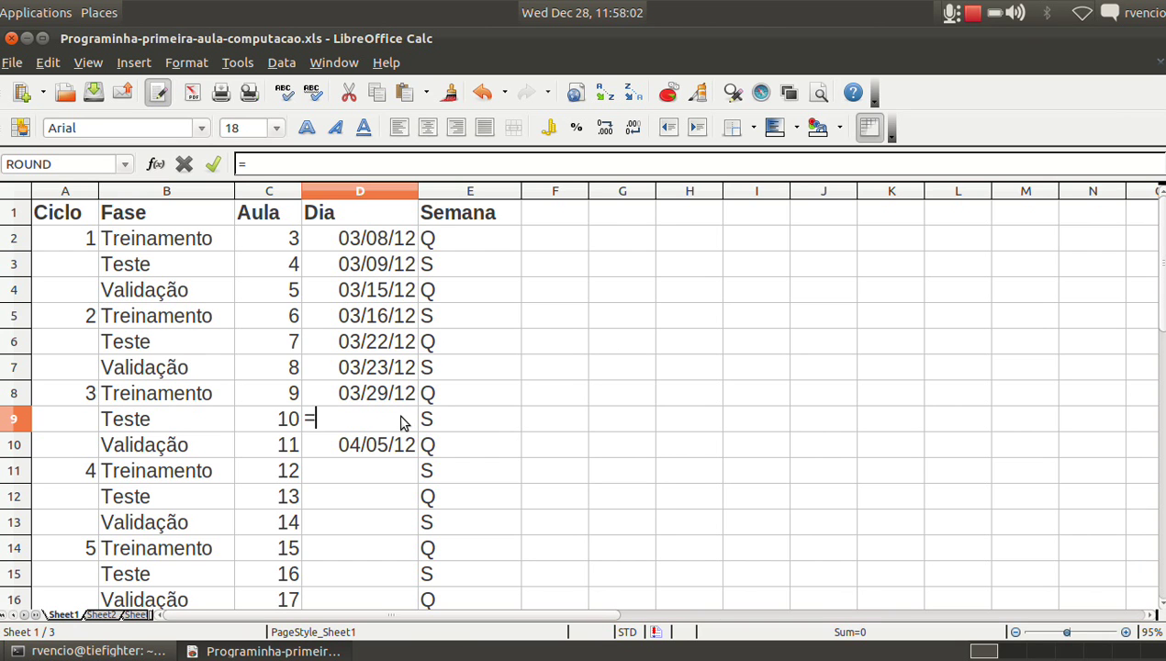
left_click(384, 371)
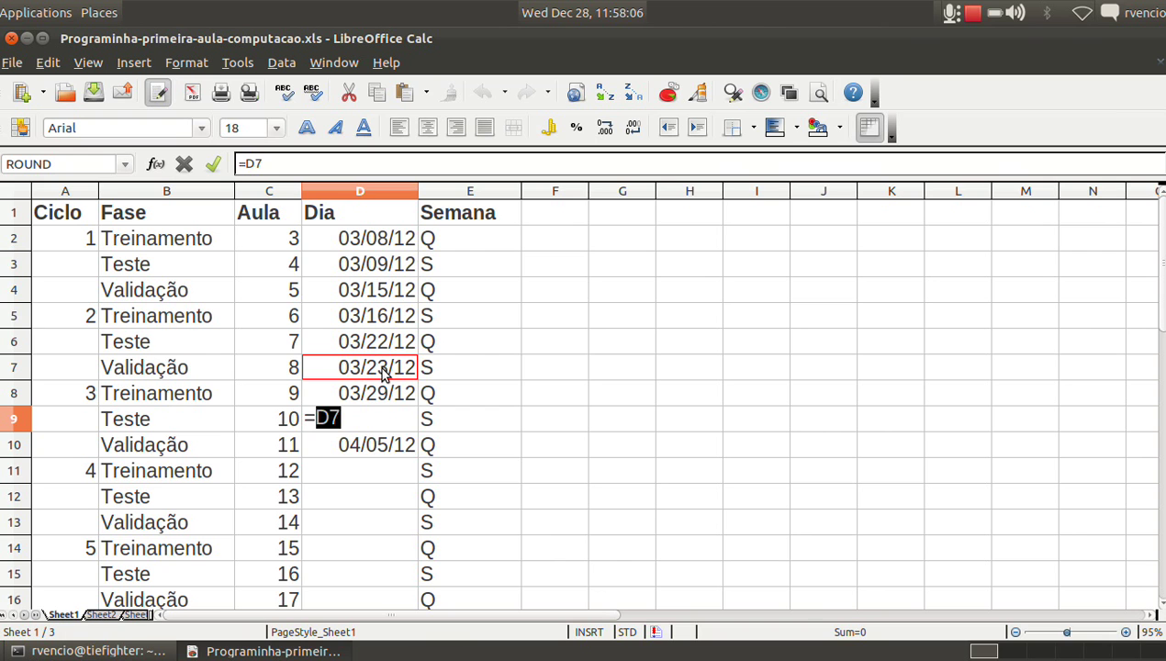
type("+7")
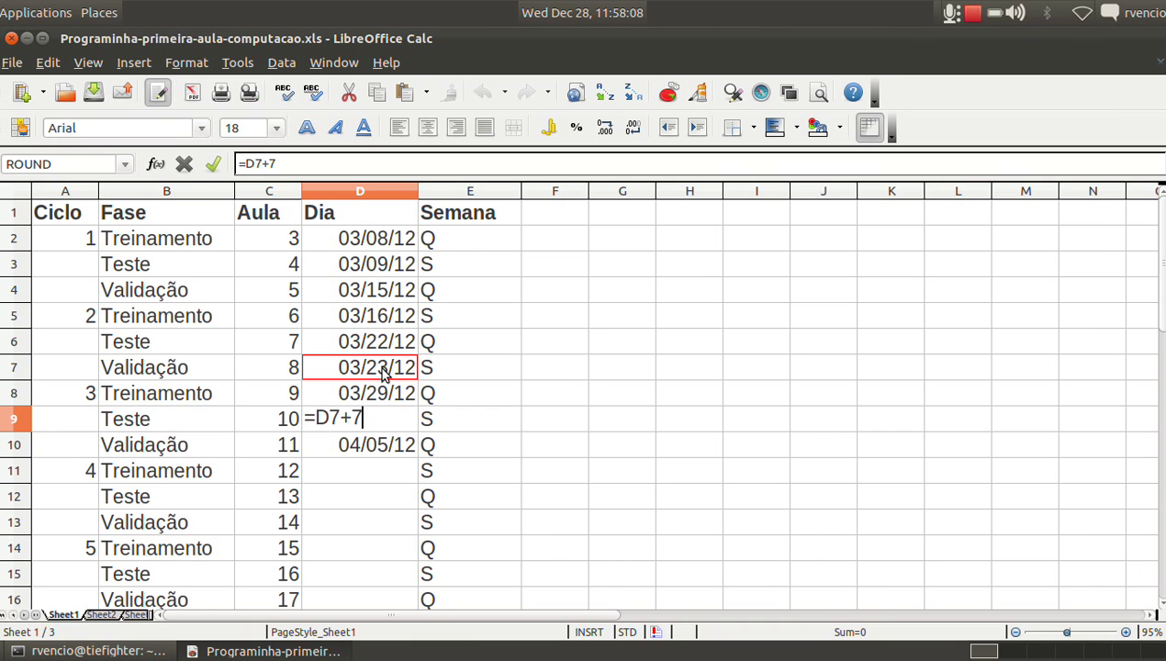
key("Return")
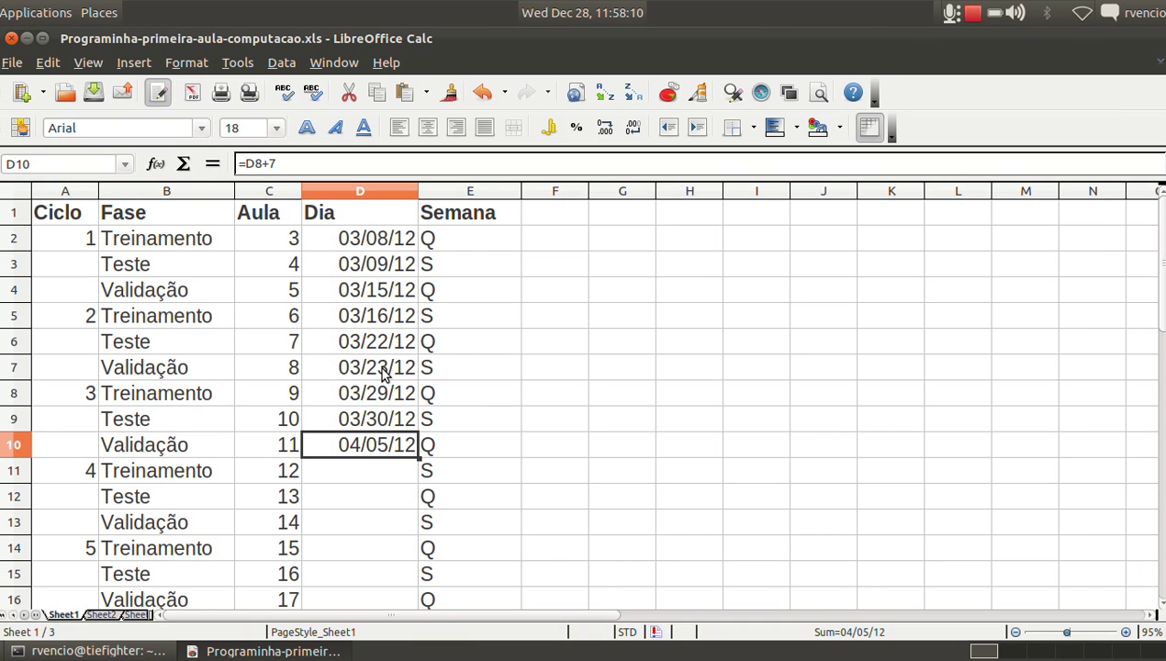
key("Up")
key("Down")
key("Up")
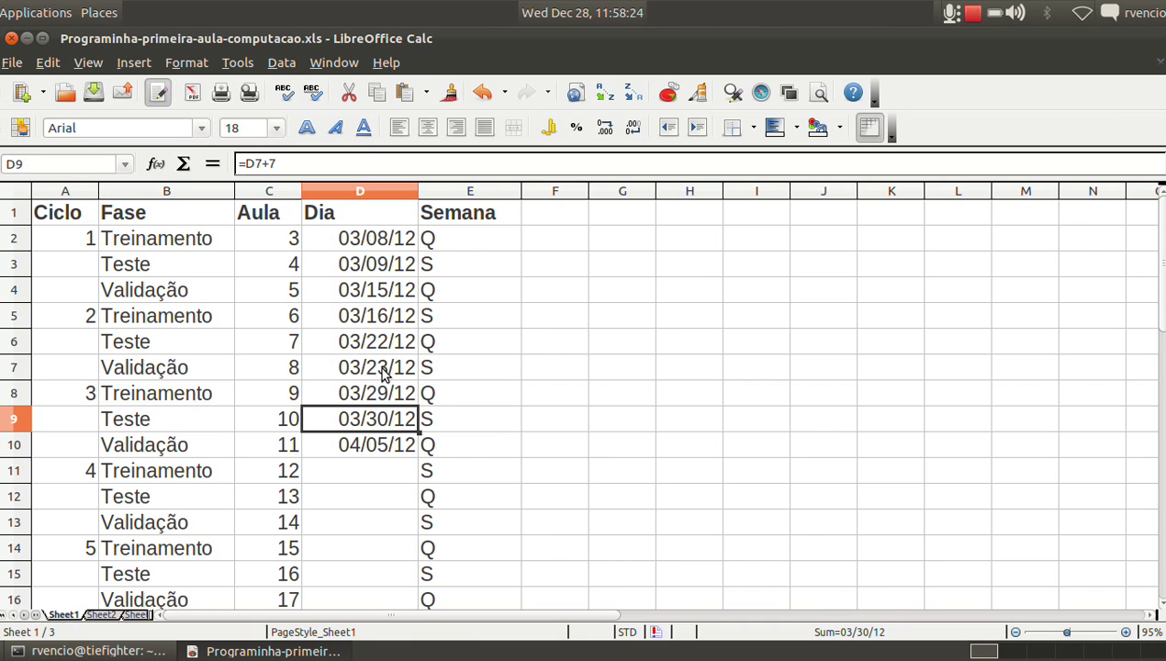
key("Up")
key("Up")
key("Up")
key("Up")
key("Up")
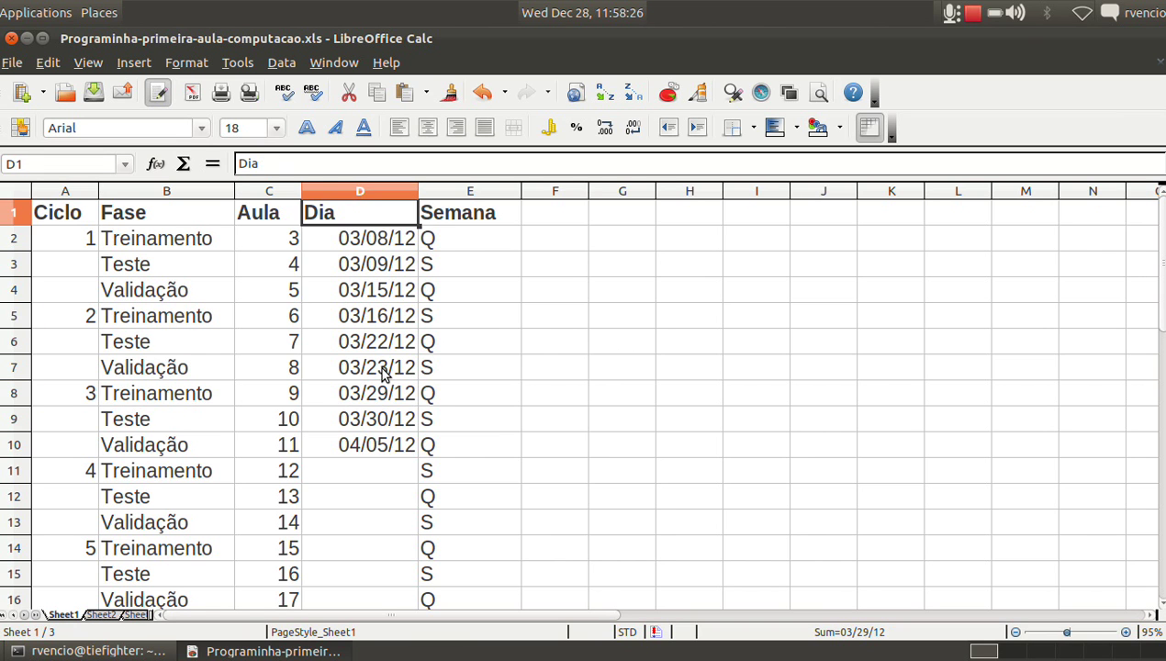
key("Down")
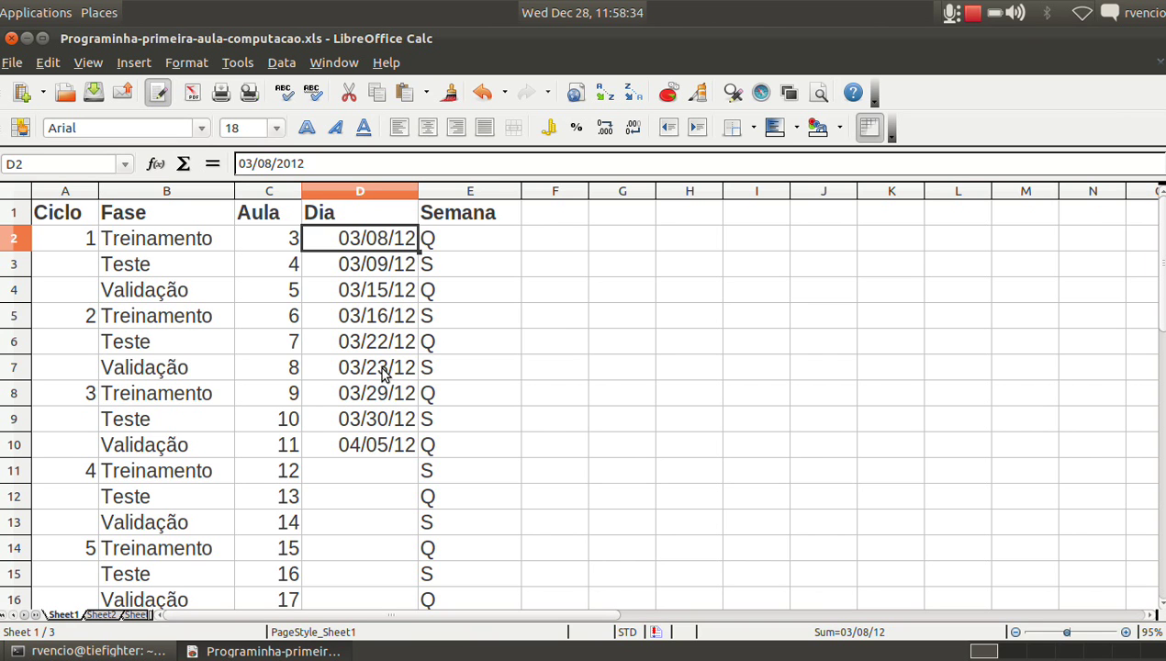
key("Down")
key("Down")
key("Down")
key("Down")
key("Down")
key("Down")
key("Down")
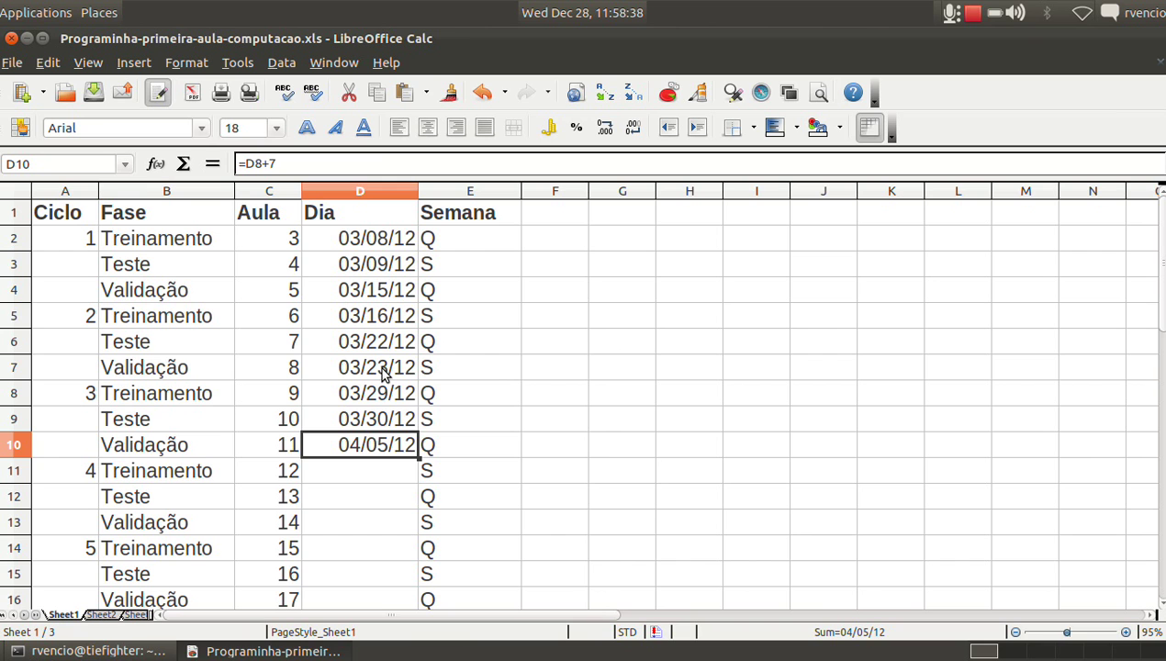
key("Up")
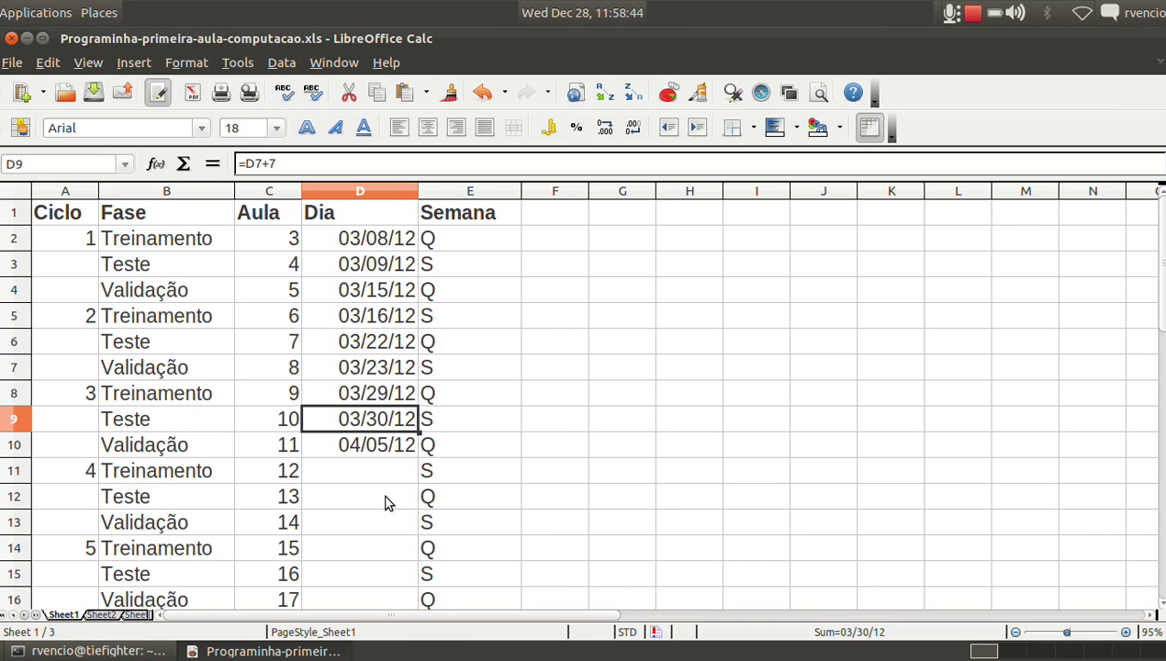
Select D8:D9 and copy their +7 formulas.
key("Down")
key("Down")
key("Right")
key("Down")
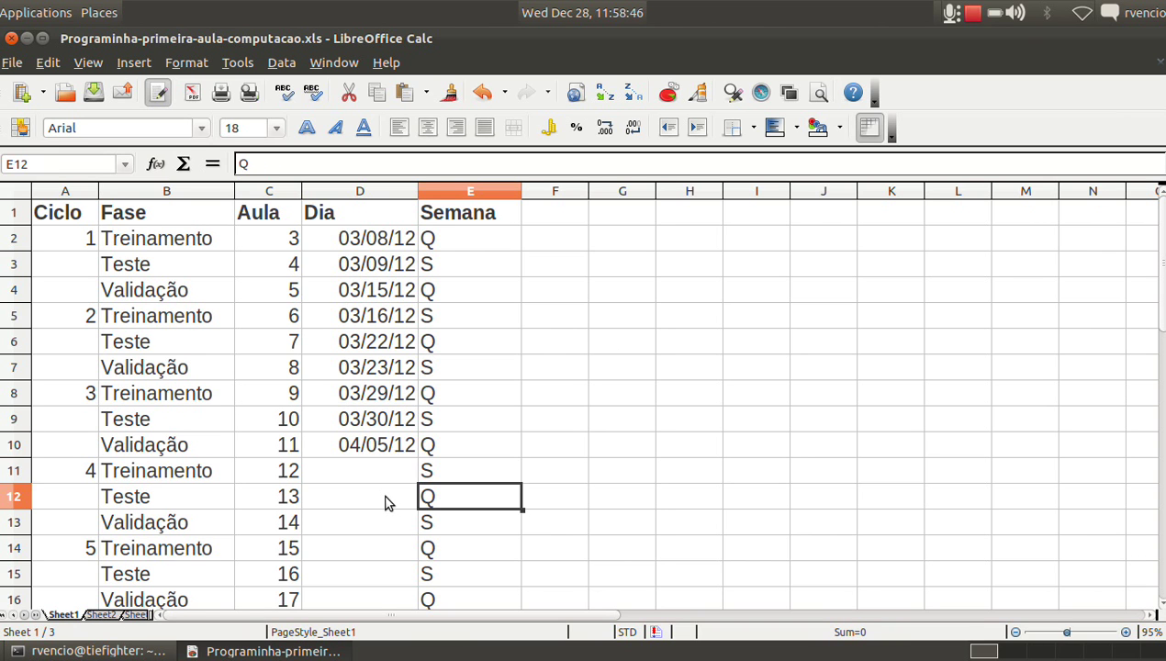
key("Up")
key("Up")
key("Up")
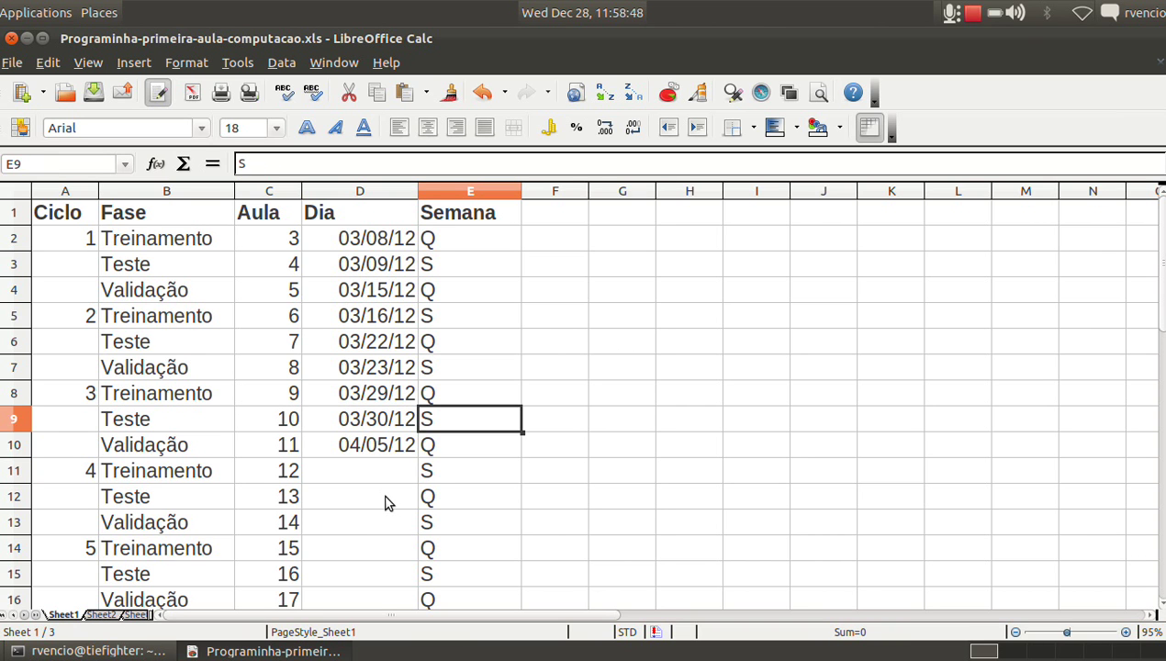
key("Left")
key("Up")
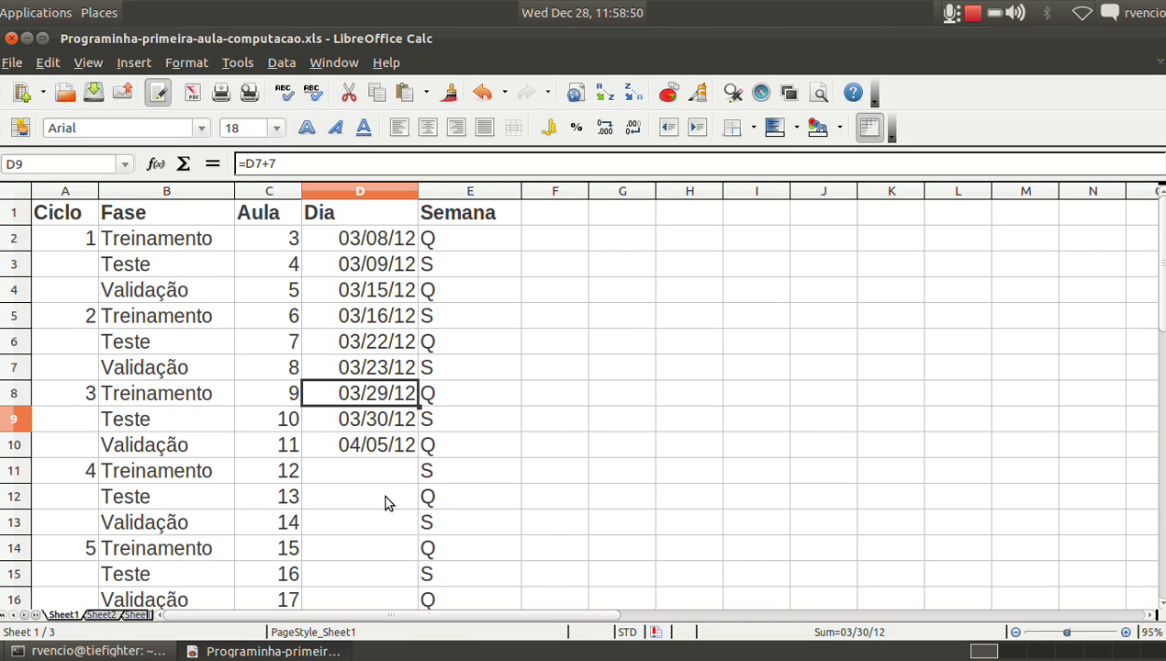
key("shift+Down")
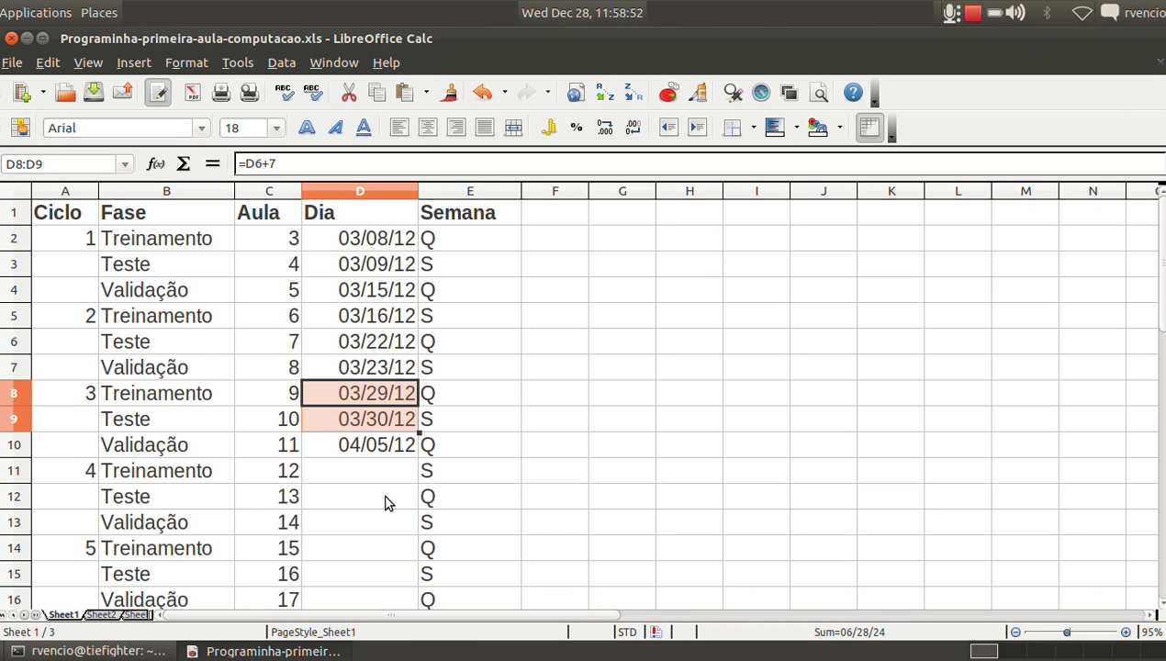
key("ctrl+c")
Paste the copied formulas into D10, D12 and D14.
key("Down")
key("Down")
key("ctrl+v")
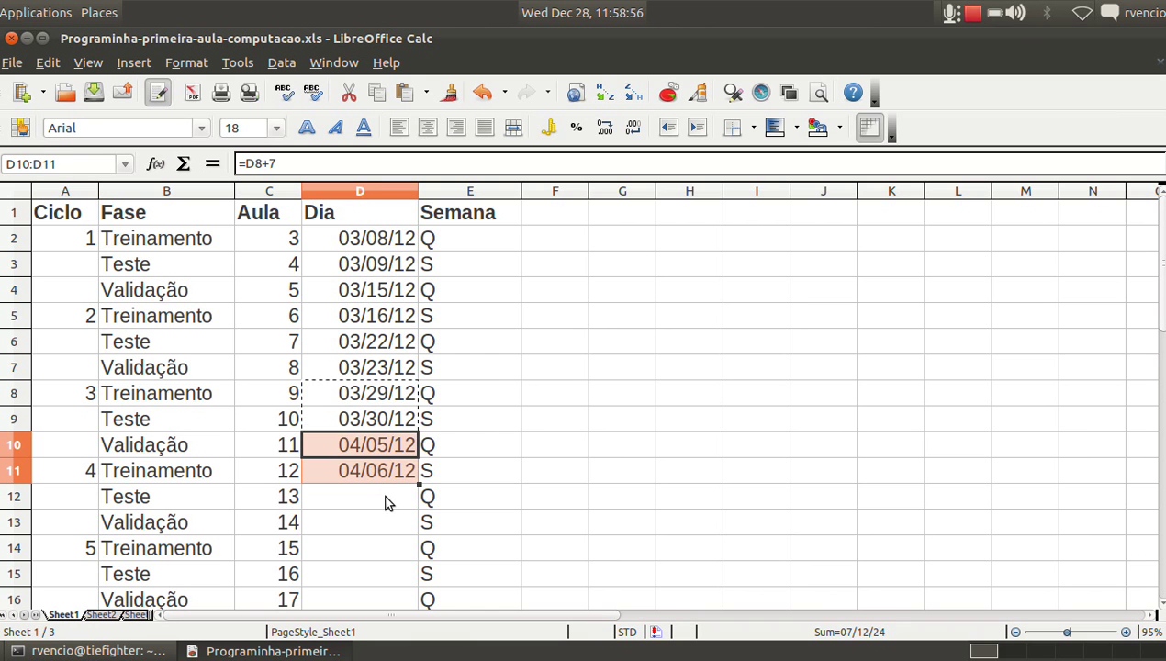
key("Down")
key("Down")
key("ctrl+v")
key("Down")
key("Down")
key("ctrl+v")
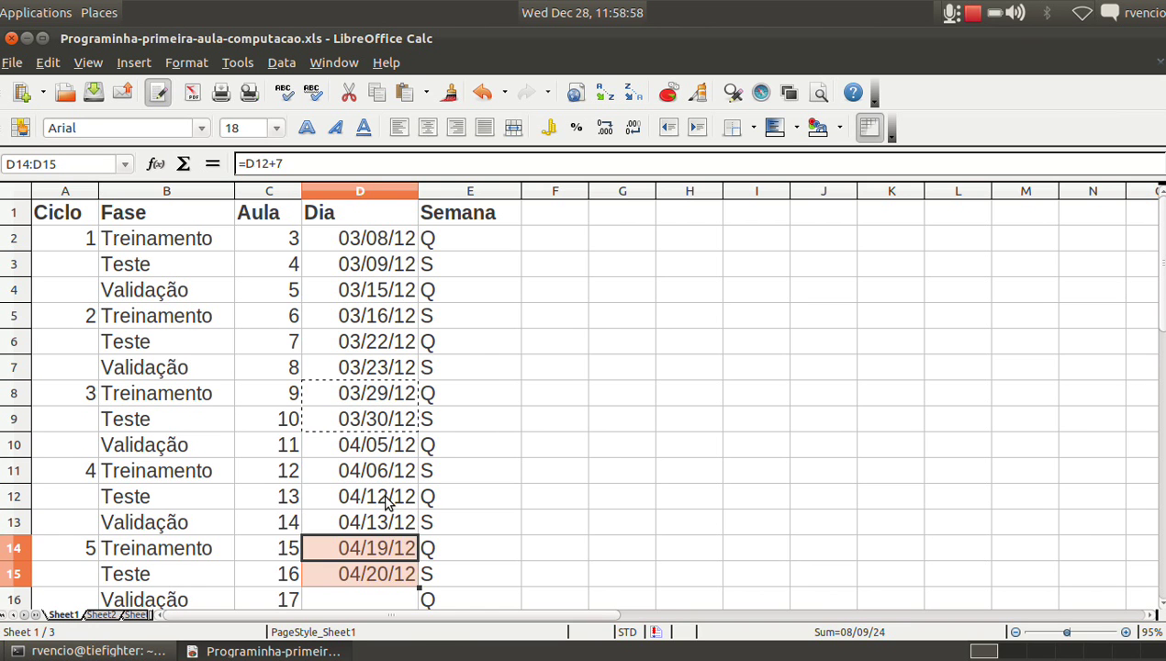
key("Down")
key("Down")
key("Down")
key("Down")
key("Down")
key("Down")
Select D16:D29 down to the PROVA row and paste the formulas there.
key("Up")
key("Up")
key("Up")
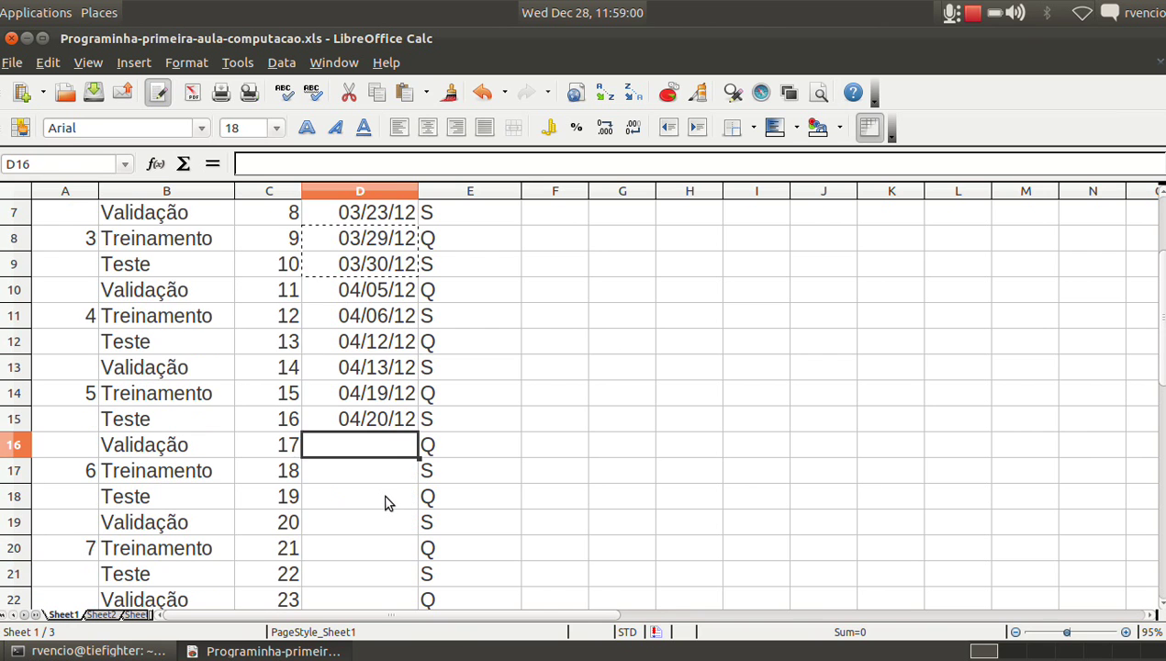
key("Right")
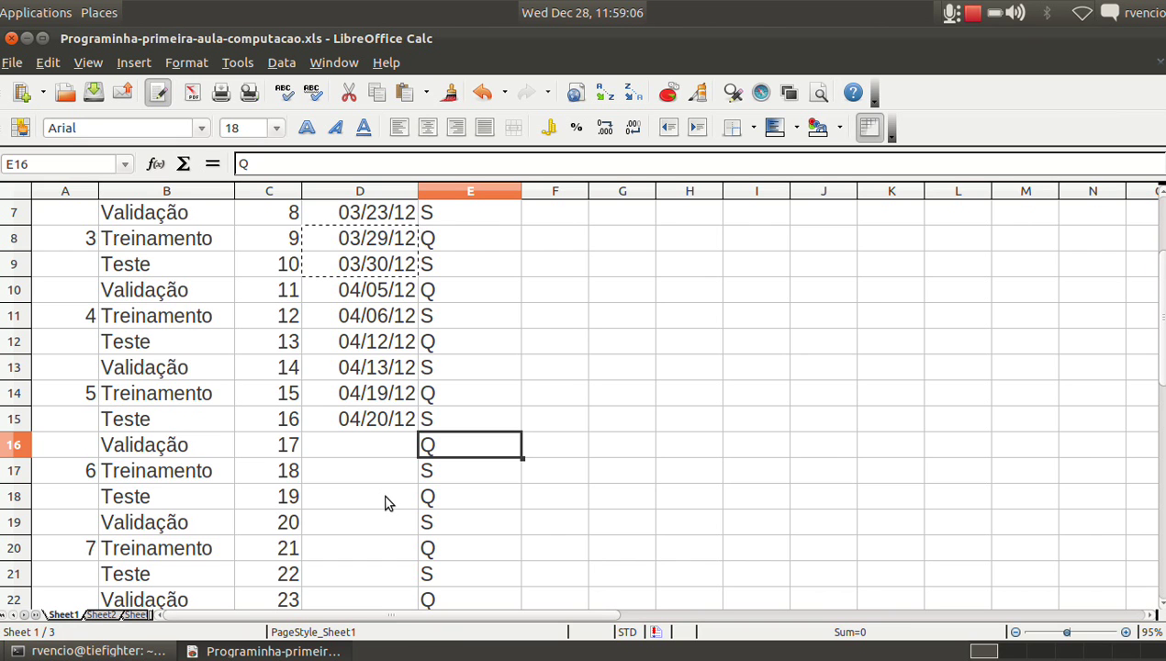
key("ctrl+Down")
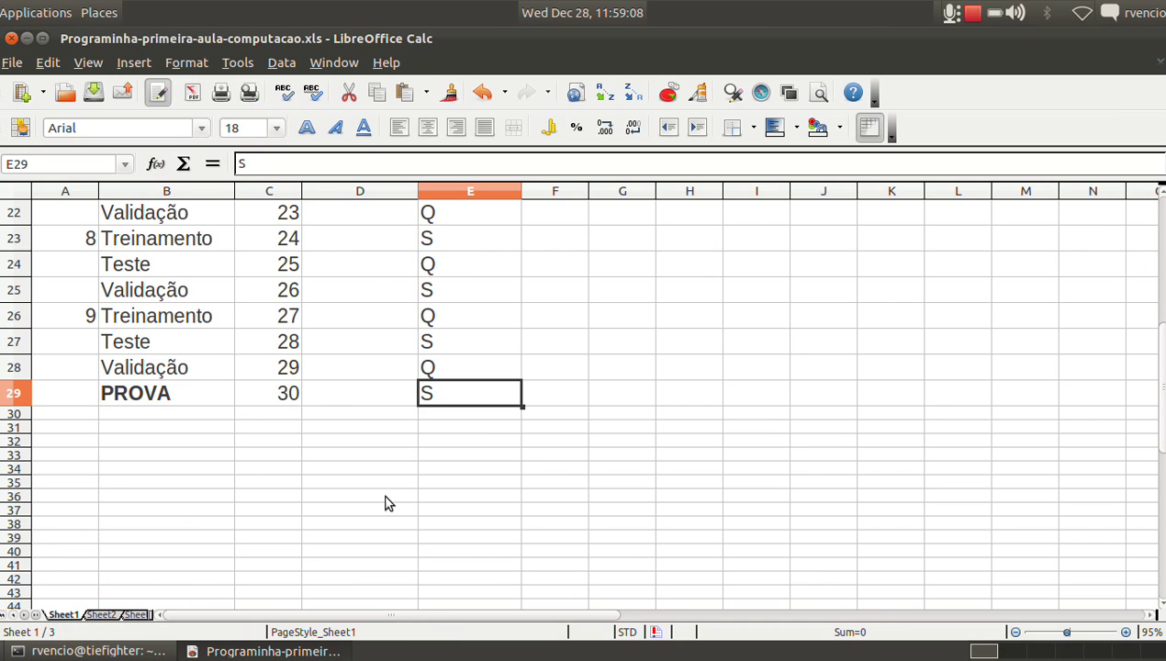
key("Left")
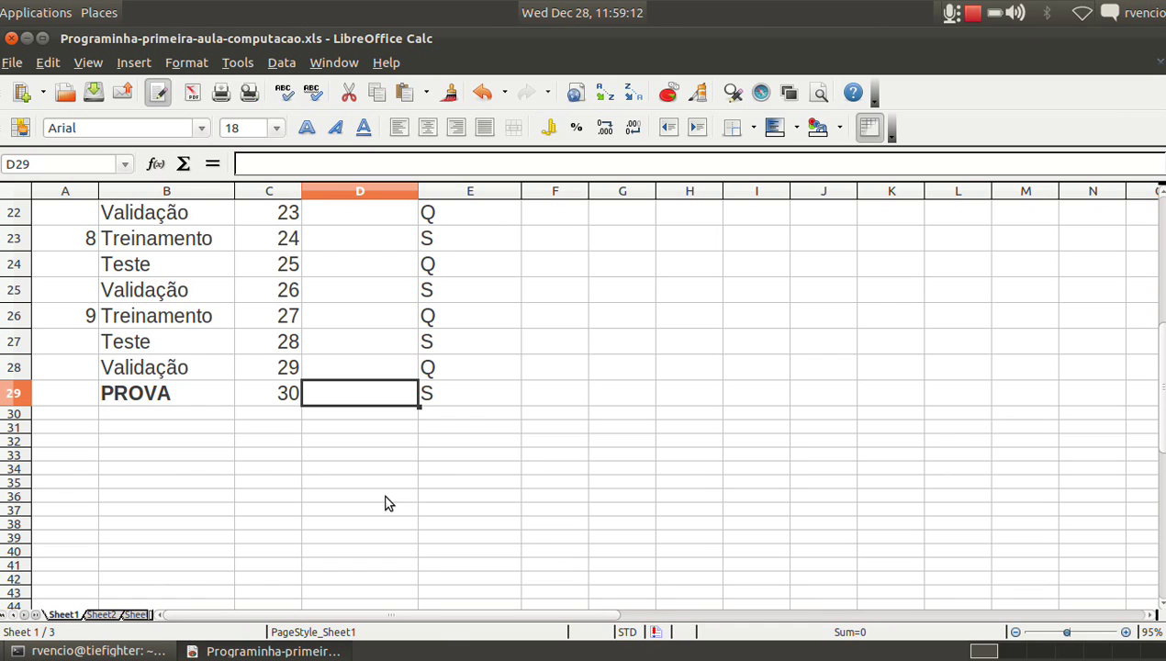
key("shift+Up")
key("shift+Up")
key("shift+Up")
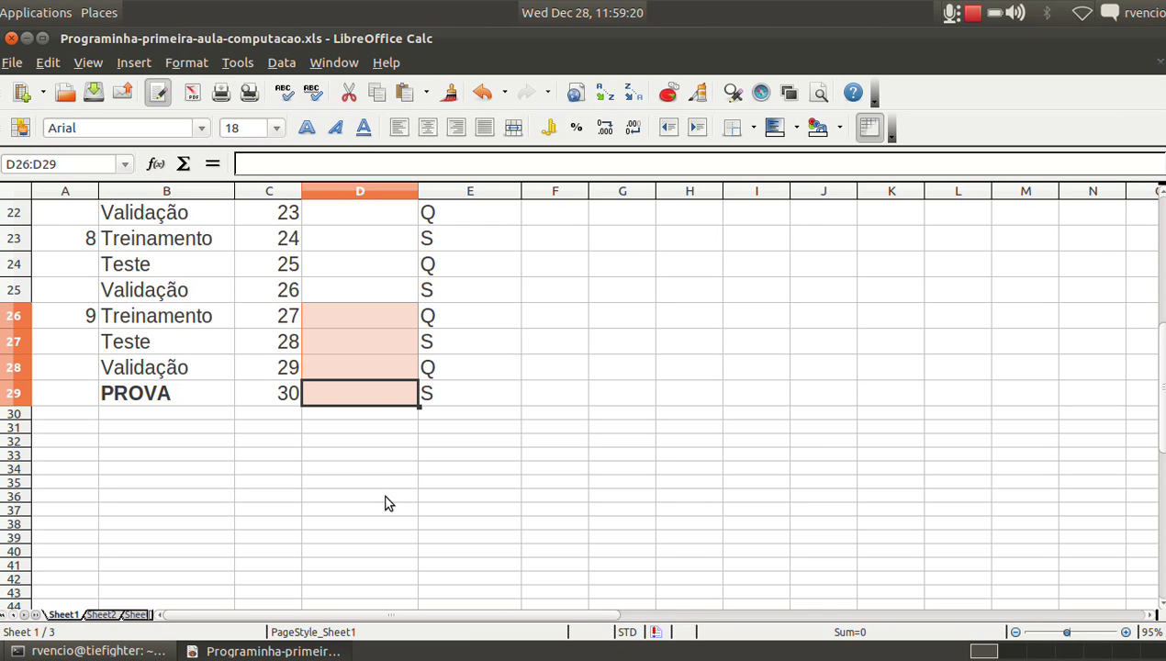
key("ctrl+shift+Up")
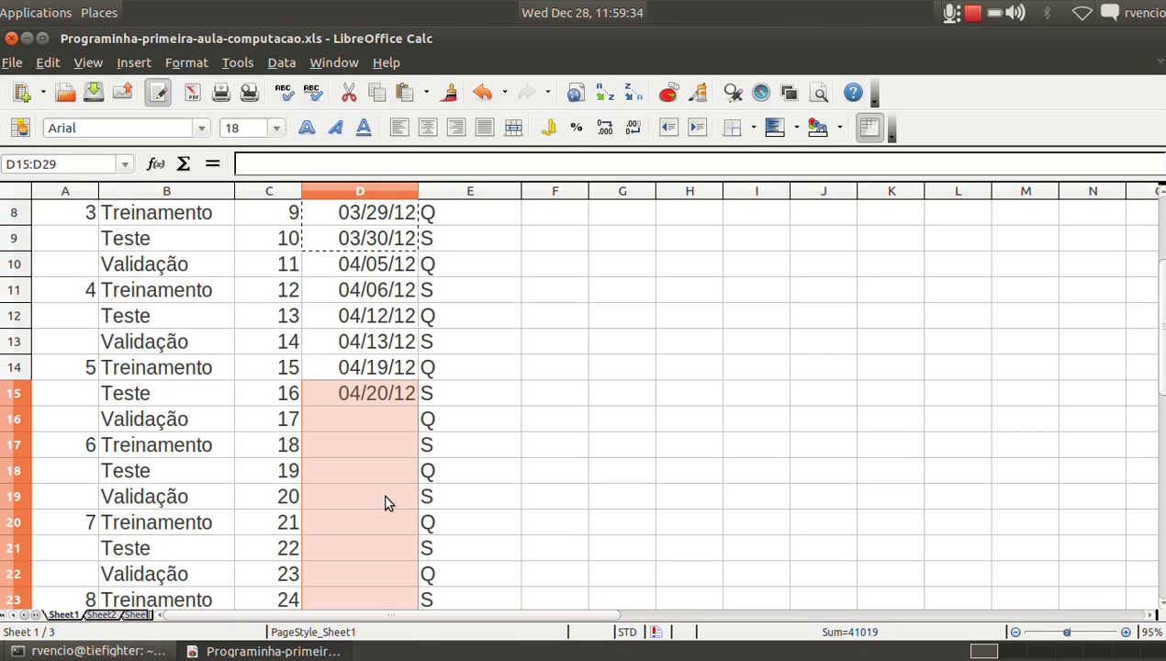
key("shift+Down")
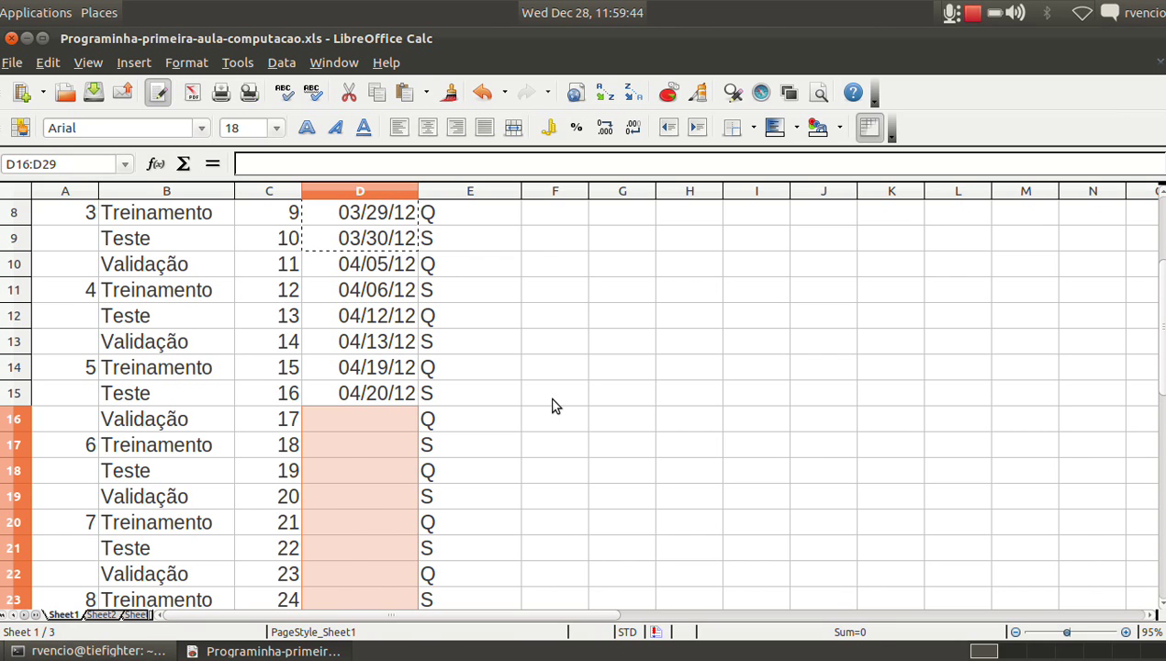
key("ctrl+v")
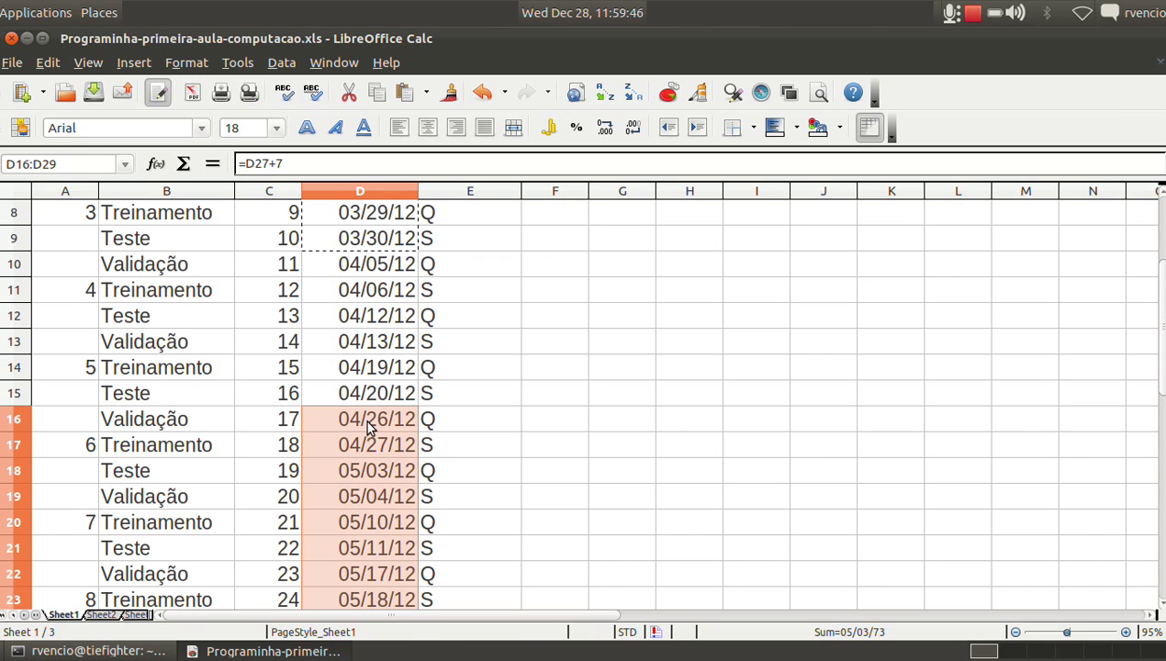
left_click(364, 419)
key("Page_Down")
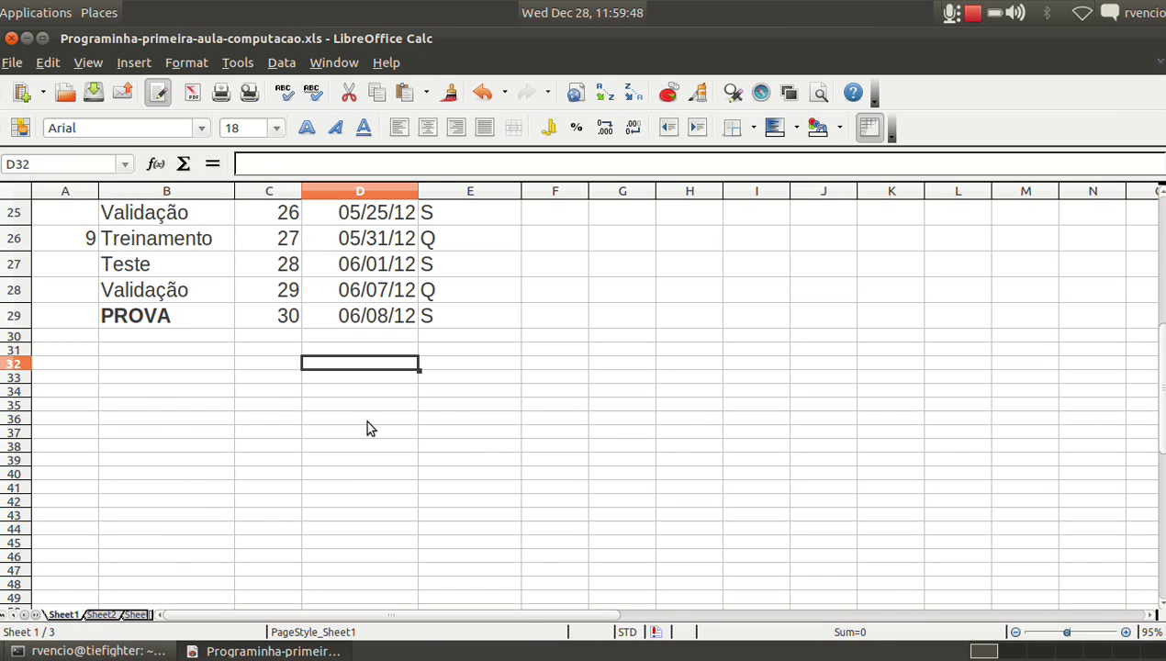
Review the pasted formulas near D29 and return to the top of the Dia column.
key("Up")
key("Up")
key("Up")
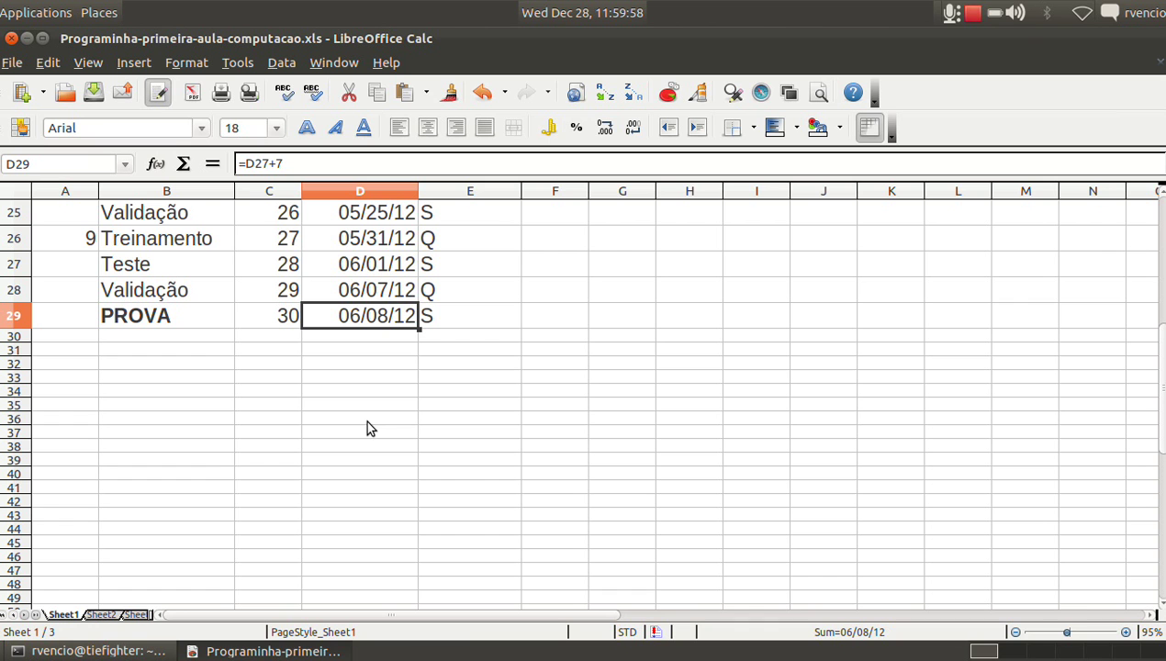
key("Up")
key("Up")
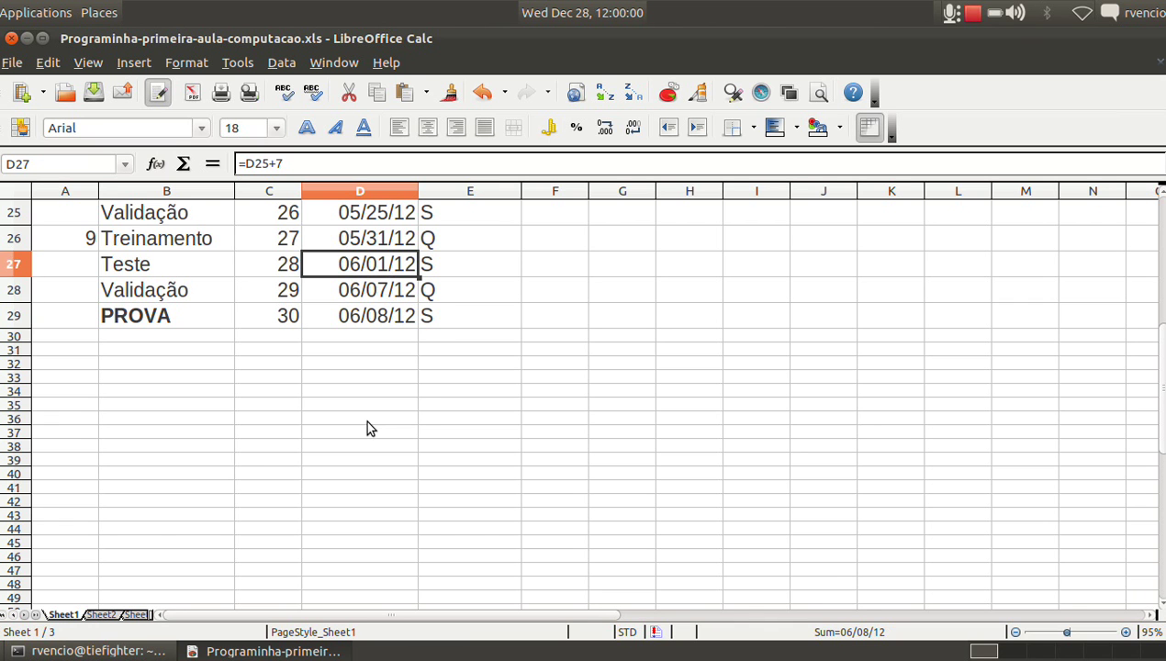
key("Page_Up")
key("Page_Up")
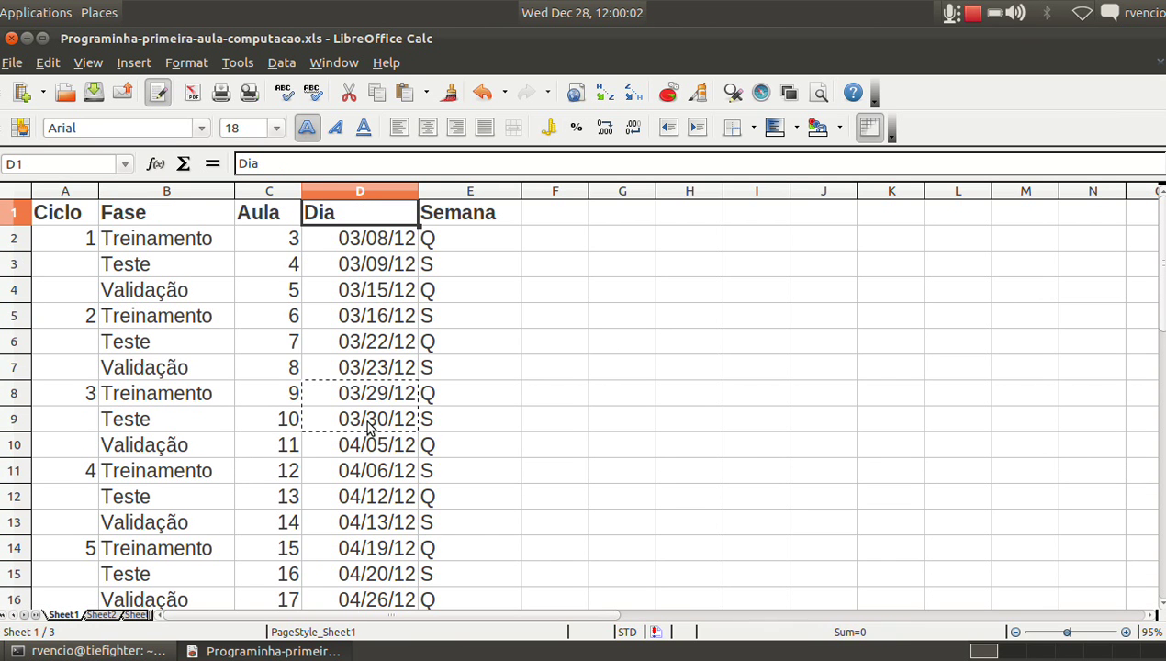
key("Down")
Clear the copy marquee and select the dates D2:D29.
key("Escape")
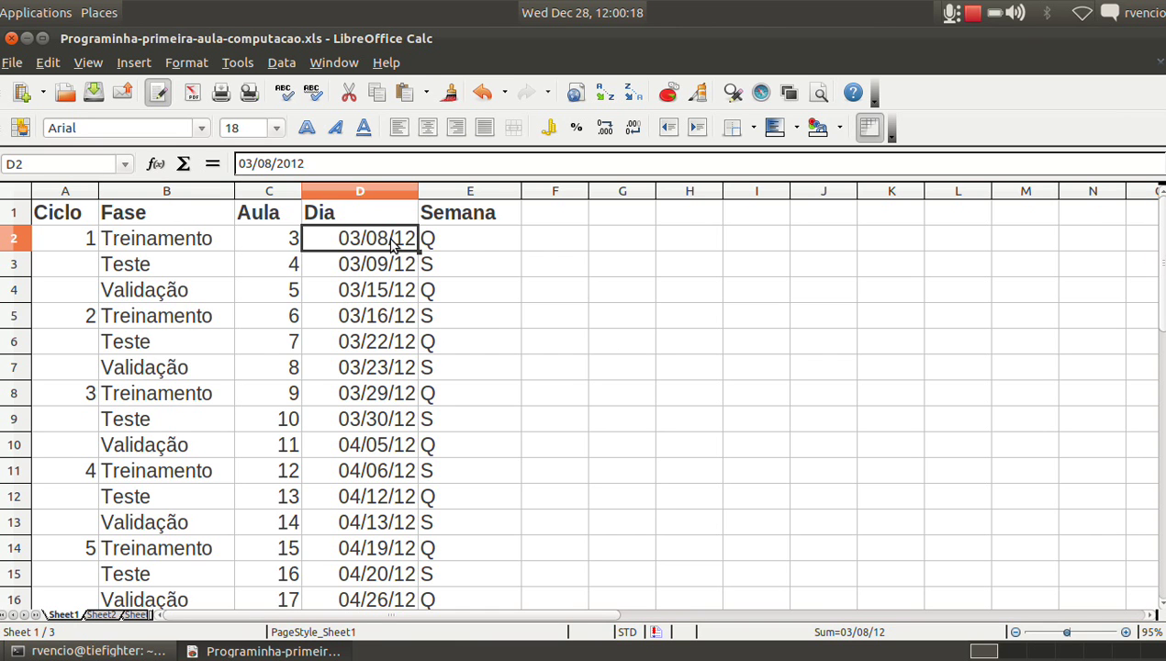
key("shift+Down")
key("shift+Down")
key("shift+Down")
key("shift+Down")
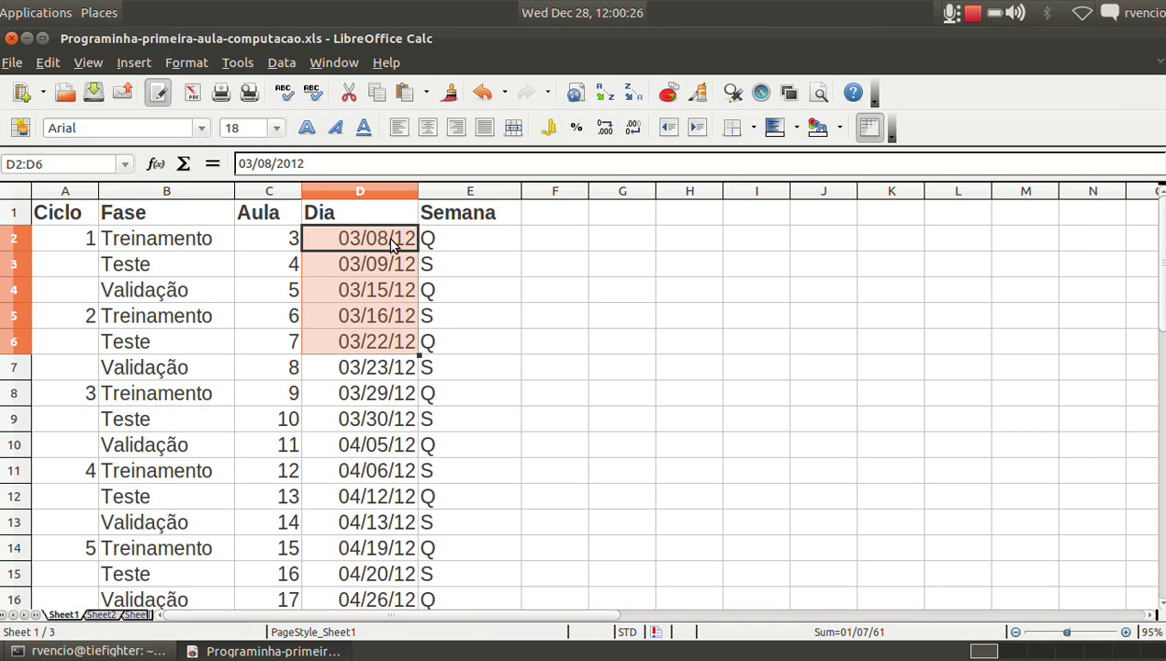
key("ctrl+shift+Down")
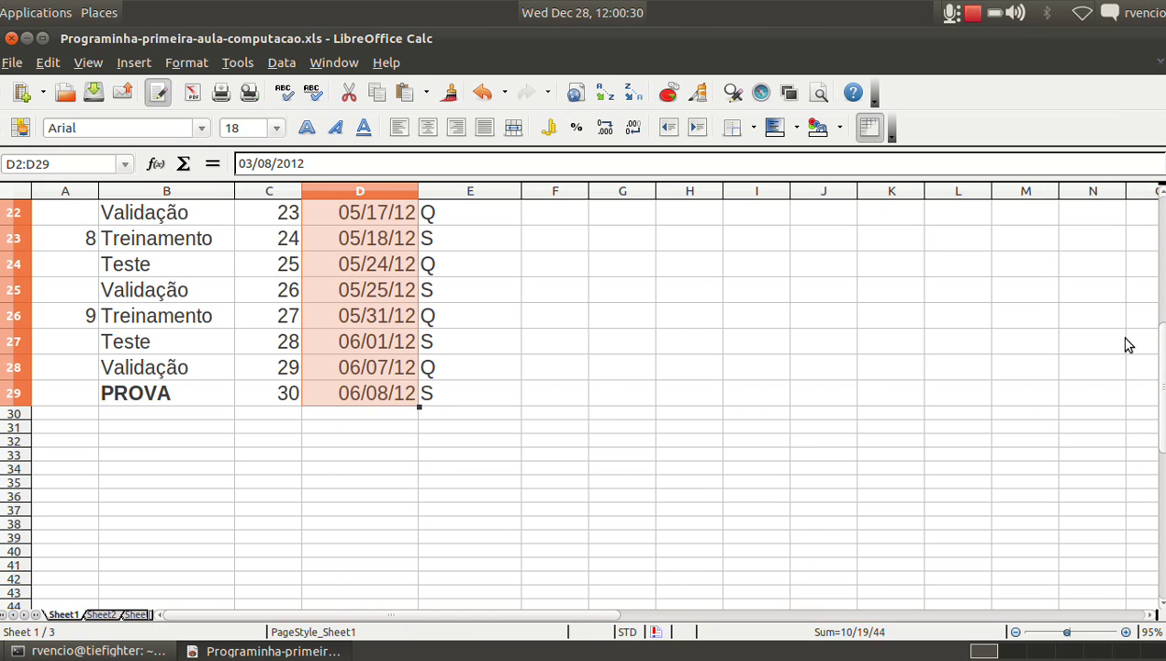
left_click_drag(1161, 367, 1161, 237)
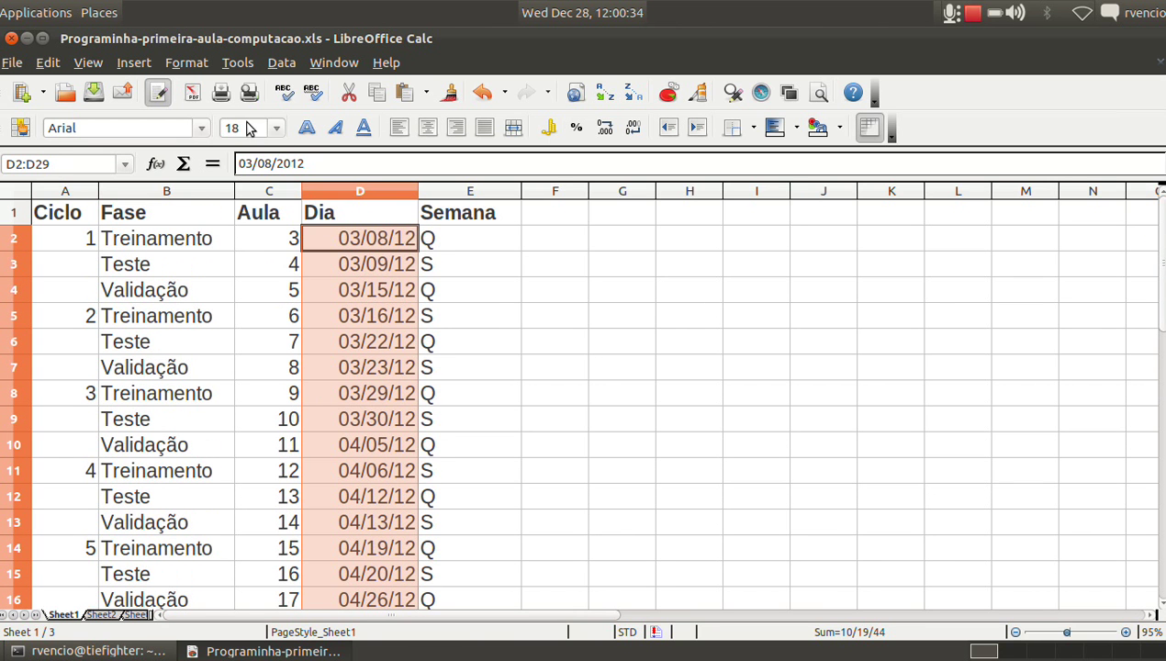
left_click(185, 70)
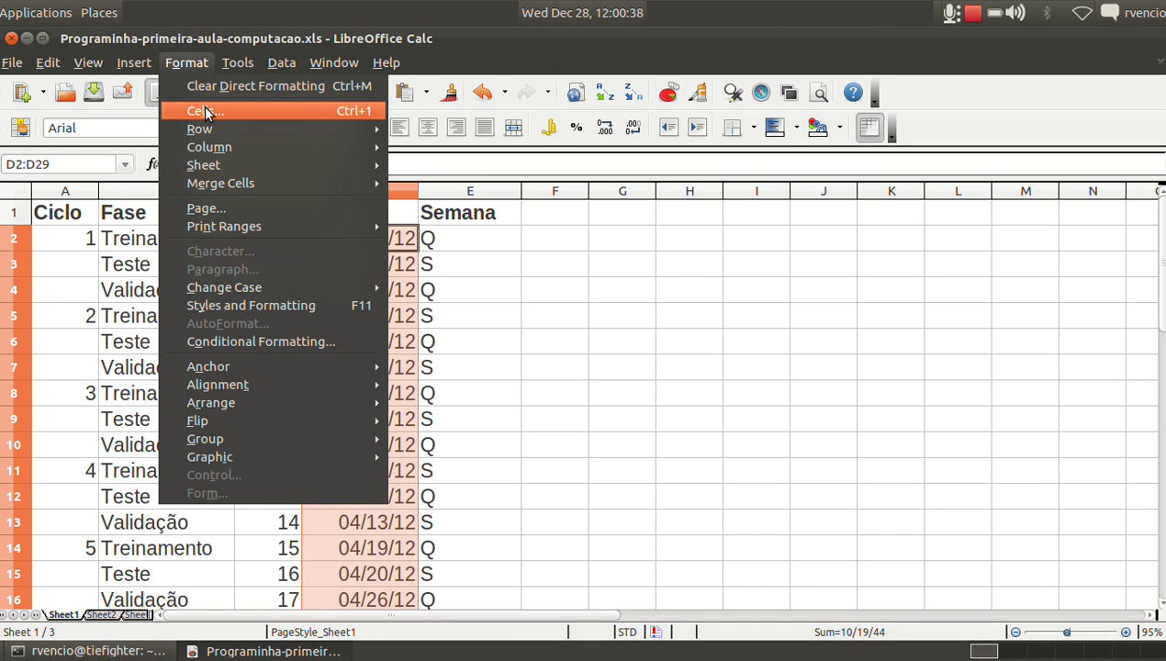
In Format Cells, choose the Date category with MM/DD/YY format for D2:D29.
left_click(246, 111)
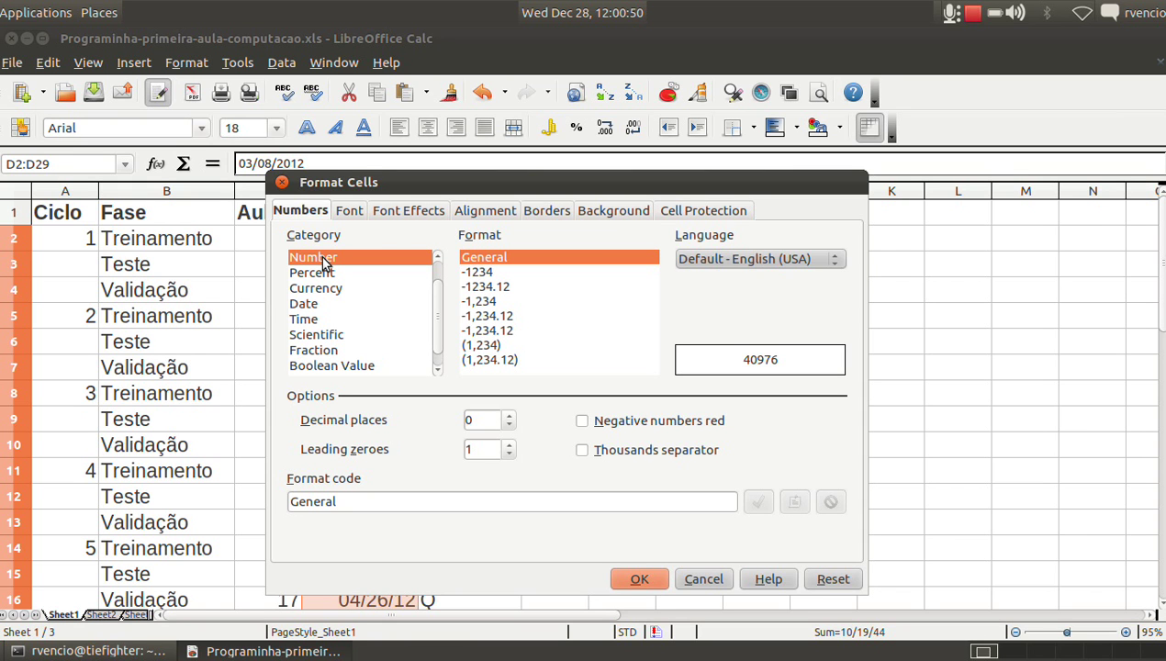
left_click(306, 304)
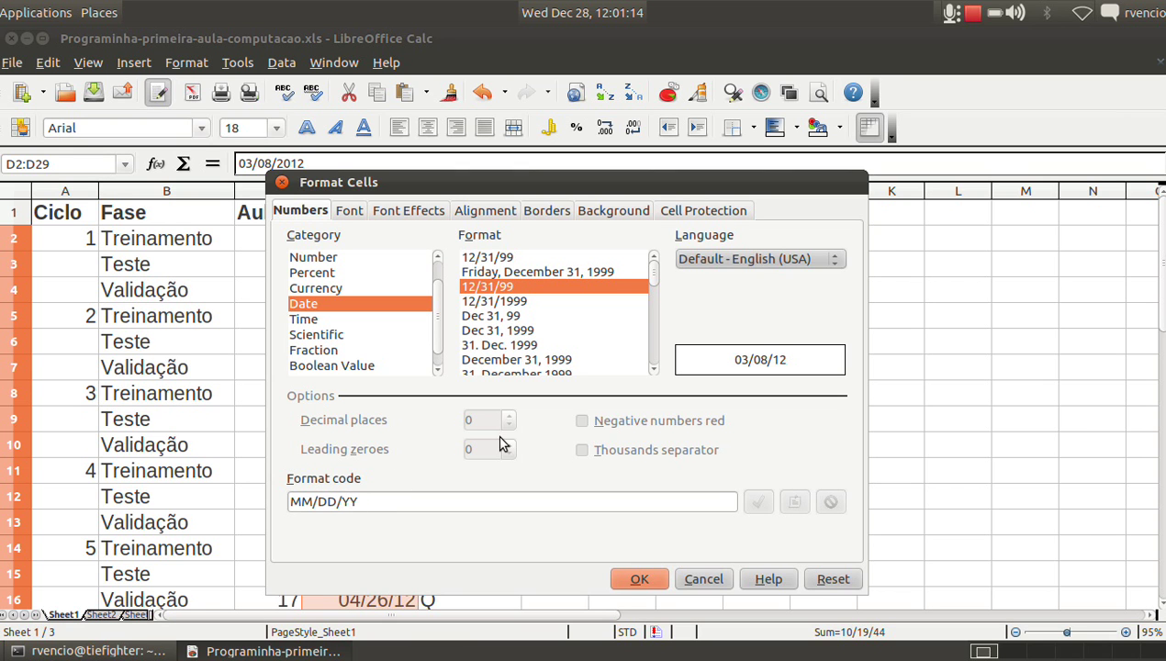
Replace the Dia column's date format code MM/DD/YY with DD/MM/YYYY, previewing 08/03/2012.
left_click(653, 370)
left_click(654, 369)
left_click(653, 370)
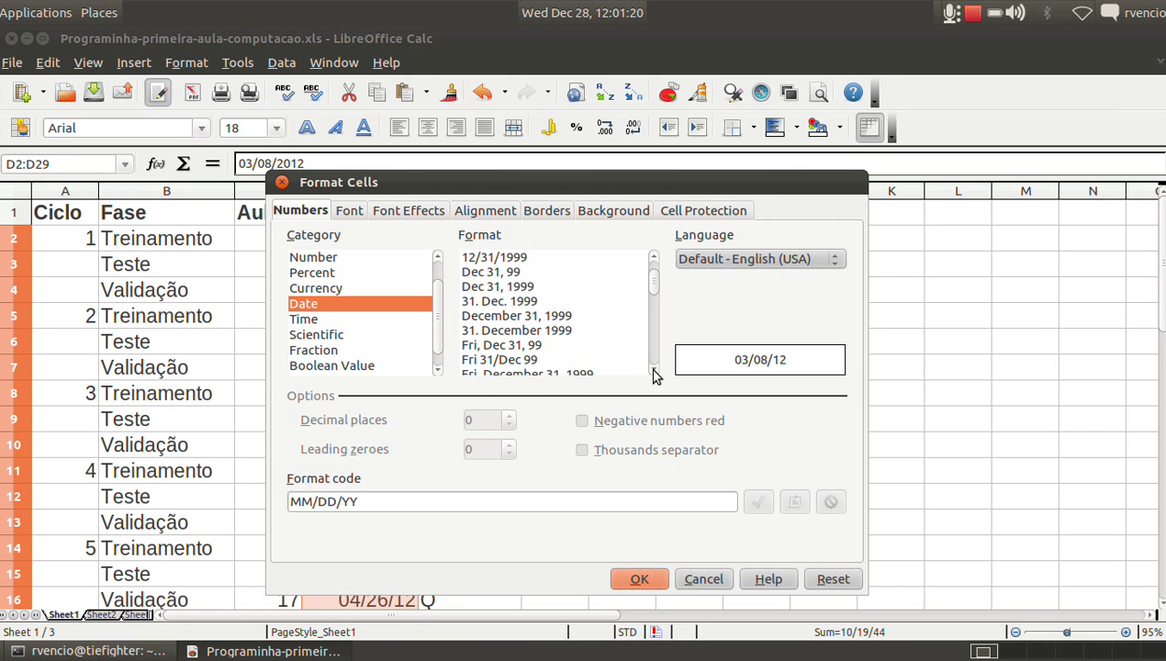
left_click(654, 370)
left_click(653, 370)
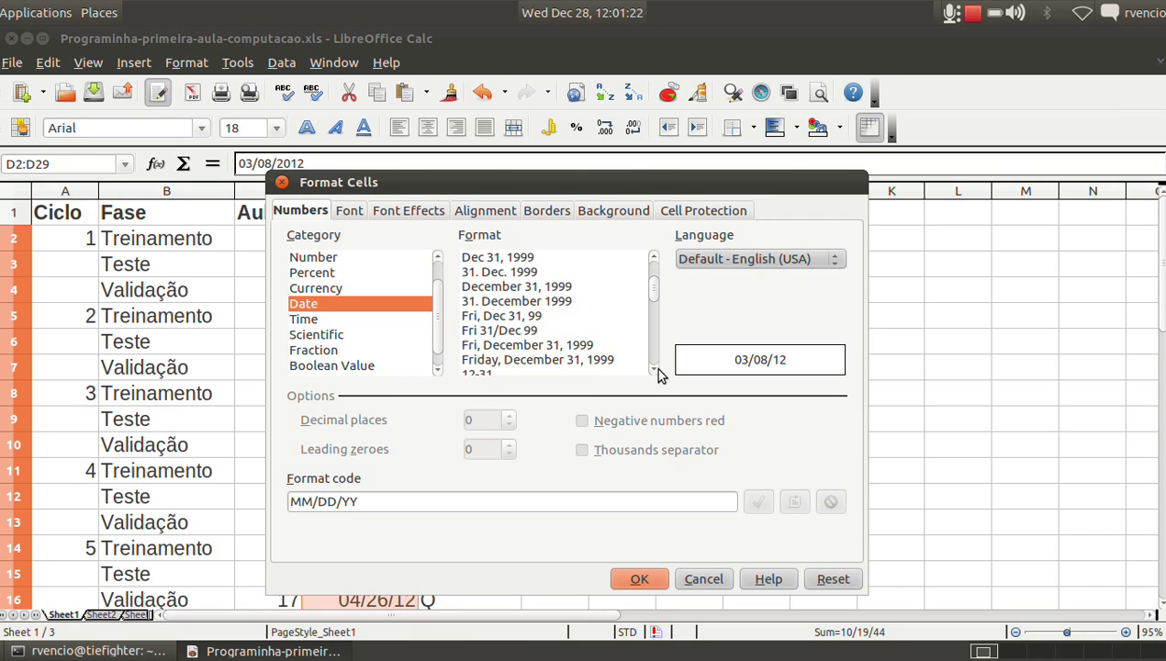
left_click(653, 370)
left_click(653, 370)
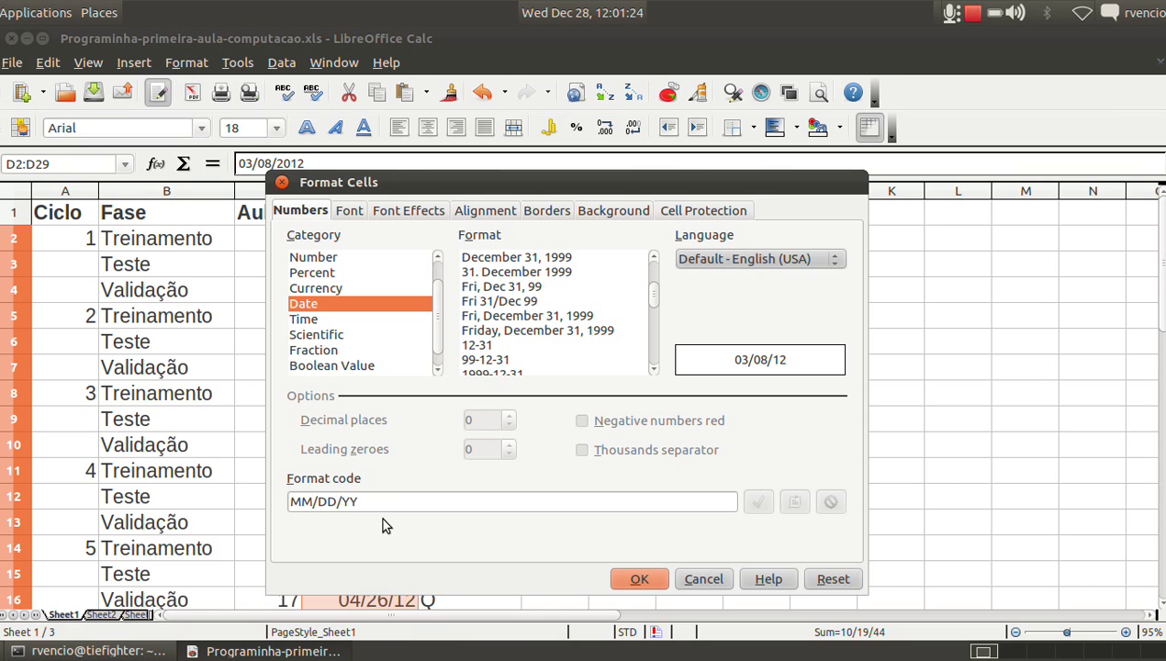
left_click_drag(366, 500, 288, 502)
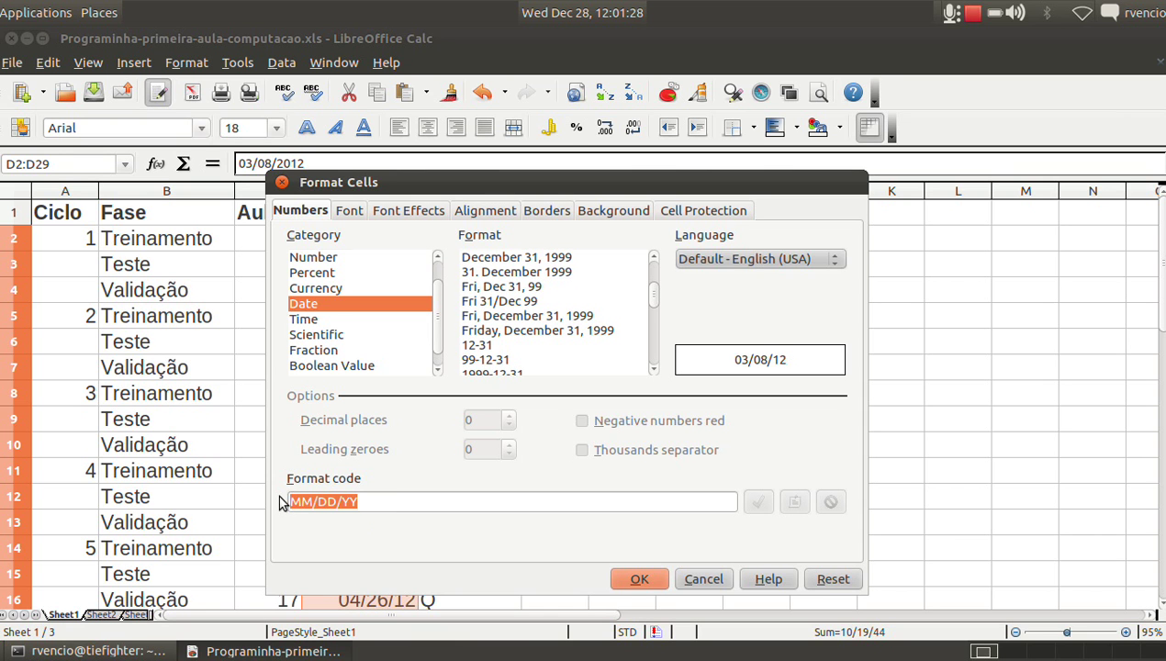
type("DD/")
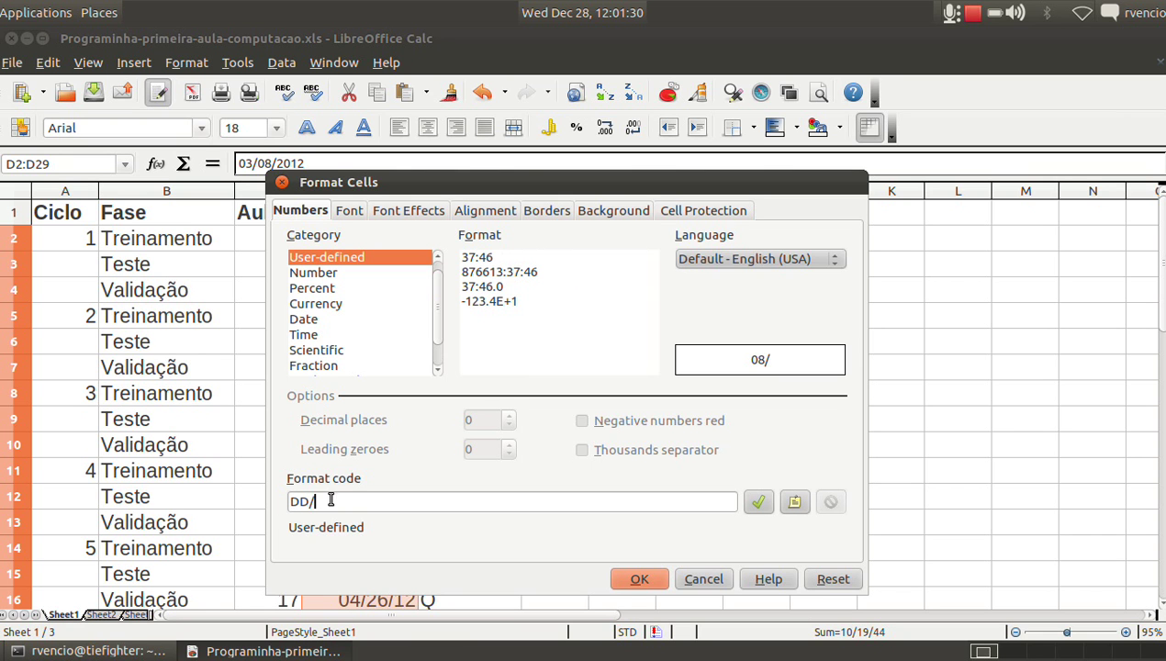
type("MM")
type("/")
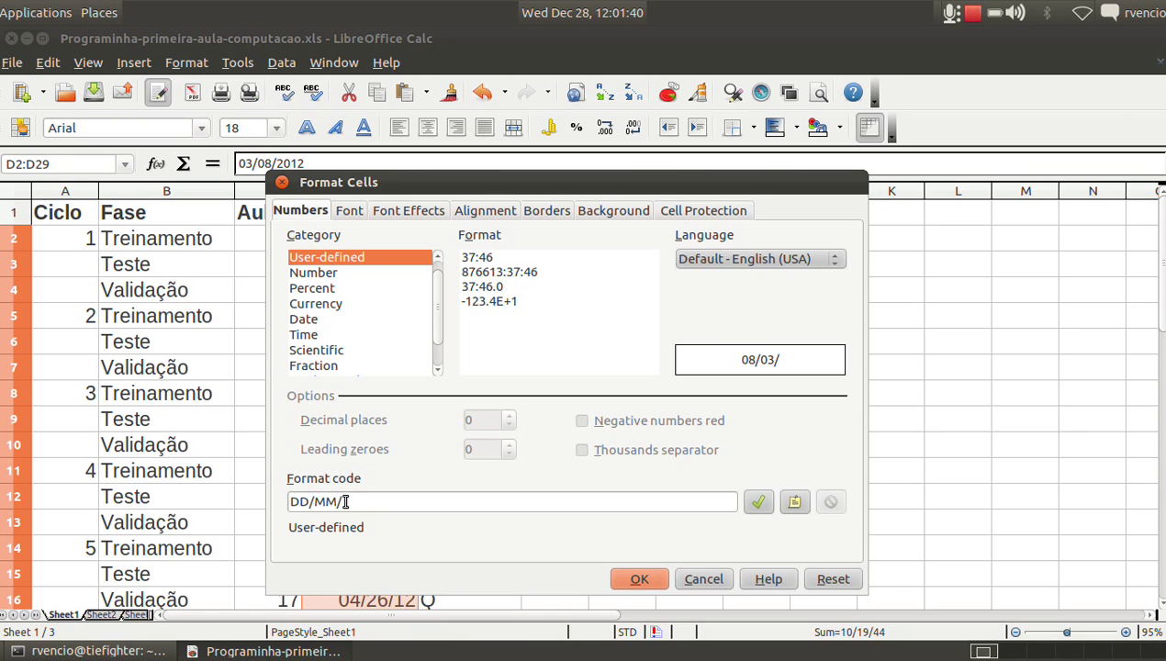
type("YYYY")
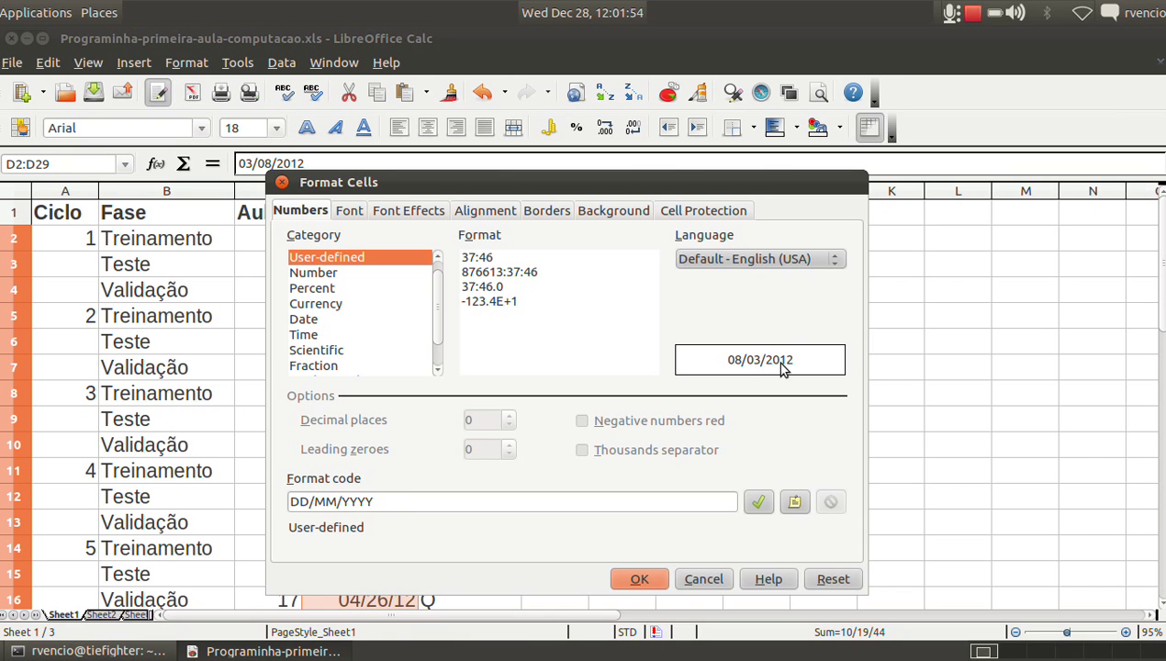
left_click(637, 578)
Check the date formulas down column D and widen the column to fit the DD/MM/YYYY dates.
left_click(524, 394)
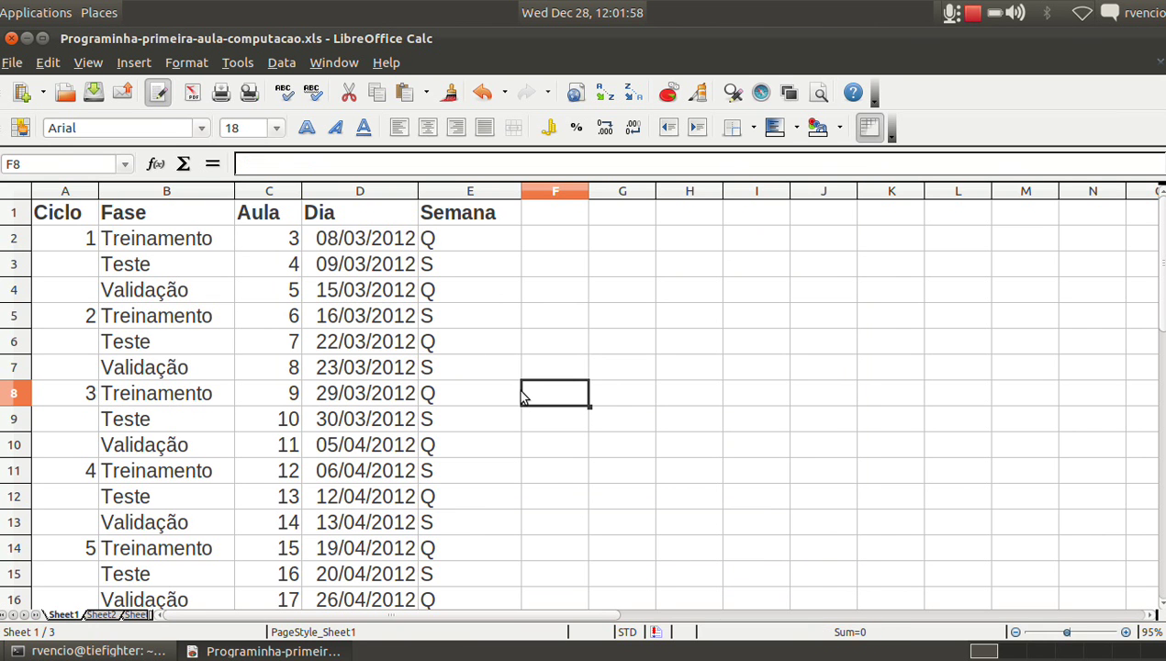
left_click(374, 245)
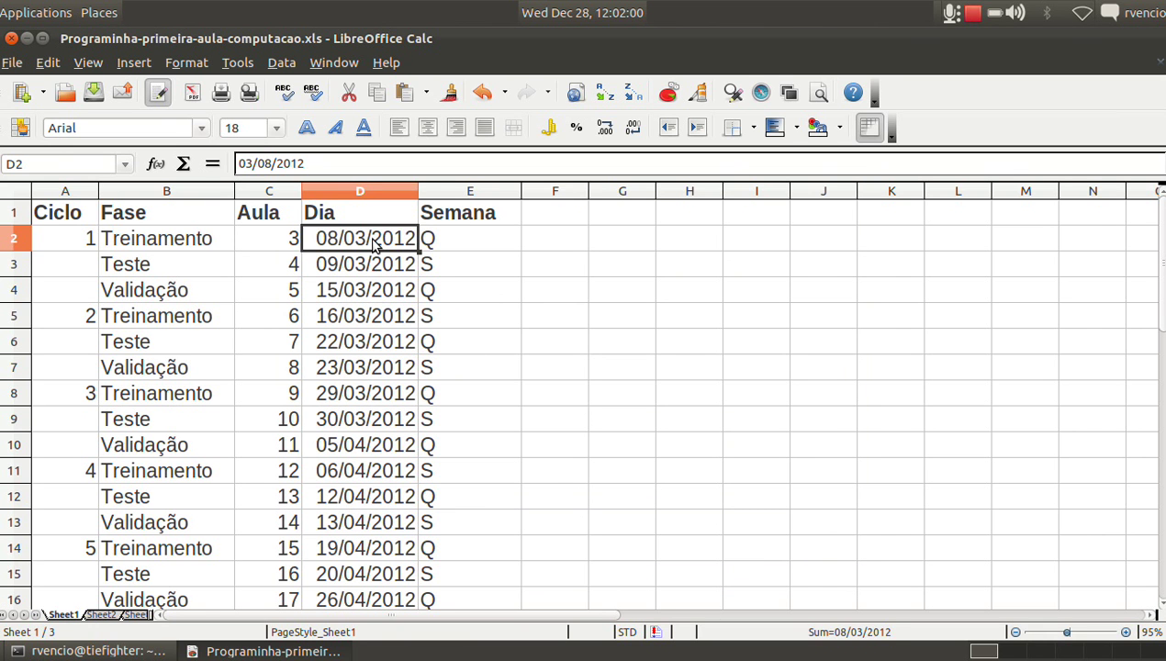
key("Down")
key("Down")
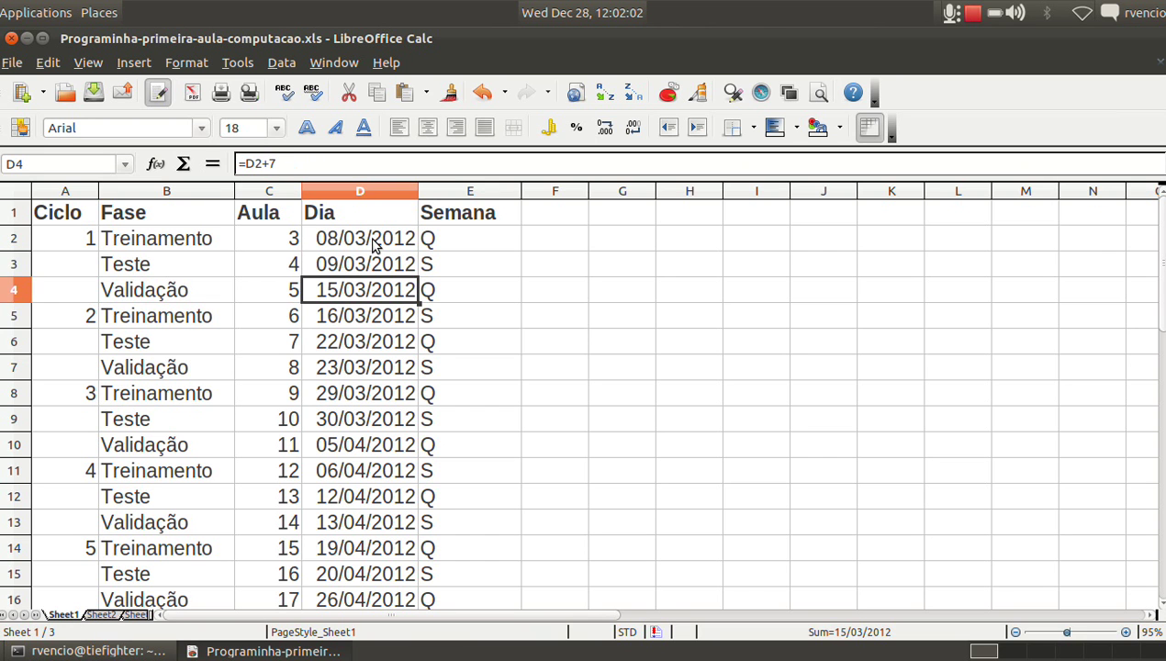
key("Down")
left_click_drag(417, 190, 428, 190)
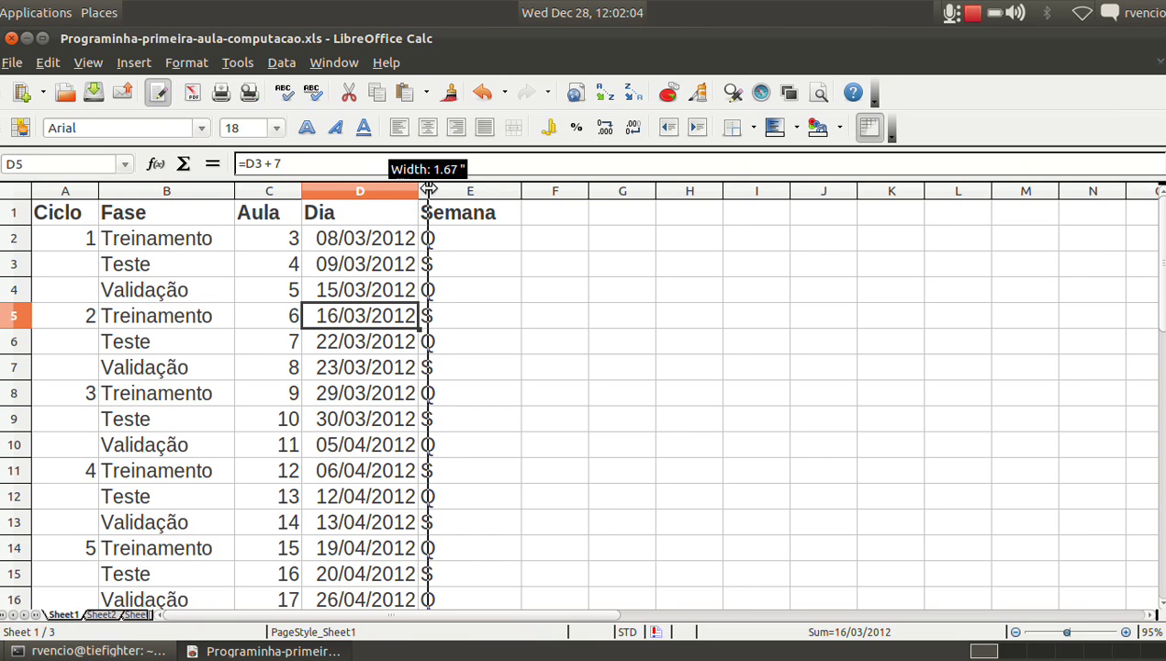
left_click(514, 240)
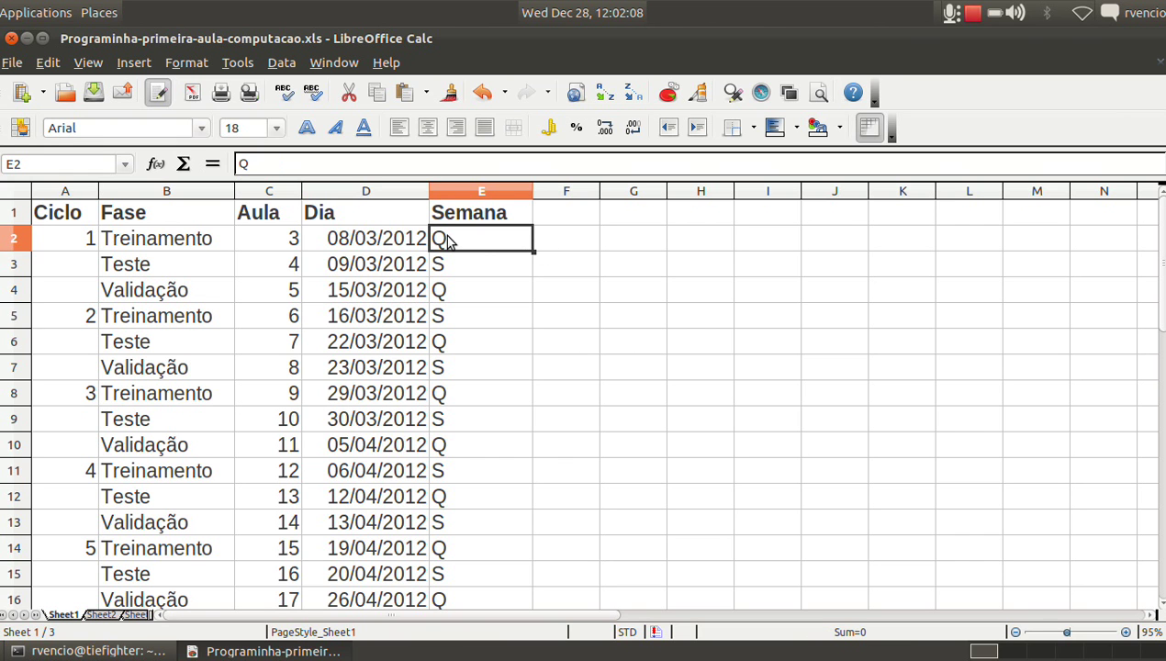
left_click(4, 62)
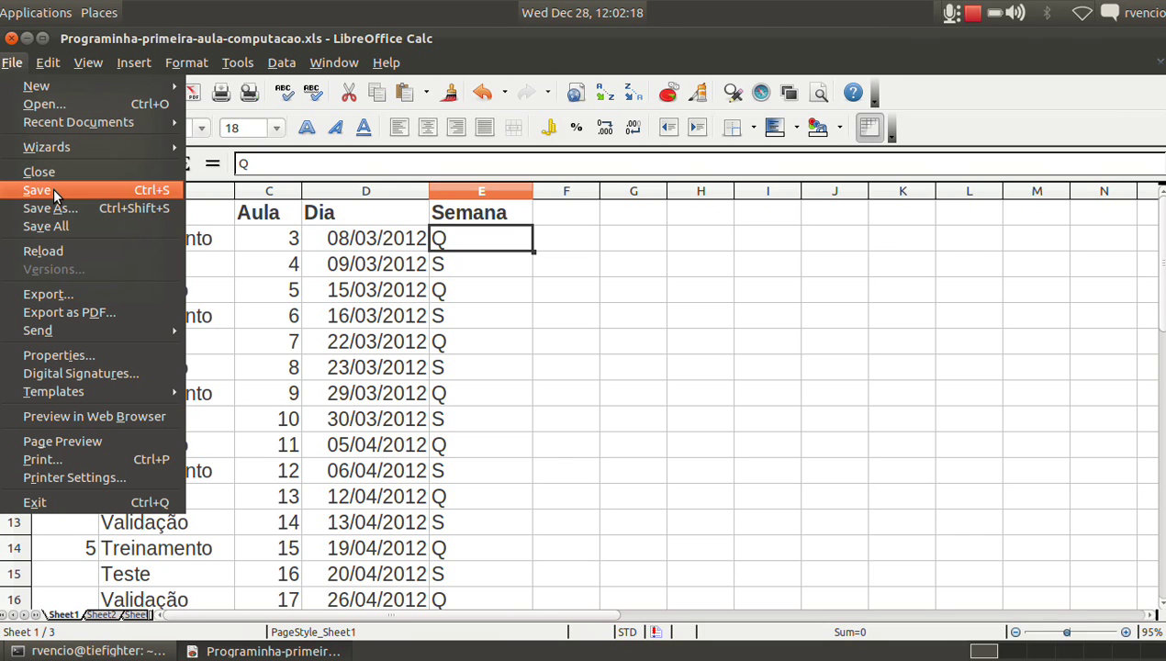
Save the class schedule and select the three phases of cycle 1.
left_click(54, 190)
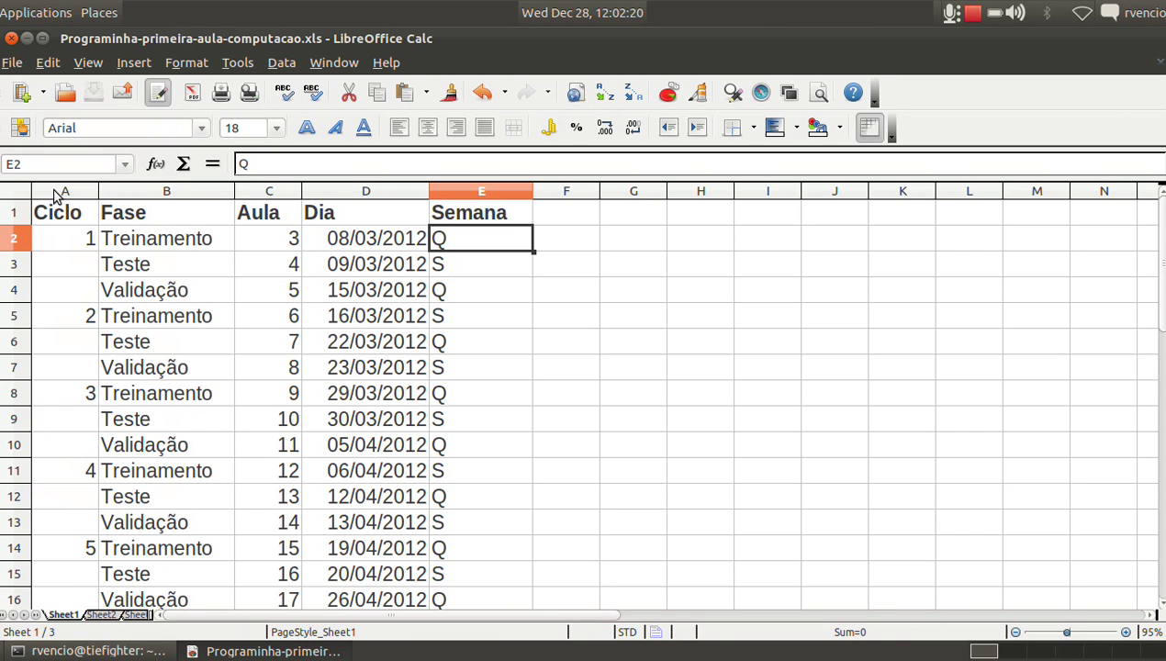
left_click(570, 245)
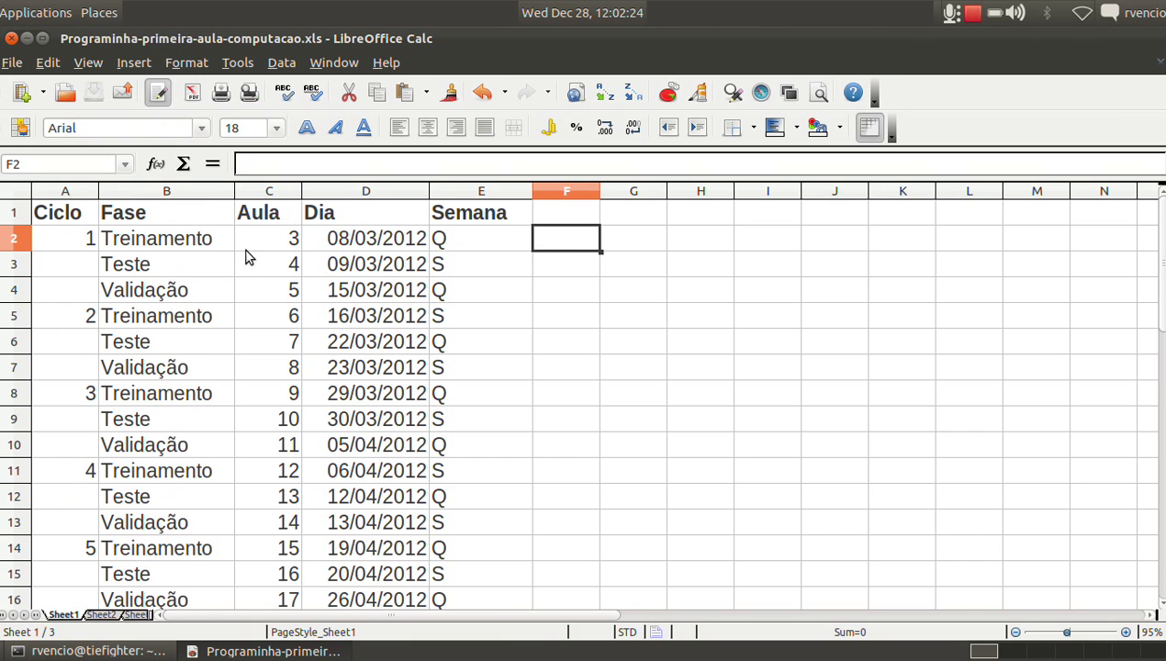
left_click_drag(221, 247, 230, 301)
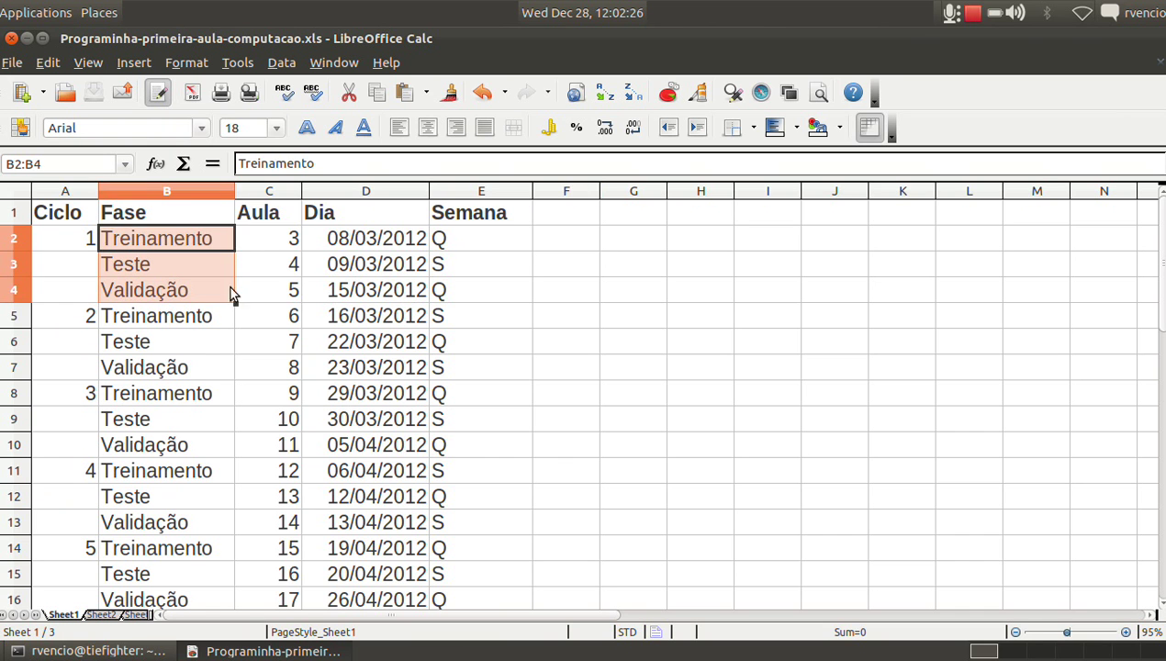
Review cells C2, A2, D2 and E2 against the December 2011 desktop calendar.
left_click(281, 241)
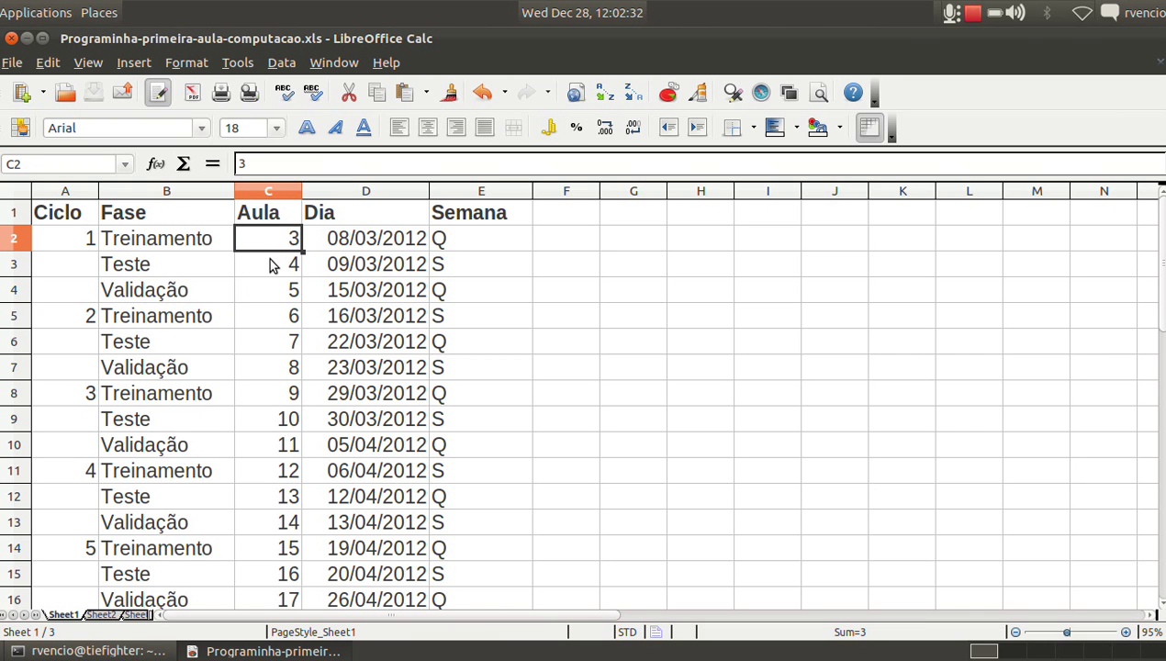
left_click(69, 236)
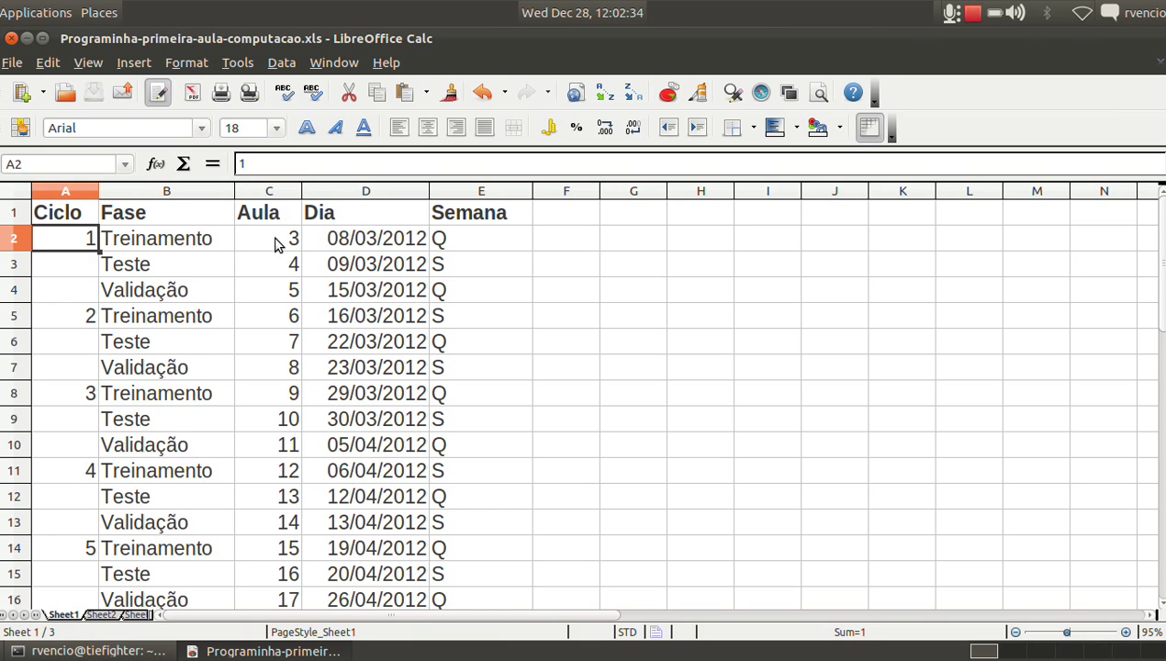
left_click(278, 242)
left_click(326, 249)
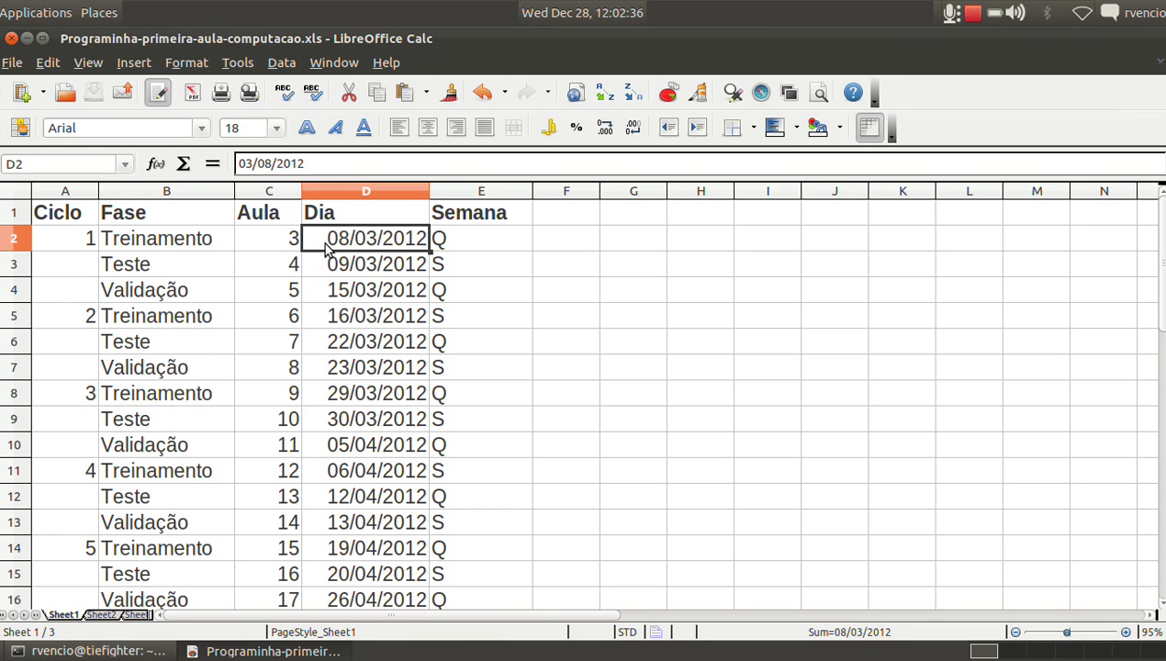
left_click(493, 241)
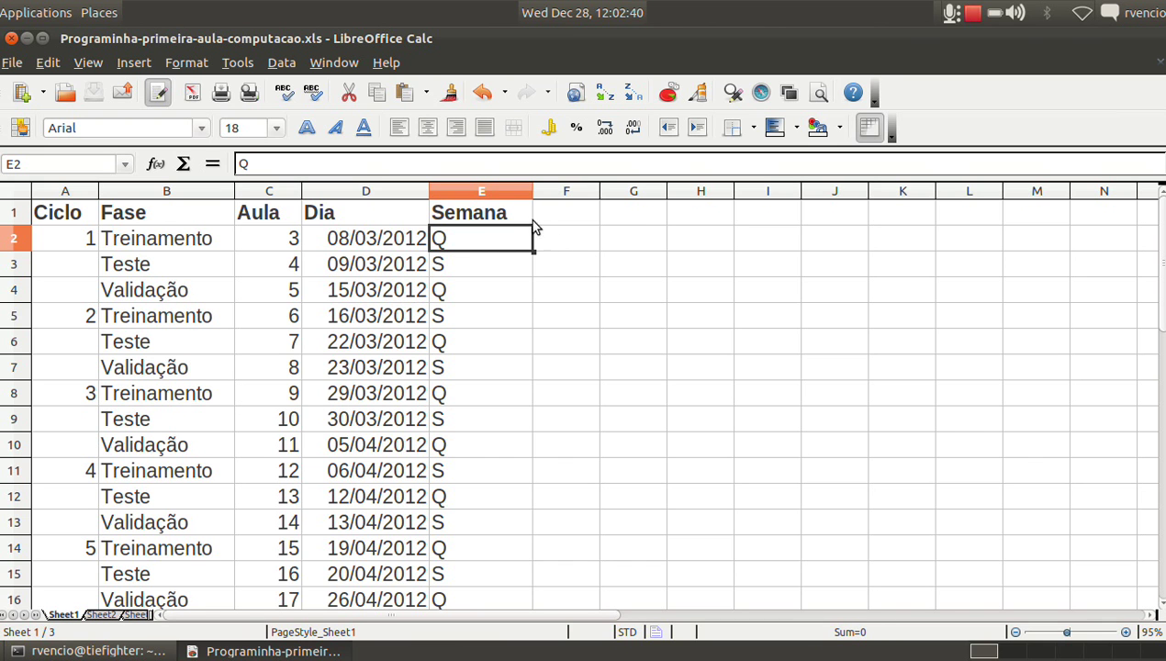
left_click(582, 13)
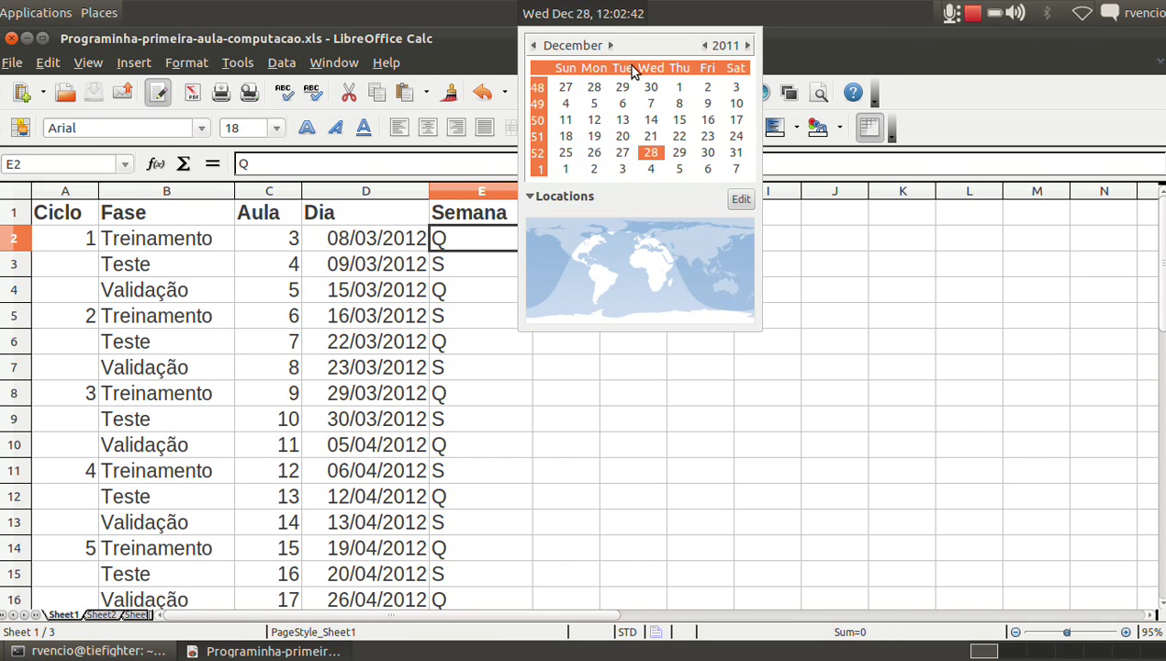
left_click(610, 46)
left_click(611, 46)
left_click(611, 46)
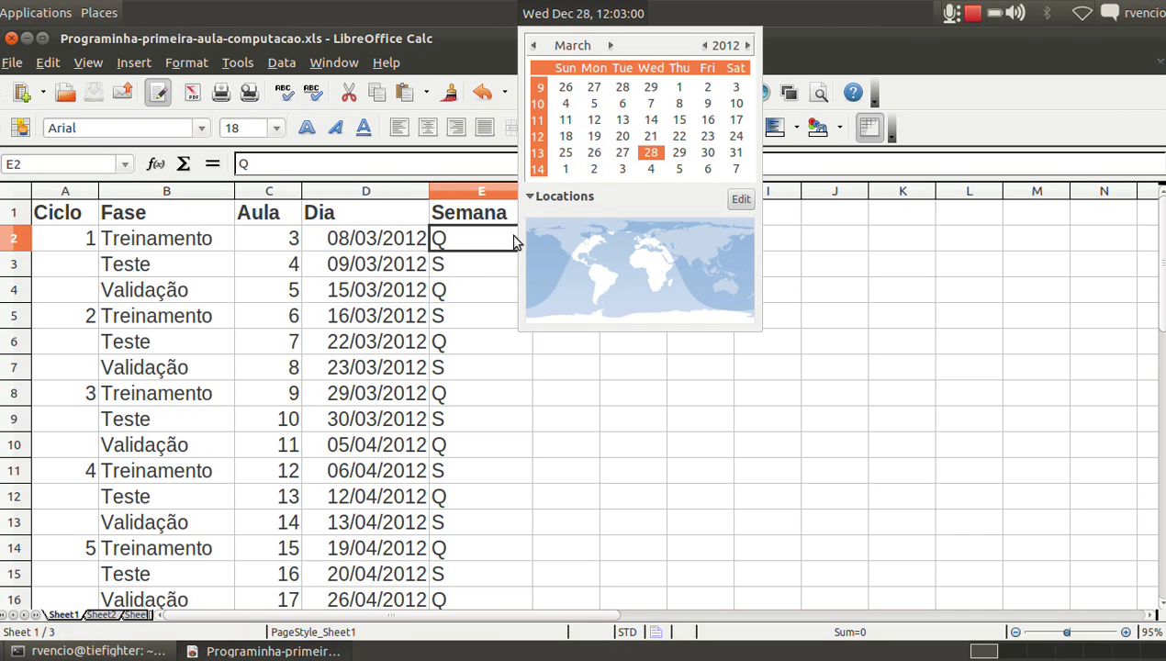
left_click(398, 288)
left_click(392, 317)
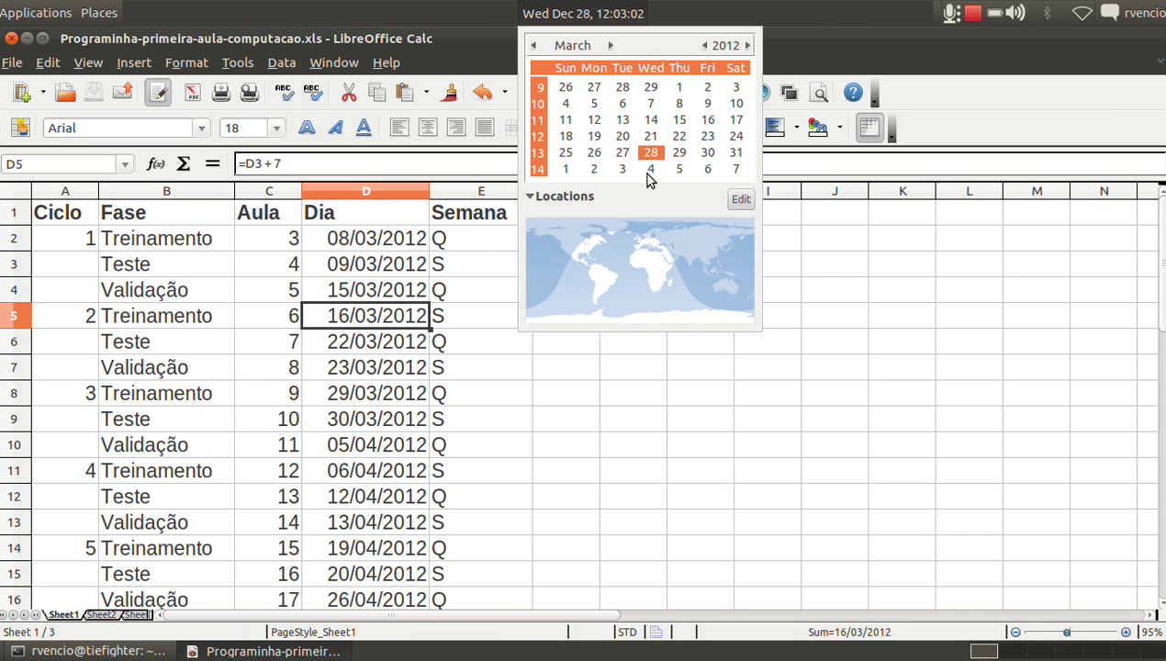
left_click(707, 136)
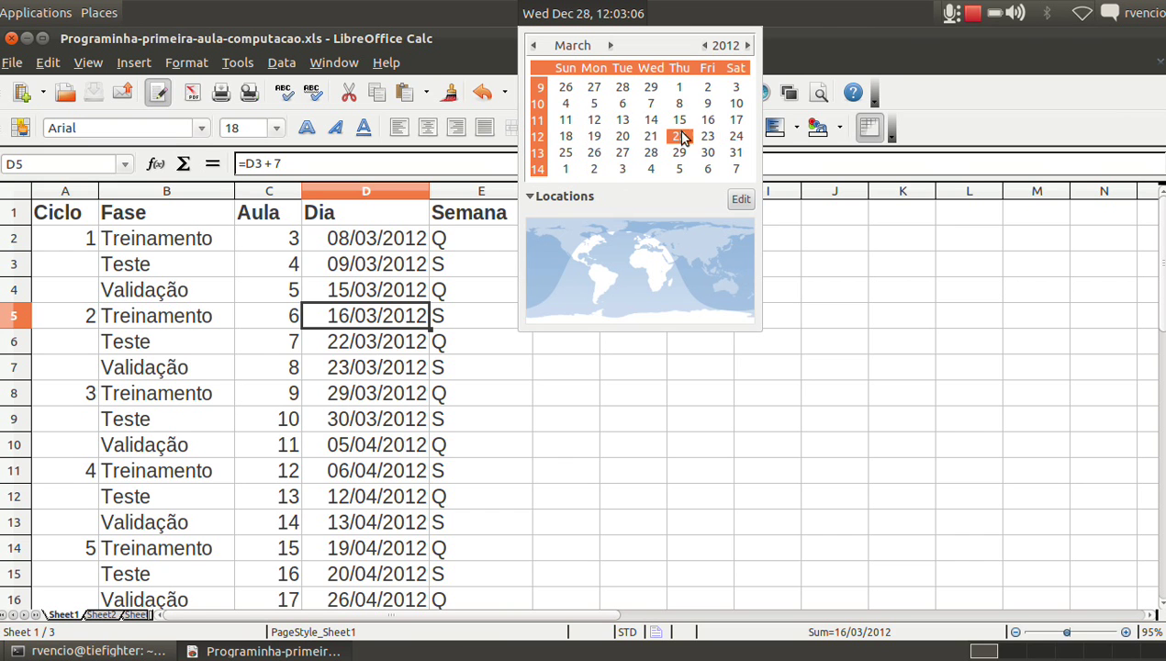
left_click(404, 345)
key("Down")
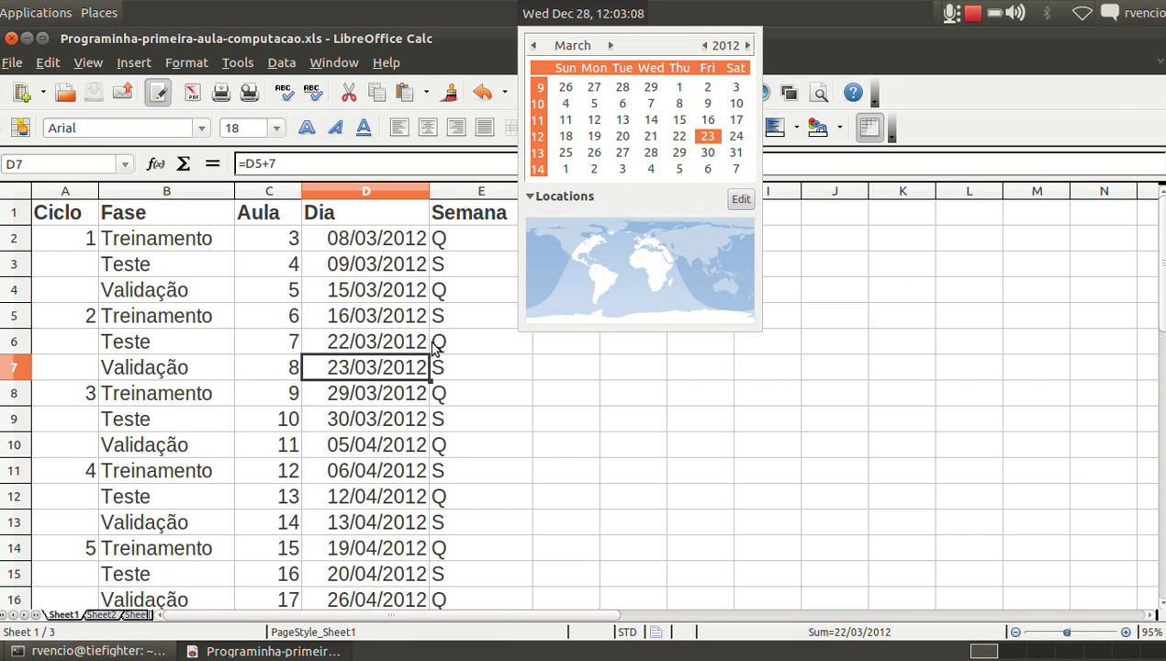
left_click(706, 153)
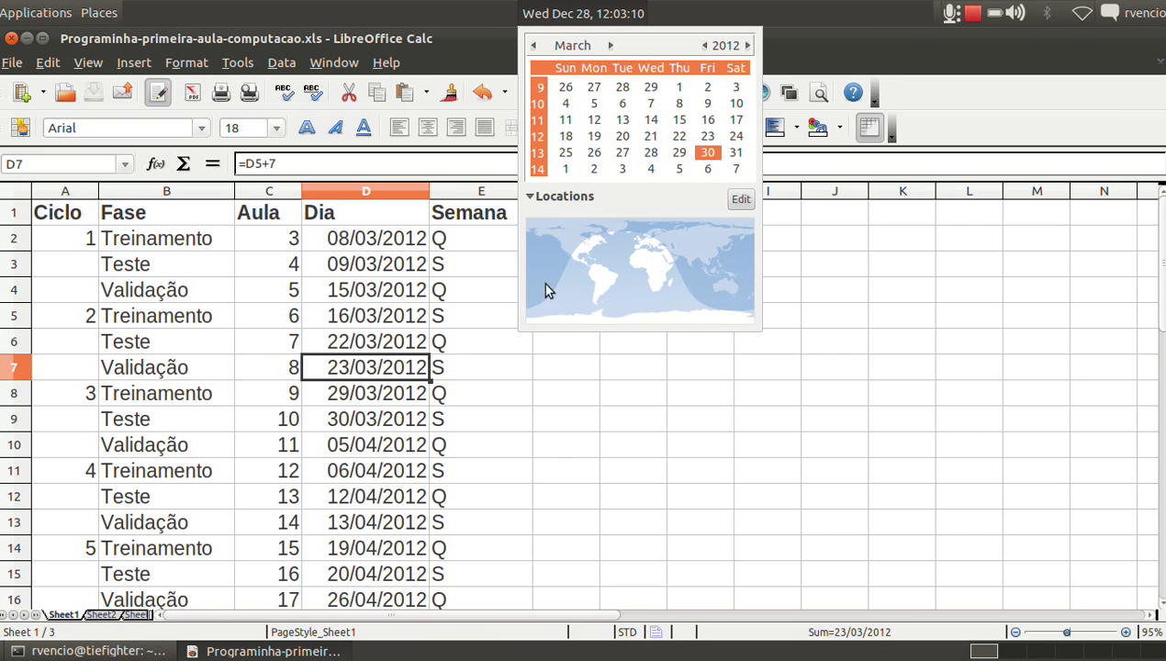
key("Down")
key("Down")
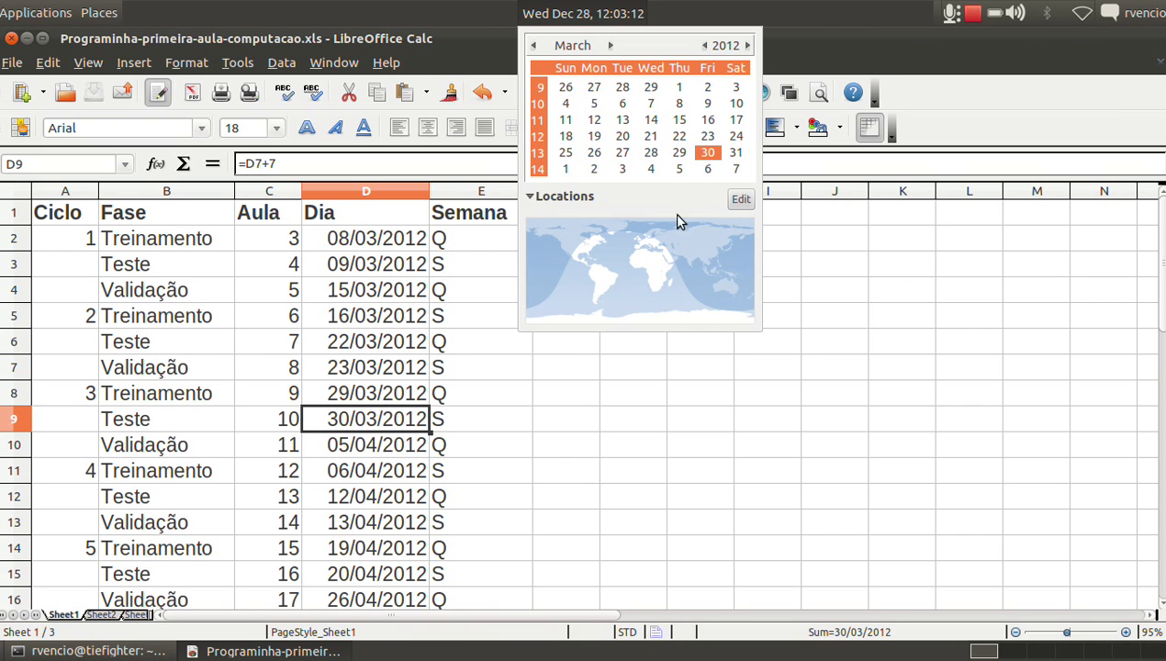
left_click(351, 445)
left_click(352, 466)
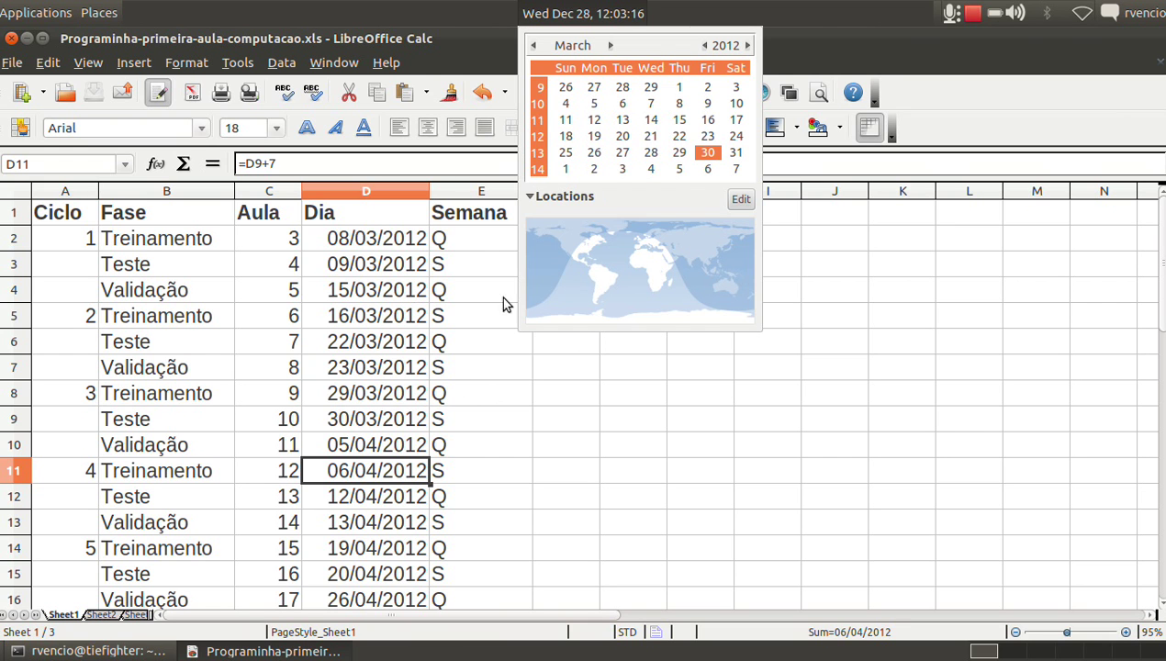
left_click(610, 45)
left_click(610, 45)
left_click(610, 45)
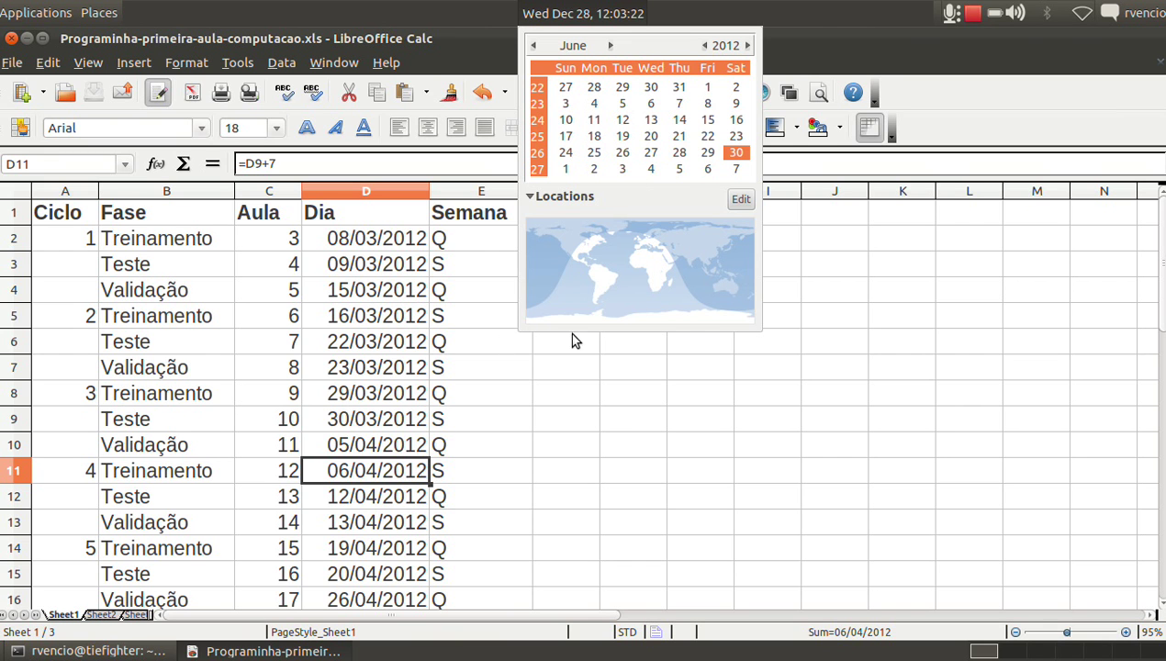
left_click(679, 137)
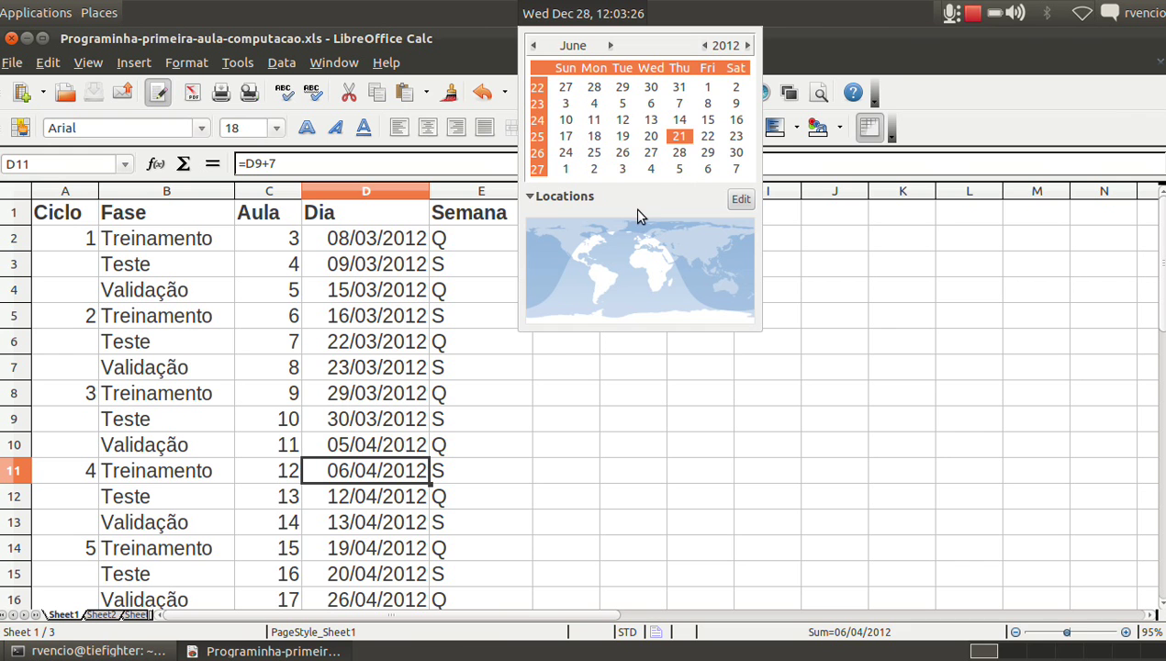
left_click(556, 11)
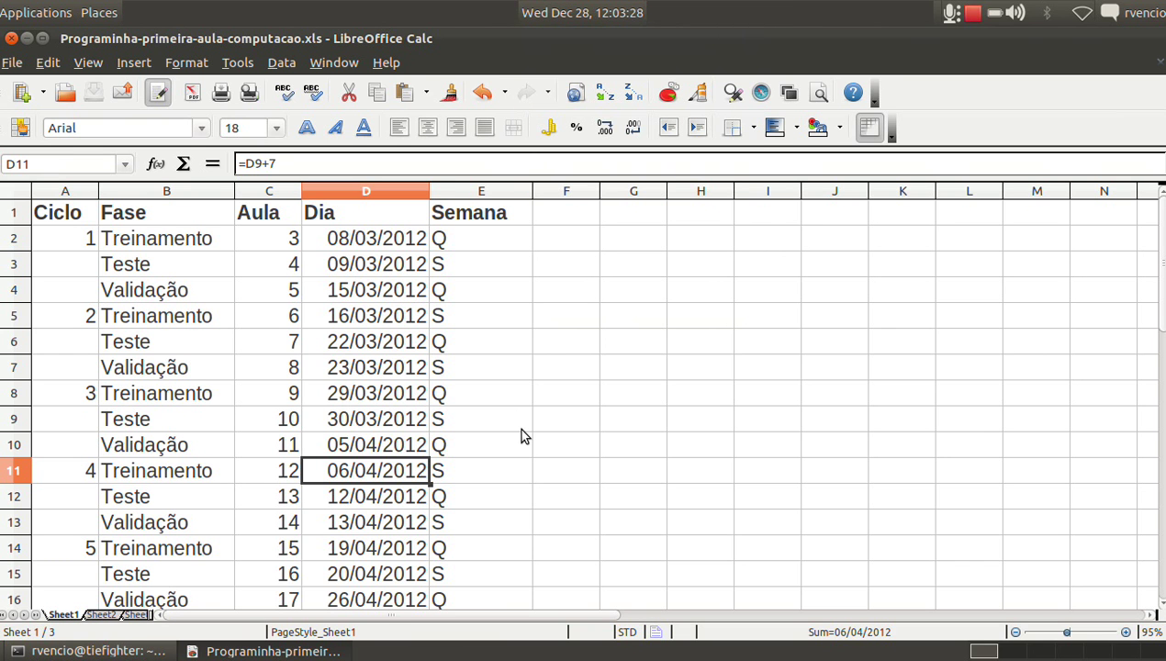
key("Down")
key("Down")
key("Down")
key("Down")
key("Down")
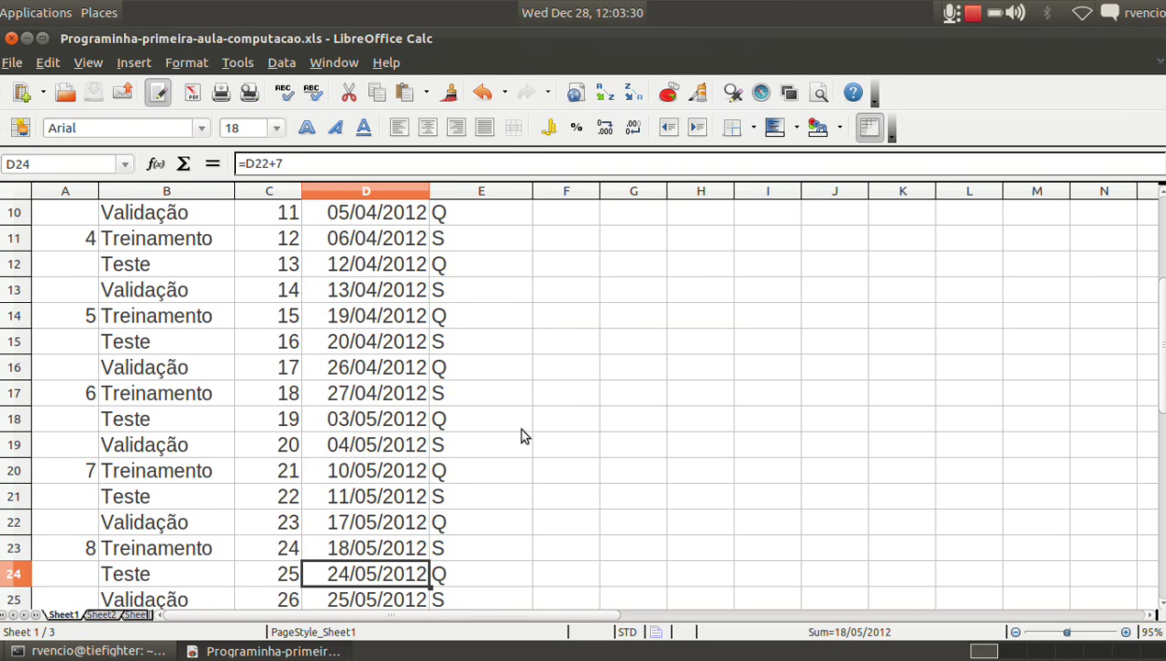
key("Down")
key("Down")
key("Down")
key("Down")
key("Down")
key("Up")
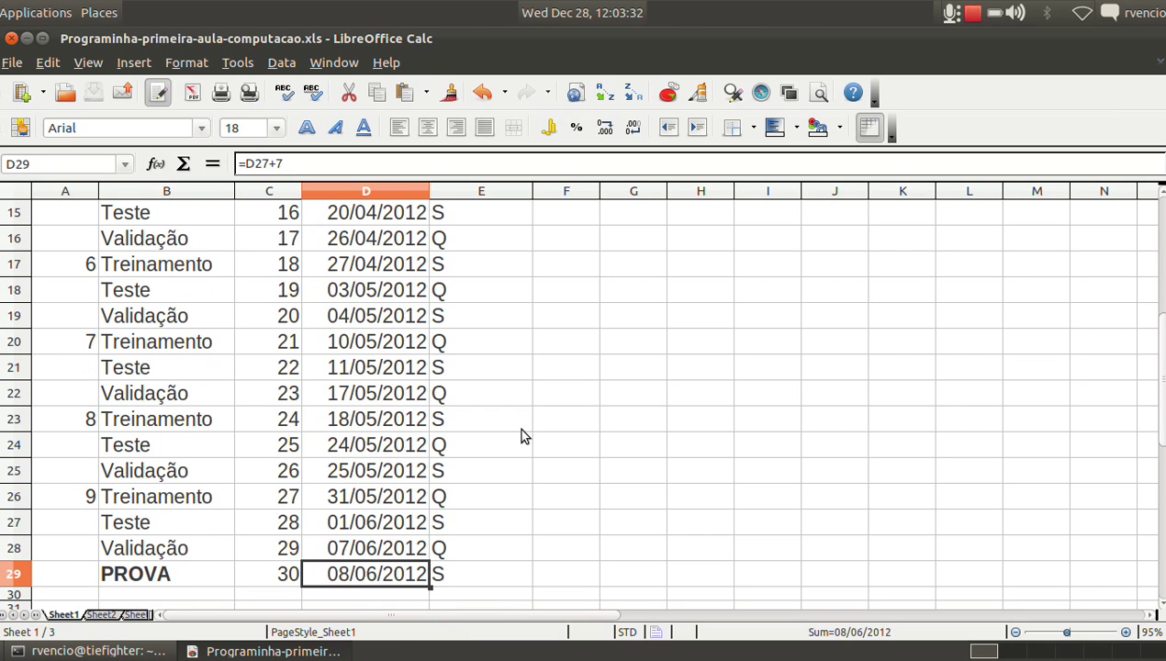
key("Up")
key("Down")
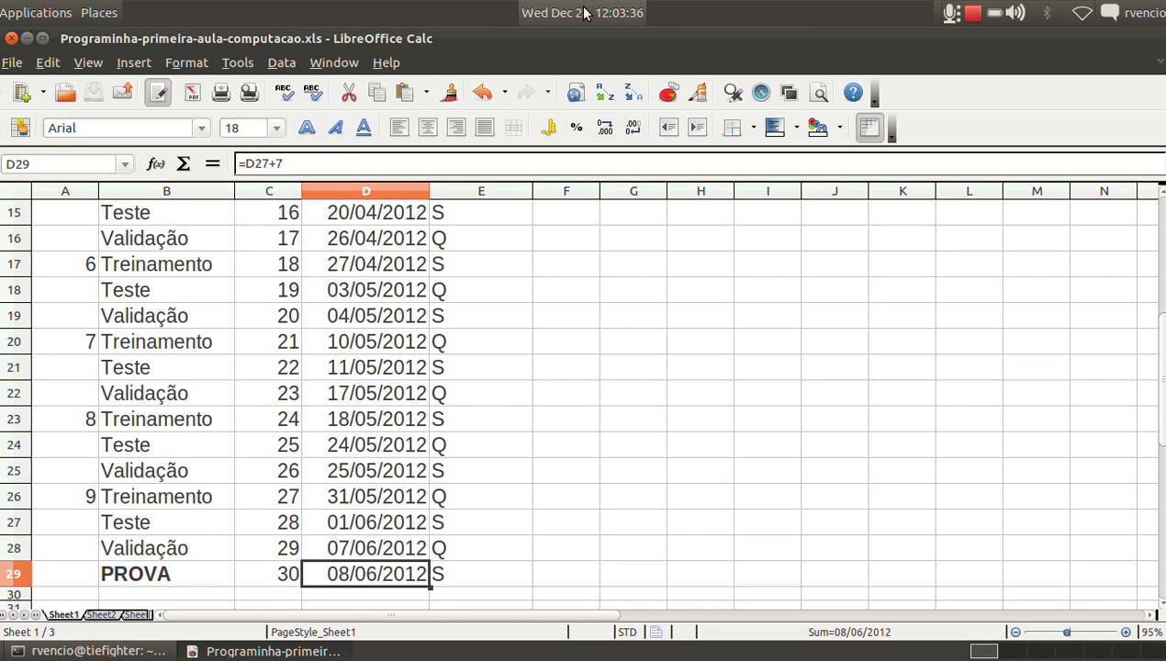
left_click(588, 11)
left_click(609, 45)
left_click(609, 45)
left_click(609, 45)
left_click(610, 45)
left_click(609, 45)
left_click(609, 45)
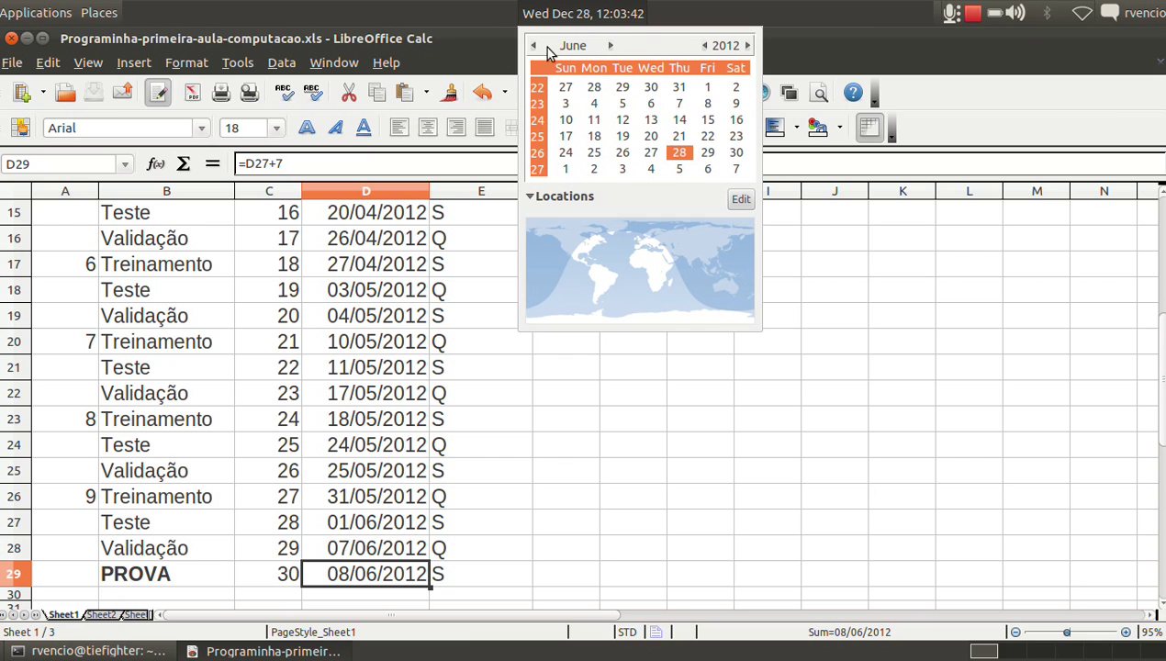
left_click(708, 104)
left_click(678, 104)
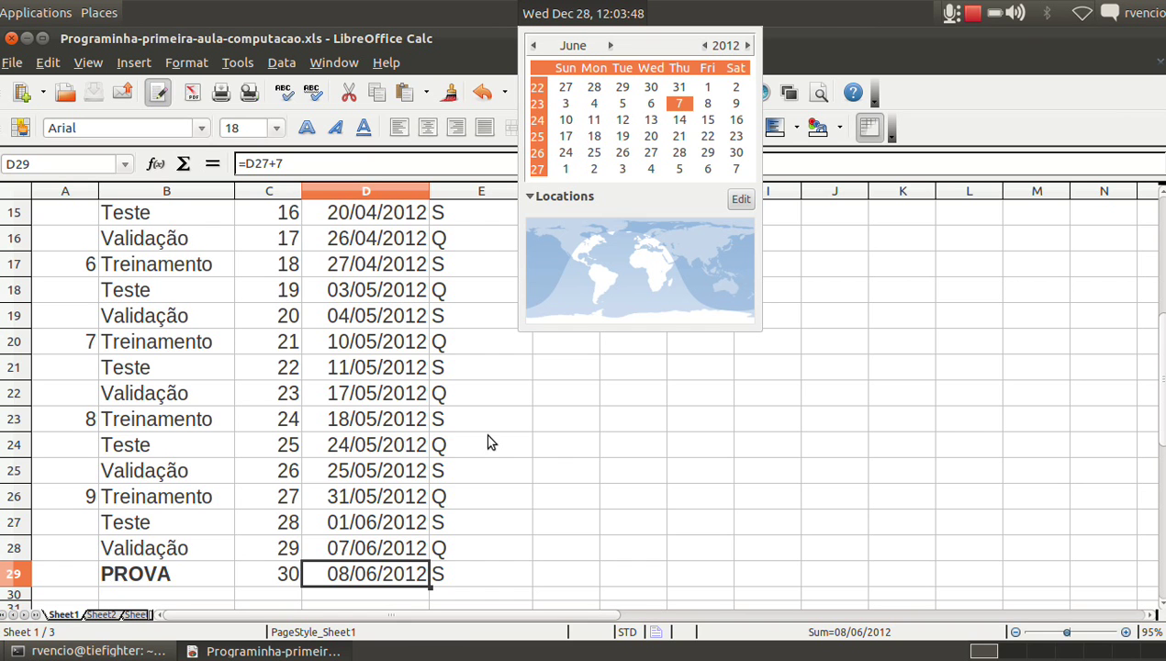
left_click(535, 45)
left_click(535, 46)
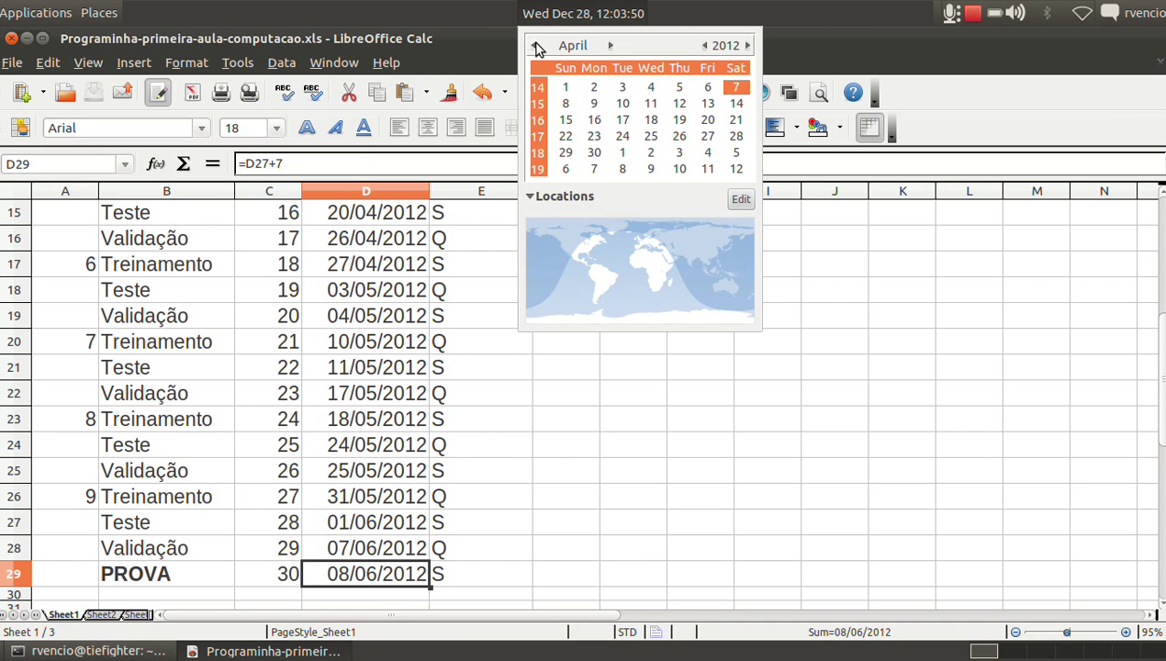
left_click(679, 155)
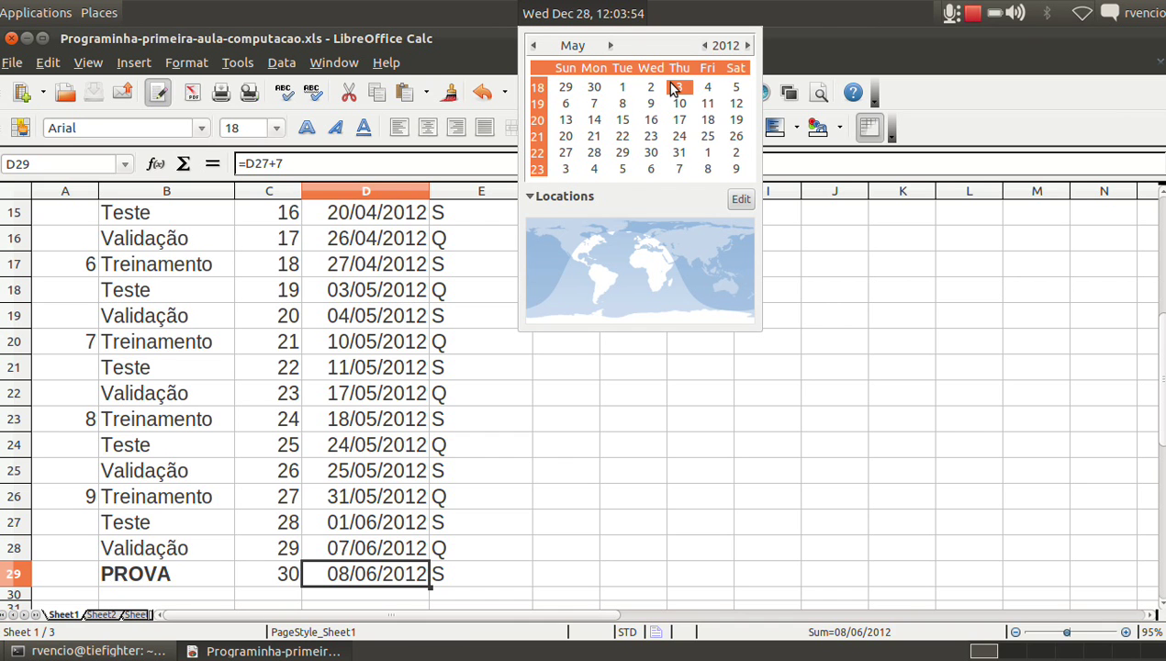
left_click(612, 46)
left_click(611, 46)
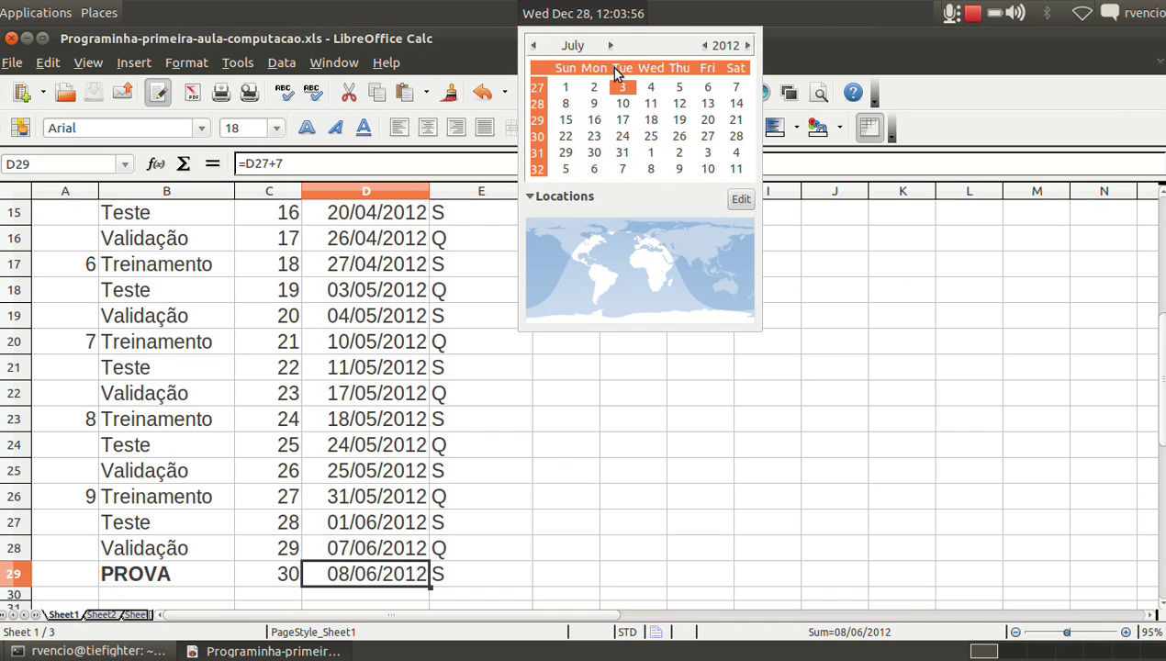
left_click(610, 46)
left_click(533, 45)
left_click(533, 45)
left_click(533, 45)
left_click(534, 45)
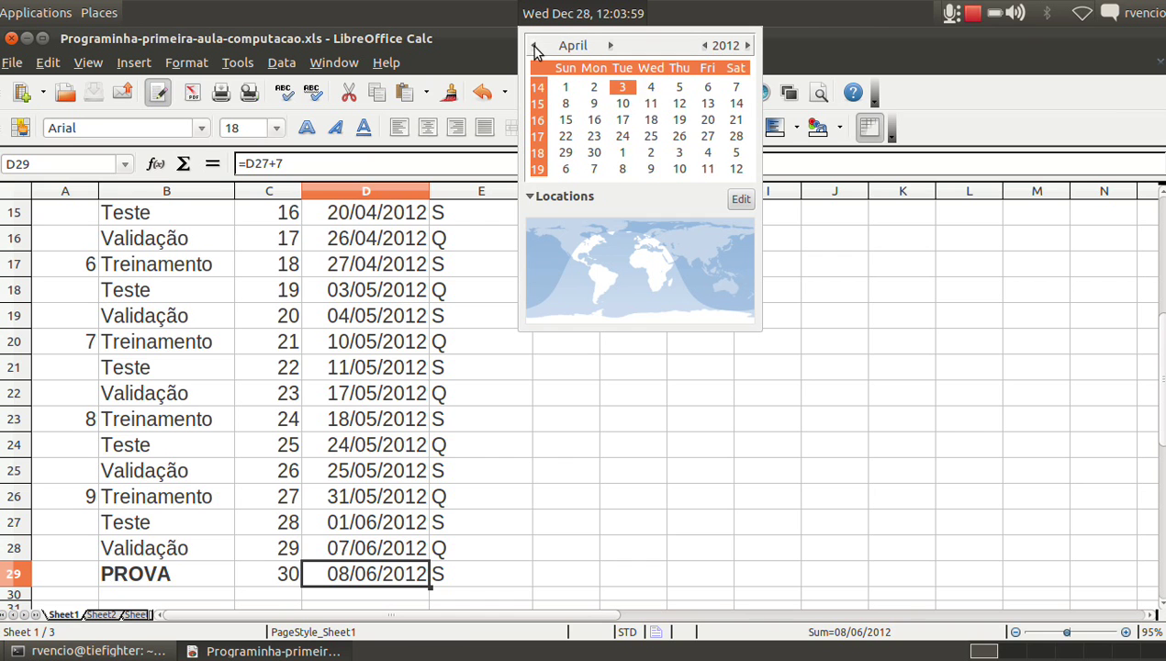
left_click(678, 105)
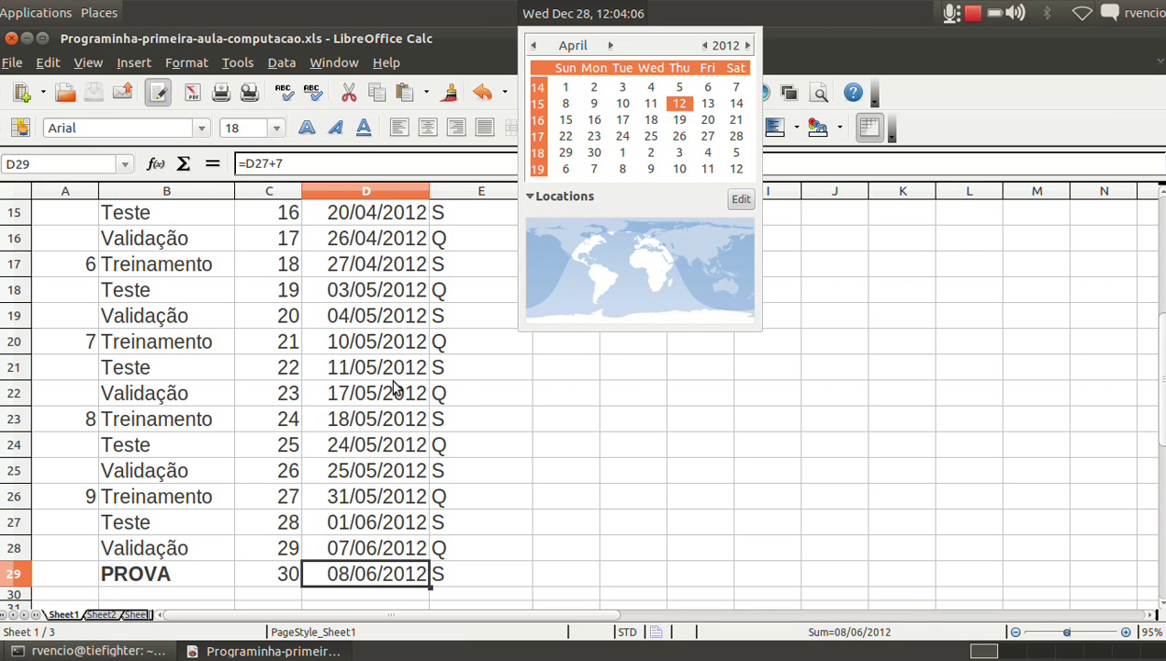
left_click(372, 234)
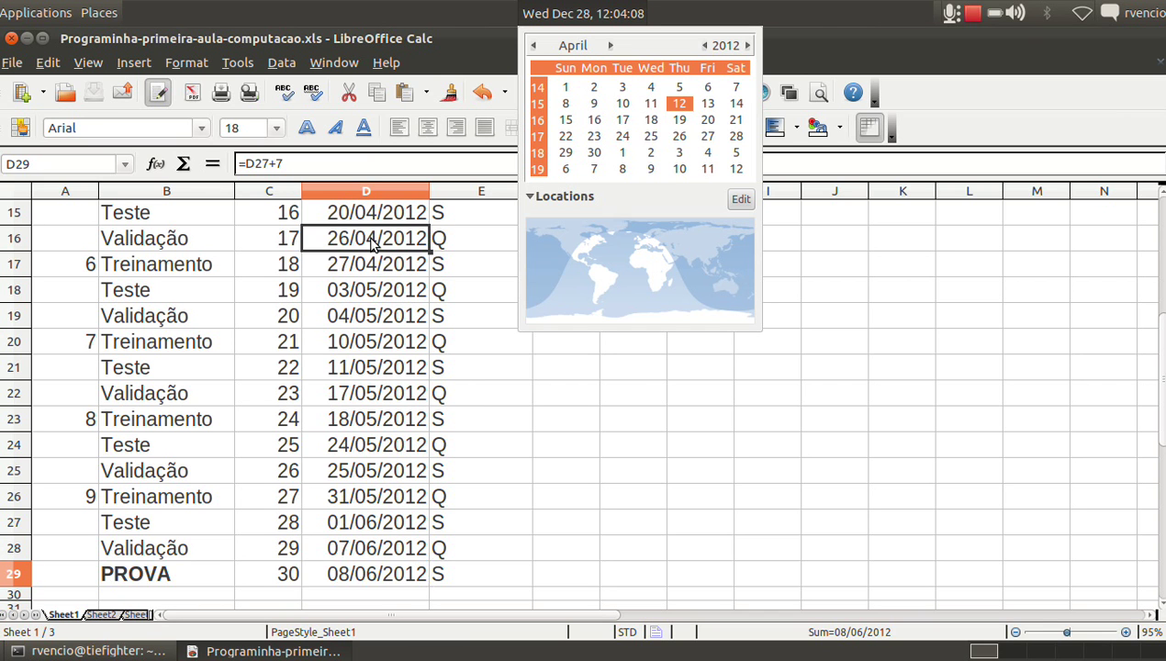
key("Up")
key("Up")
key("Up")
key("Up")
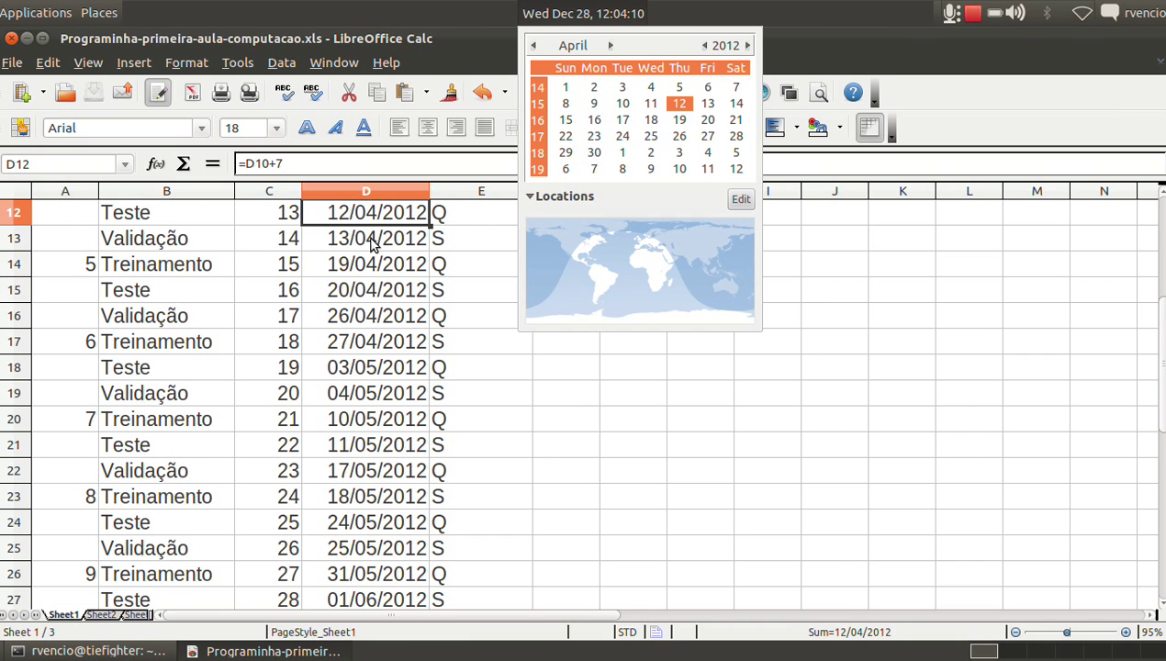
left_click(566, 18)
key("Up")
key("Up")
key("ctrl+Up")
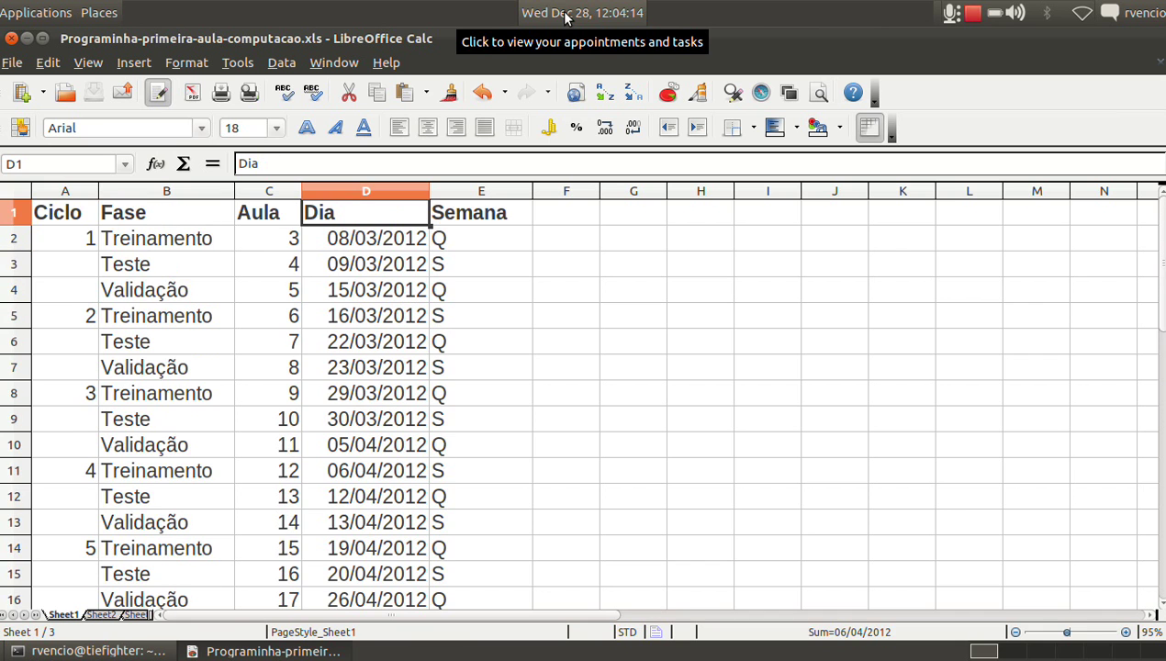
left_click(284, 241)
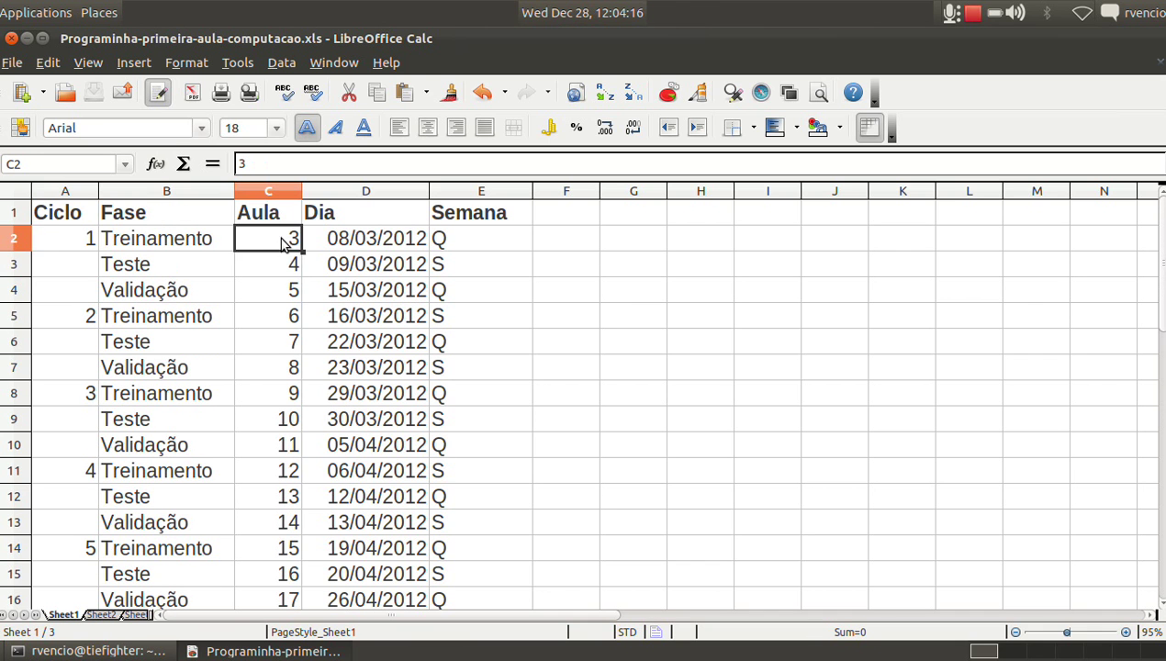
left_click(282, 269)
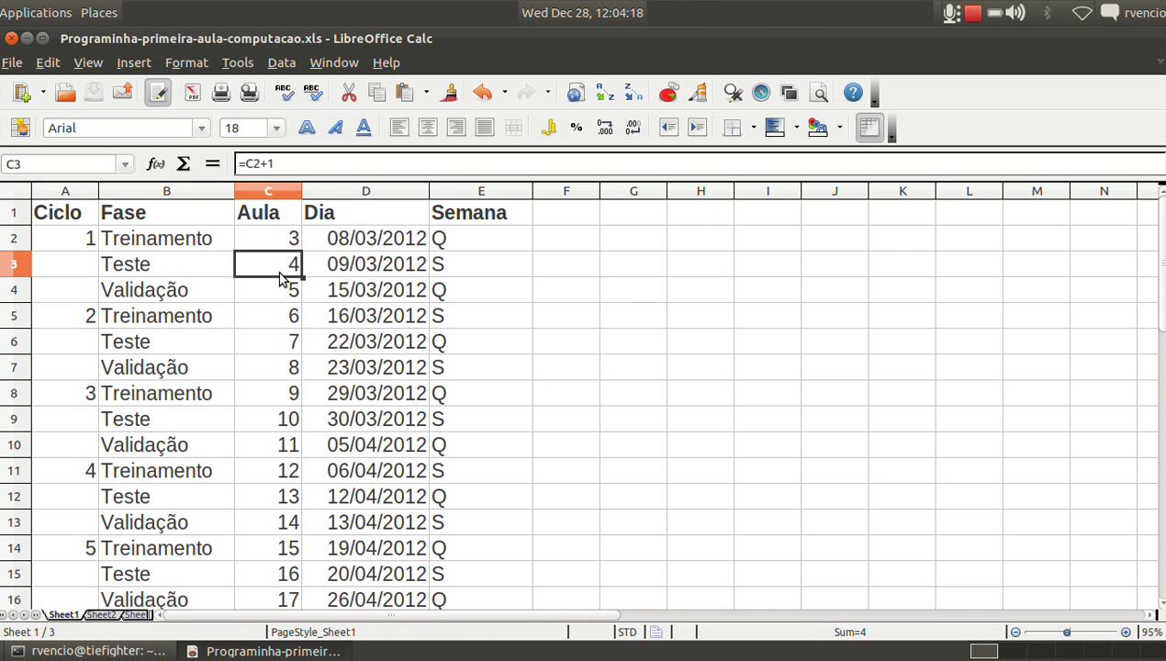
left_click(279, 163)
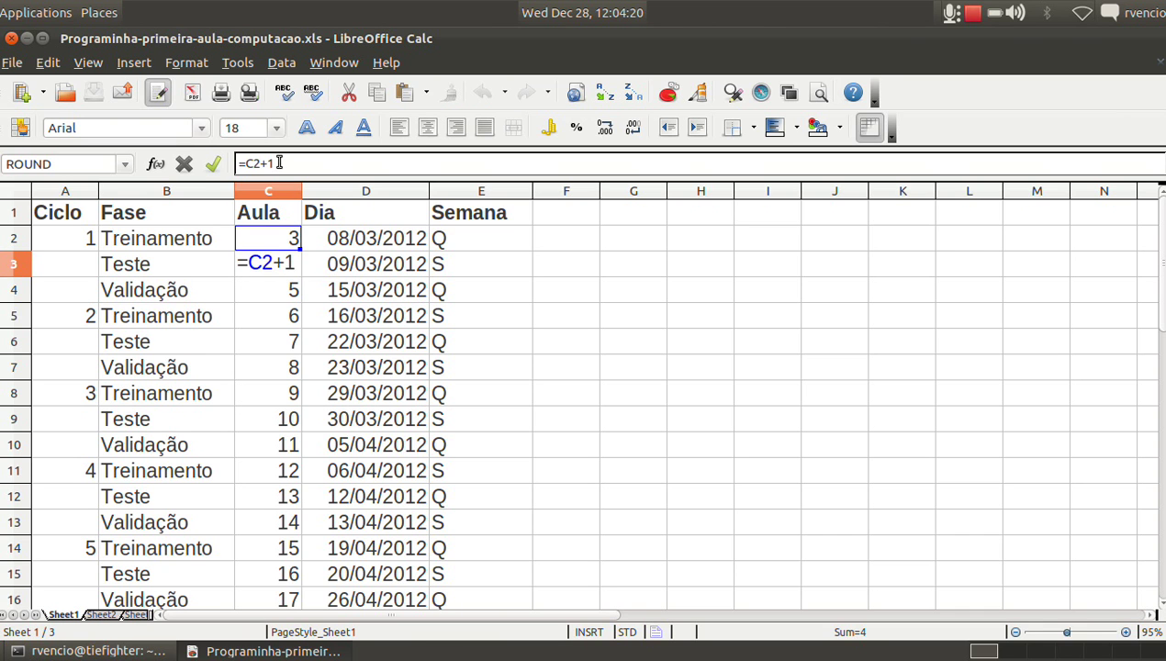
left_click(278, 272)
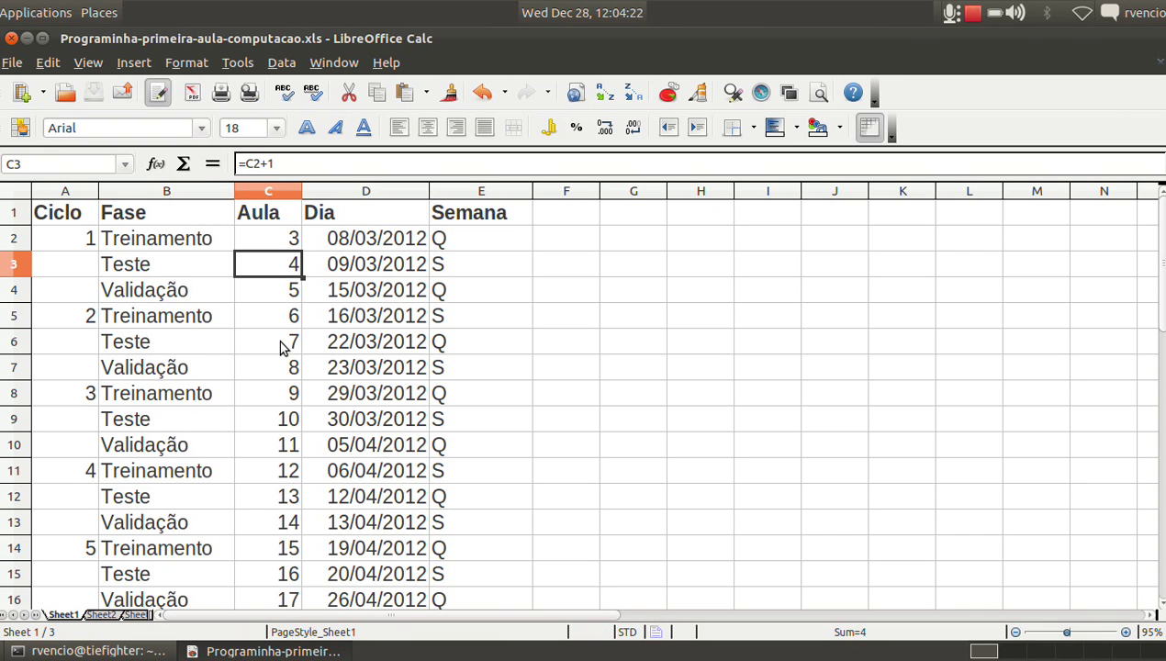
left_click(92, 312)
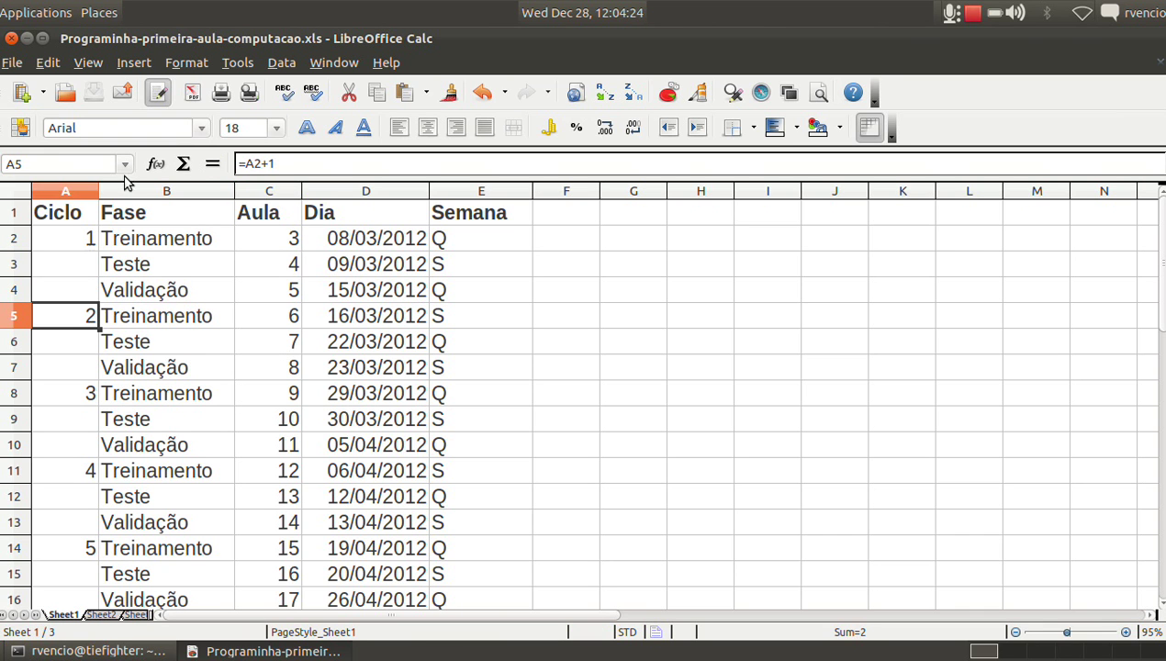
left_click(265, 167)
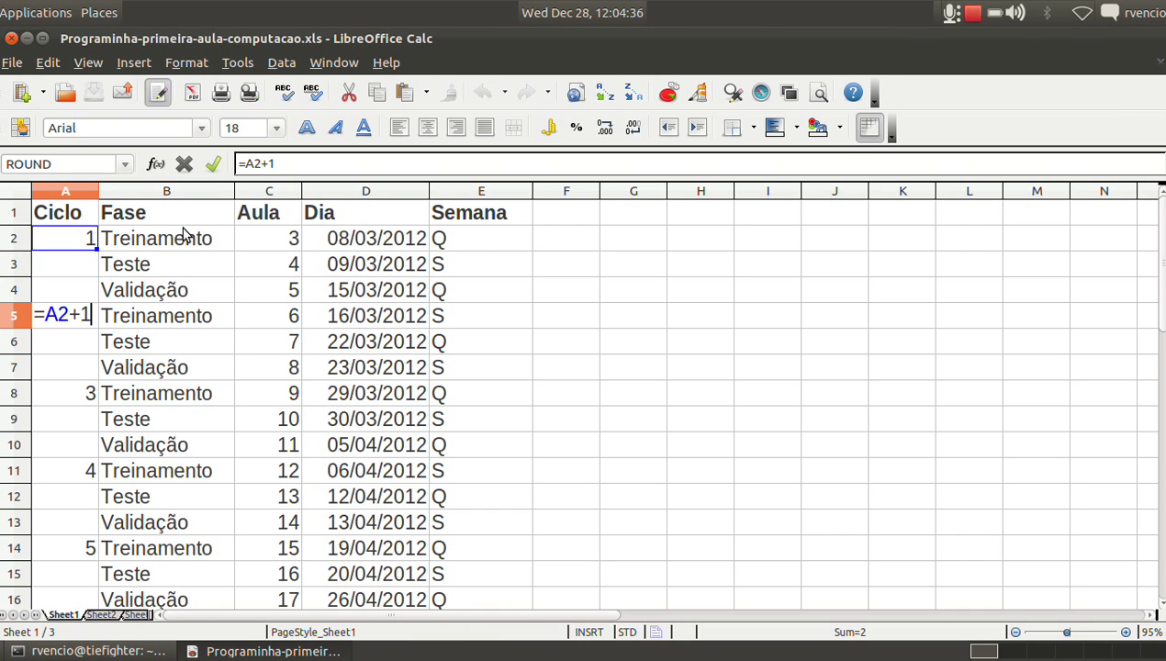
key("Return")
key("Up")
key("Up")
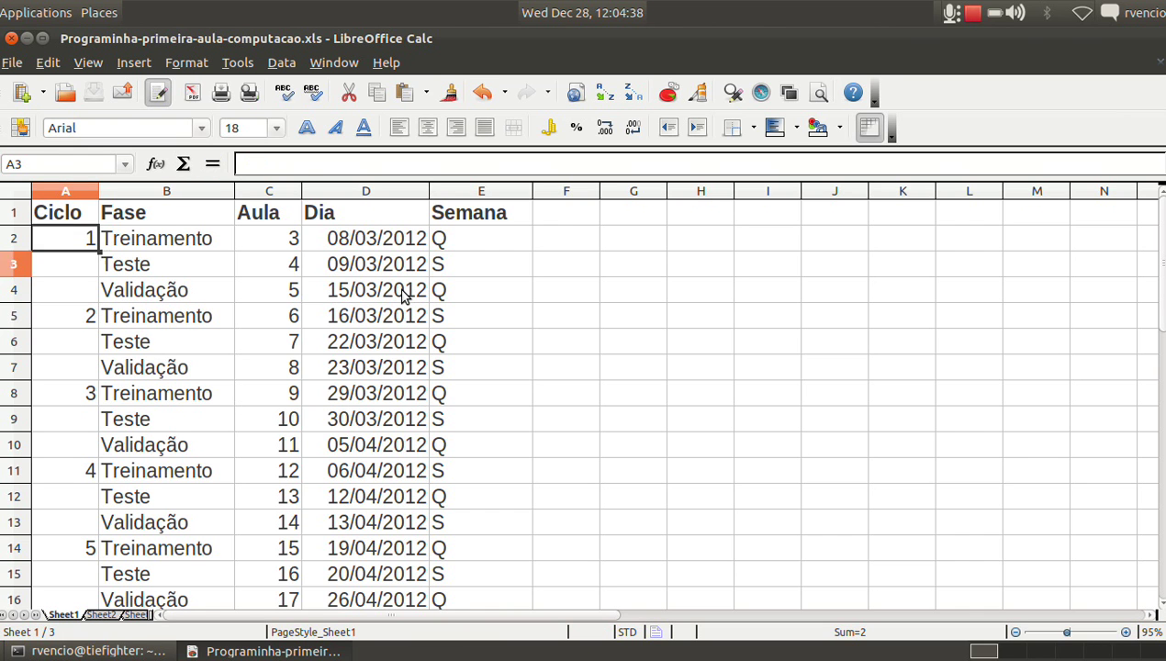
key("Up")
key("Right")
key("Right")
key("Right")
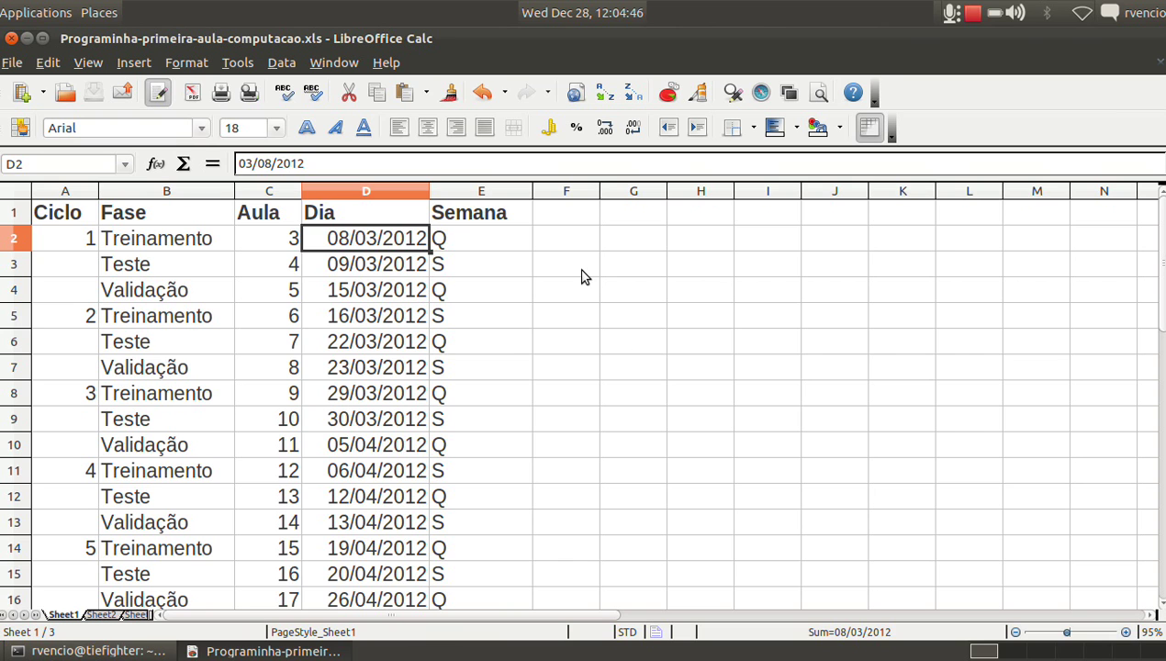
left_click(375, 268)
left_click(307, 166)
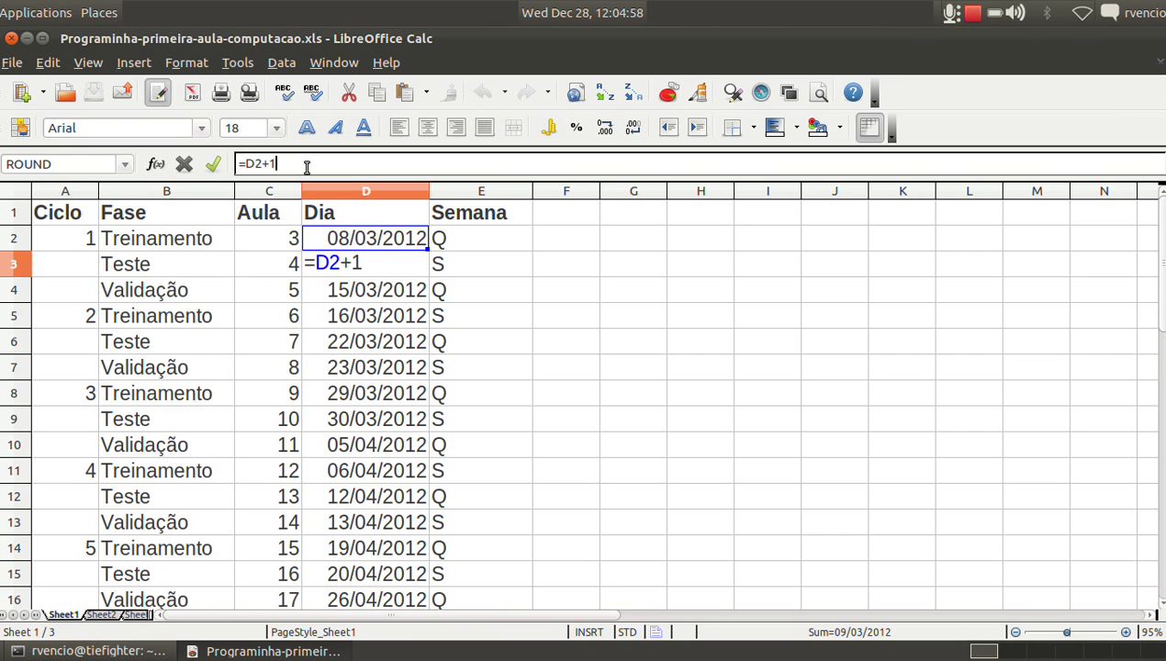
key("Escape")
left_click(338, 290)
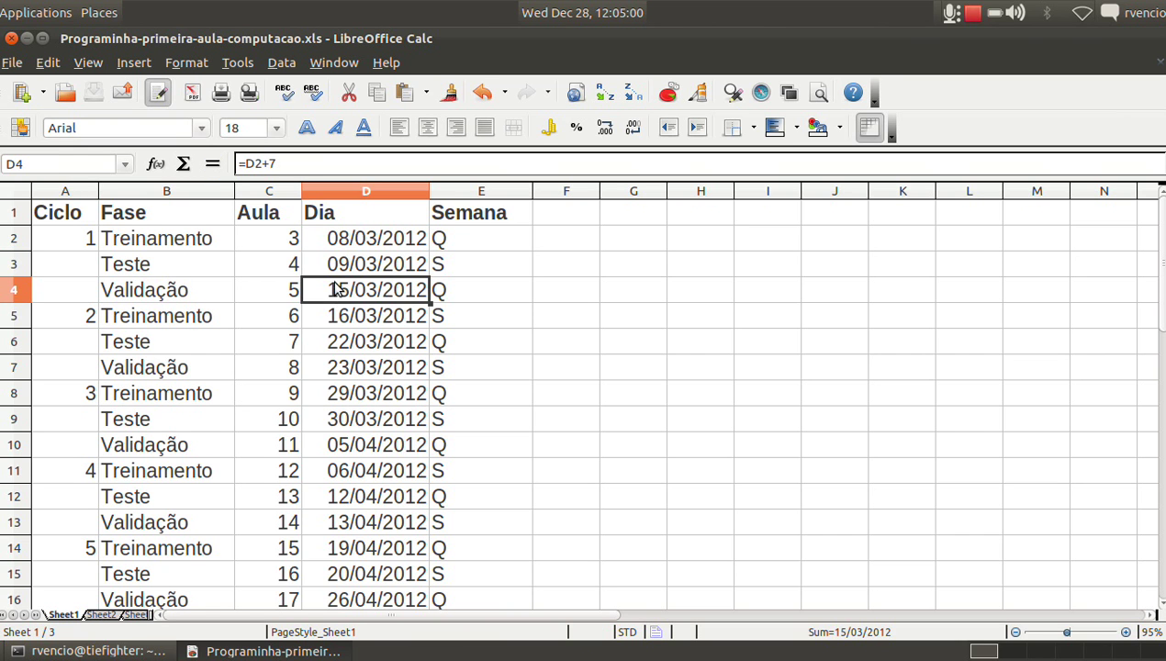
left_click(298, 163)
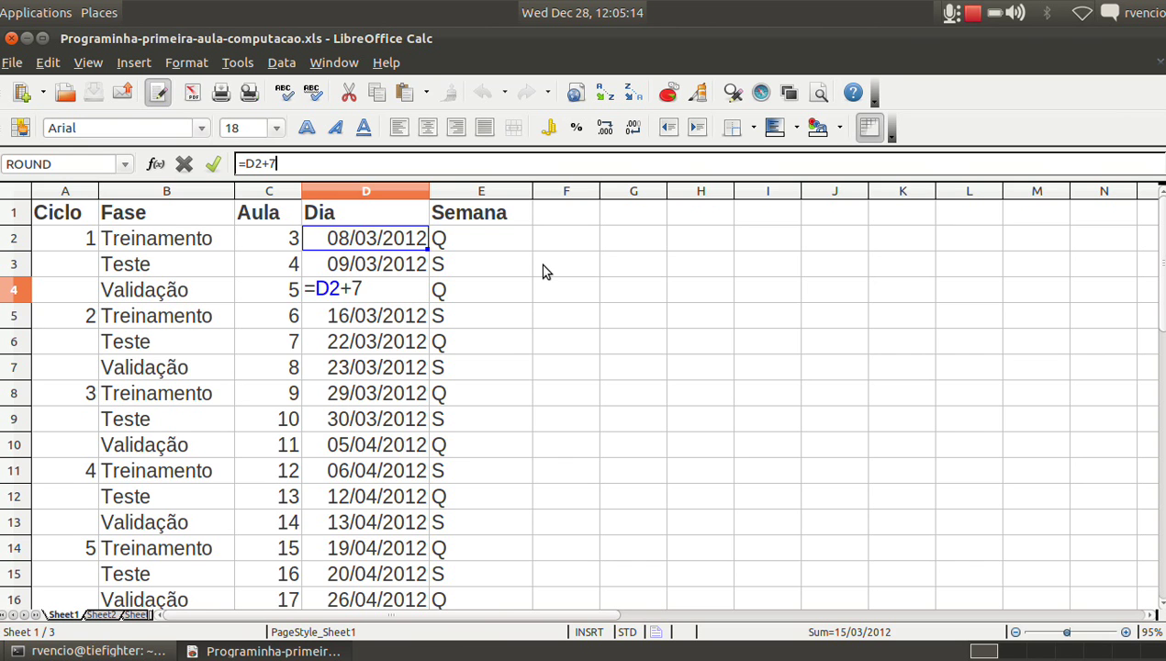
key("Return")
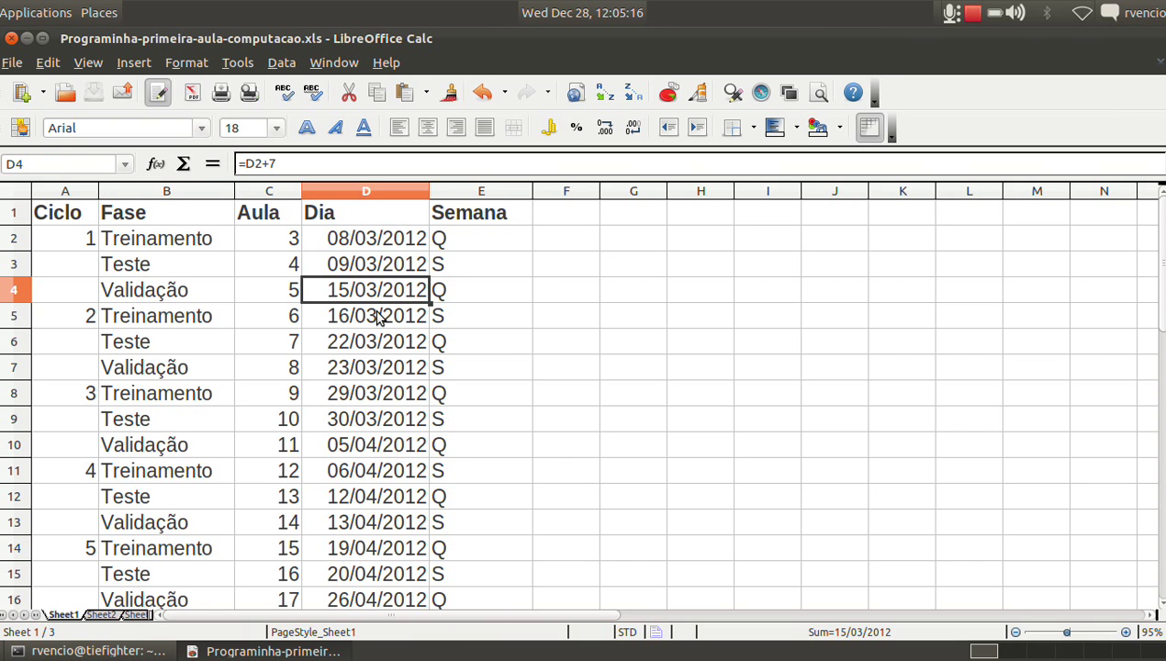
left_click(381, 450)
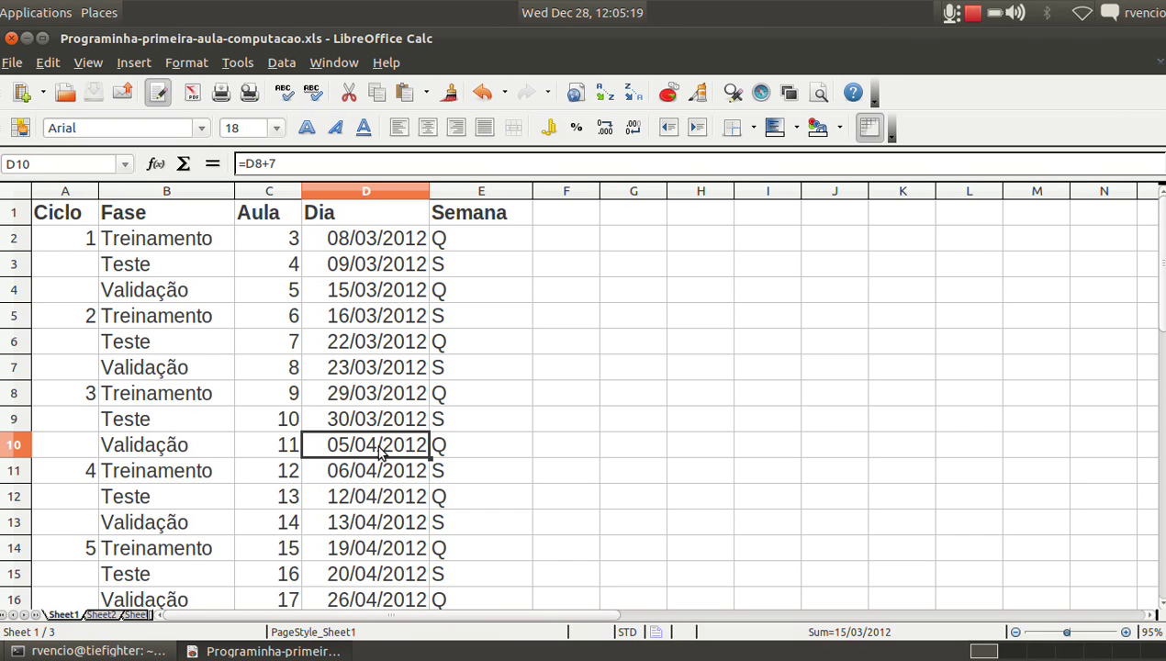
left_click(301, 163)
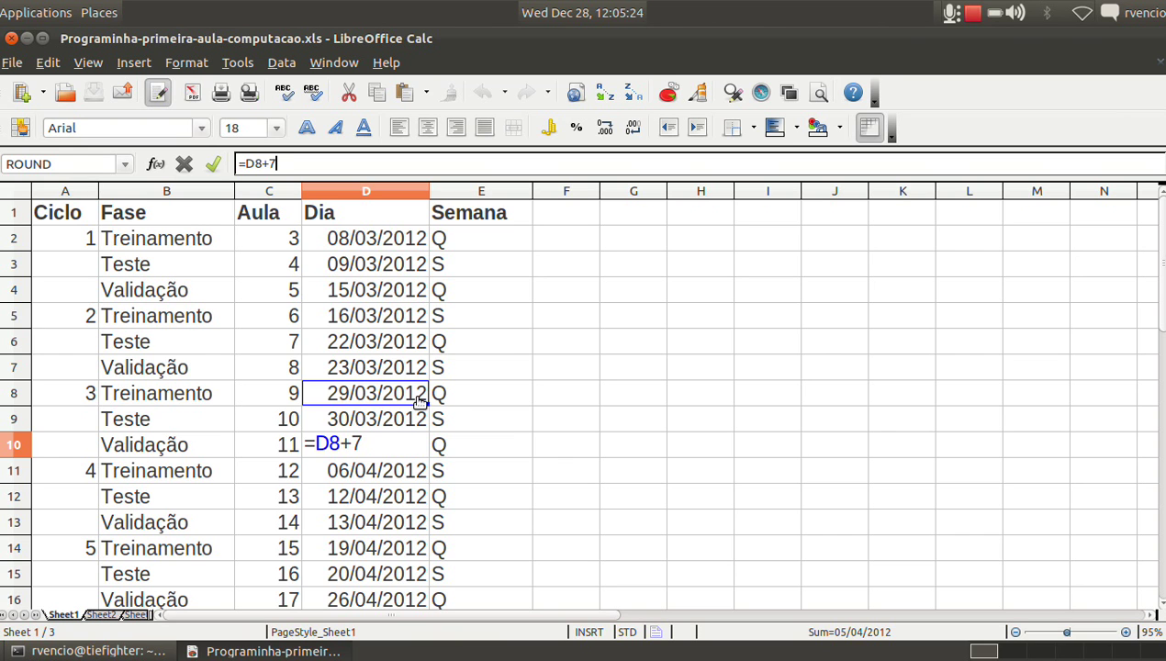
key("Return")
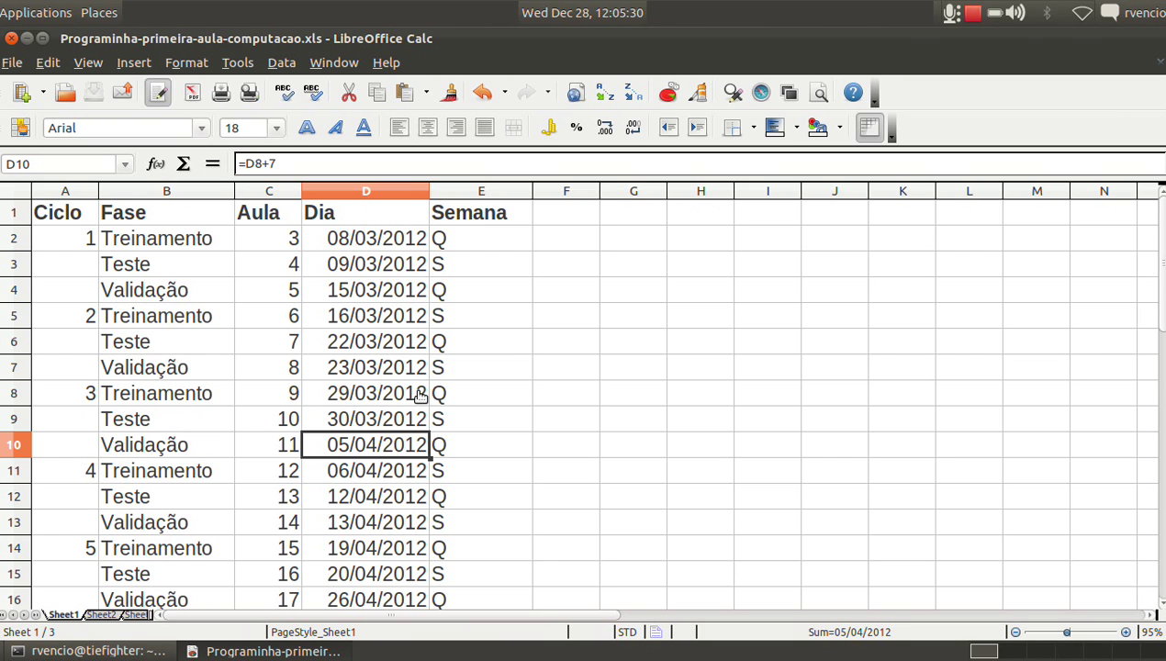
key("Right")
key("Right")
type("=")
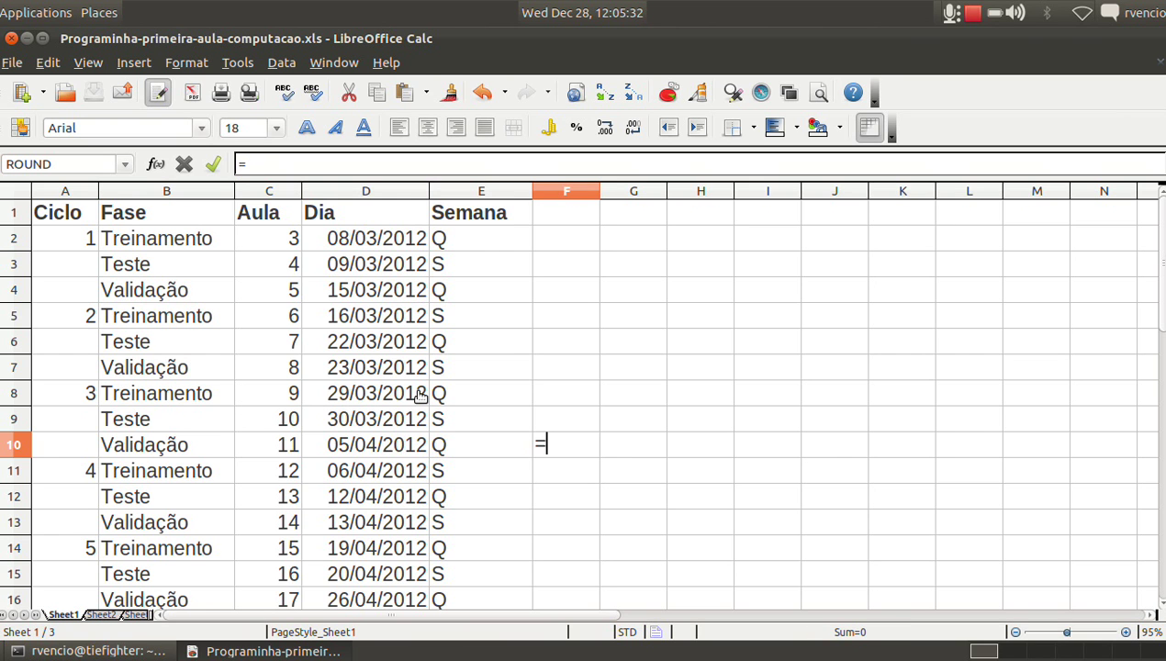
type("29+8")
key("BackSpace")
type("7")
key("Return")
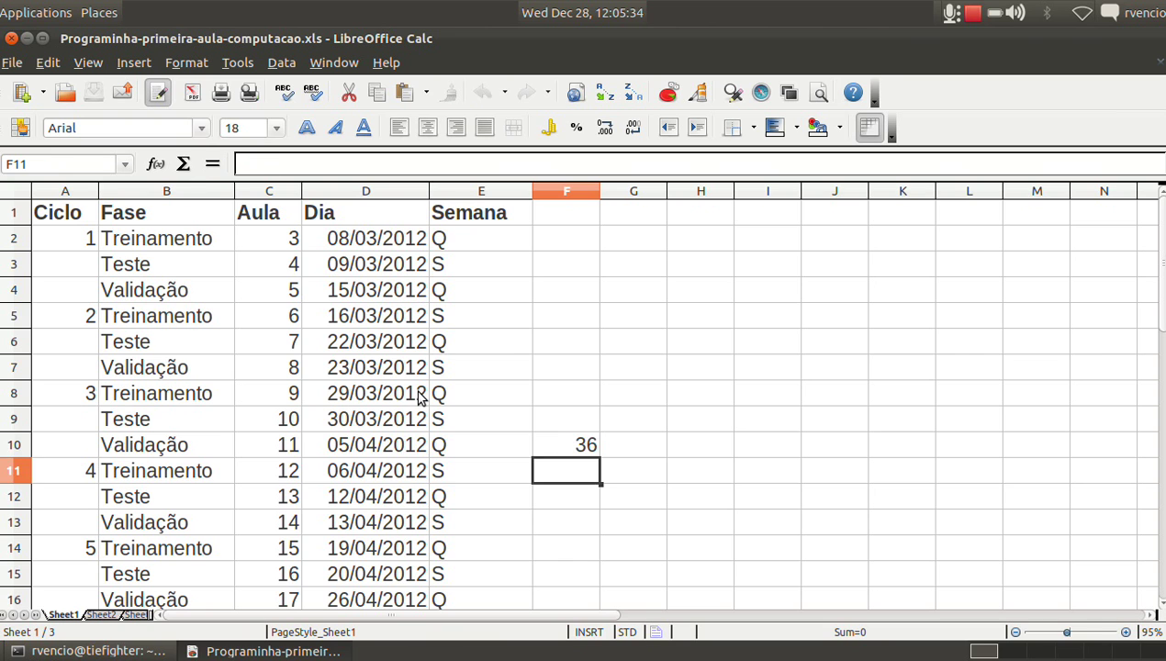
key("Up")
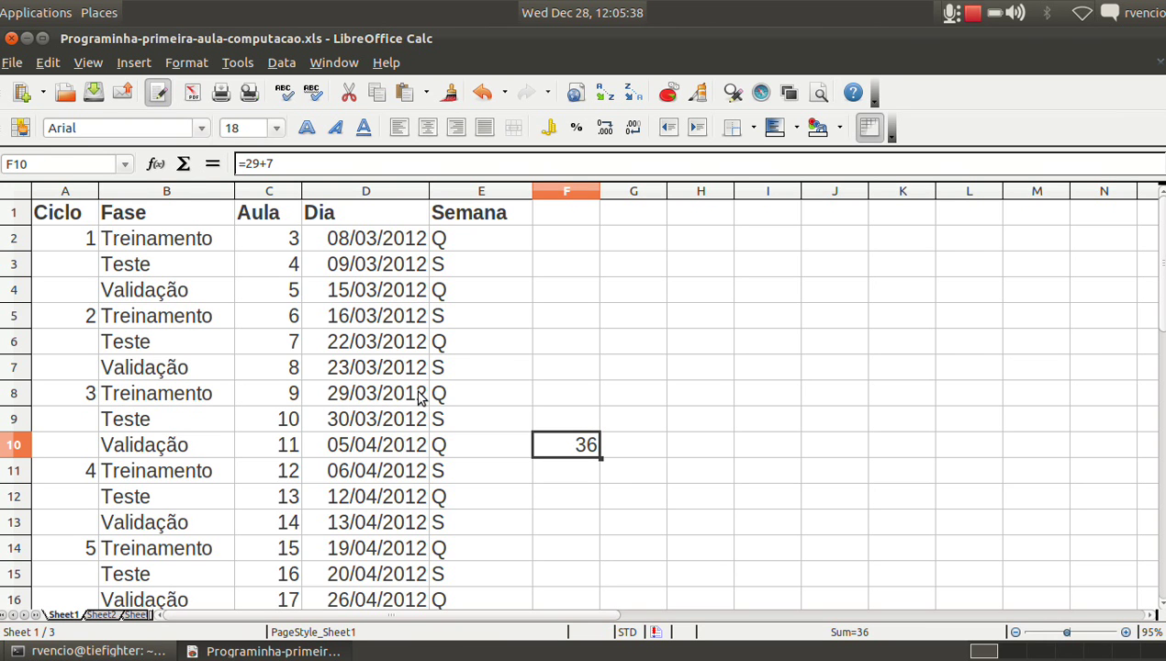
left_click(484, 95)
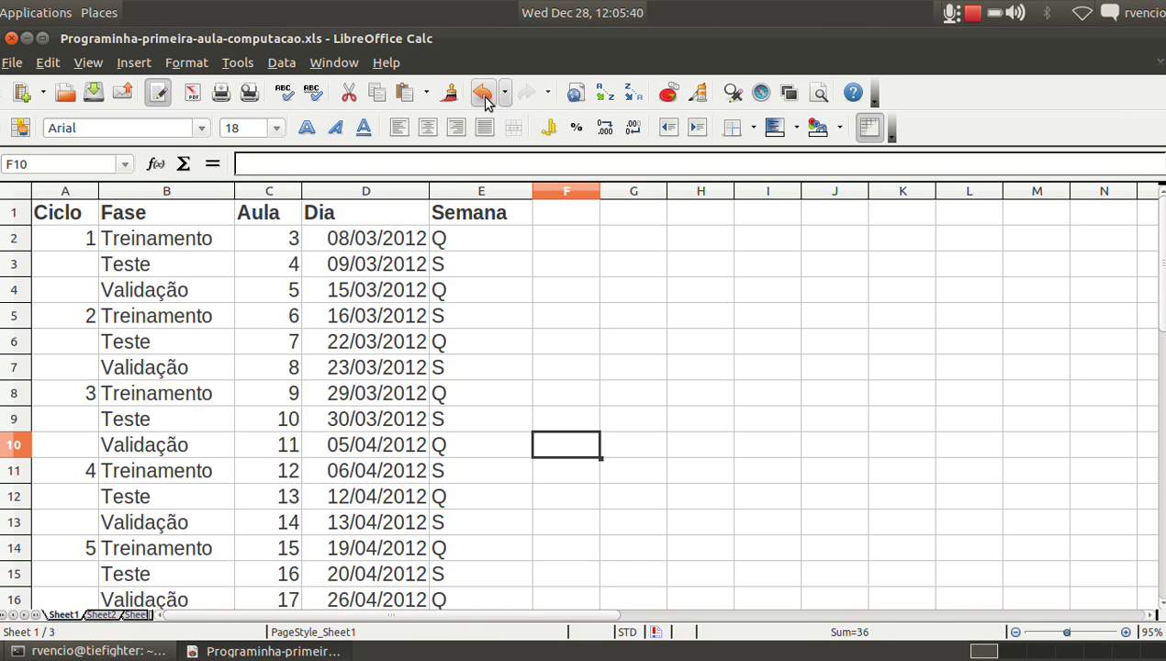
left_click(379, 450)
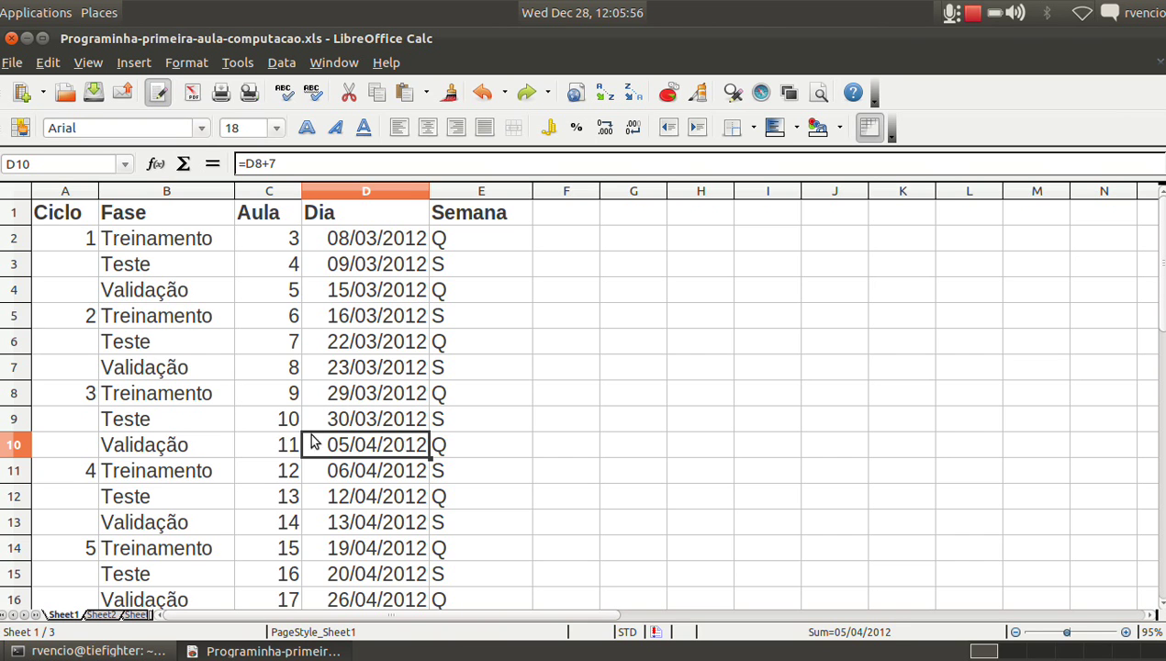
left_click(470, 449)
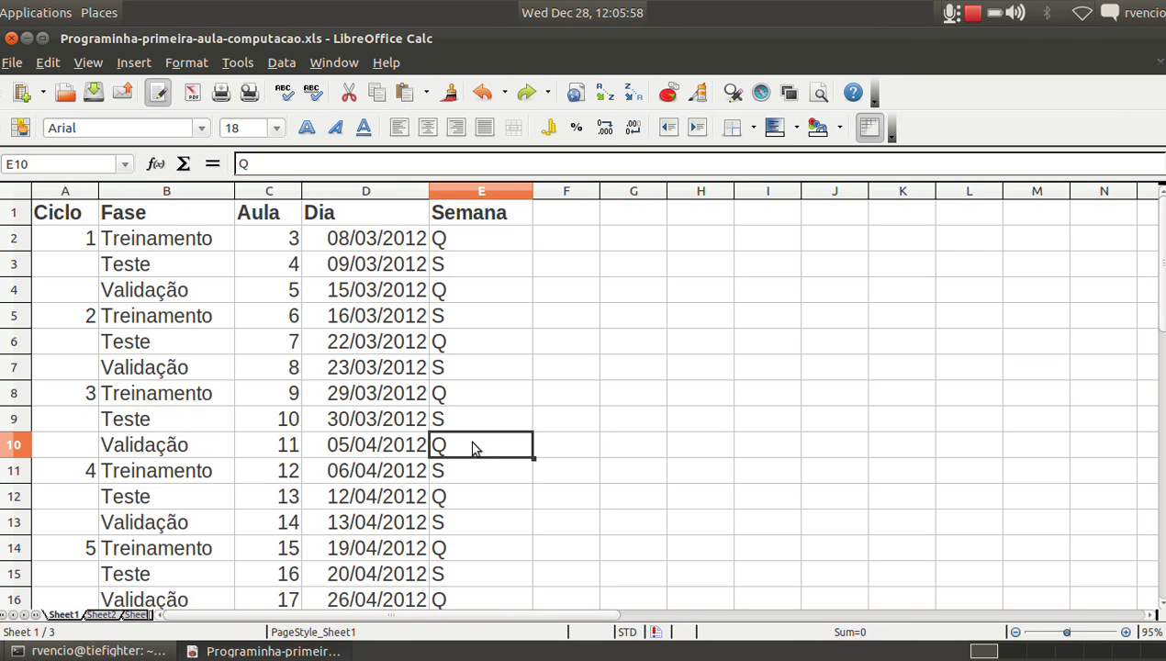
left_click(296, 372)
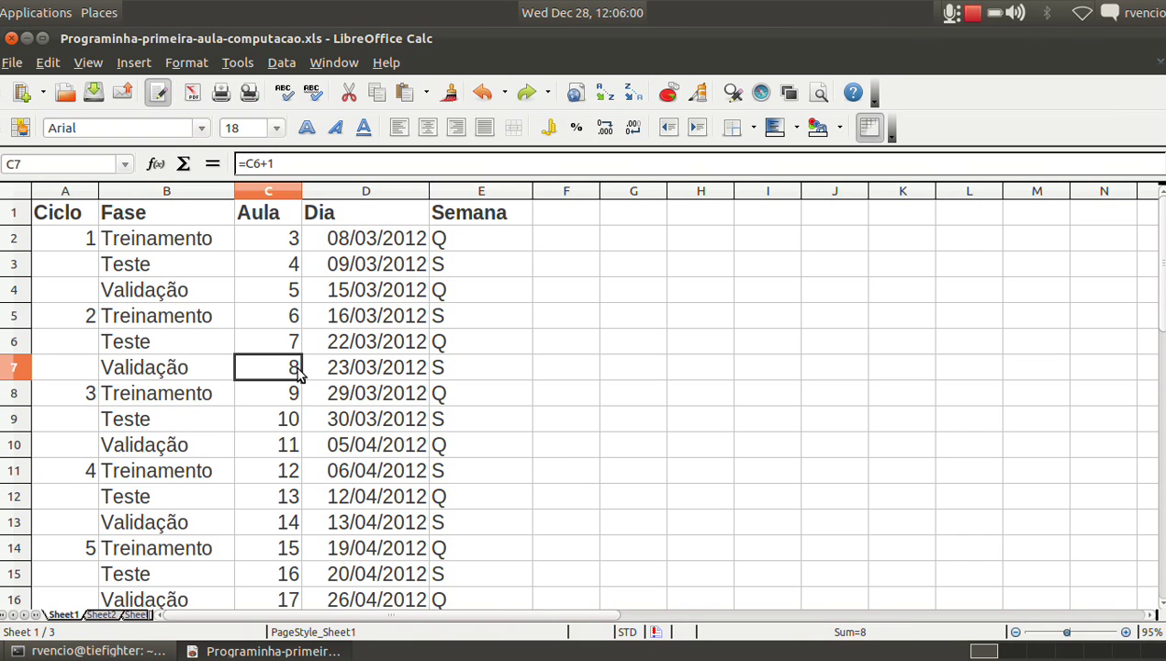
key("Down")
key("Down")
key("Down")
key("Down")
key("Down")
key("Down")
key("Down")
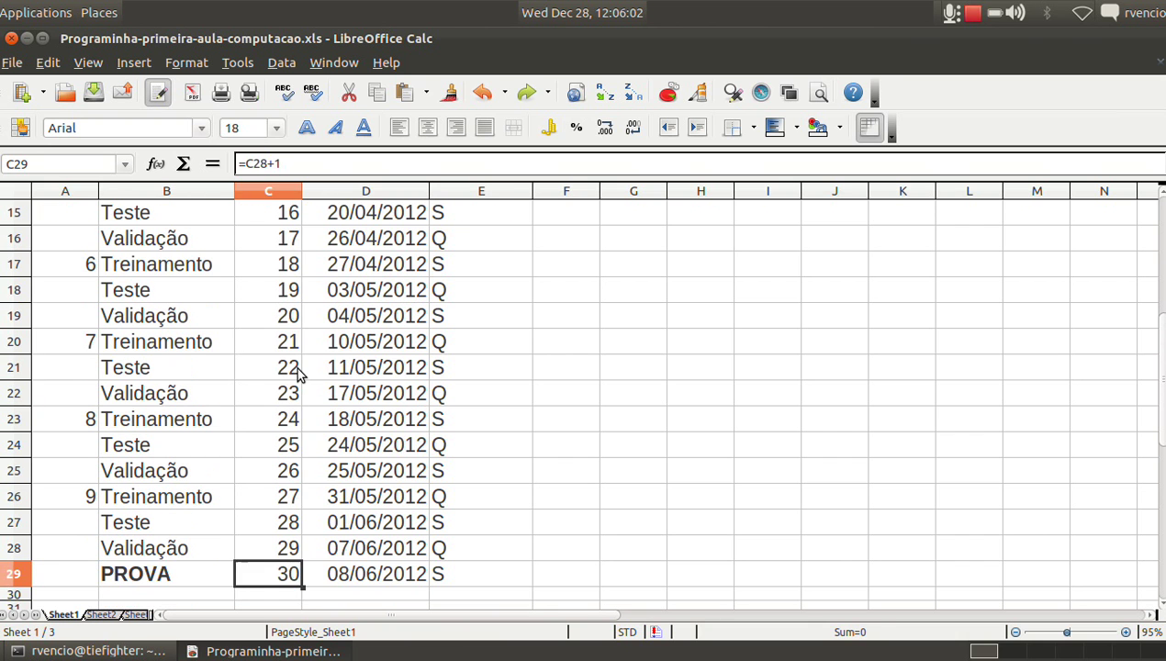
key("Right")
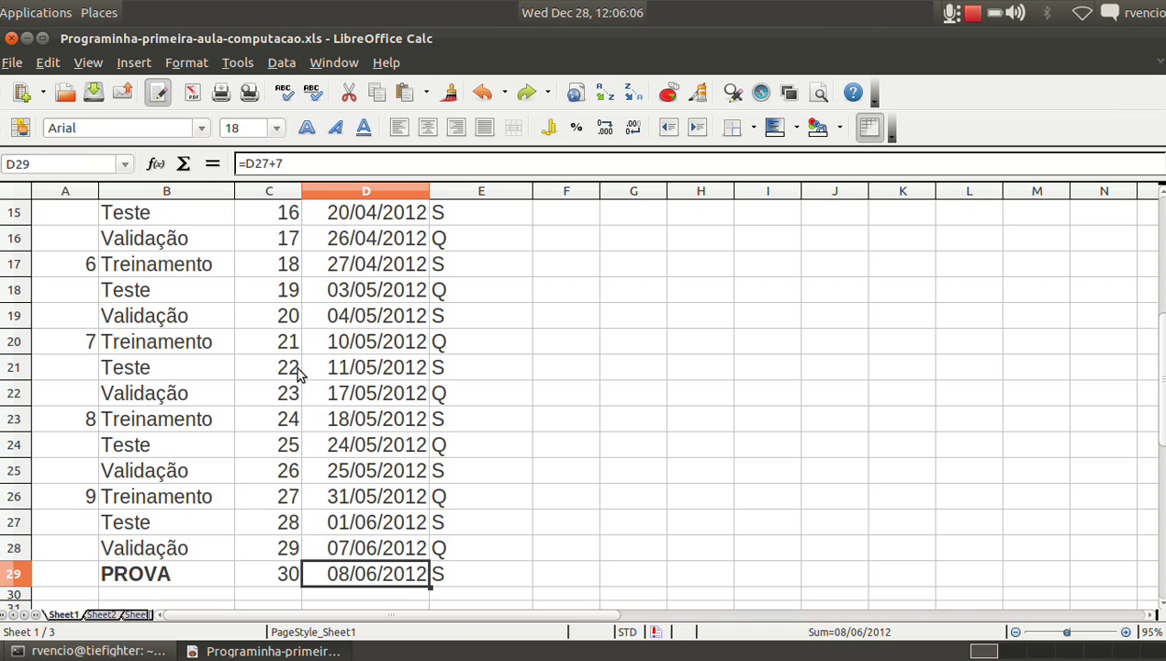
key("Left")
key("Left")
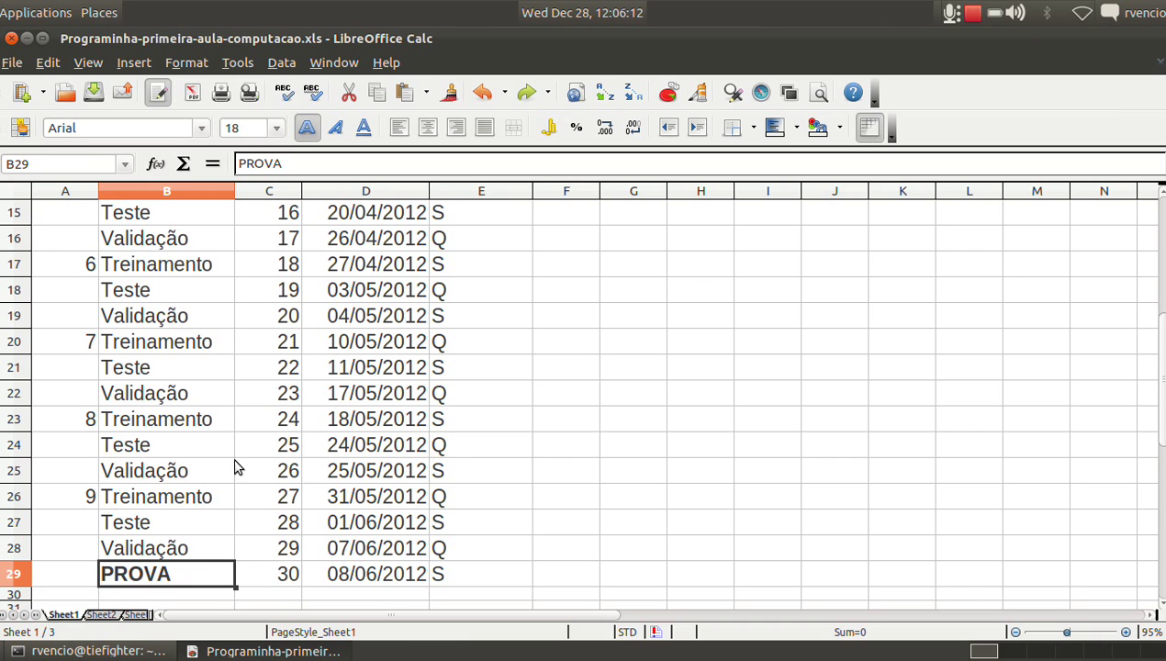
left_click(134, 495)
key("Up")
key("Up")
key("Up")
key("Up")
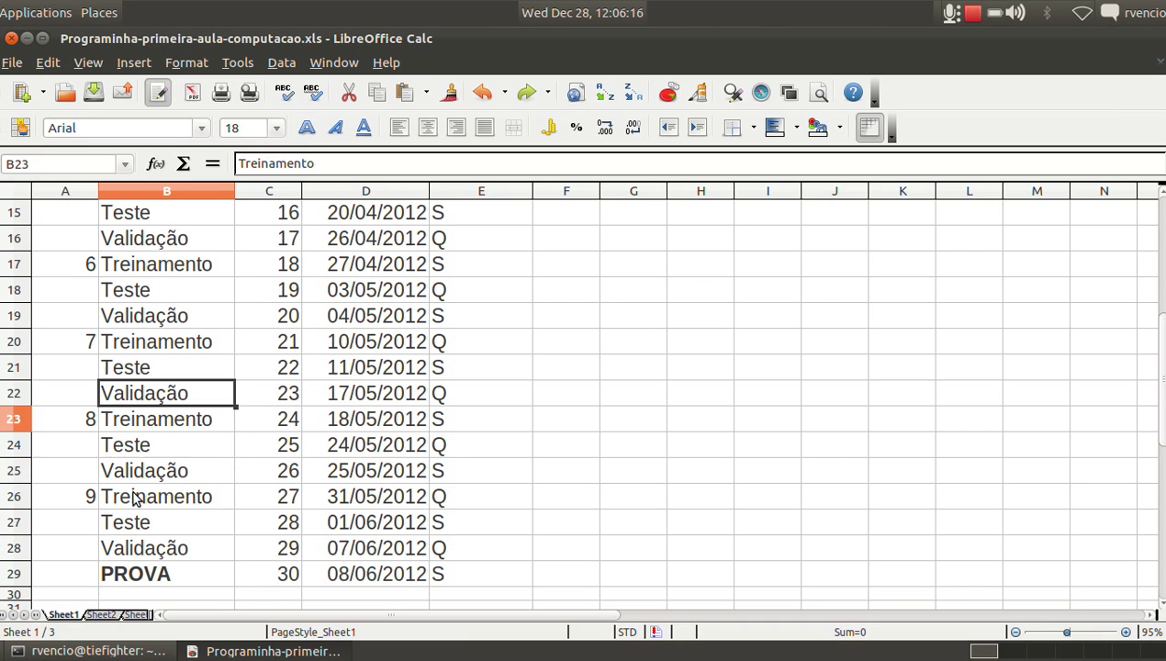
key("Up")
key("Up")
key("Up")
key("Up")
key("Up")
key("Up")
key("Down")
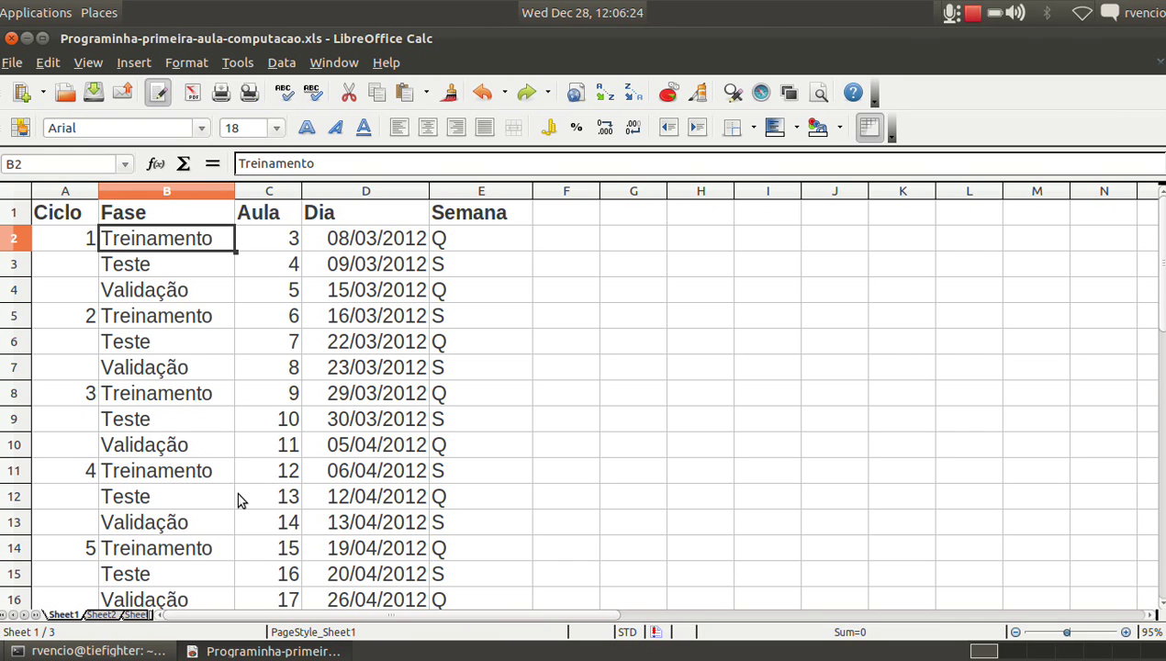
left_click(132, 296)
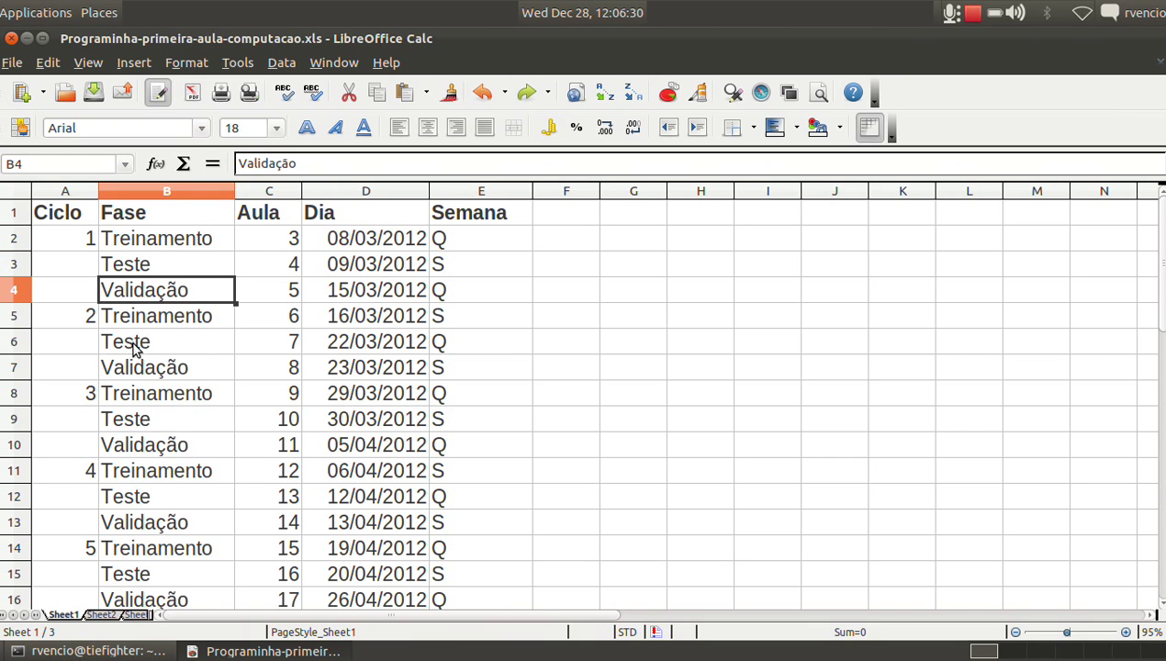
left_click(133, 370)
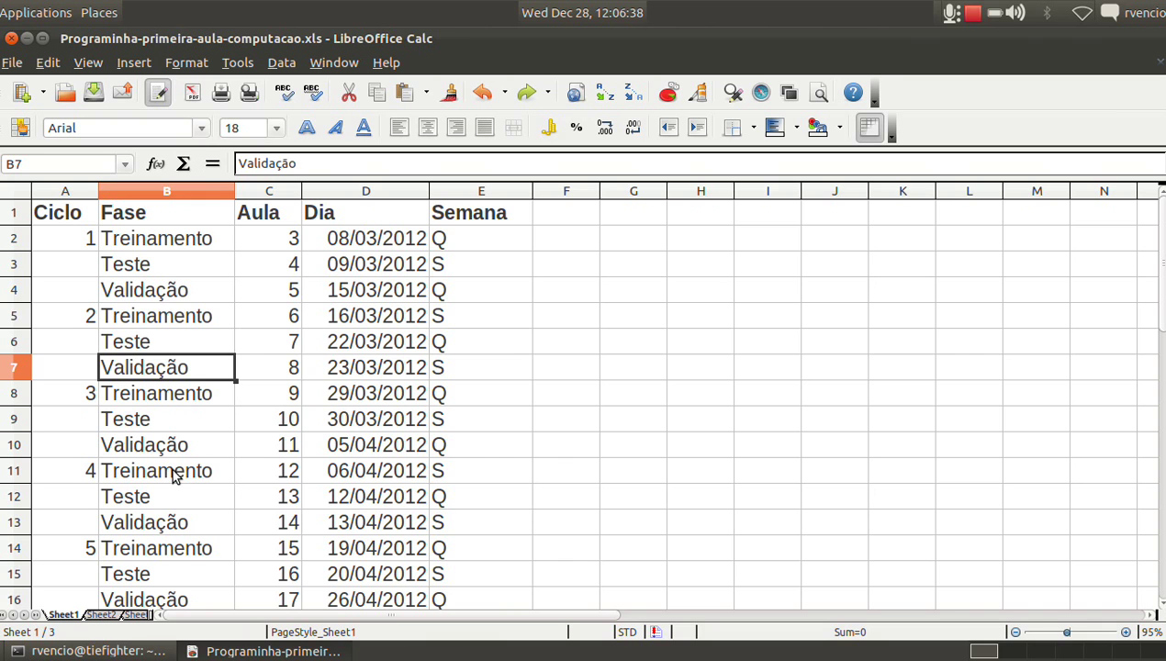
left_click(149, 318)
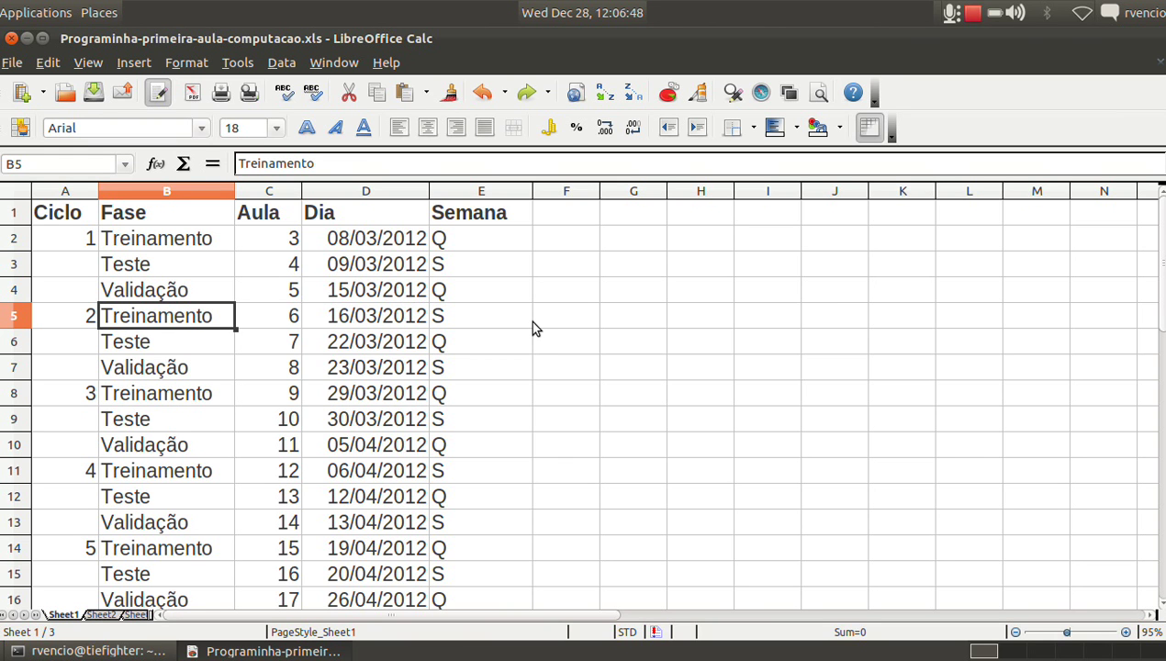
left_click(474, 292)
left_click(388, 316)
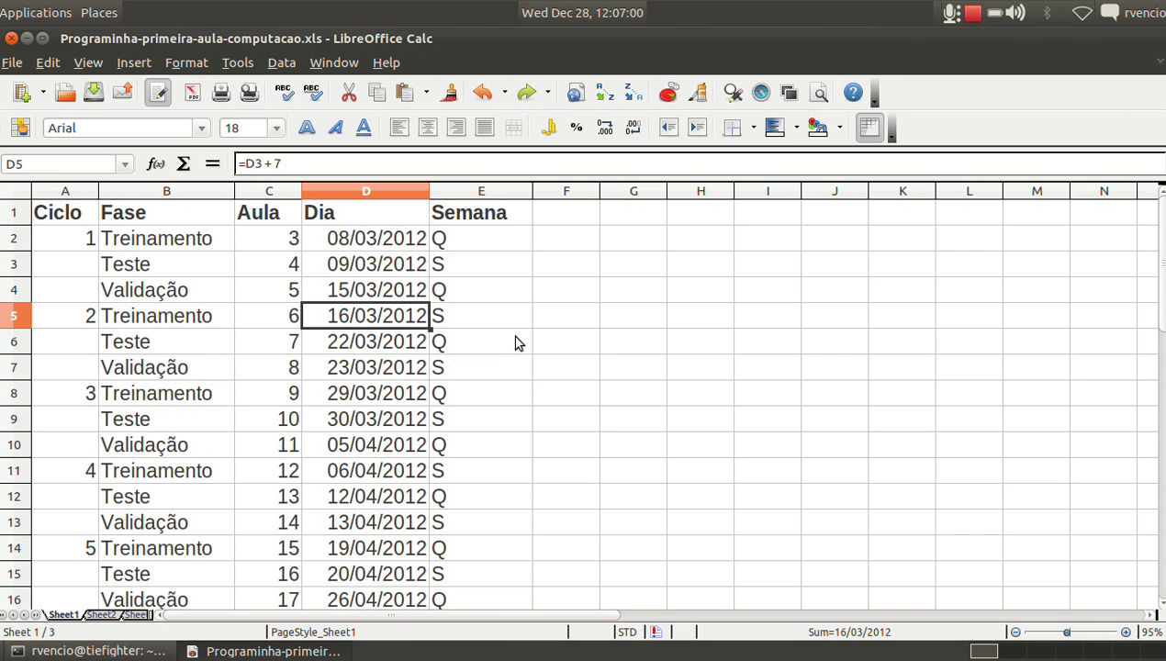
Review the cycle 2 rows and confirm C6's lesson-number formula =C5+1 unchanged.
left_click(227, 317)
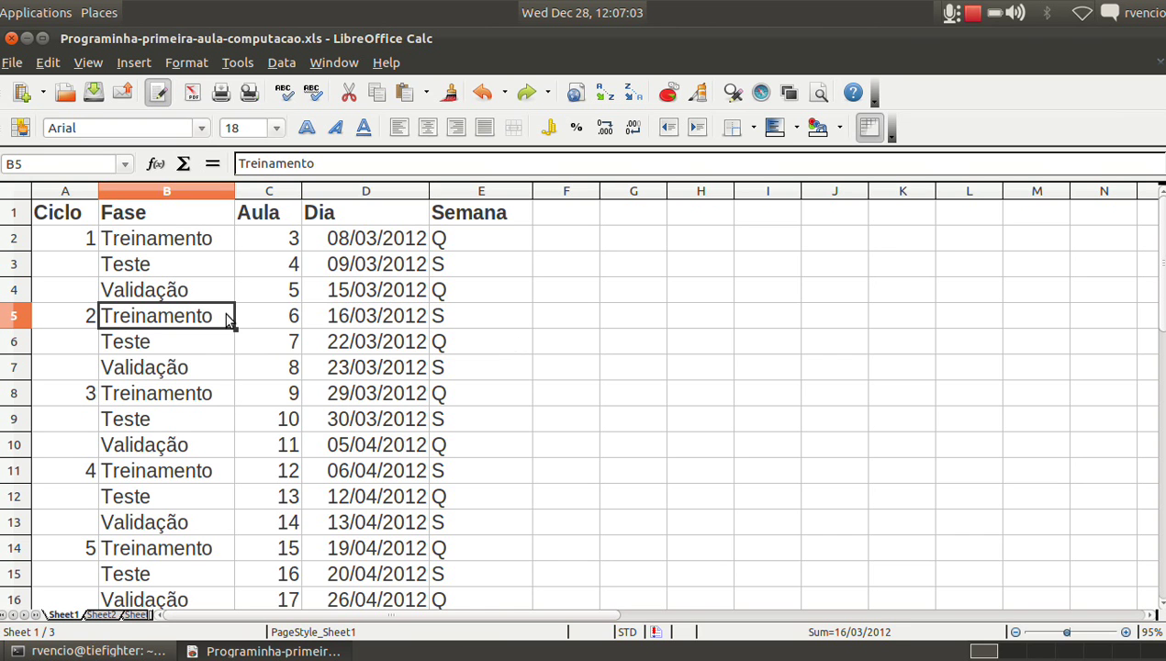
left_click(190, 371)
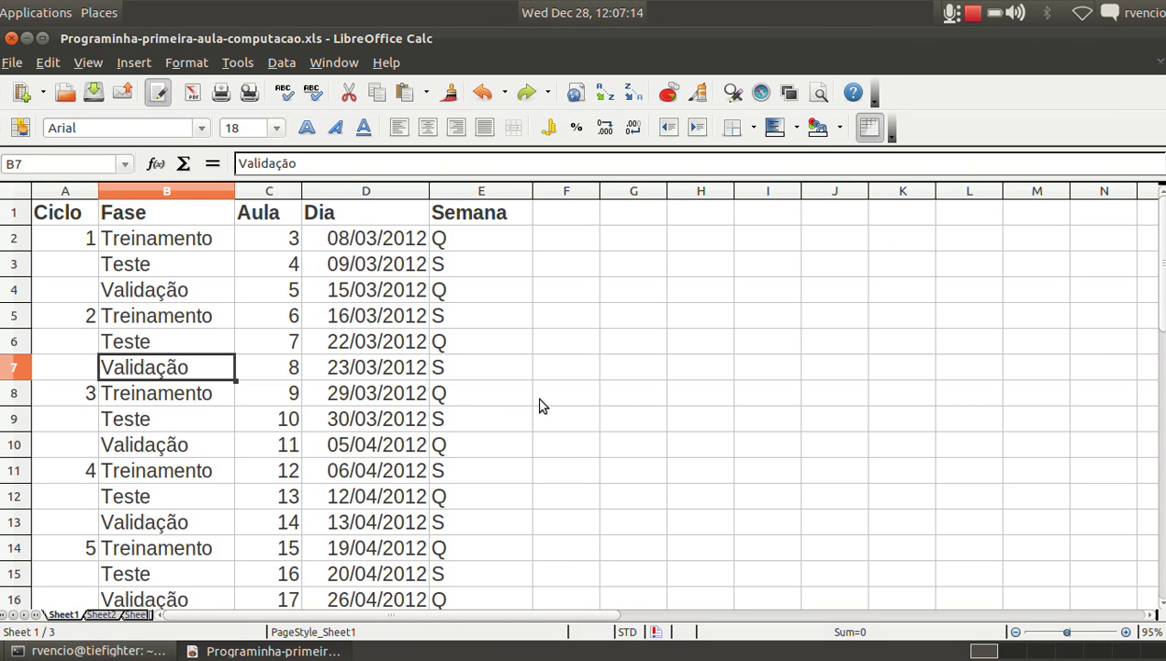
left_click(286, 347)
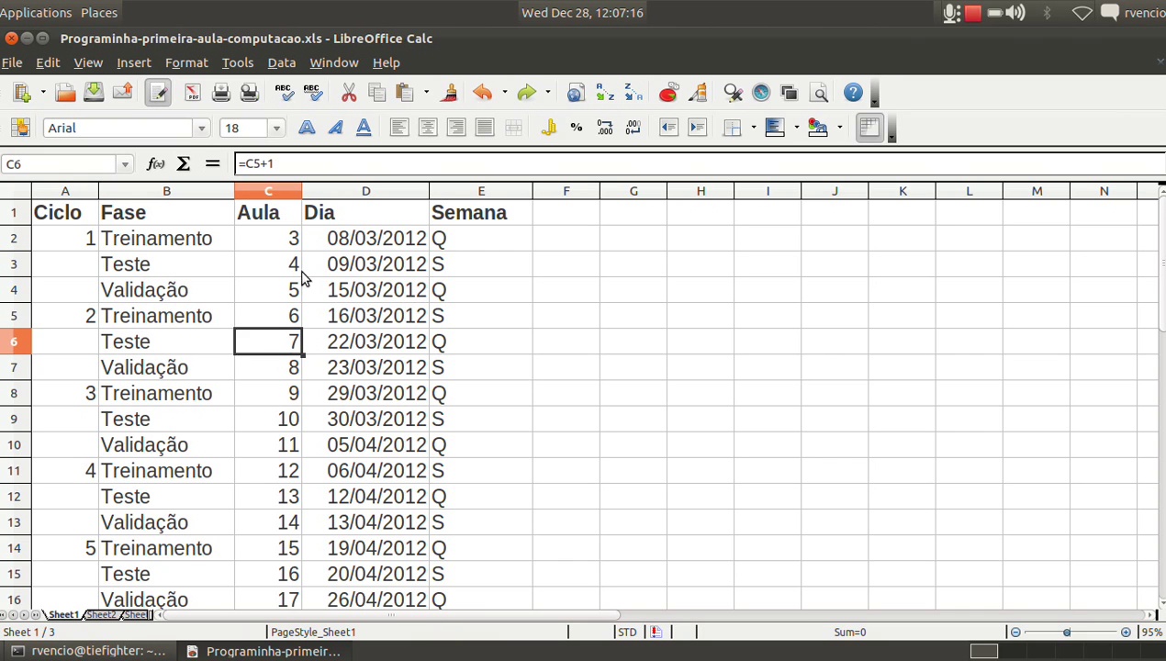
left_click(325, 164)
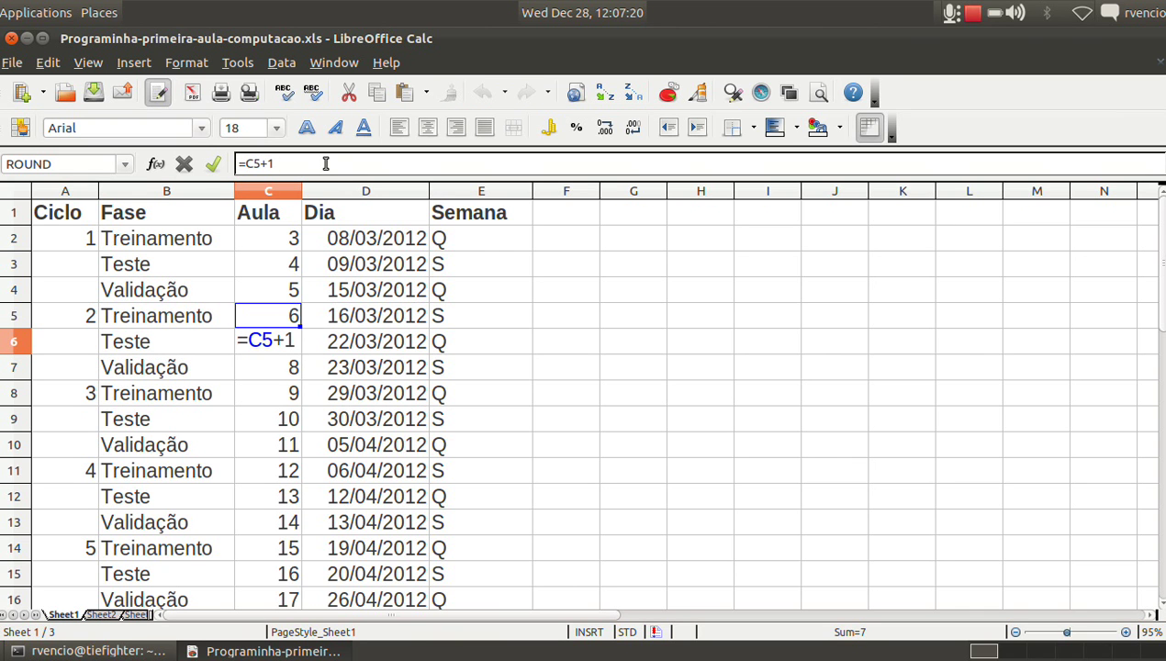
key("Return")
Check D6's =D4+7 date formula and save Programinha-primeira-aula-computacao.xls.
left_click(359, 332)
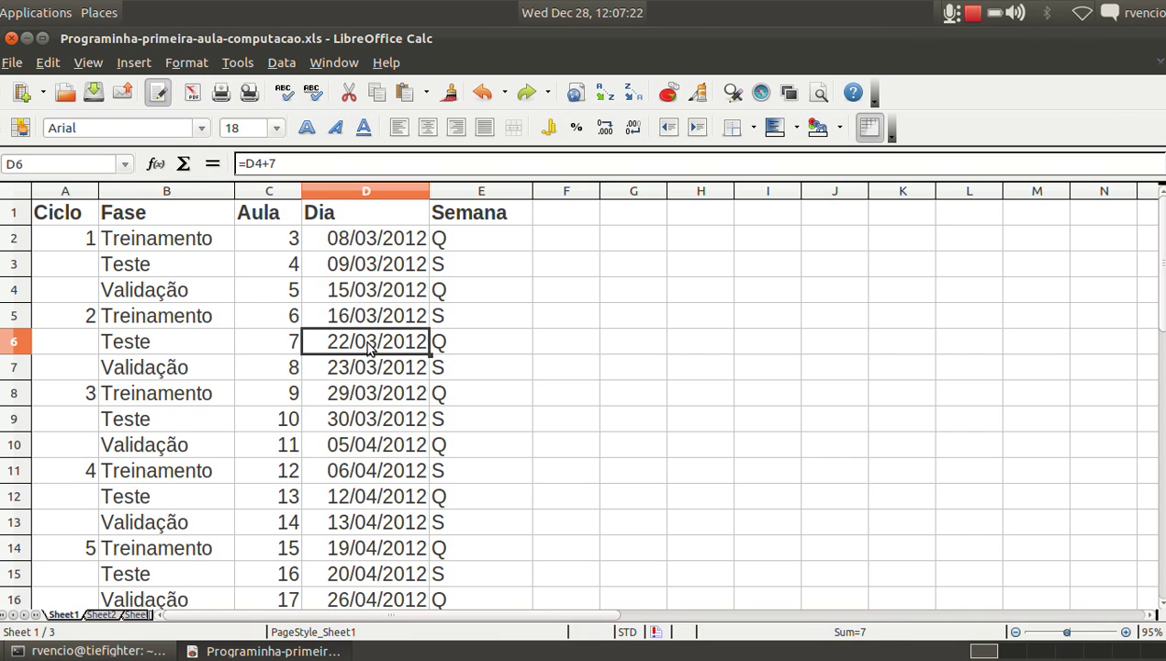
left_click(557, 312)
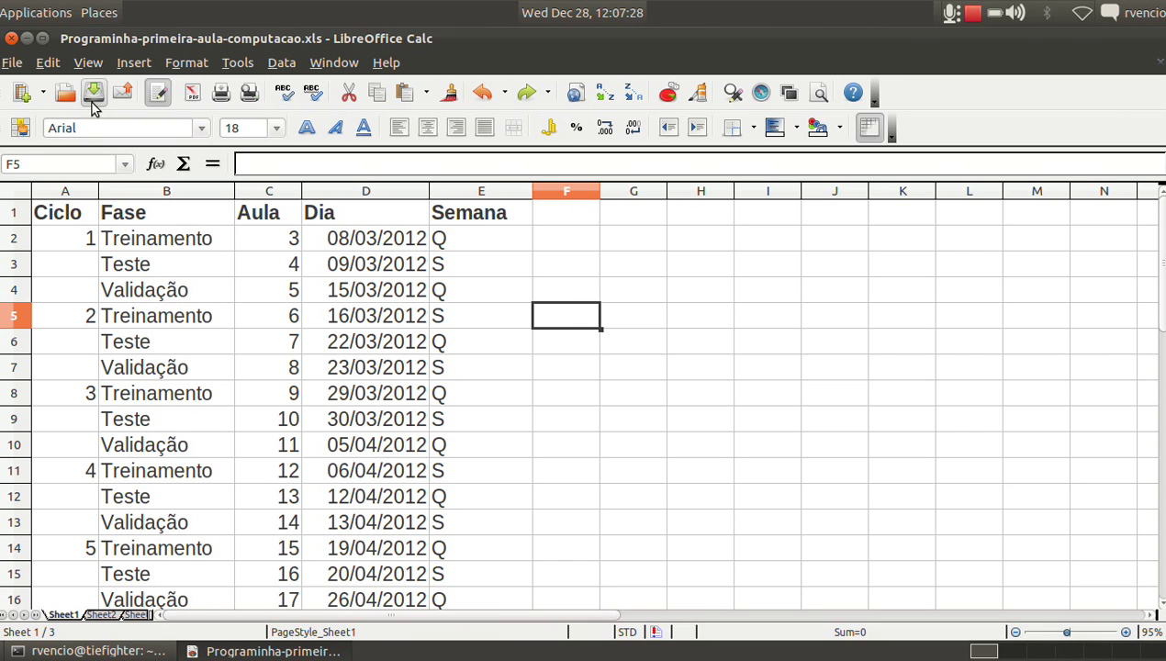
key("ctrl+s")
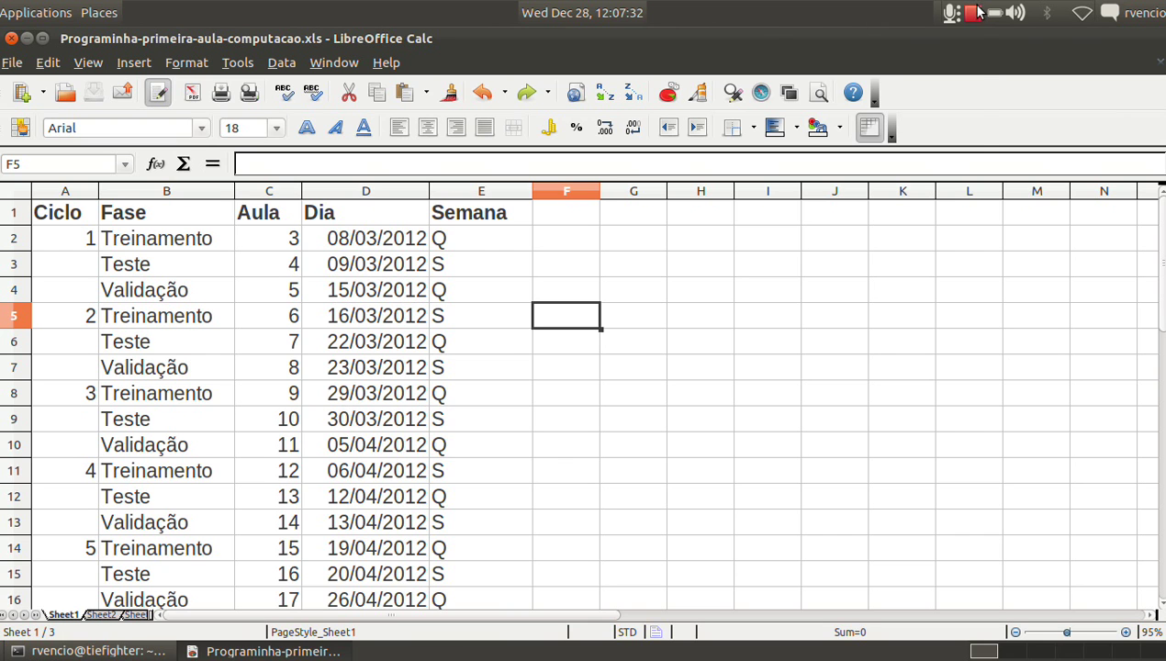